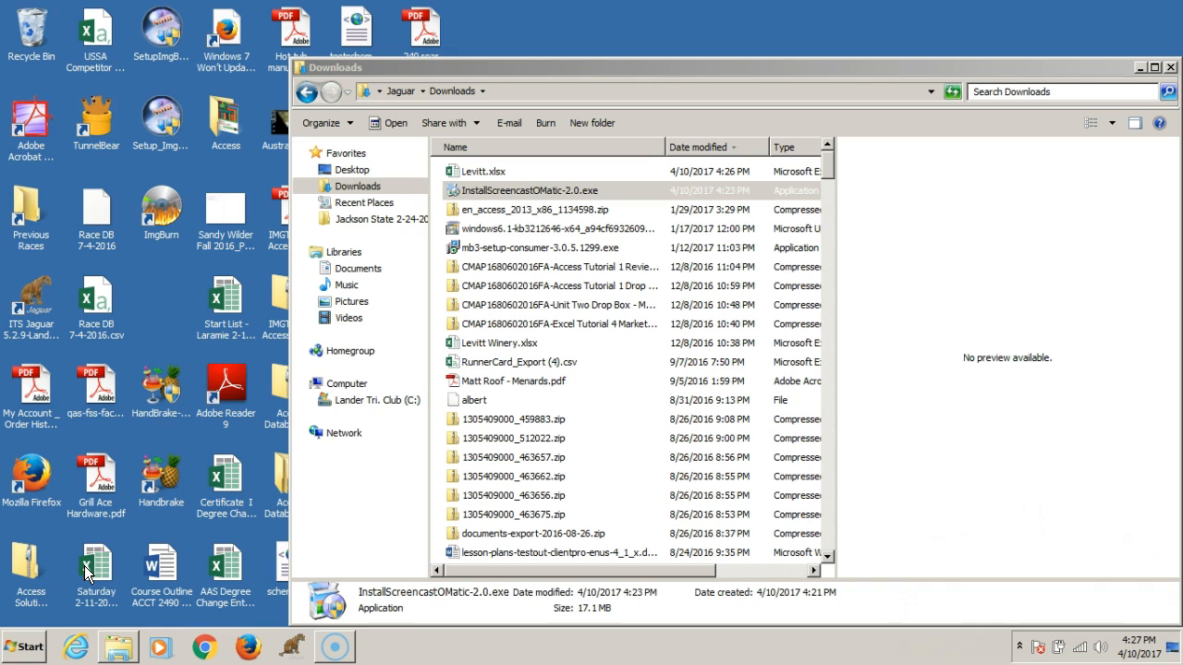
pyautogui.click(84, 566)
pyautogui.click(94, 564)
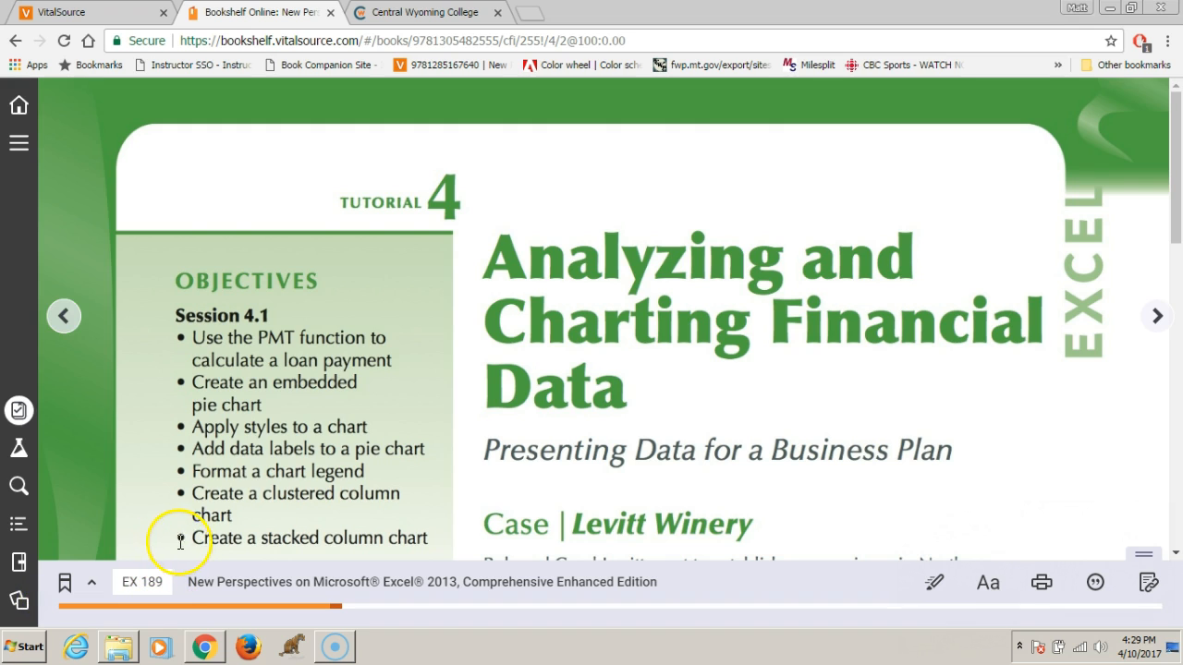
# Look through the Tutorial 4 opening page, its starting data files, and the Session 4.1 visual overview of chart elements
pyautogui.scroll(-10, 414, 388)
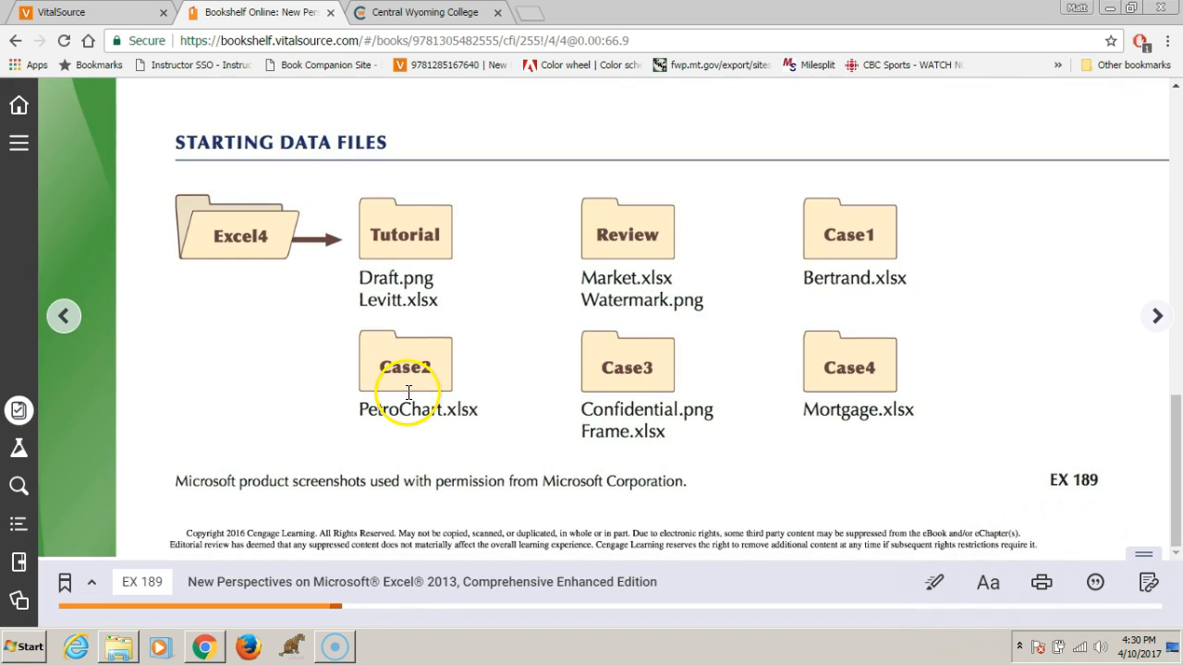
pyautogui.click(1158, 314)
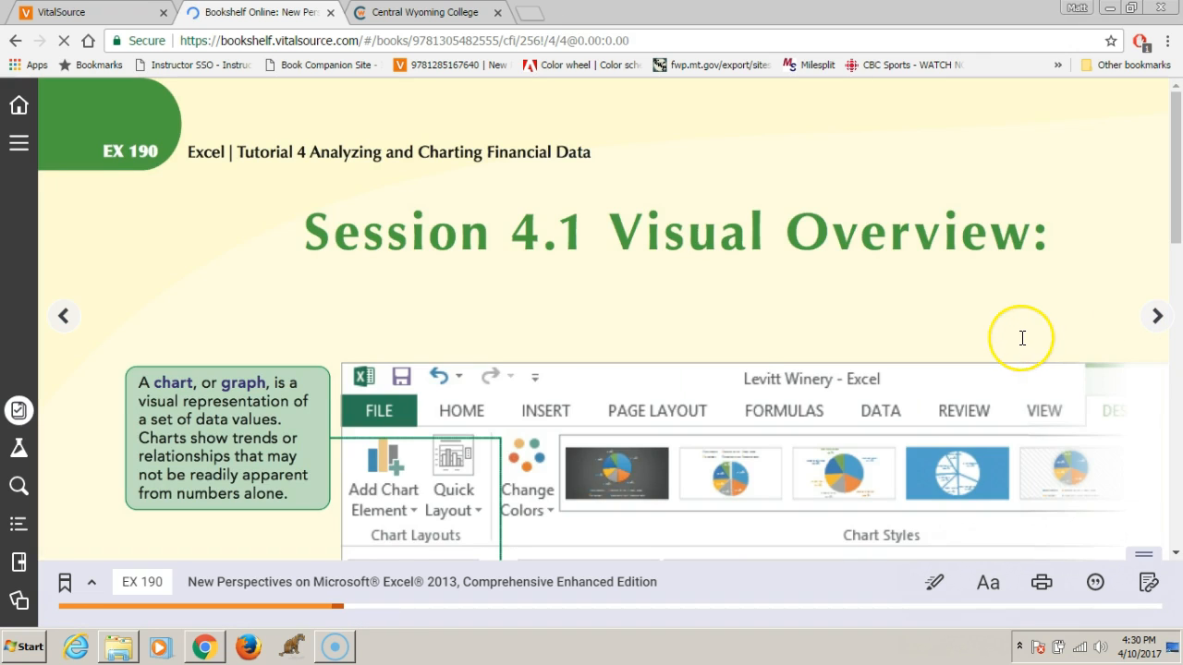
pyautogui.scroll(-10, 1020, 337)
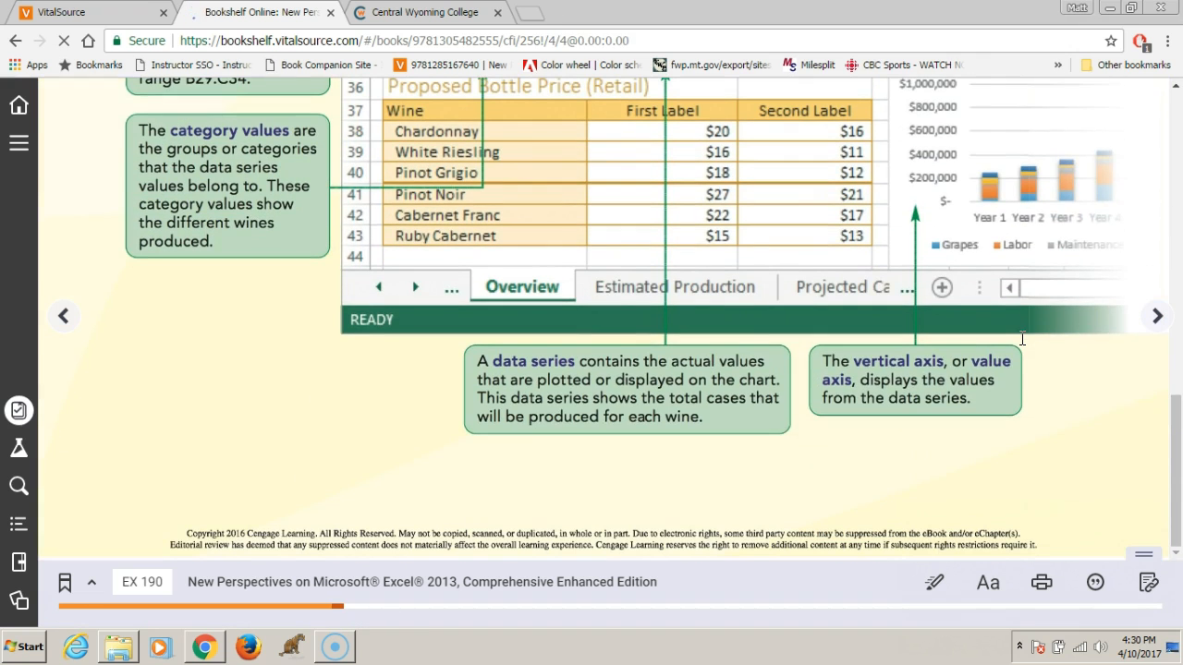
pyautogui.click(1155, 314)
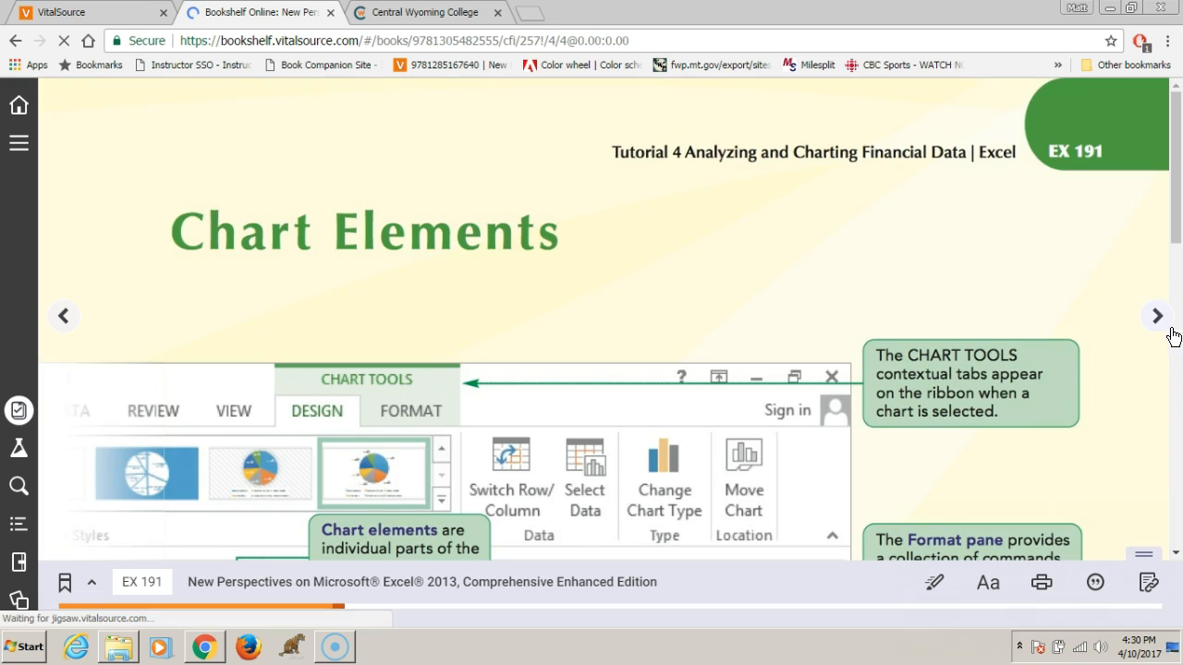
pyautogui.scroll(-3, 949, 386)
pyautogui.scroll(-4, 950, 387)
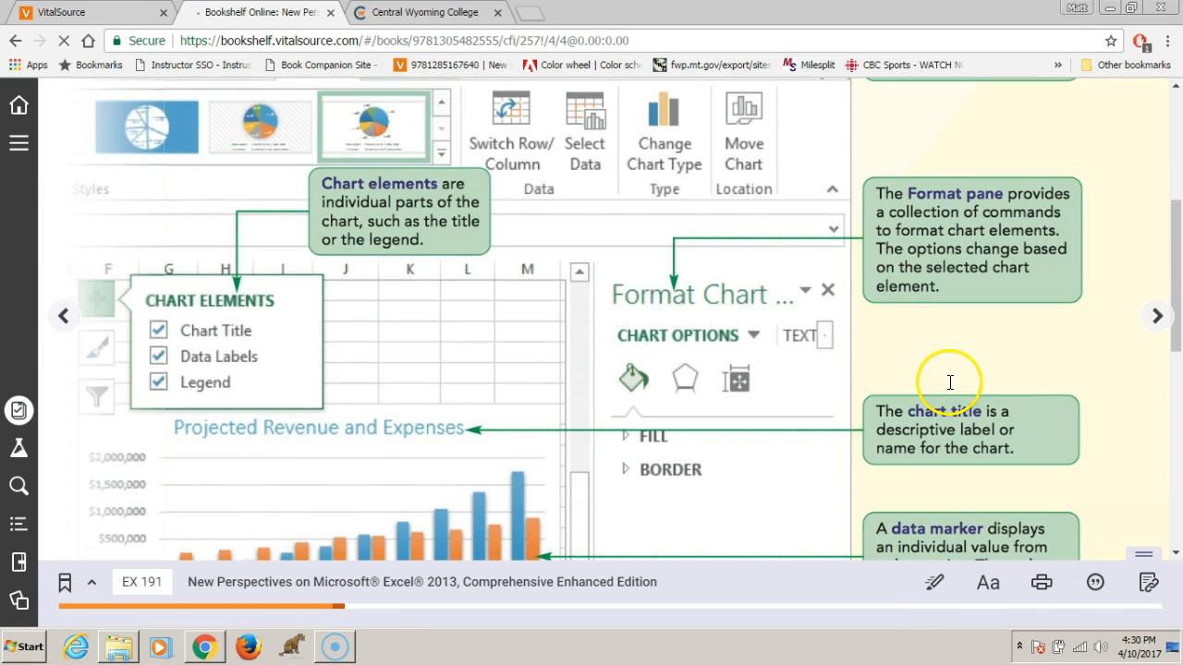
pyautogui.scroll(-6, 950, 376)
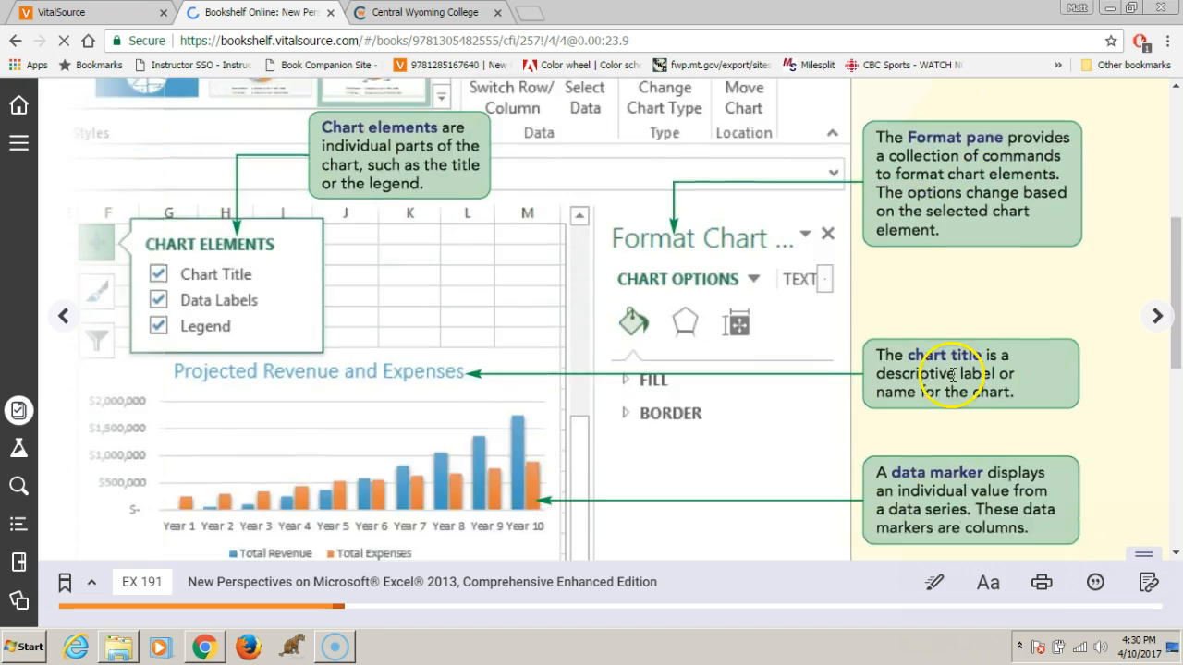
# Read the textbook pages on financial functions and the PMT function, down to the instructions for entering the loan information
pyautogui.click(1174, 321)
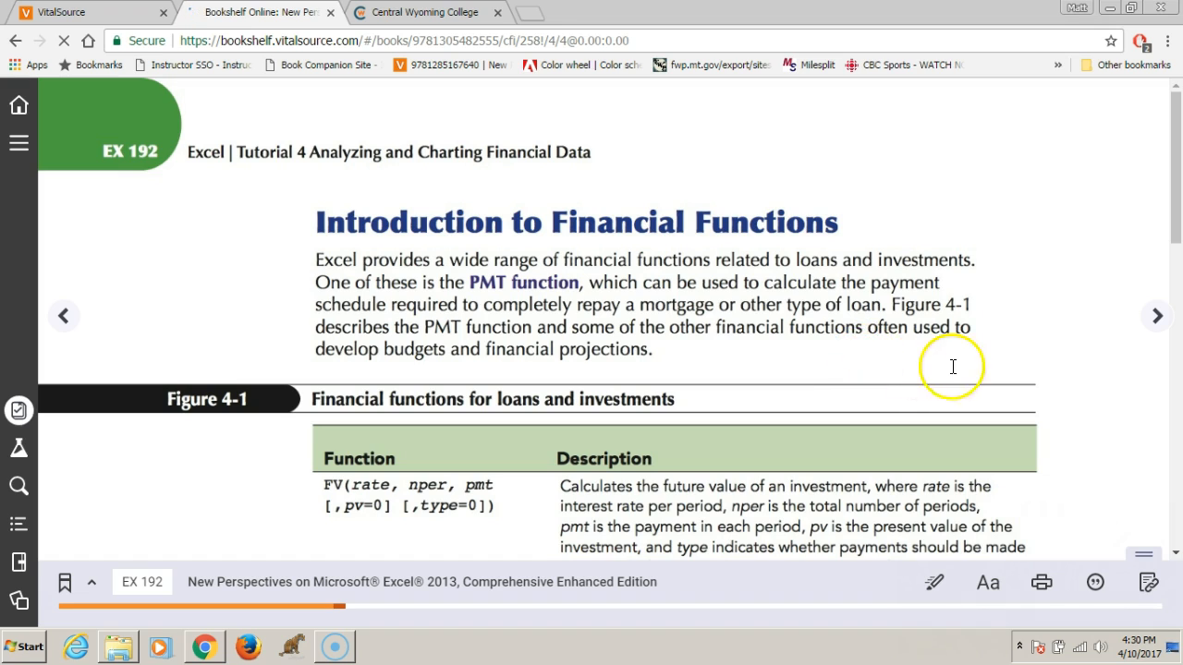
pyautogui.scroll(-10, 802, 362)
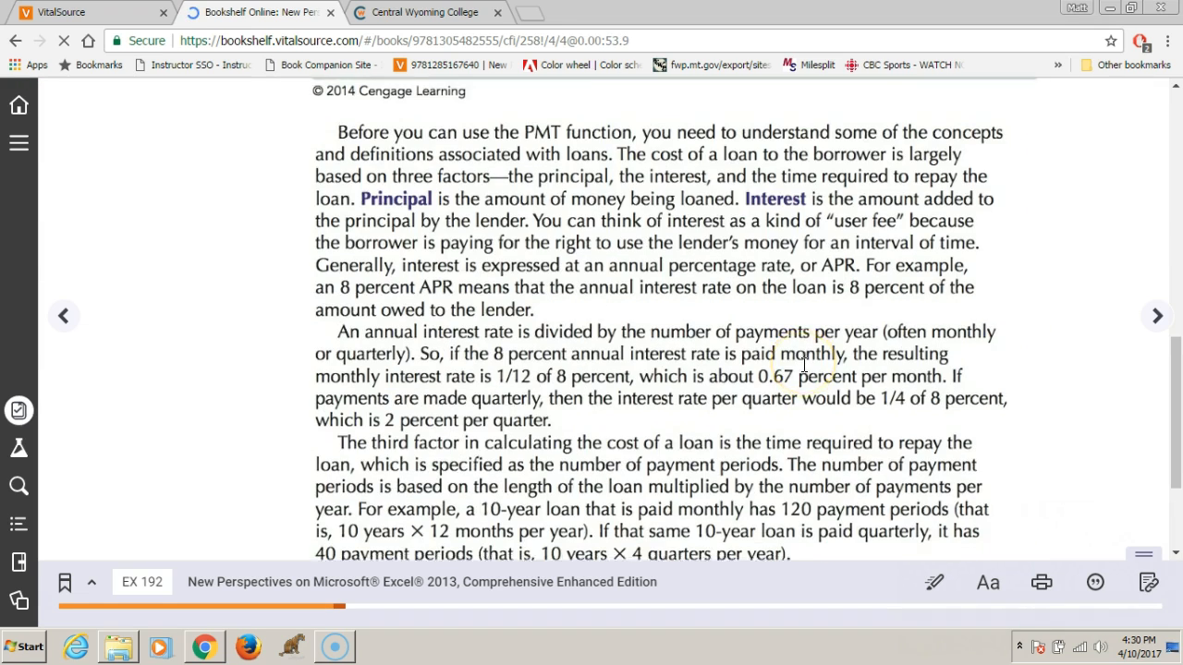
pyautogui.scroll(10, 803, 362)
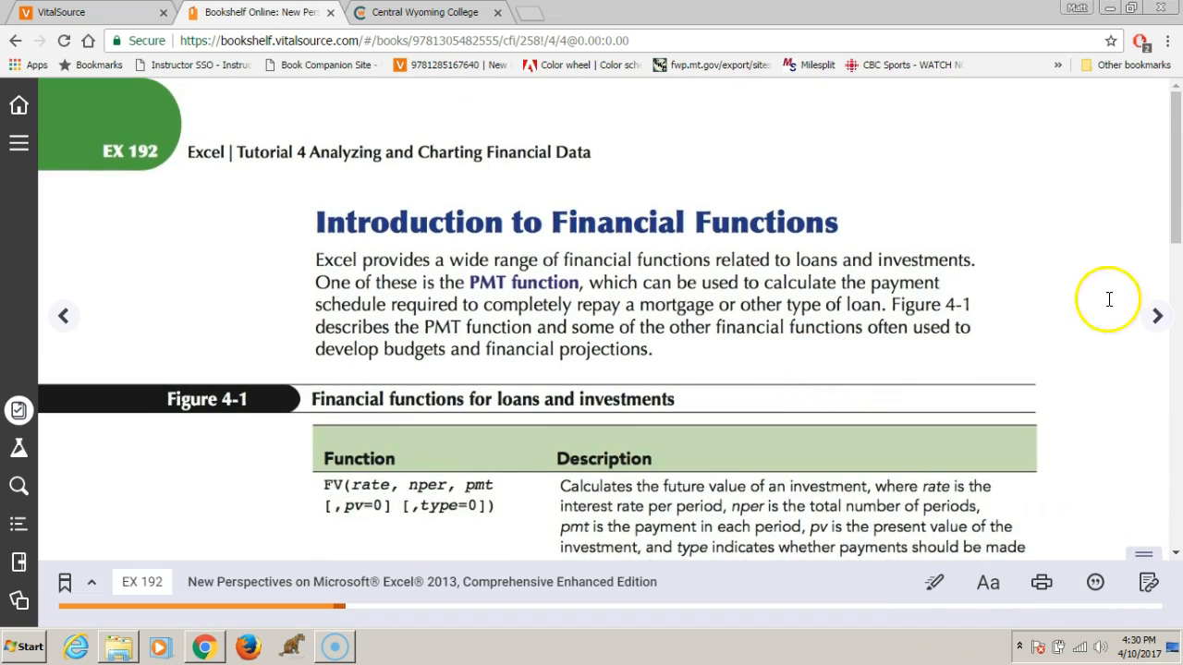
pyautogui.click(1155, 316)
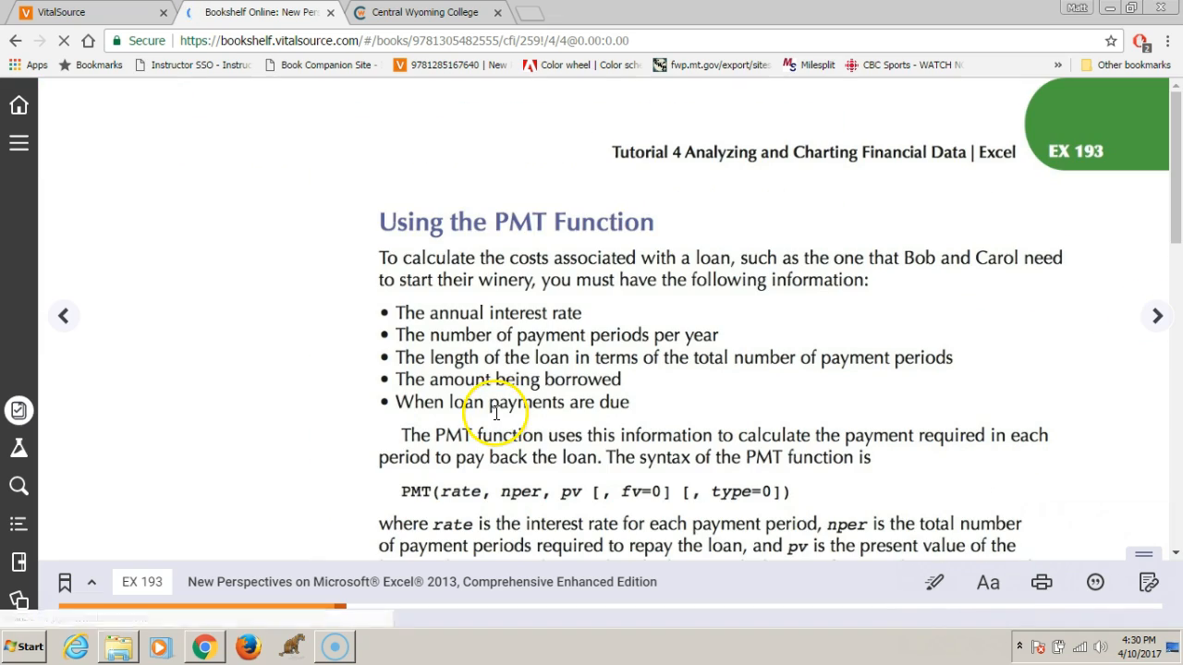
pyautogui.scroll(-10, 495, 407)
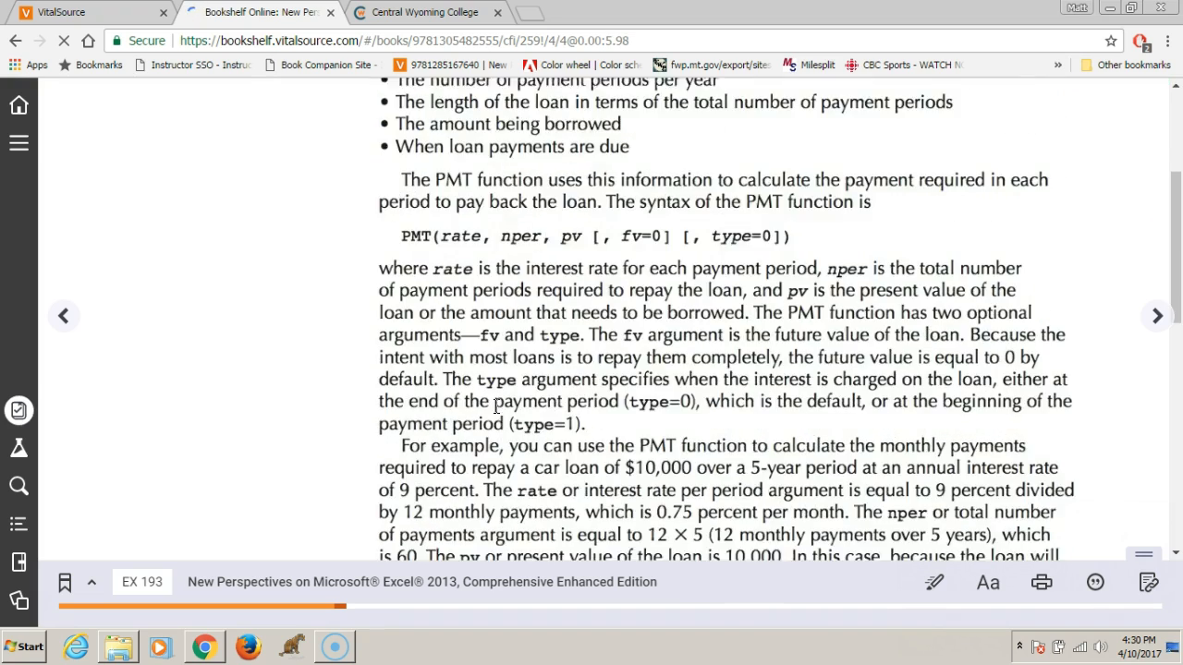
pyautogui.scroll(-4, 495, 406)
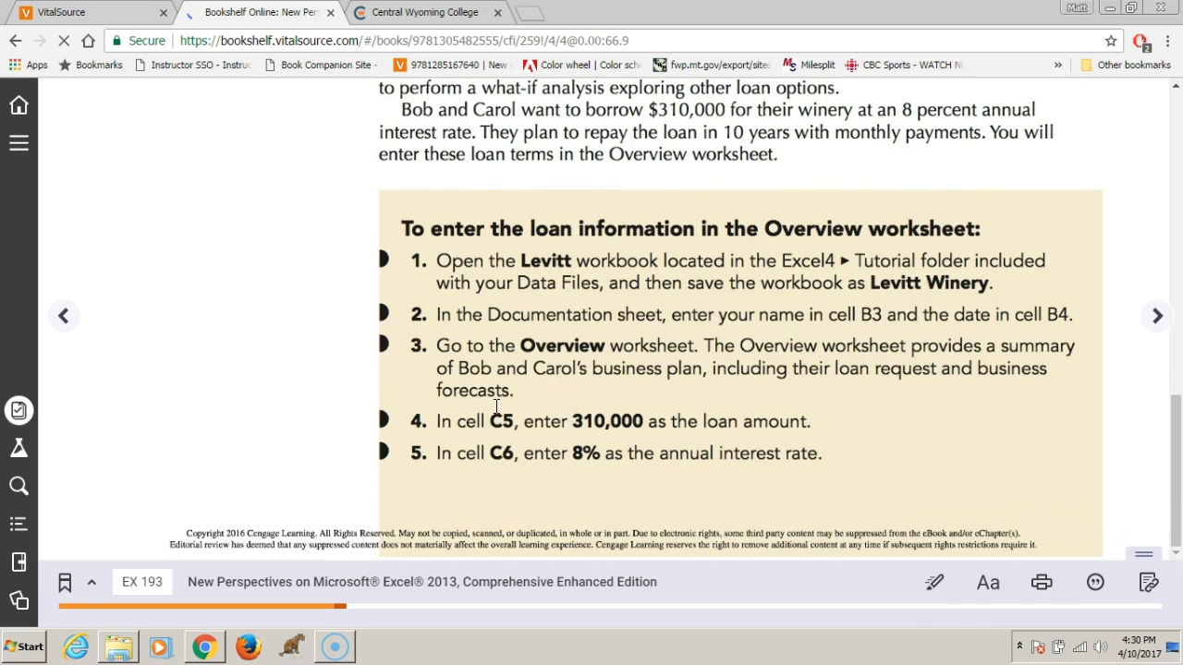
pyautogui.moveTo(780, 228); pyautogui.dragTo(1000, 489)
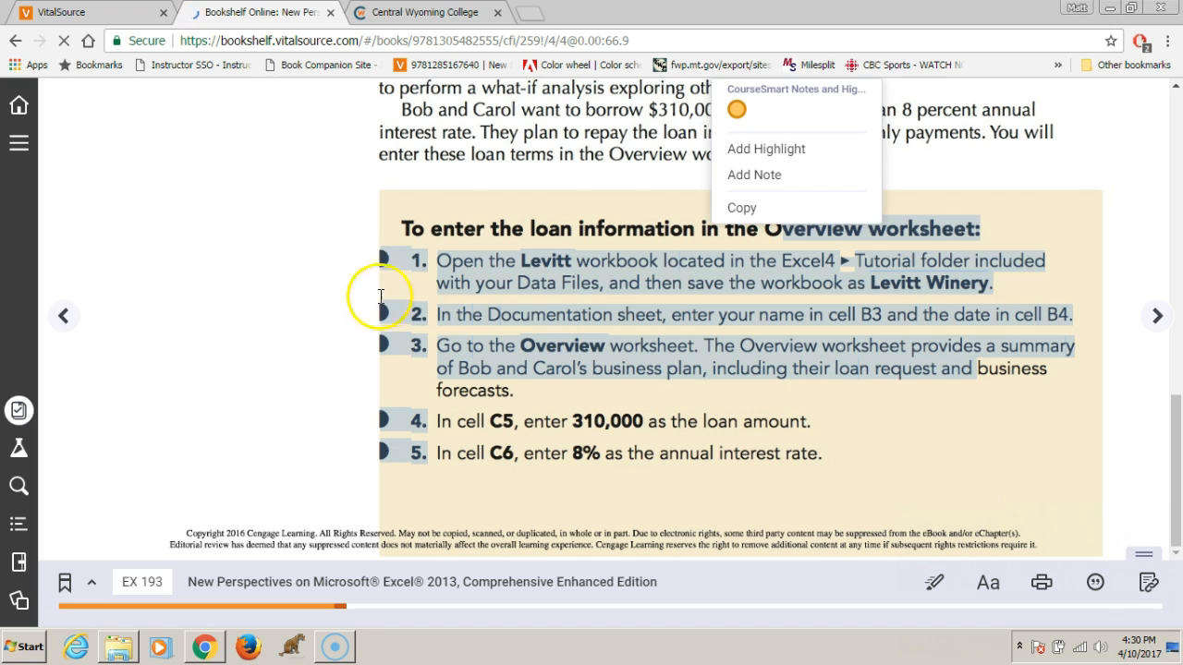
pyautogui.click(325, 221)
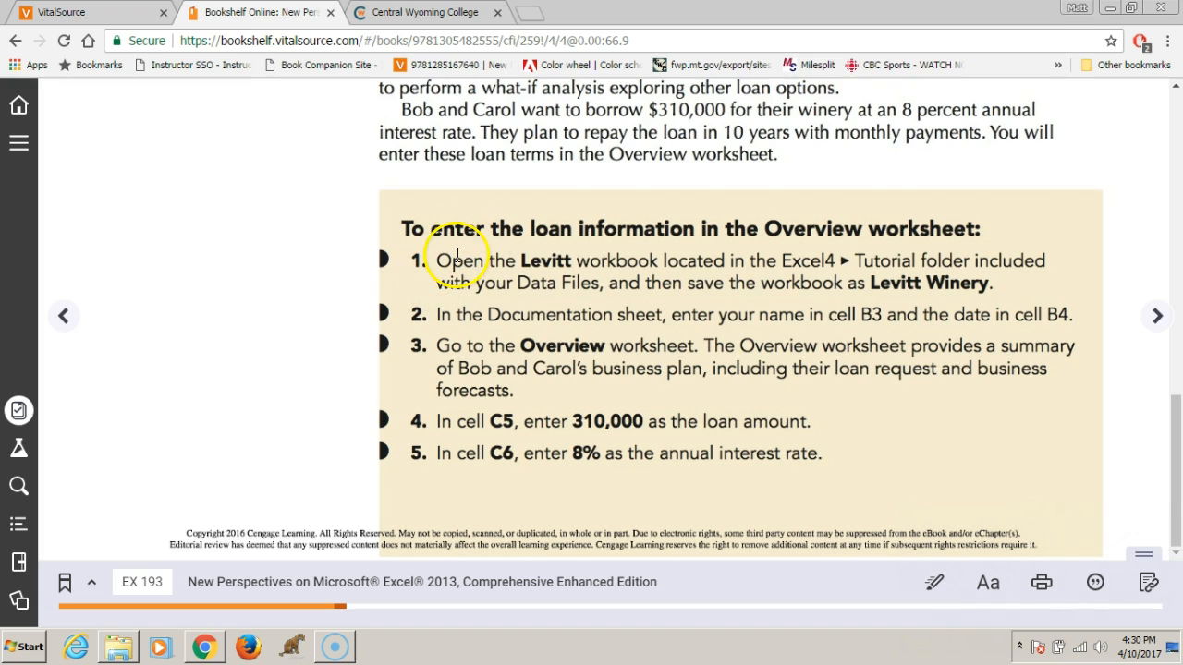
# Switch to the Downloads folder, open Levitt.xlsx in Excel, and enable editing in a maximized window
pyautogui.click(118, 646)
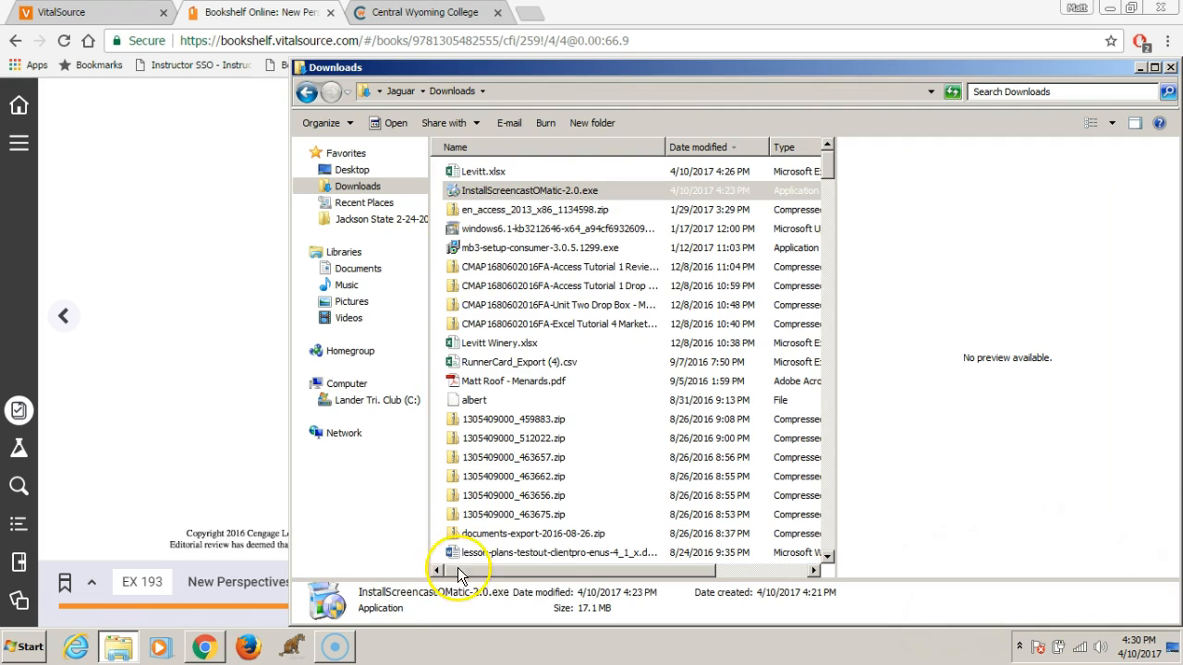
pyautogui.click(465, 174)
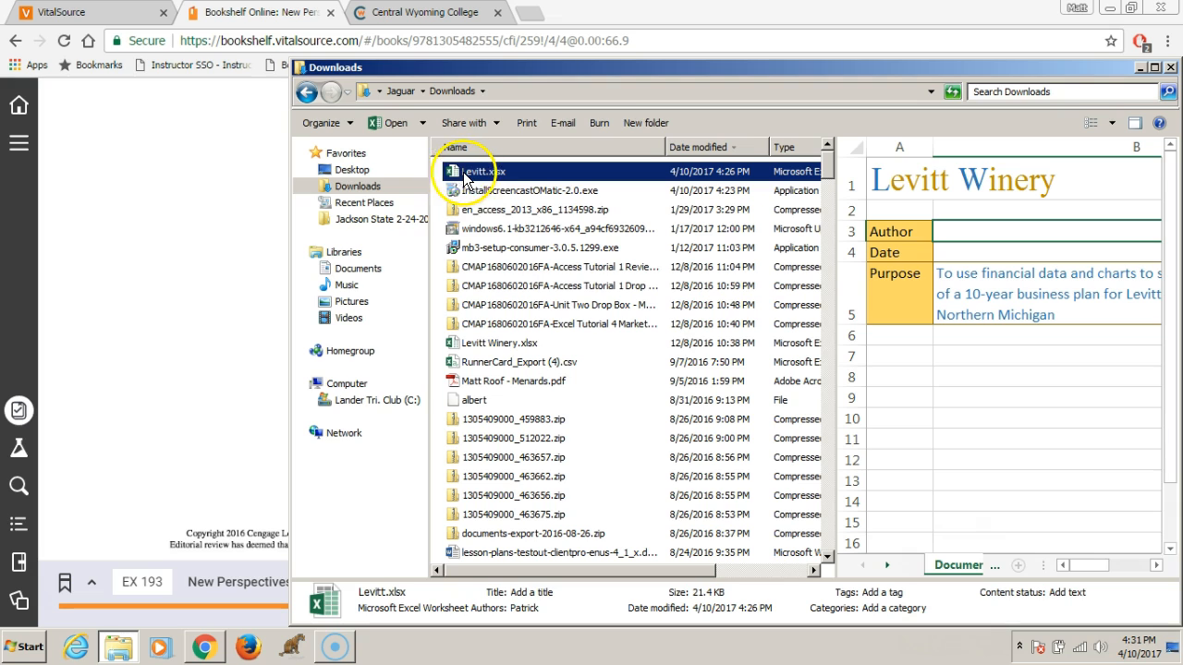
pyautogui.click(473, 172)
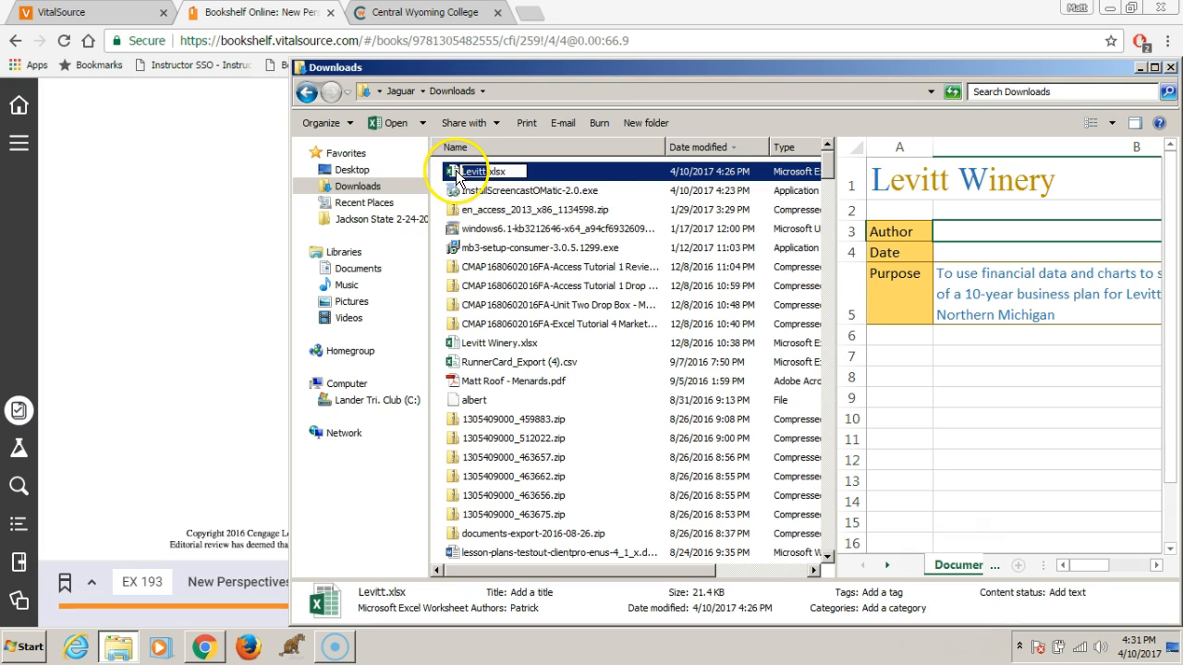
pyautogui.doubleClick(457, 174)
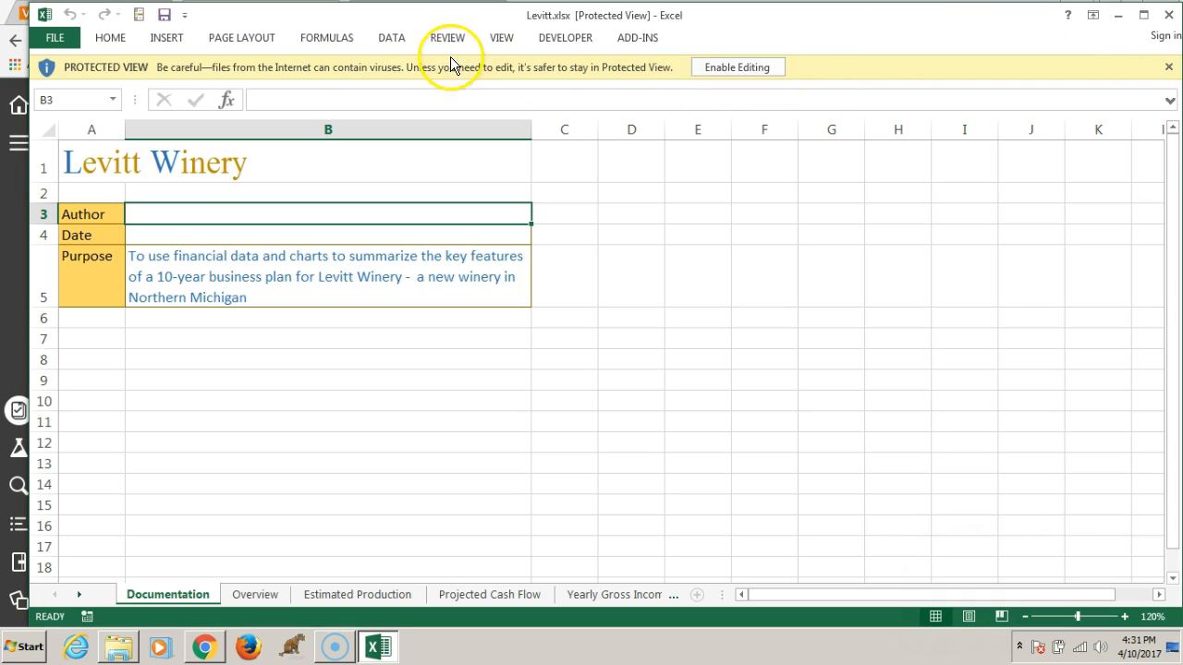
pyautogui.click(729, 67)
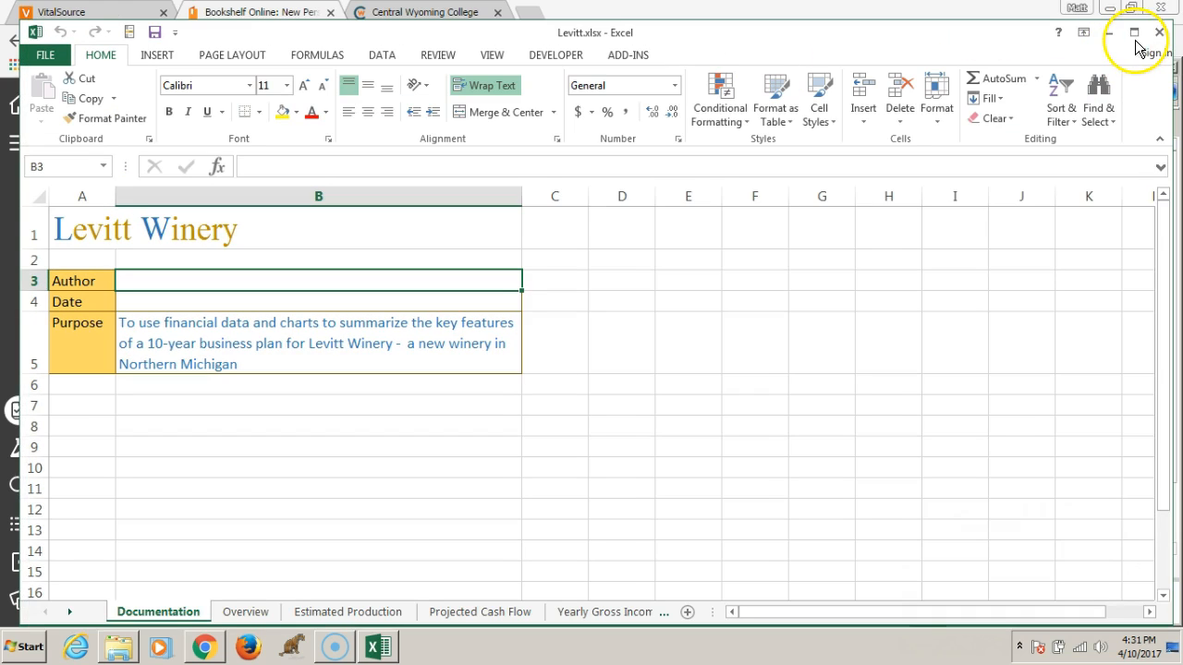
pyautogui.click(1134, 37)
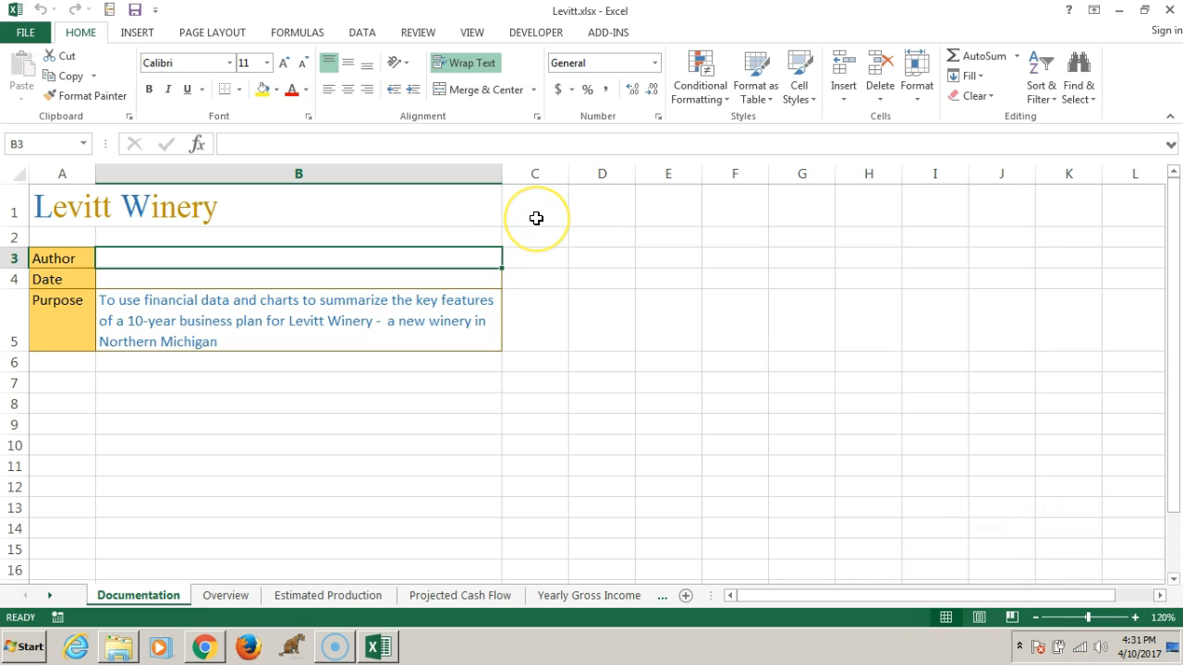
# Start saving a copy of the workbook on the computer and choose the Temp folder on the C: drive as its location
pyautogui.click(30, 35)
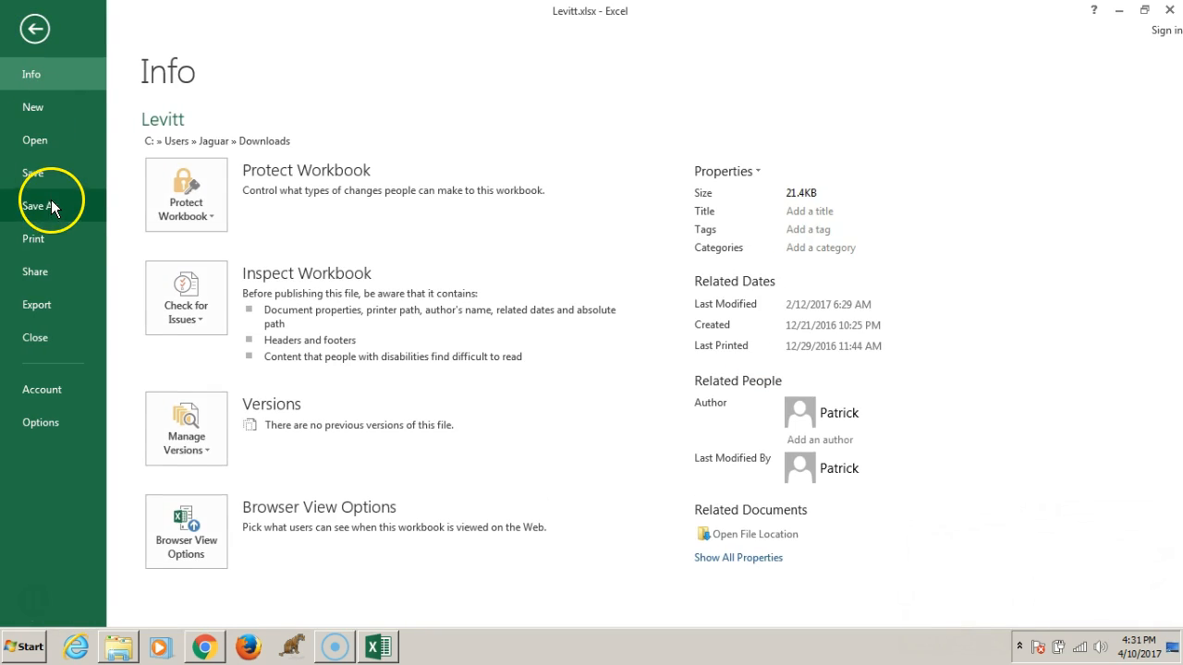
pyautogui.click(49, 205)
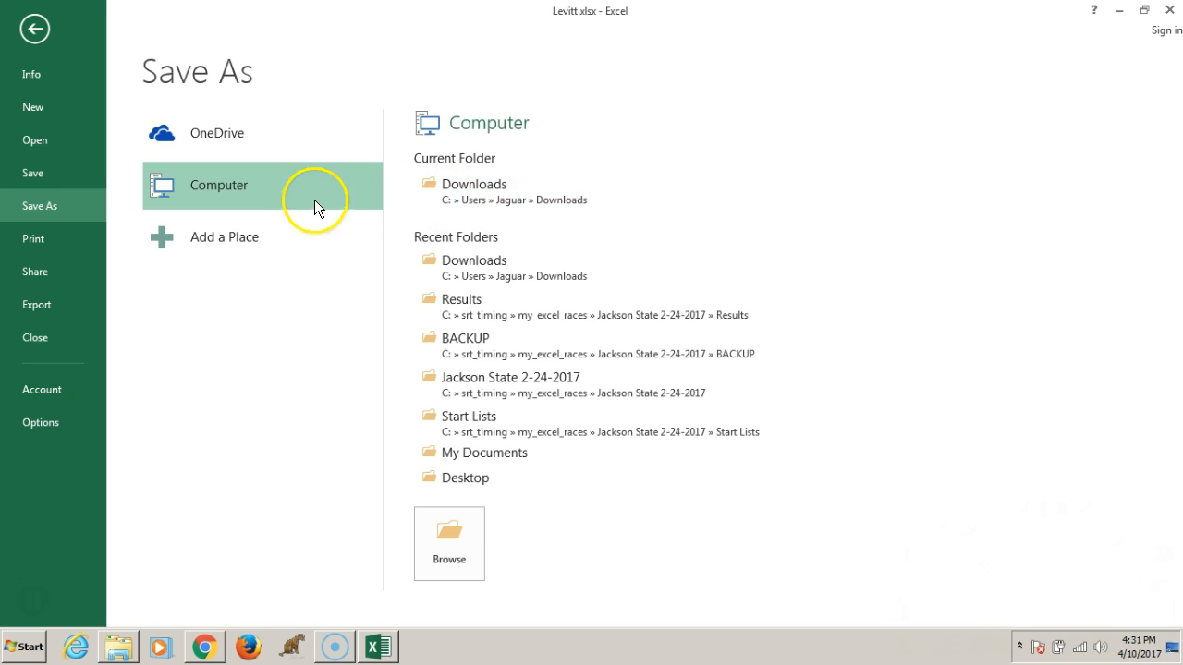
pyautogui.click(225, 183)
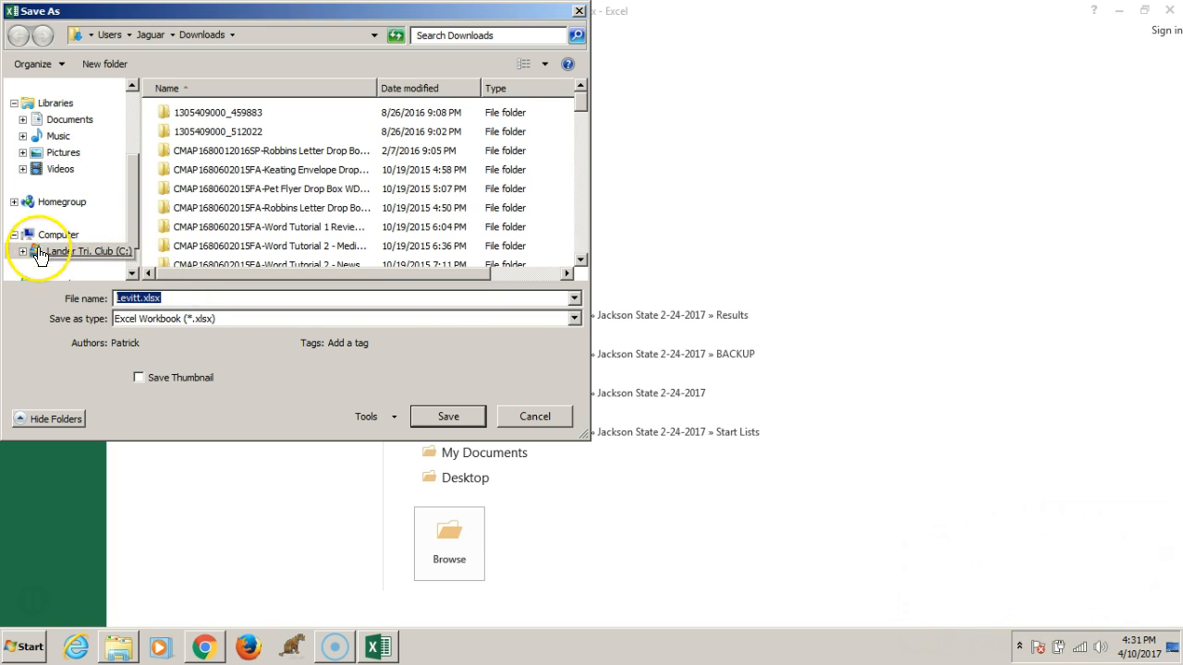
pyautogui.click(583, 238)
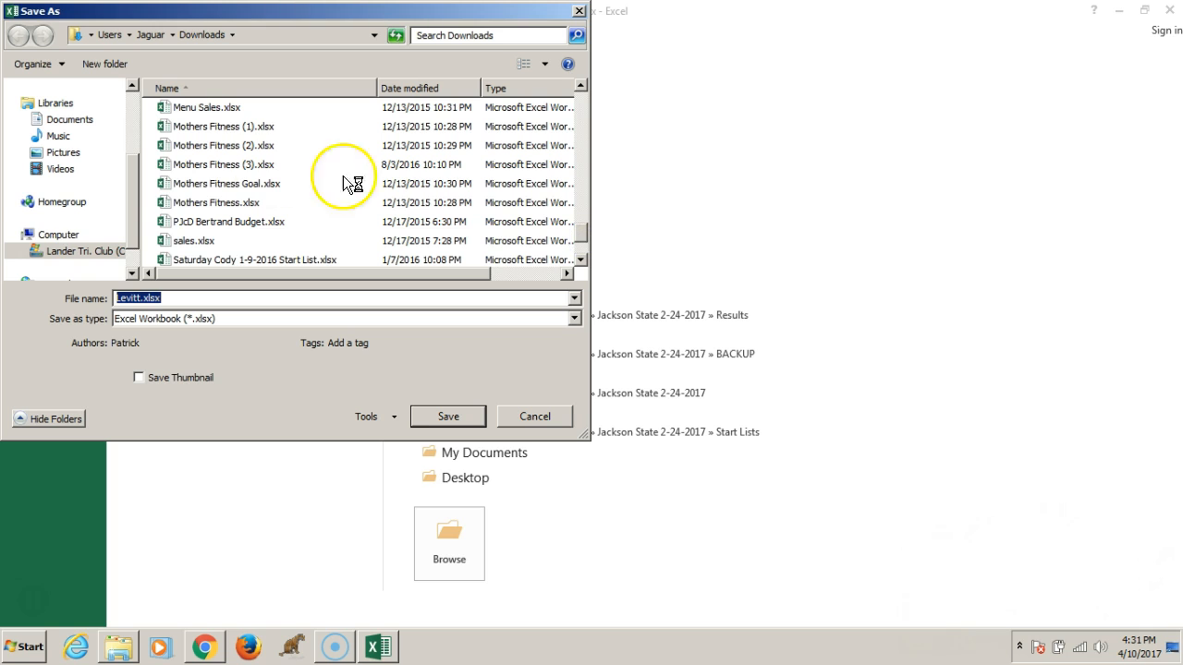
pyautogui.scroll(-1, 138, 254)
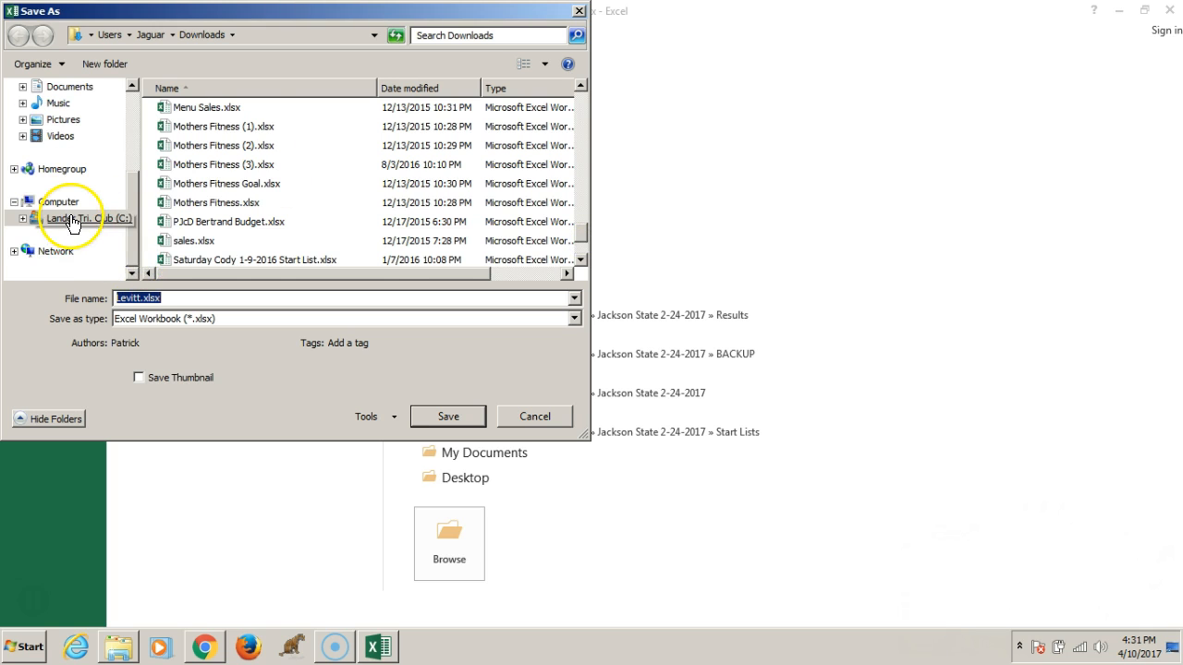
pyautogui.click(72, 220)
pyautogui.click(582, 238)
pyautogui.click(582, 237)
pyautogui.doubleClick(180, 212)
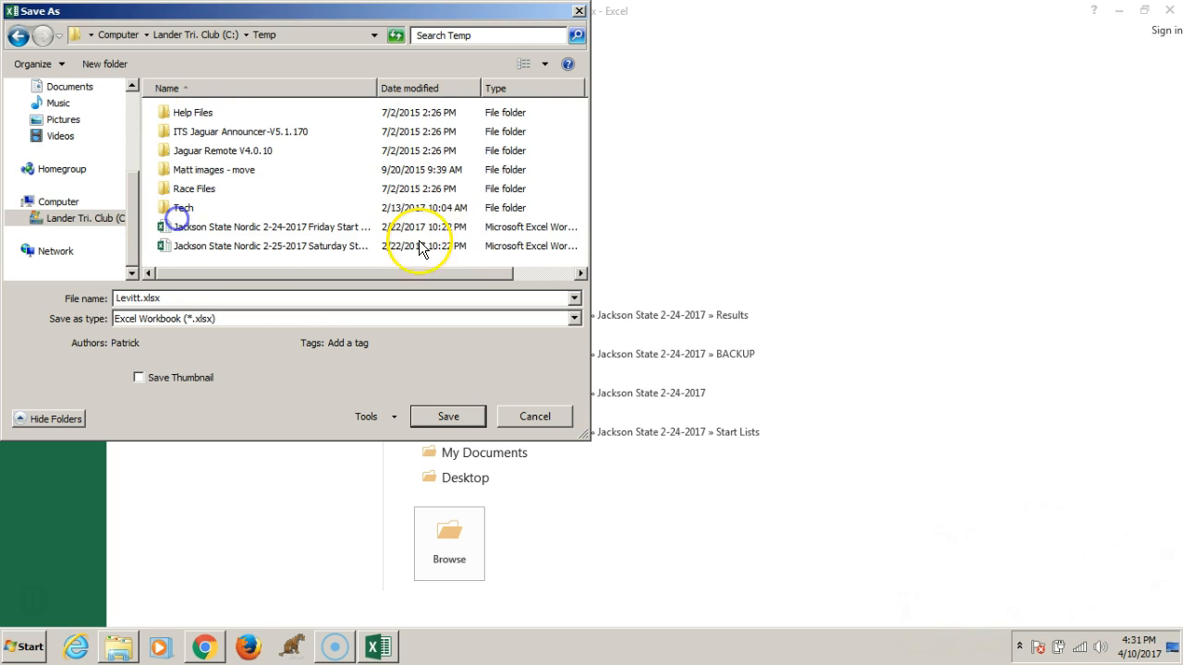
# Name the workbook copy "mrh Levitt Winery.xlsx" and save it
pyautogui.doubleClick(142, 300)
pyautogui.click(142, 300)
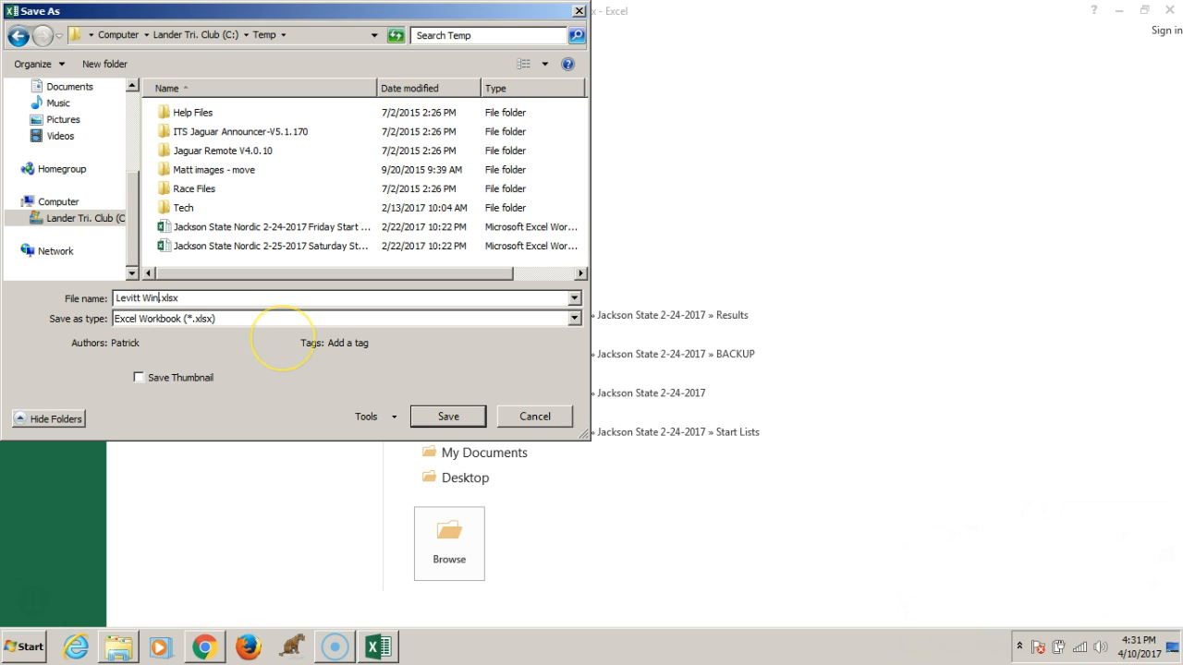
pyautogui.press('Return')
pyautogui.write('mrh')
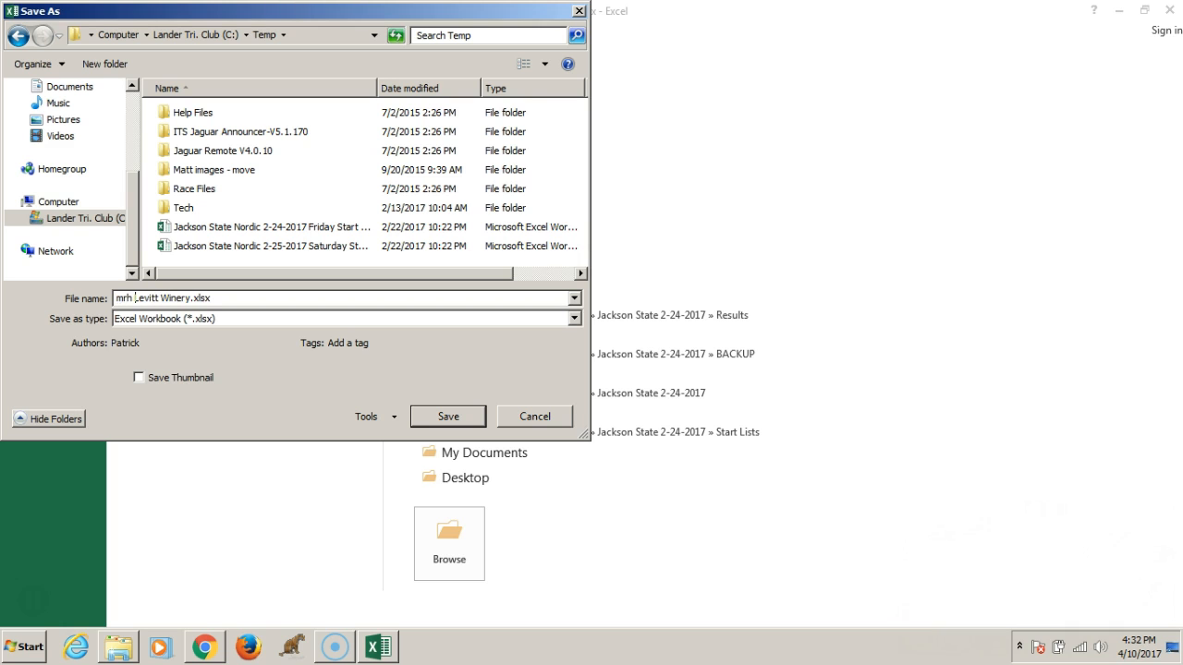
pyautogui.click(449, 416)
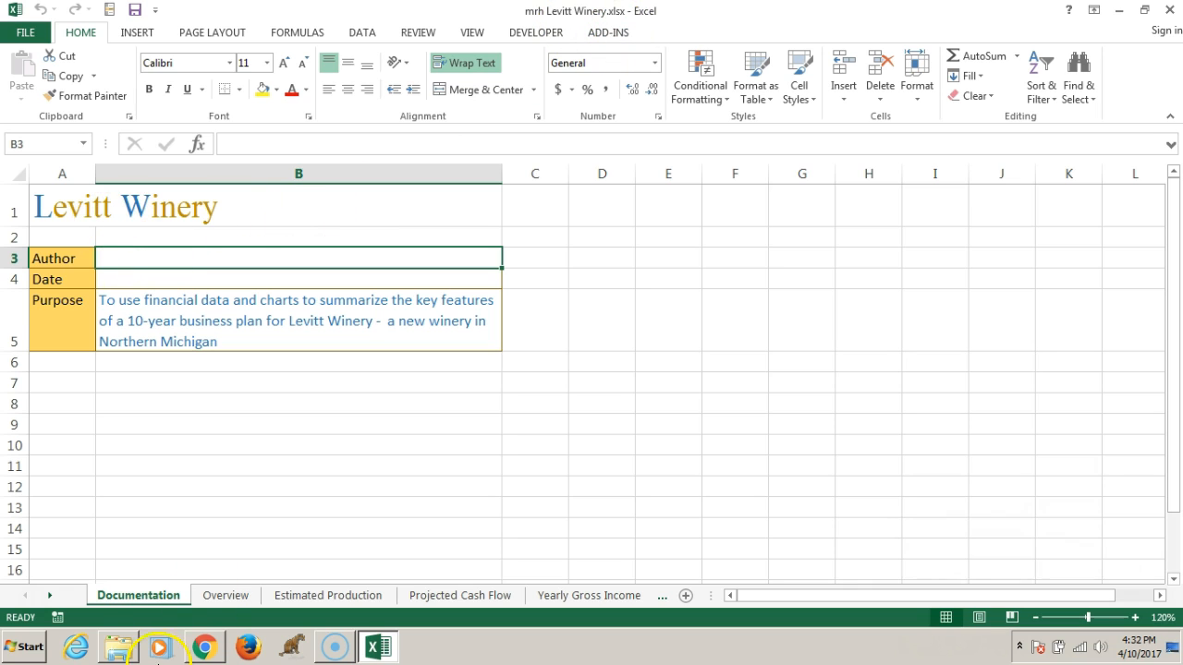
# Review the Overview, Estimated Production, Projected Cash Flow and Yearly Gross Income worksheets, and return to the start of the Overview sheet
pyautogui.click(233, 599)
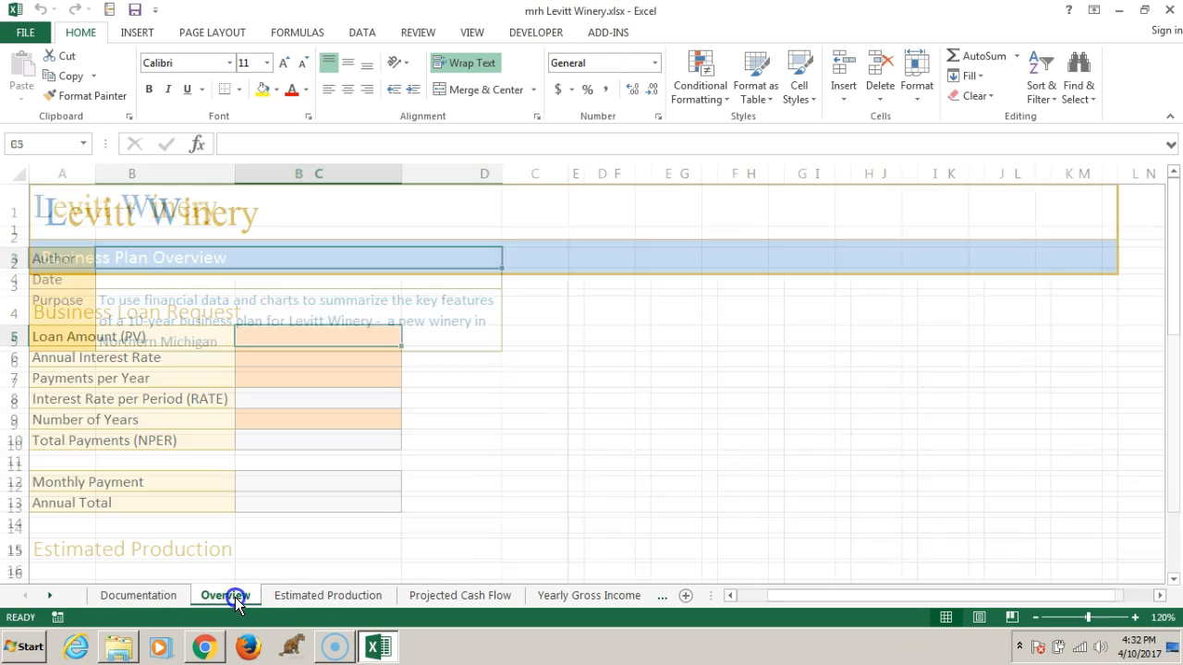
pyautogui.click(304, 596)
pyautogui.click(434, 596)
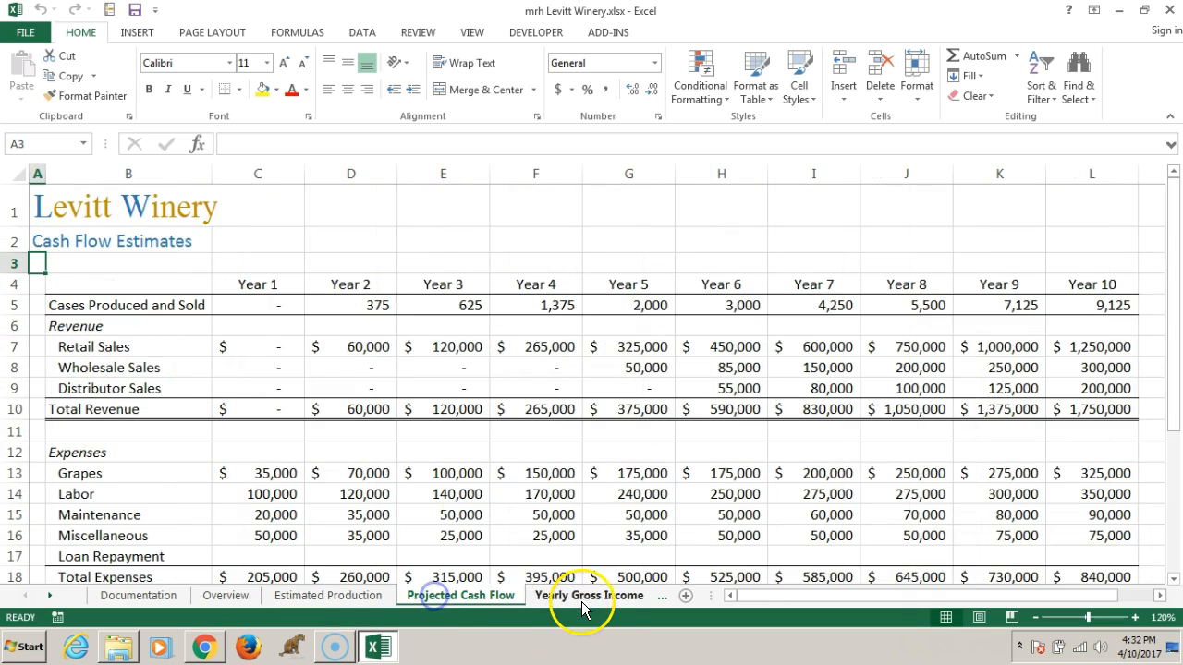
pyautogui.click(582, 598)
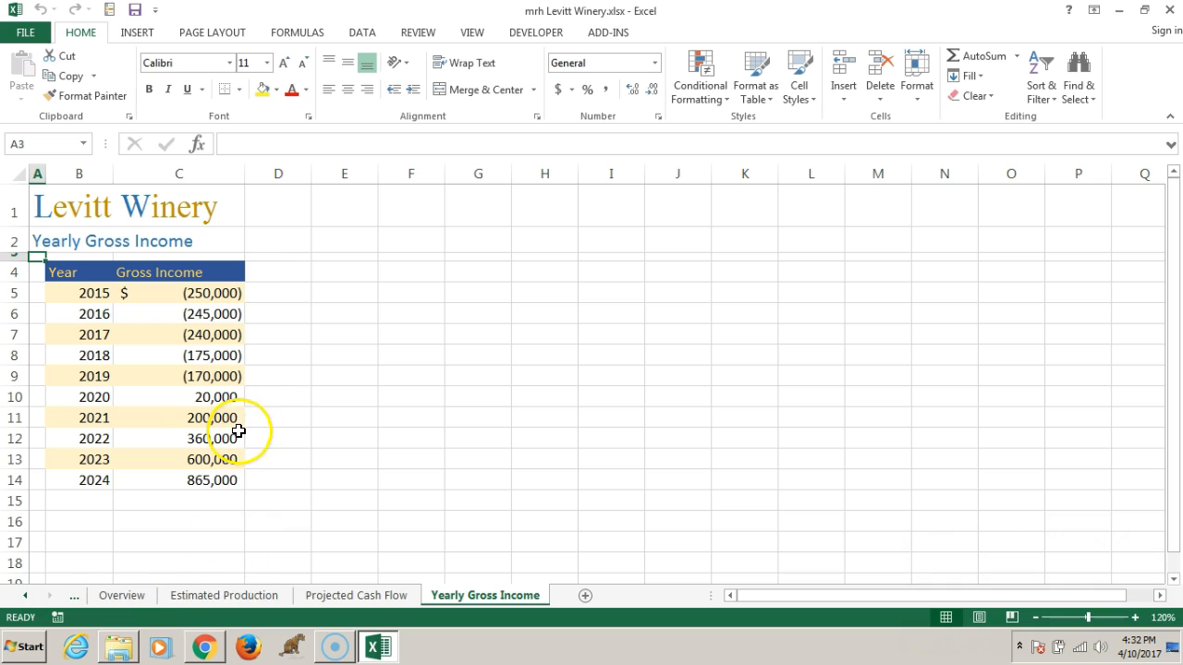
pyautogui.click(116, 595)
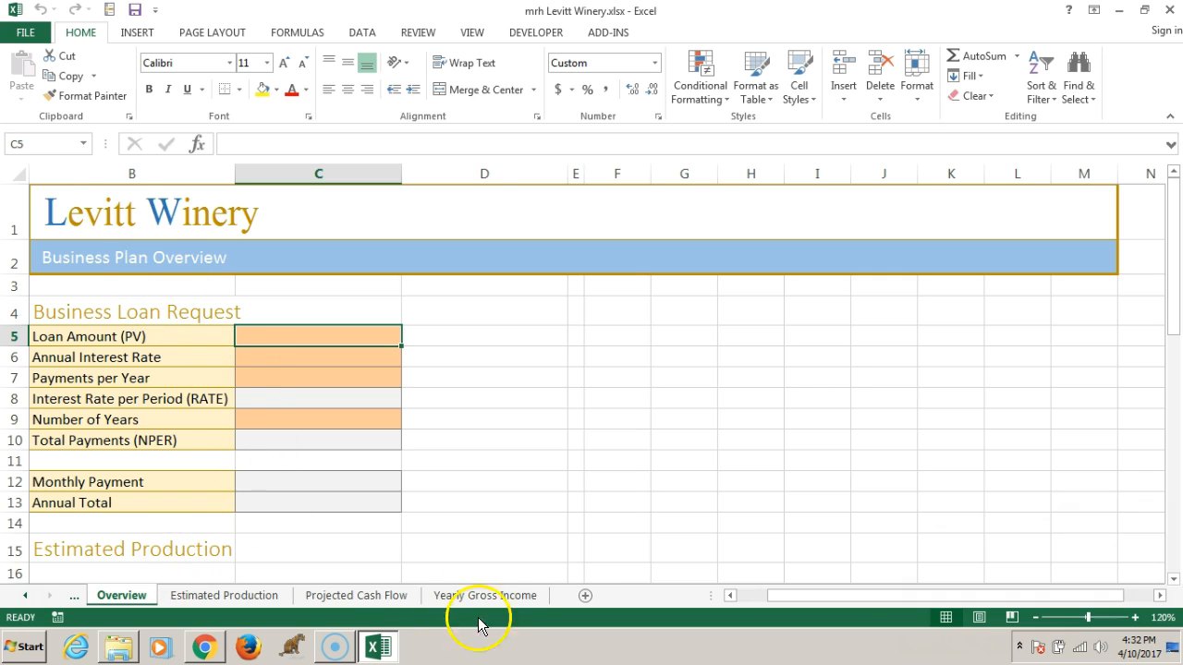
pyautogui.moveTo(806, 599); pyautogui.dragTo(734, 599)
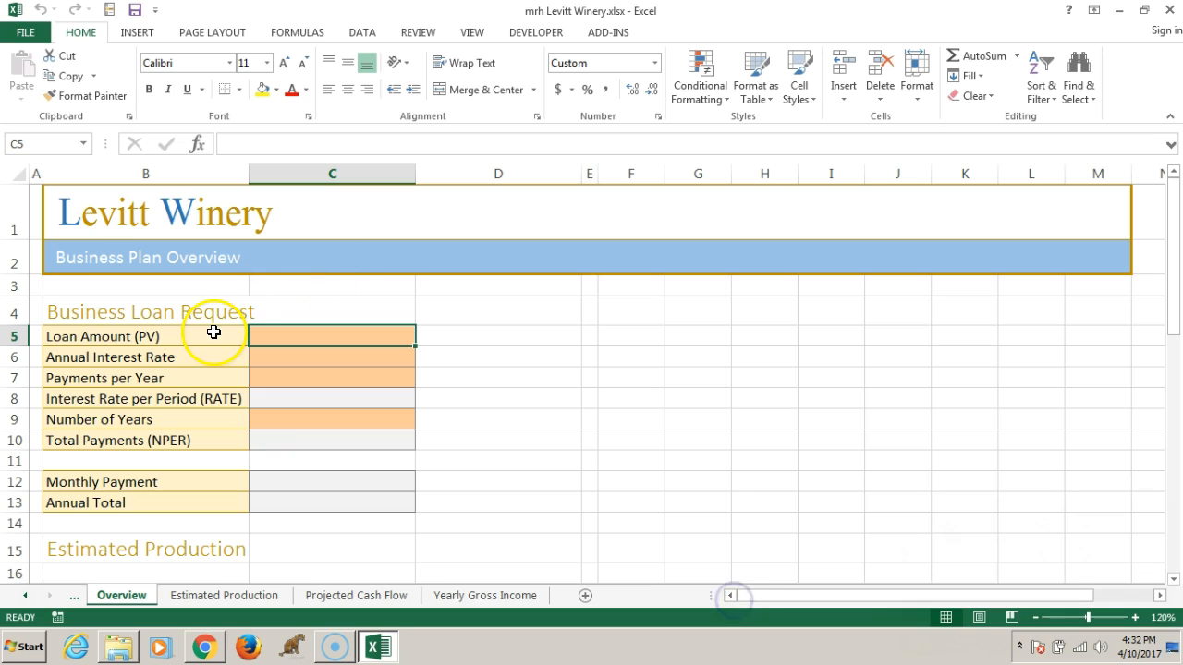
# Review the Documentation worksheet and the production goals table lower on the Overview sheet, and return to the loan amount cell C5
pyautogui.click(151, 173)
pyautogui.click(312, 173)
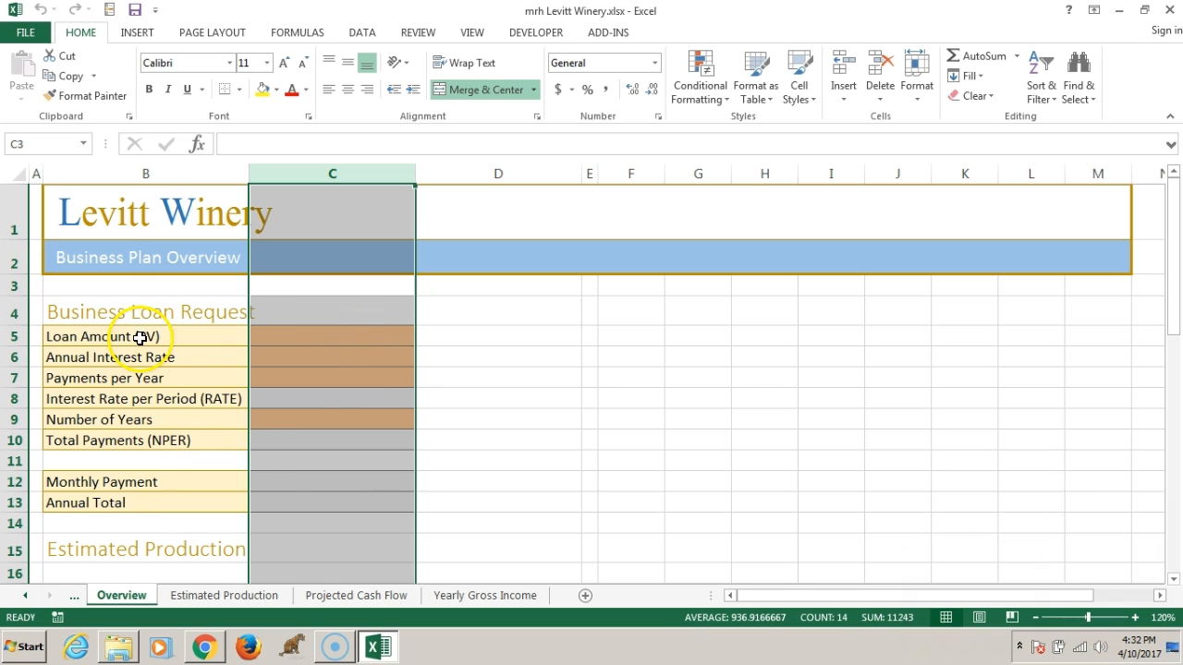
pyautogui.click(295, 339)
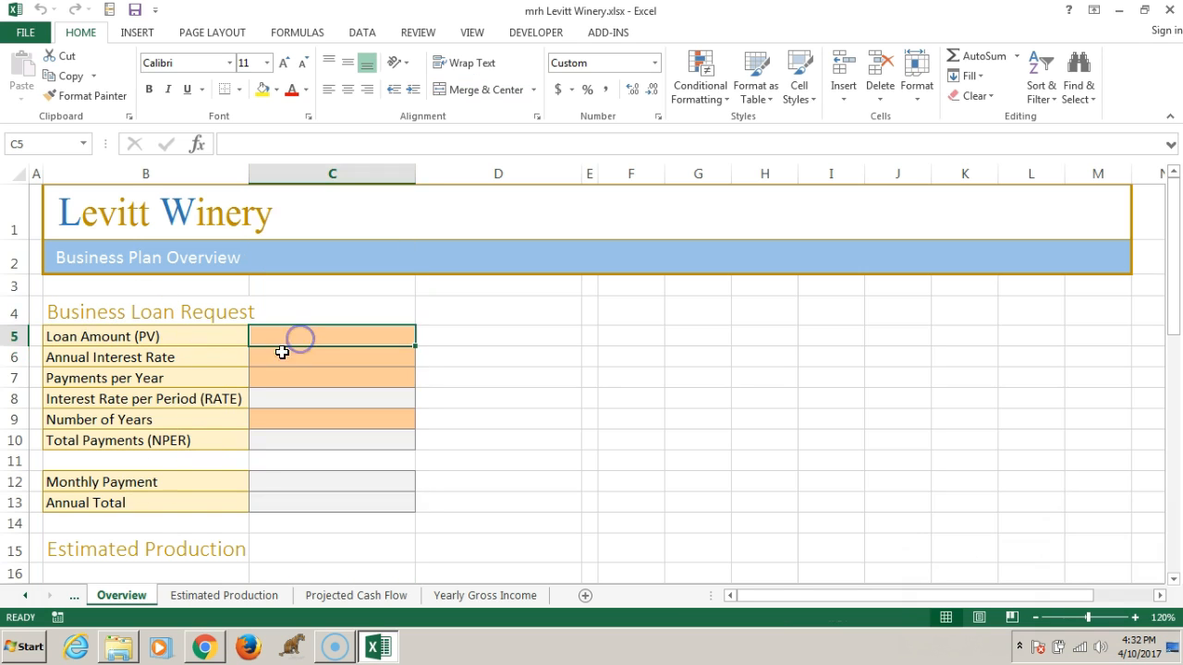
pyautogui.click(73, 602)
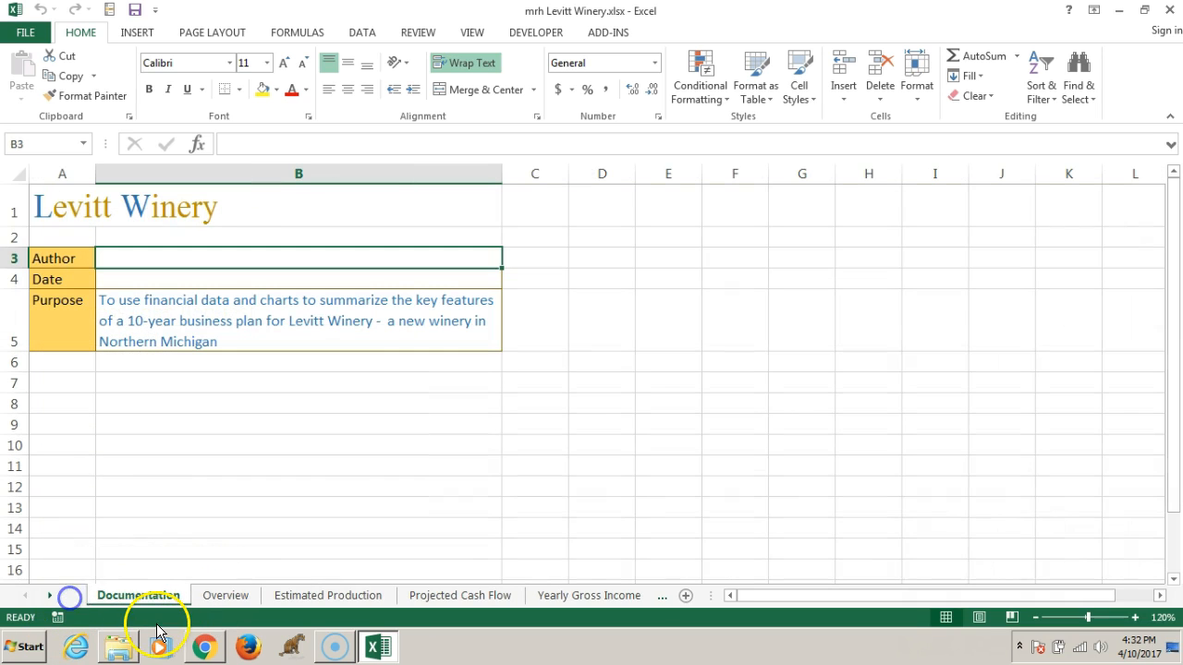
pyautogui.click(127, 260)
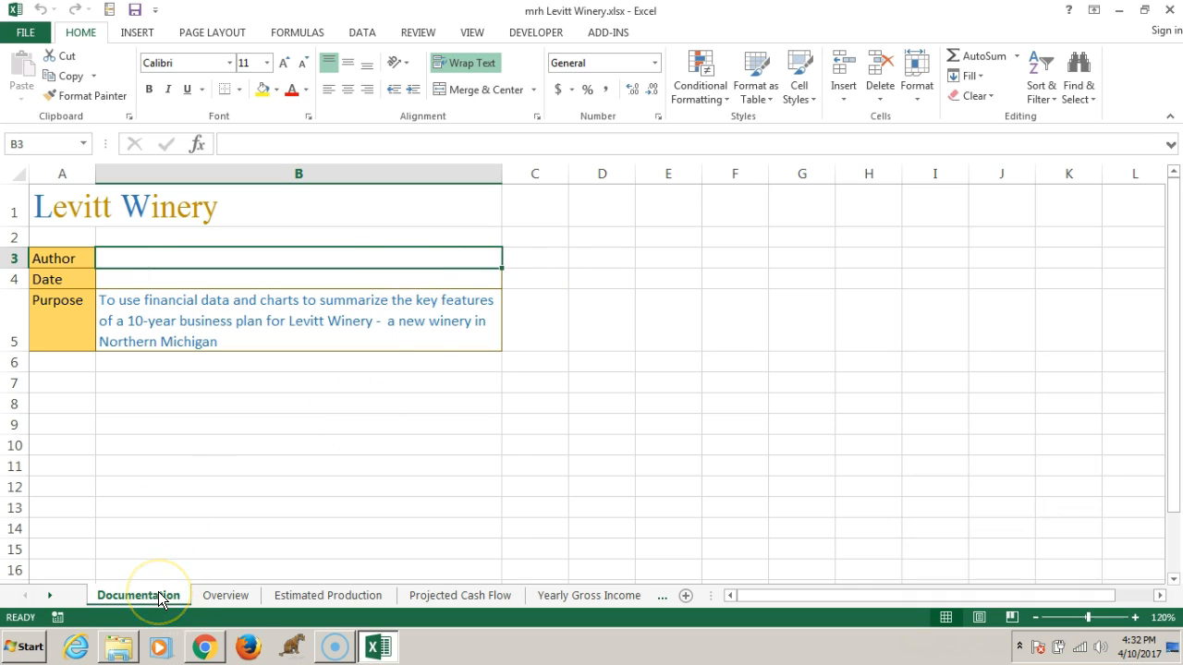
pyautogui.click(225, 597)
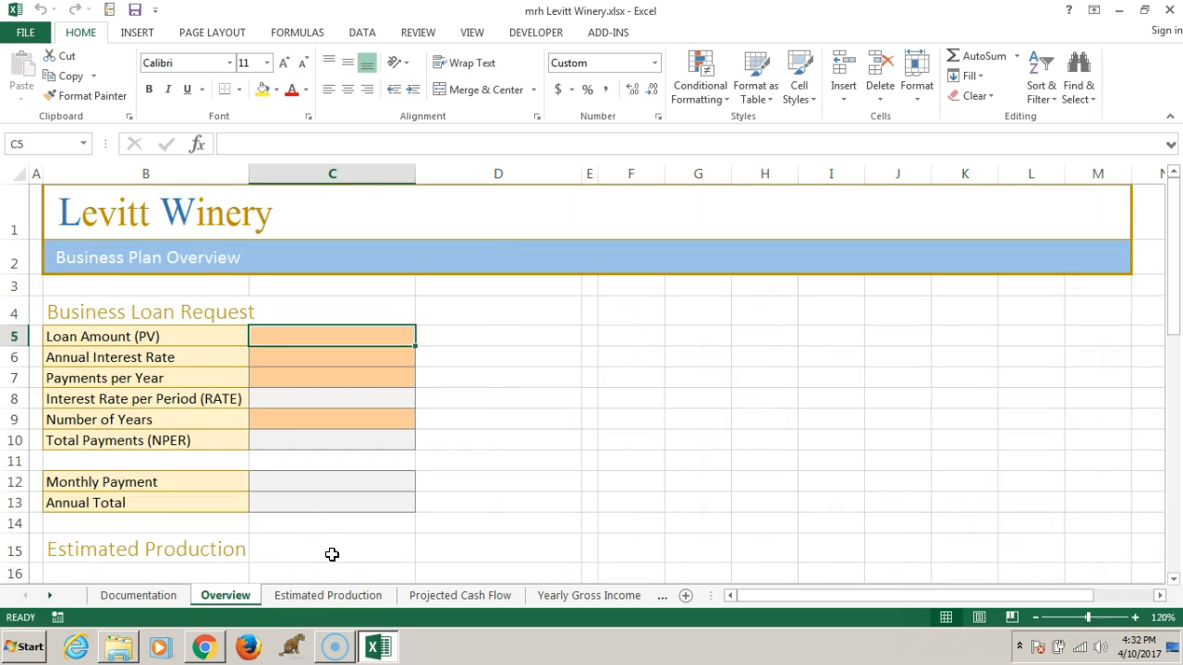
pyautogui.click(293, 337)
pyautogui.press('pagedown')
pyautogui.press('End')
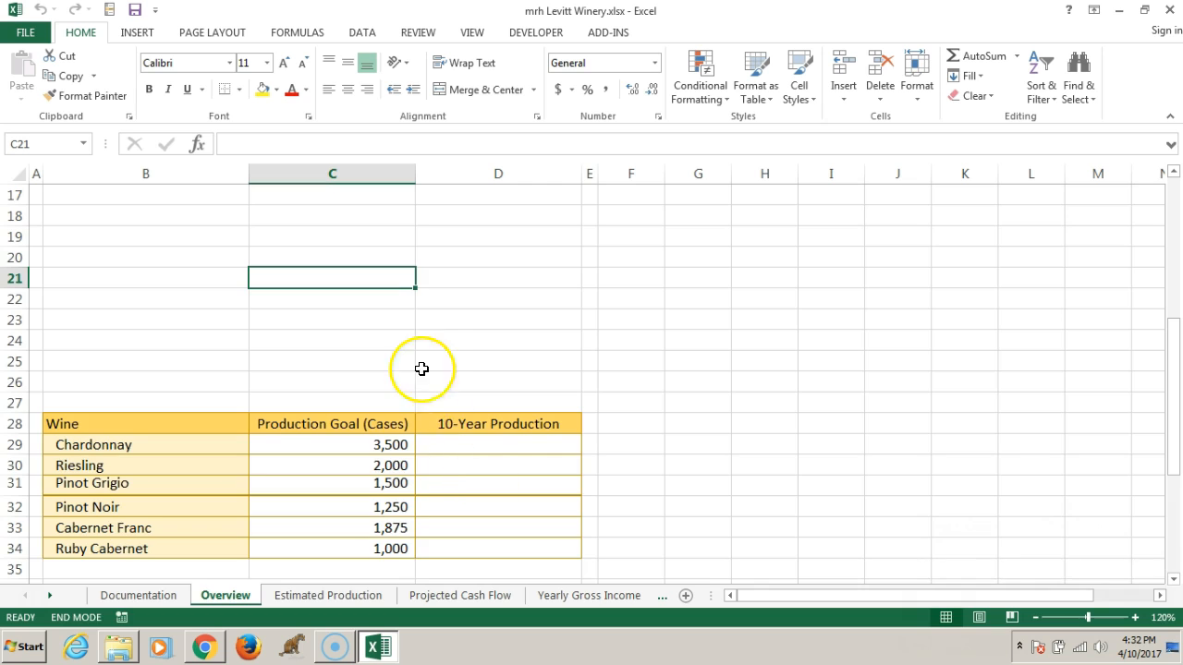
pyautogui.scroll(5, 422, 369)
pyautogui.click(317, 332)
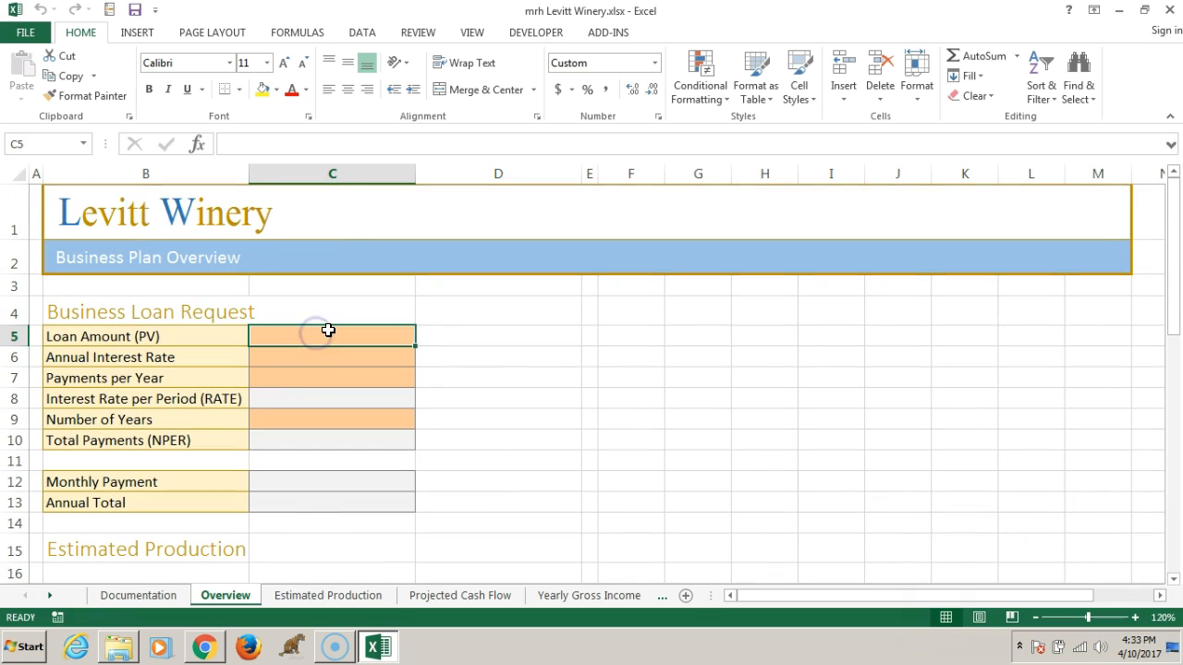
# Enter a loan amount of 310000, an annual interest rate of 8% and 12 payments per year in cells C5 to C7
pyautogui.click(392, 331)
pyautogui.write('310000')
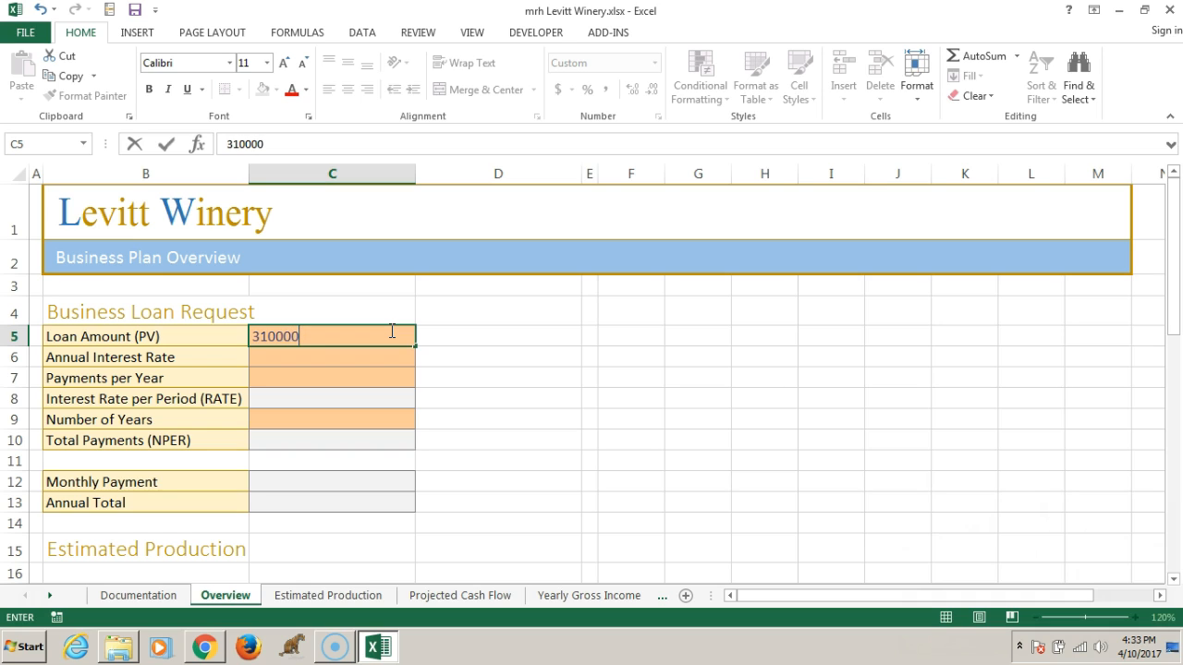
pyautogui.click(304, 354)
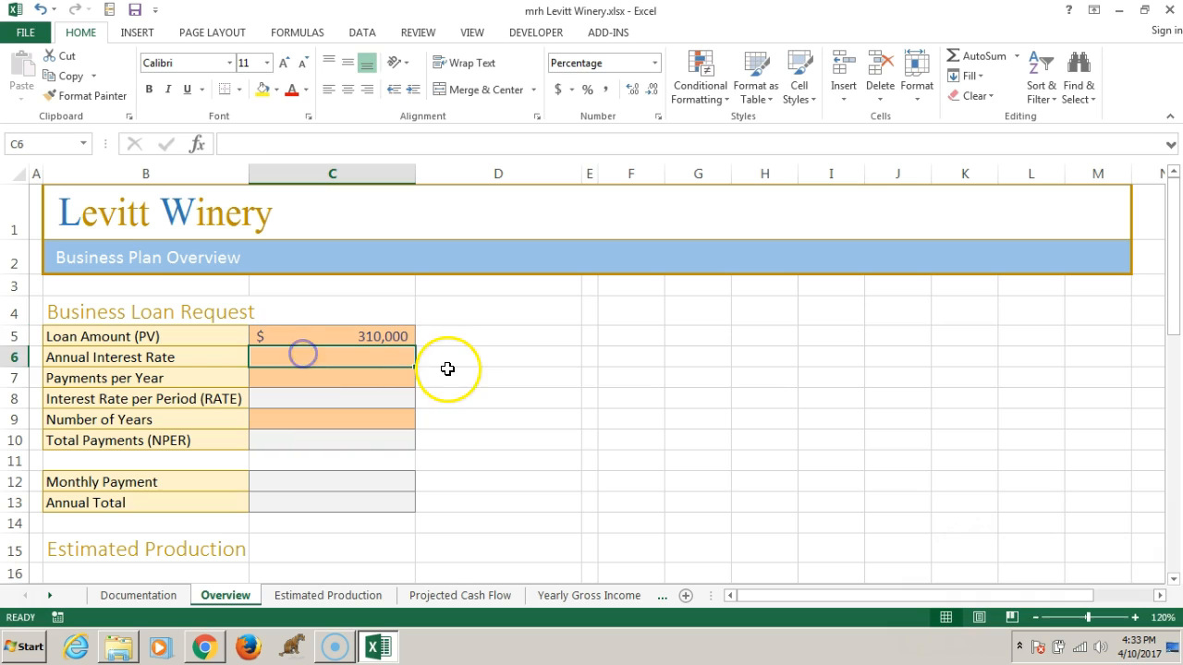
pyautogui.write('8')
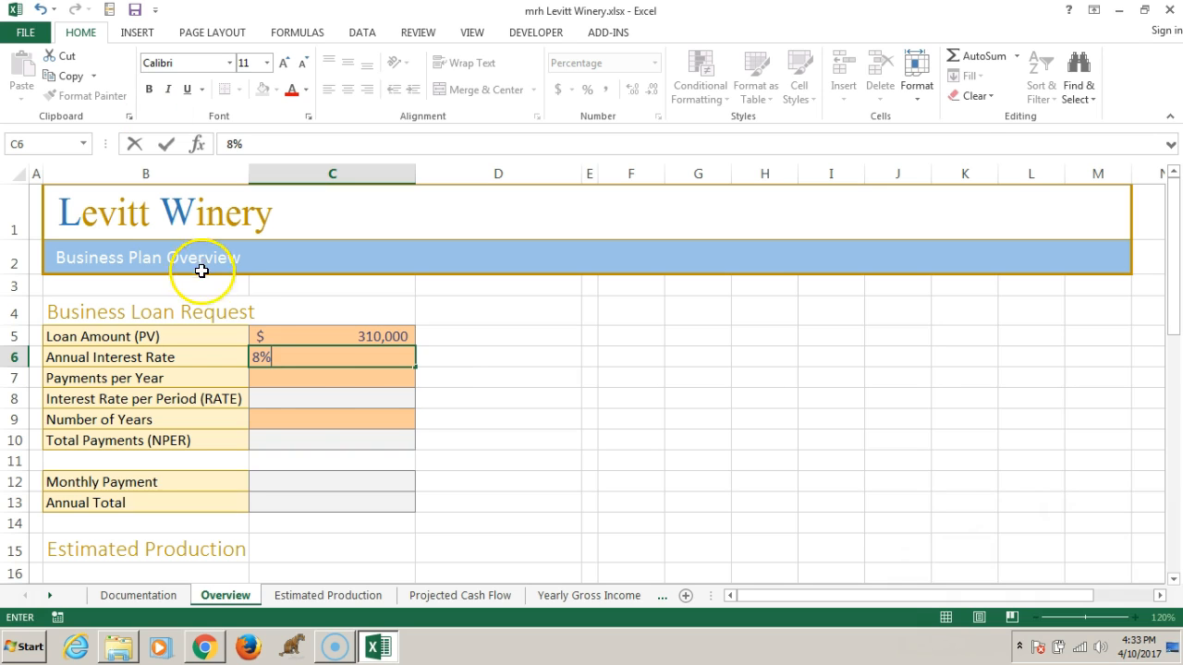
pyautogui.click(299, 379)
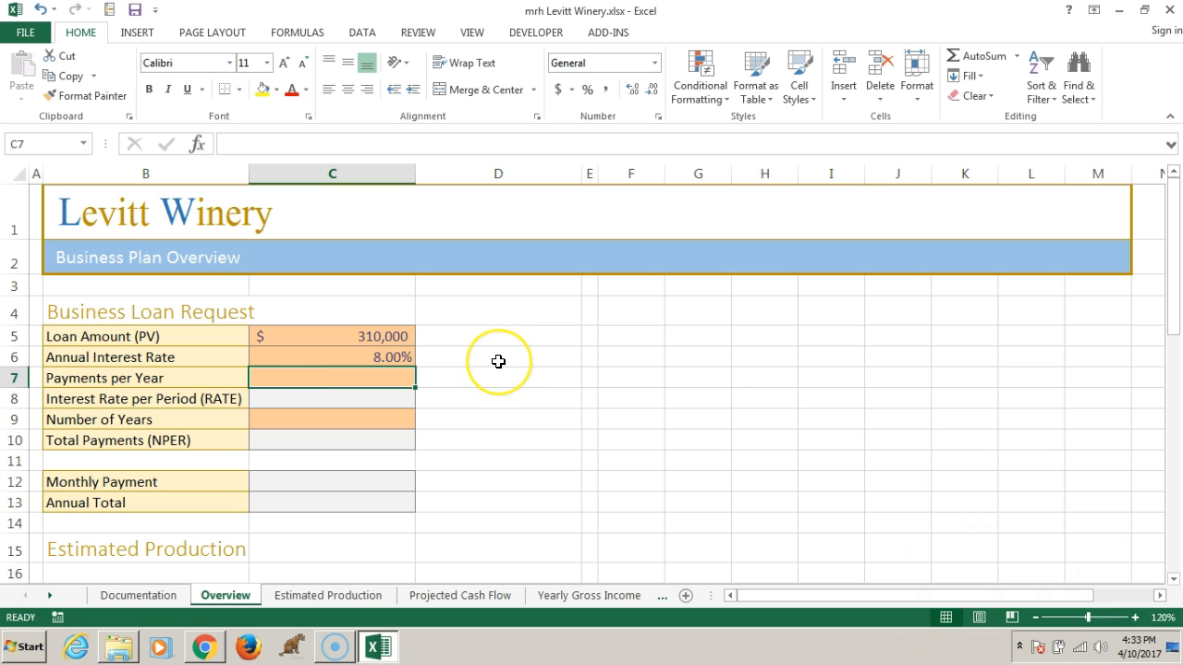
pyautogui.write('12')
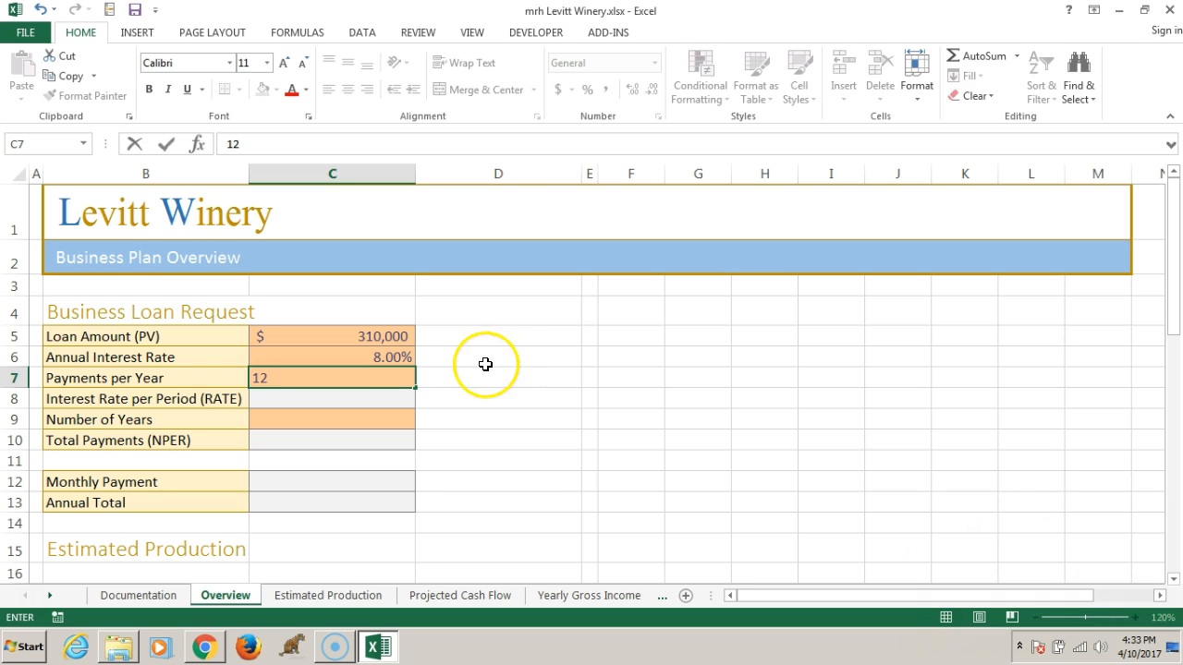
# Calculate the interest rate per period in cell C8 with the formula =c6/c7
pyautogui.click(379, 408)
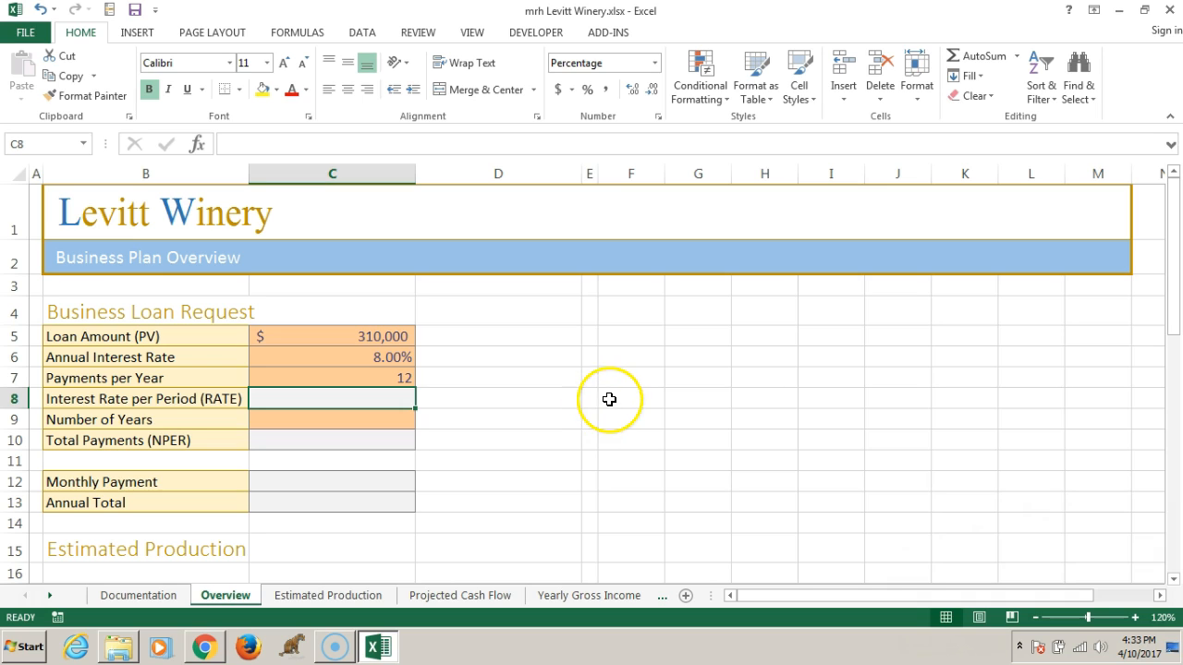
pyautogui.write('=')
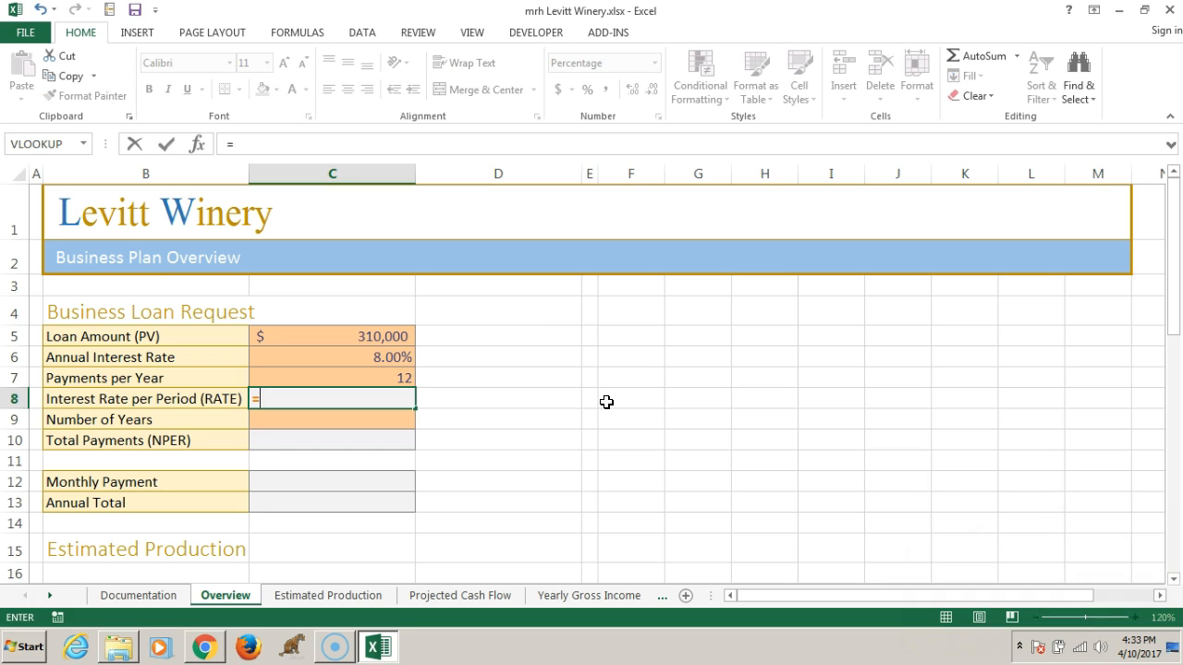
pyautogui.write('c6')
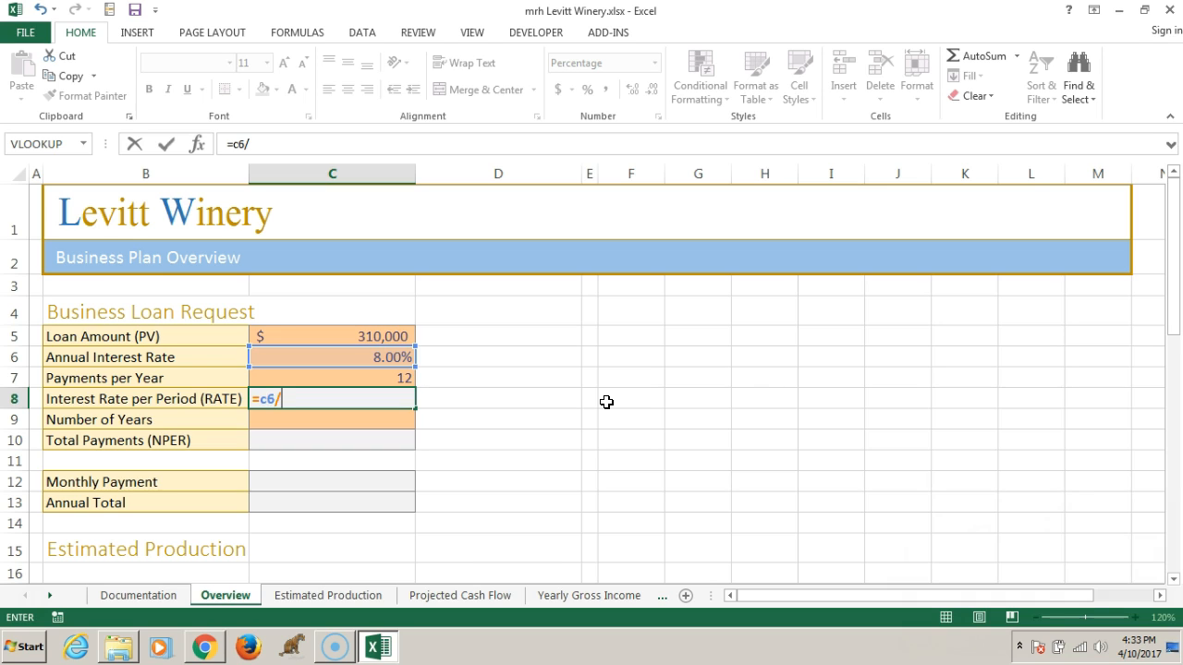
pyautogui.write('/c7')
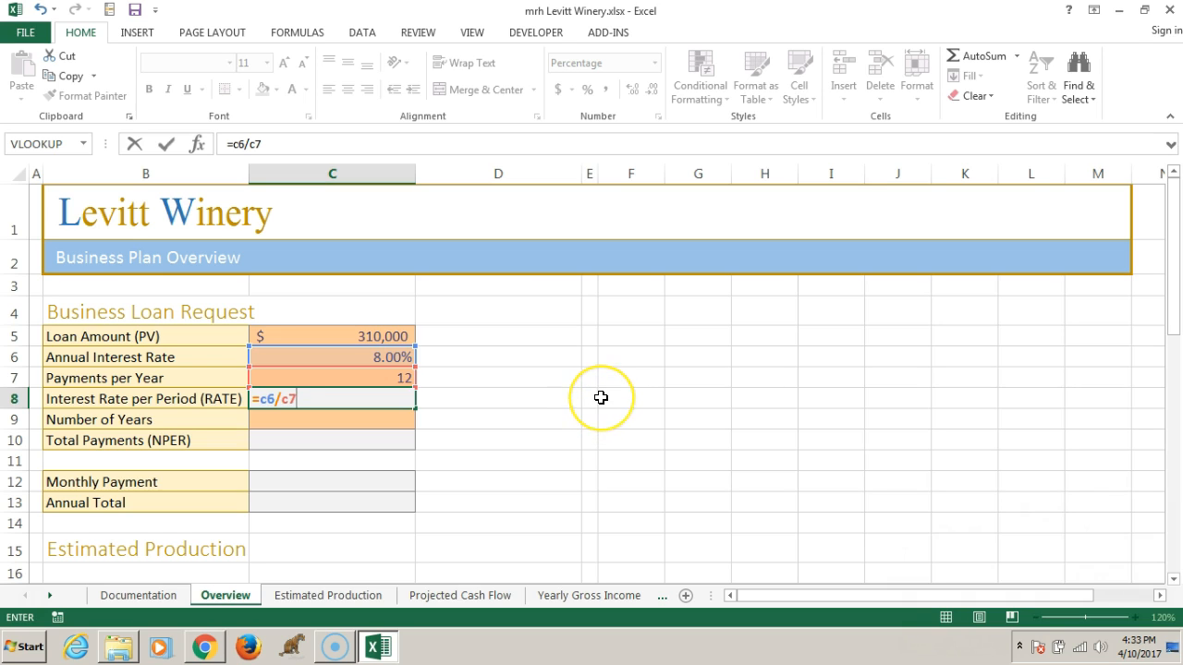
pyautogui.press('Return')
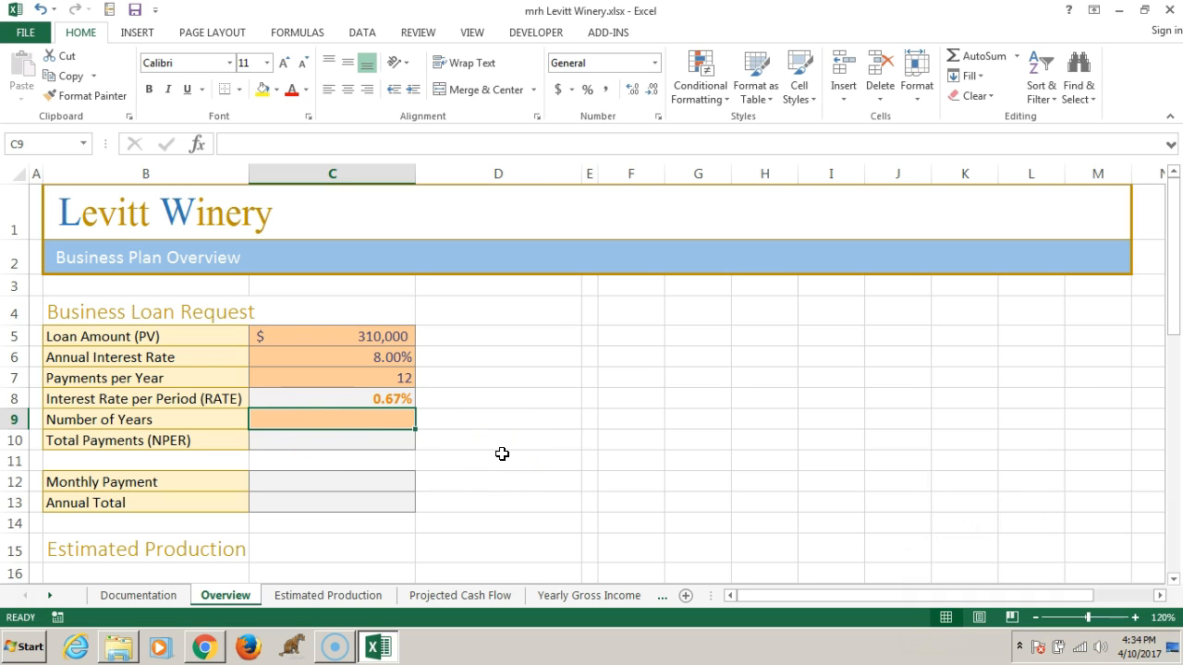
# Enter 10 as the number of years in C9 and calculate the total payments in C10 with =c7*c9
pyautogui.write('10')
pyautogui.click(352, 439)
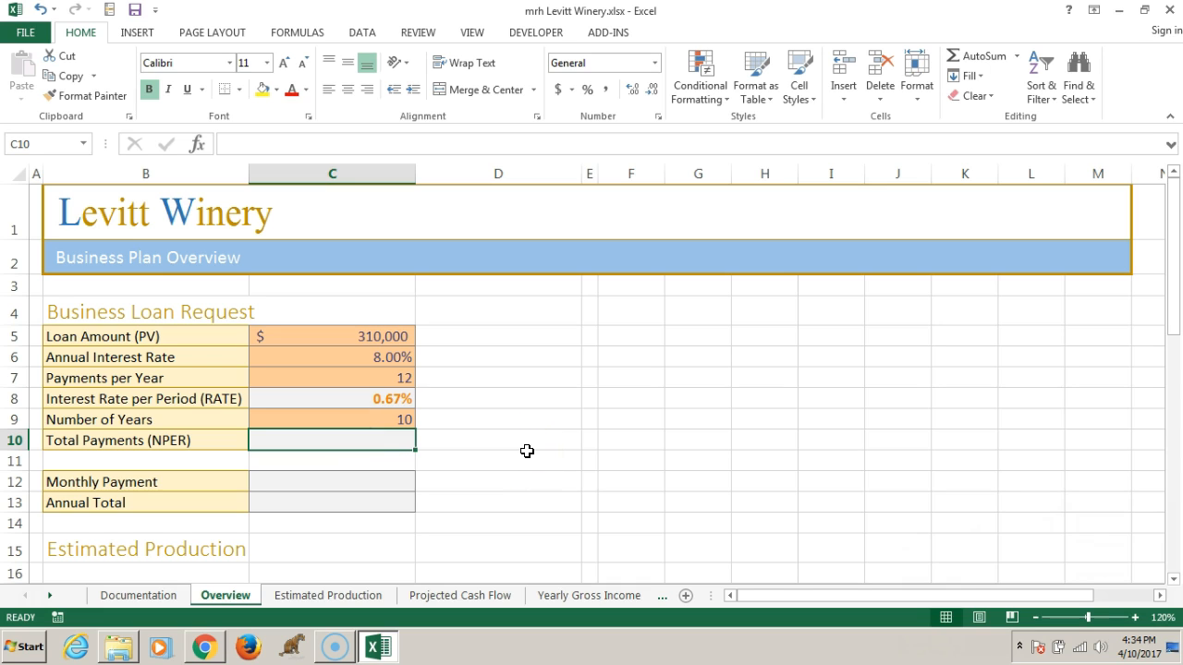
pyautogui.write('=c7')
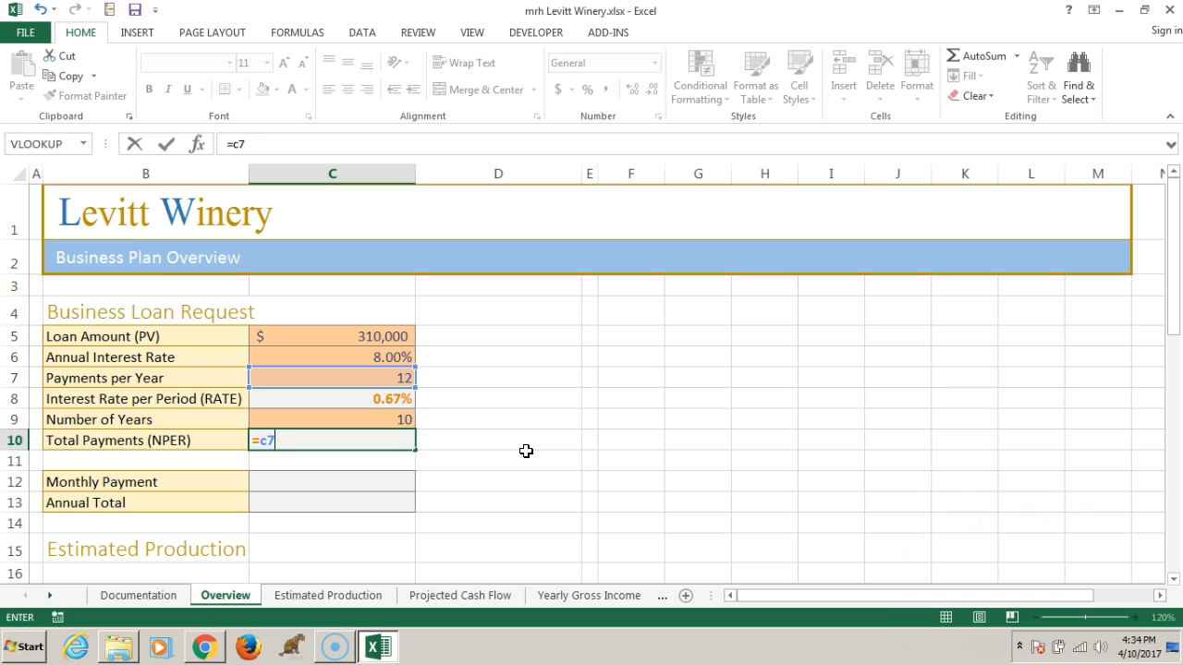
pyautogui.write('*c9')
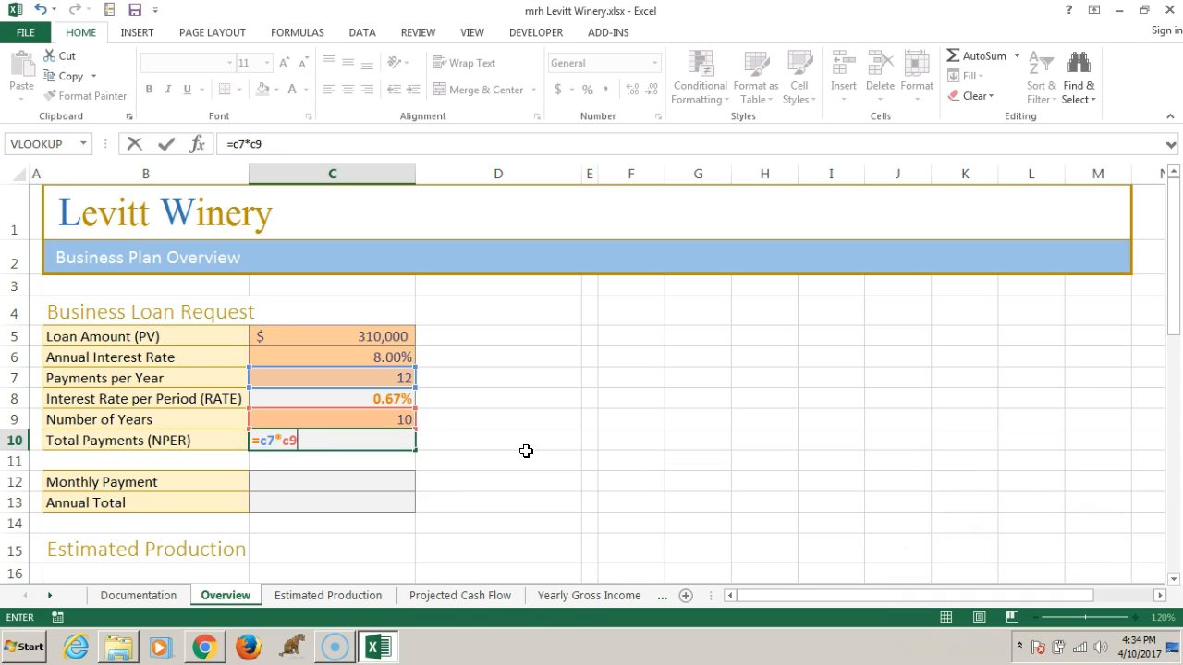
pyautogui.press('Return')
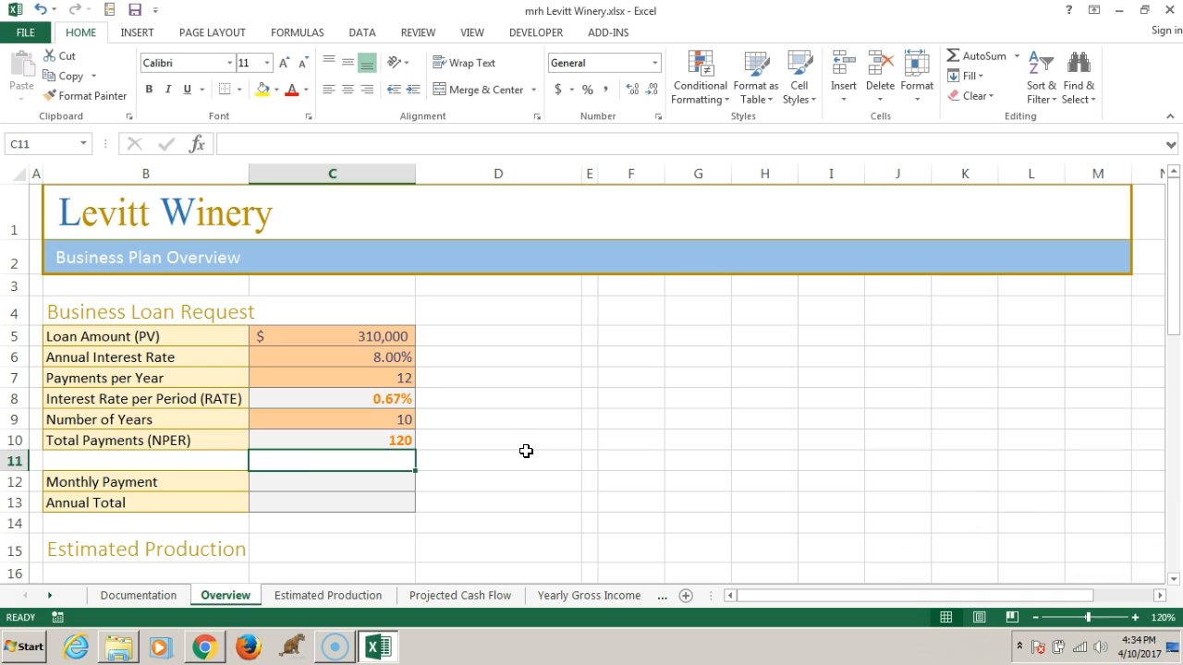
# Insert the financial function PMT in the Monthly Payment cell C12
pyautogui.click(312, 481)
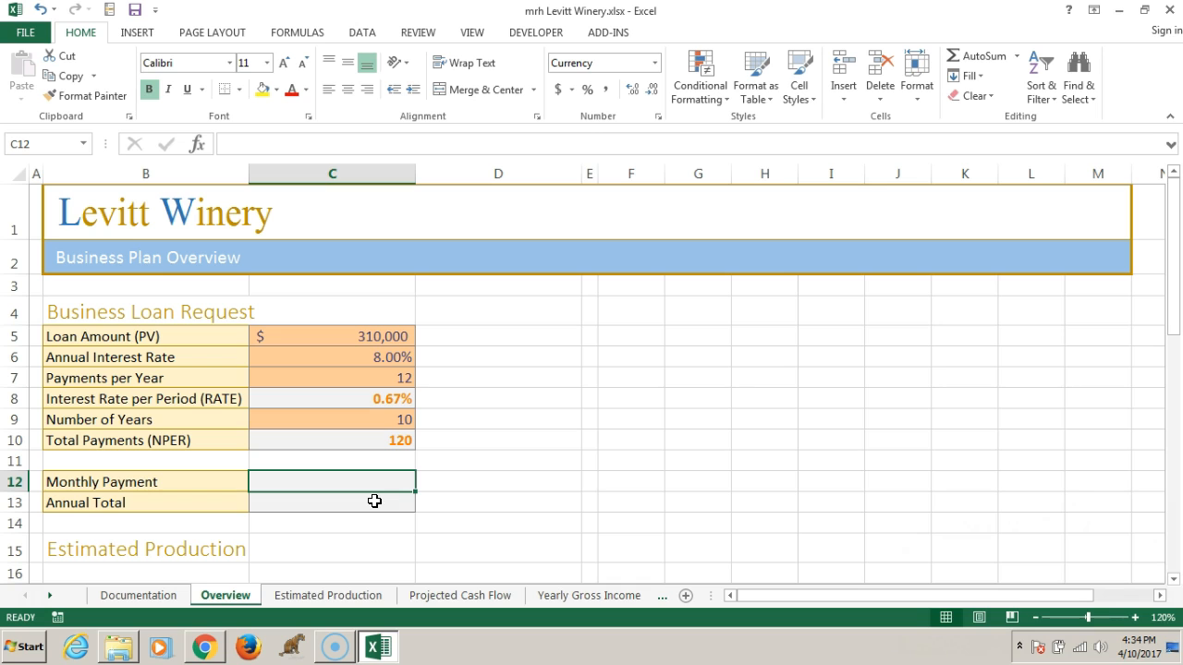
pyautogui.click(338, 478)
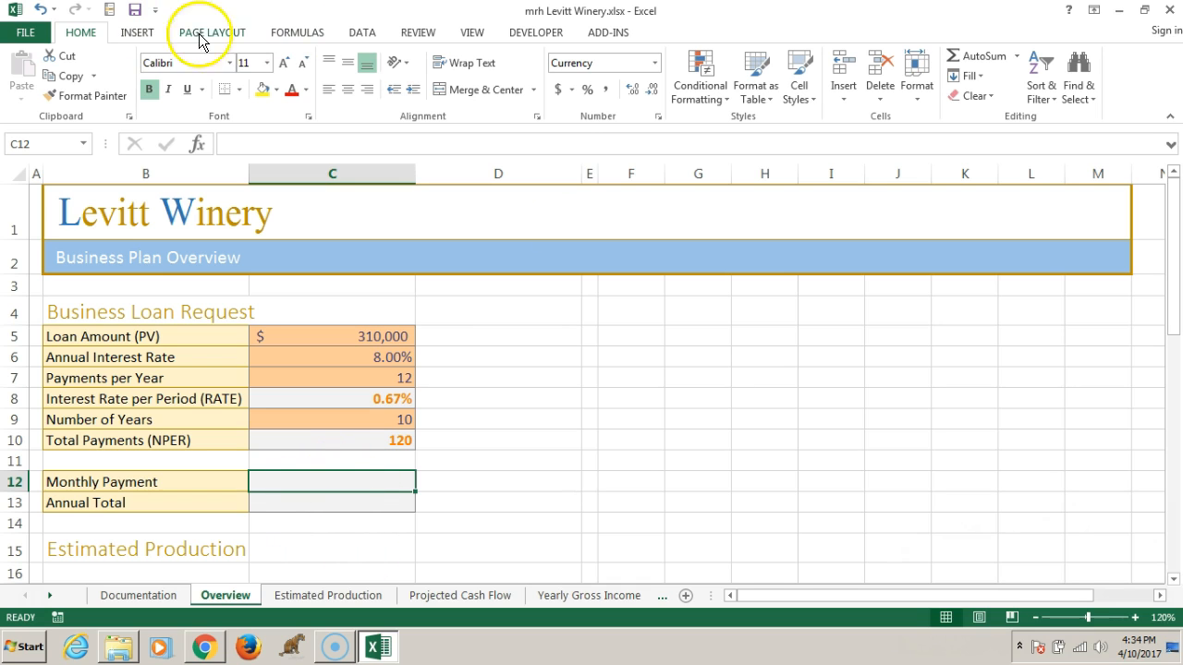
pyautogui.click(309, 36)
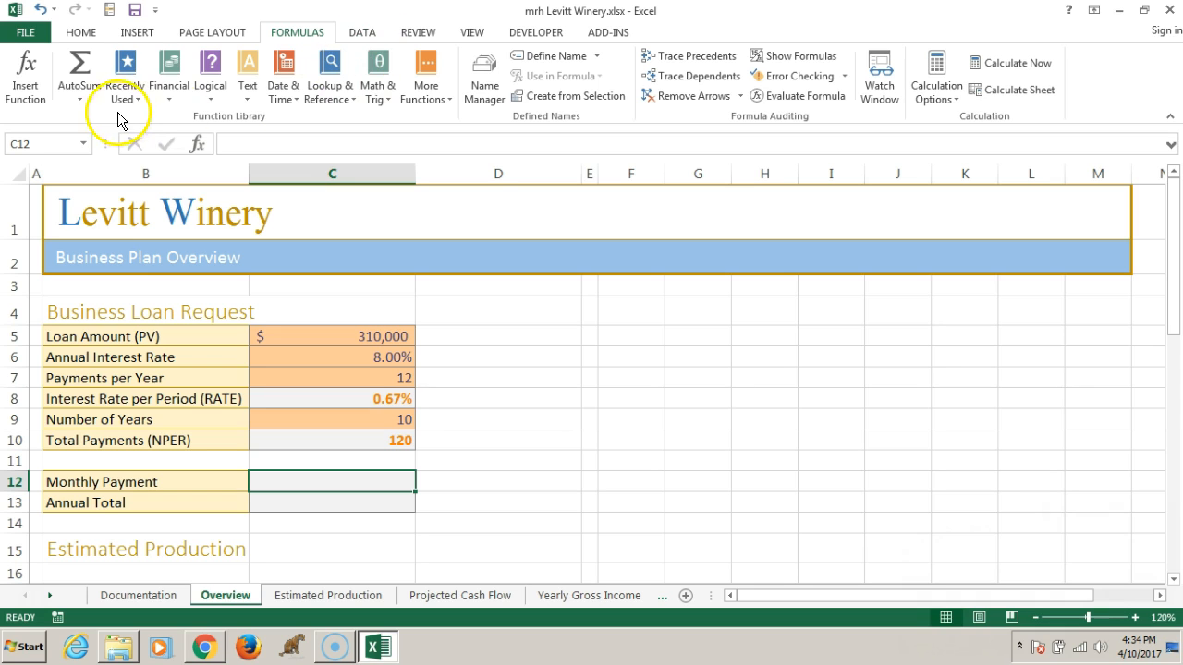
pyautogui.click(169, 96)
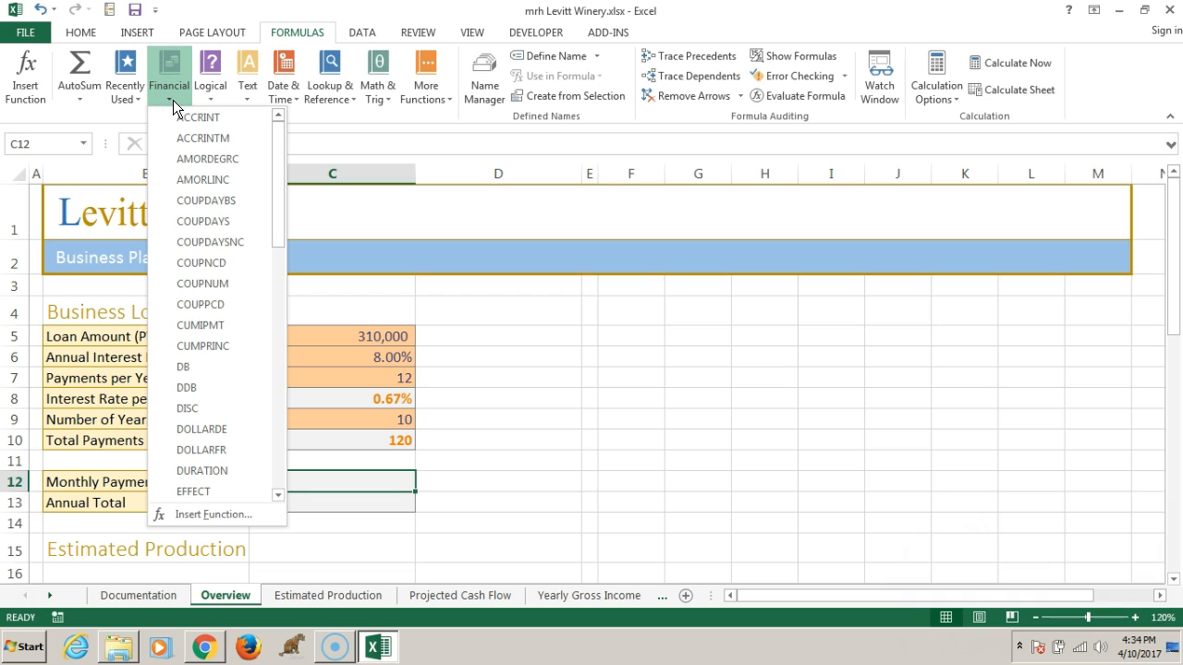
pyautogui.click(277, 451)
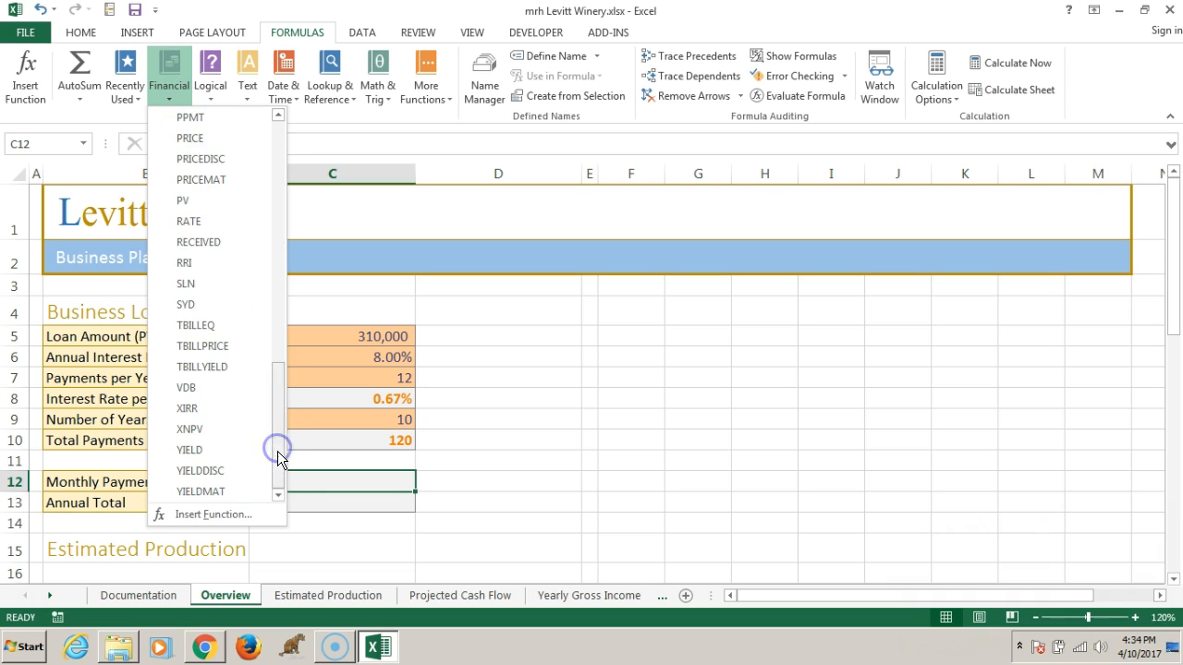
pyautogui.click(279, 230)
pyautogui.click(192, 472)
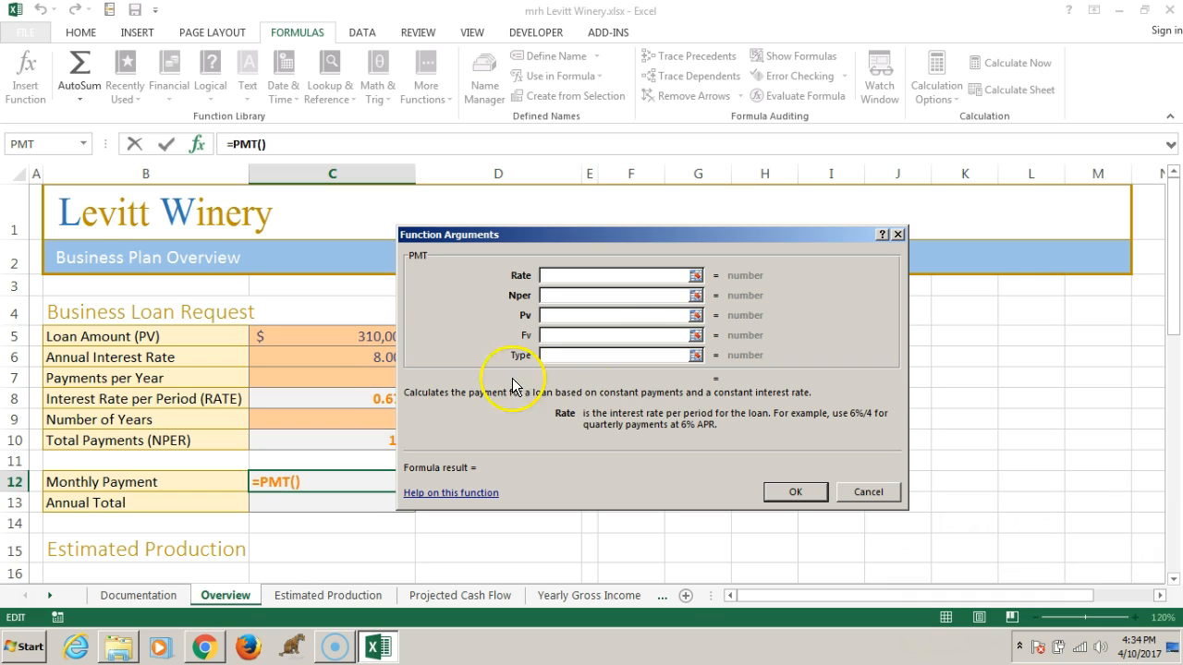
# Set the PMT arguments to Rate C8, Nper C10 and Pv C5, and confirm the monthly payment formula
pyautogui.click(563, 274)
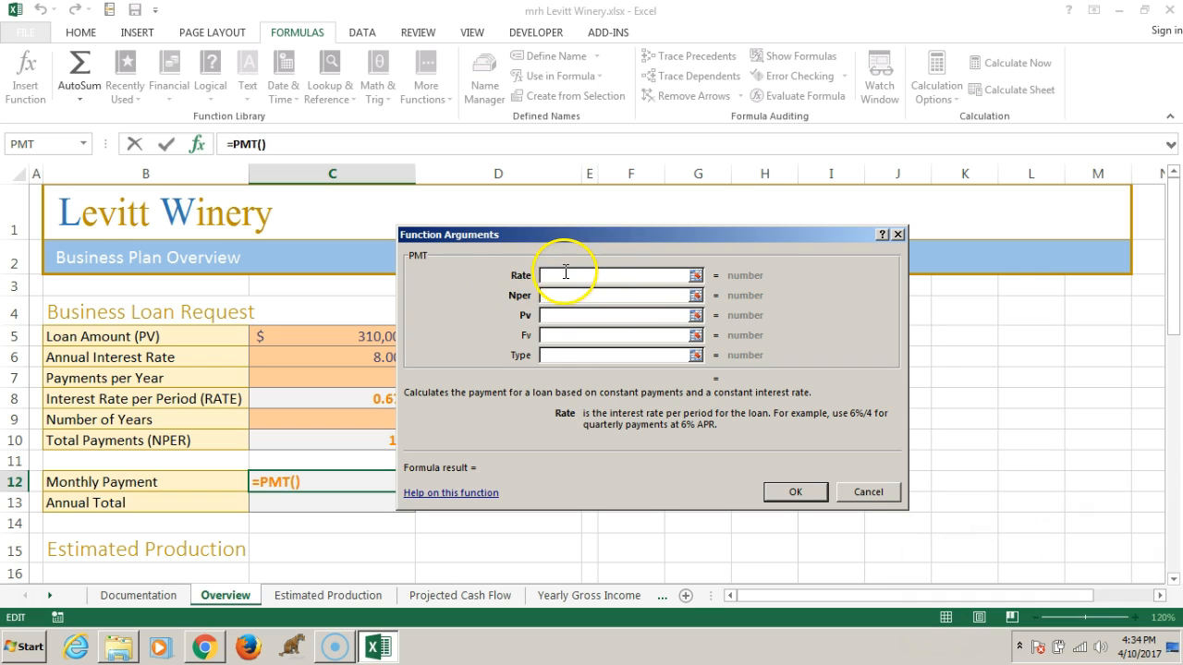
pyautogui.moveTo(559, 236); pyautogui.dragTo(685, 186)
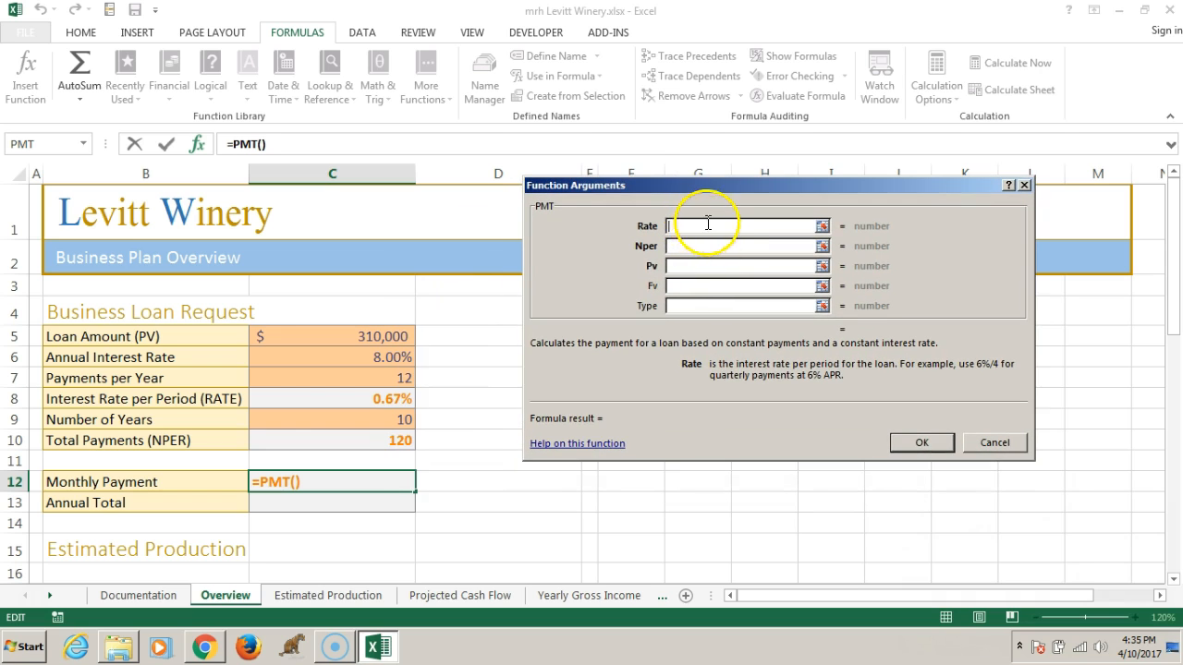
pyautogui.click(317, 399)
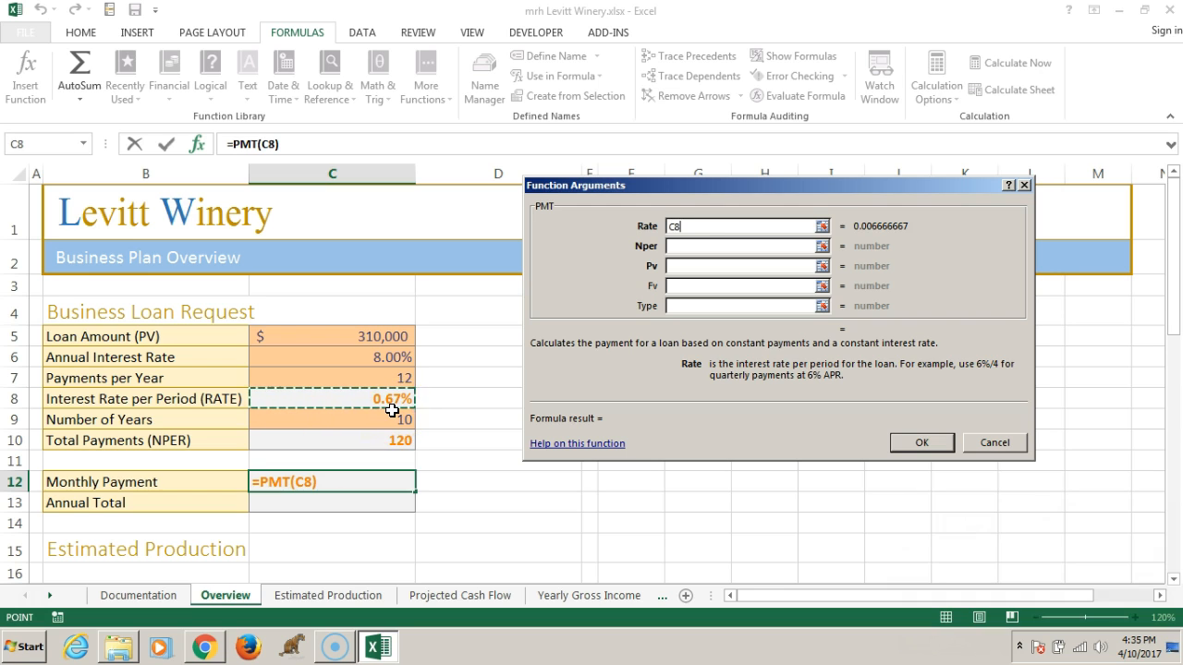
pyautogui.click(669, 247)
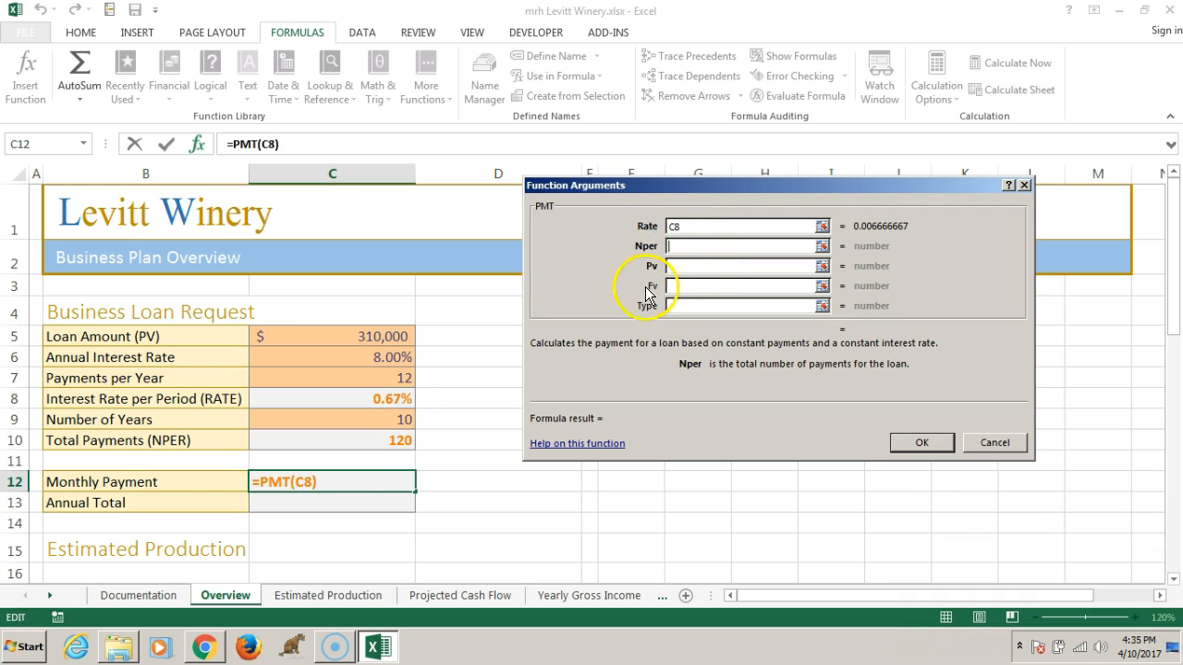
pyautogui.click(351, 441)
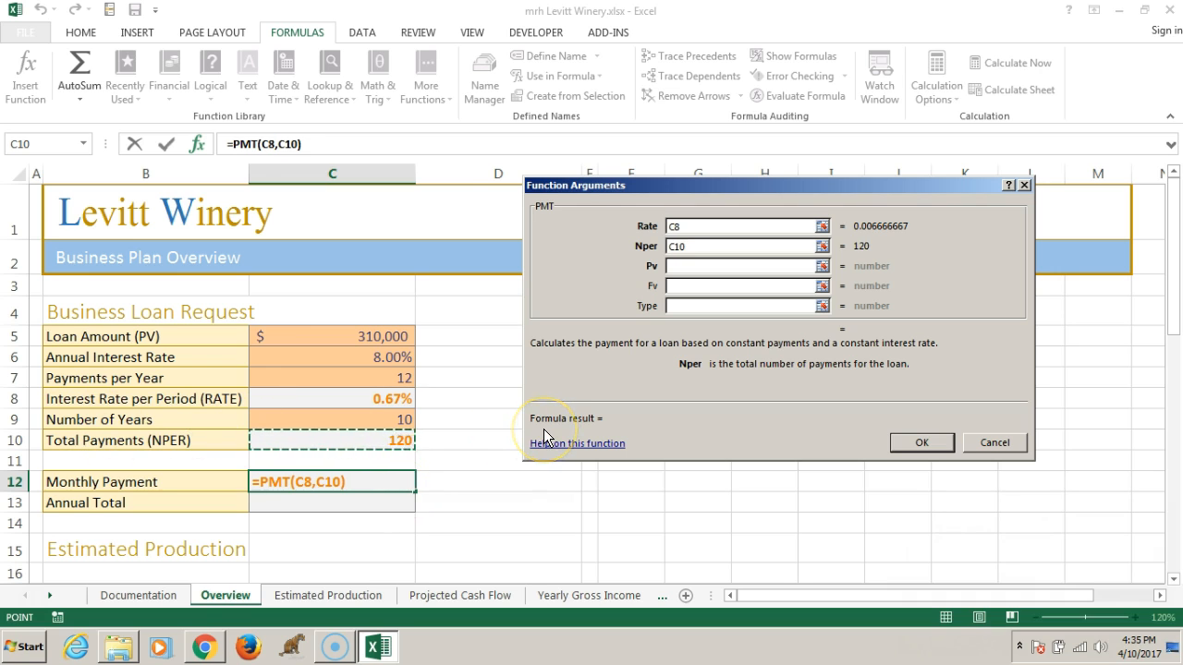
pyautogui.click(709, 268)
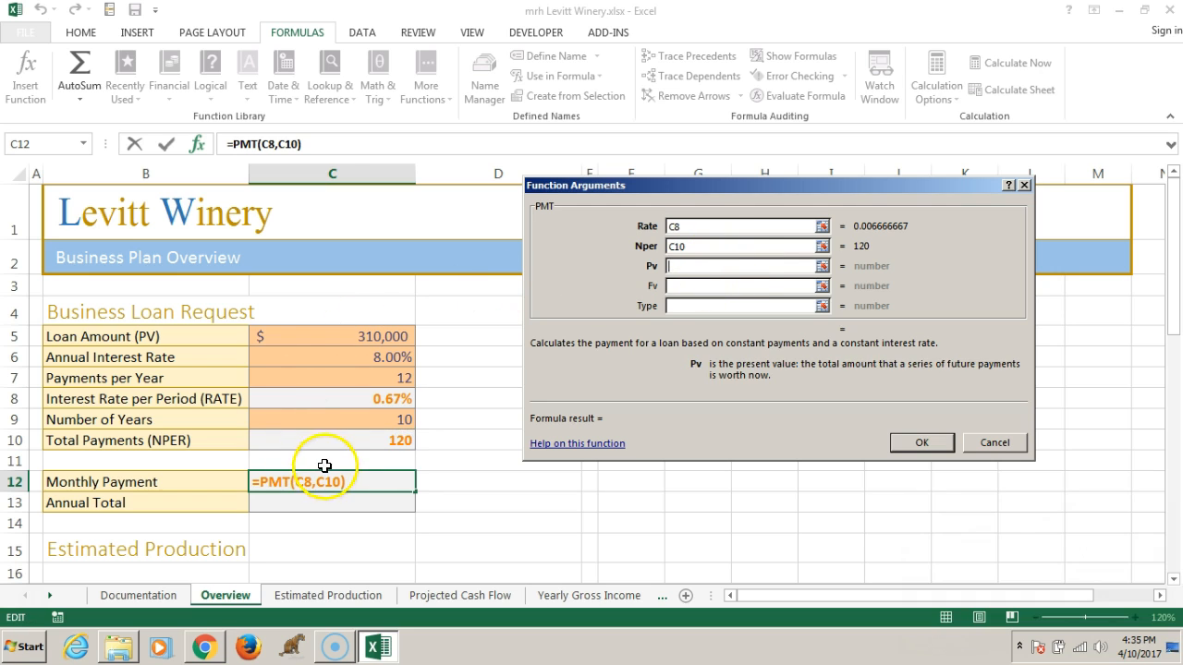
pyautogui.click(352, 336)
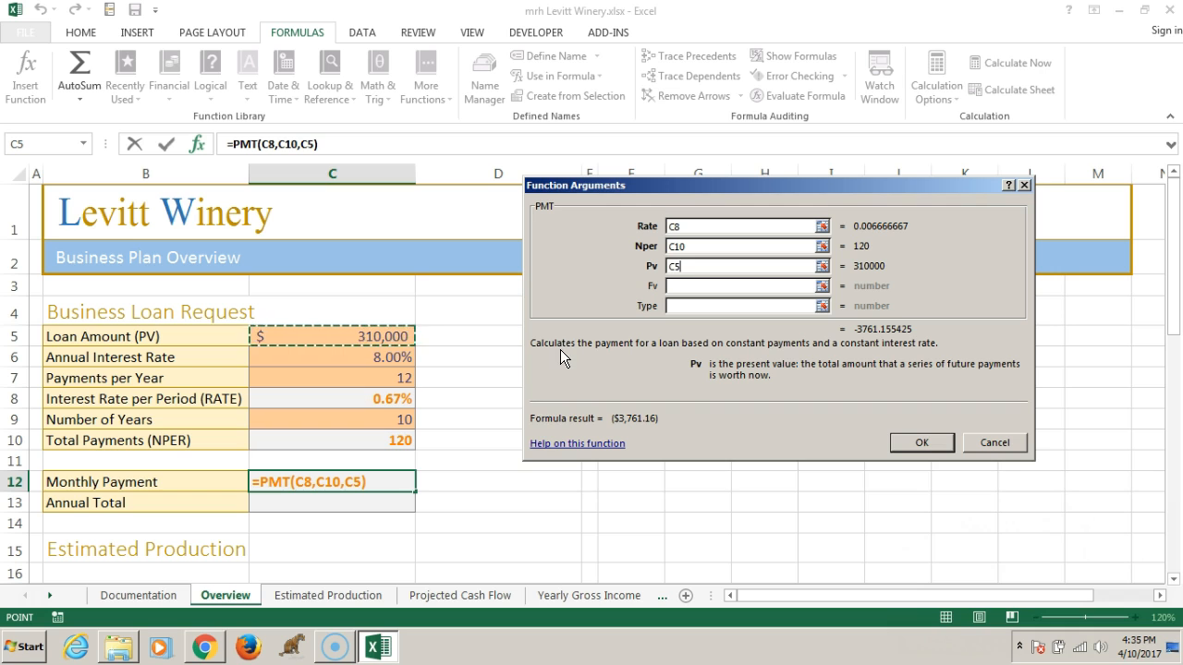
pyautogui.click(910, 444)
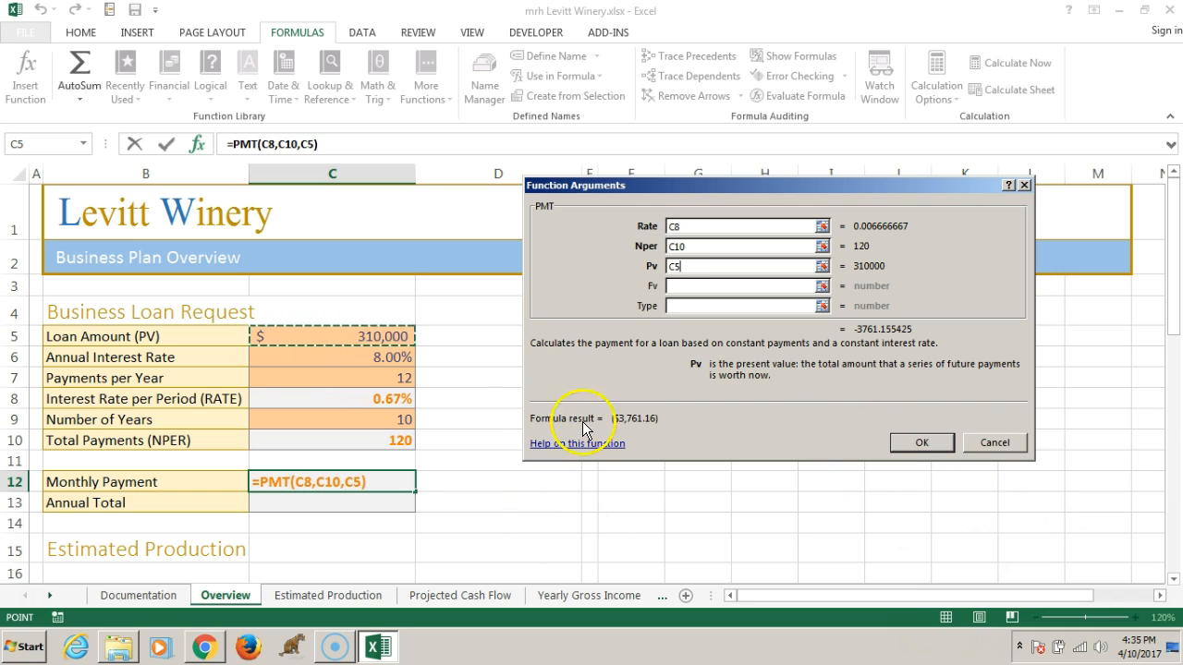
pyautogui.moveTo(674, 419)
pyautogui.mouseDown()
pyautogui.moveTo(579, 418)
pyautogui.moveTo(667, 417)
pyautogui.mouseUp()
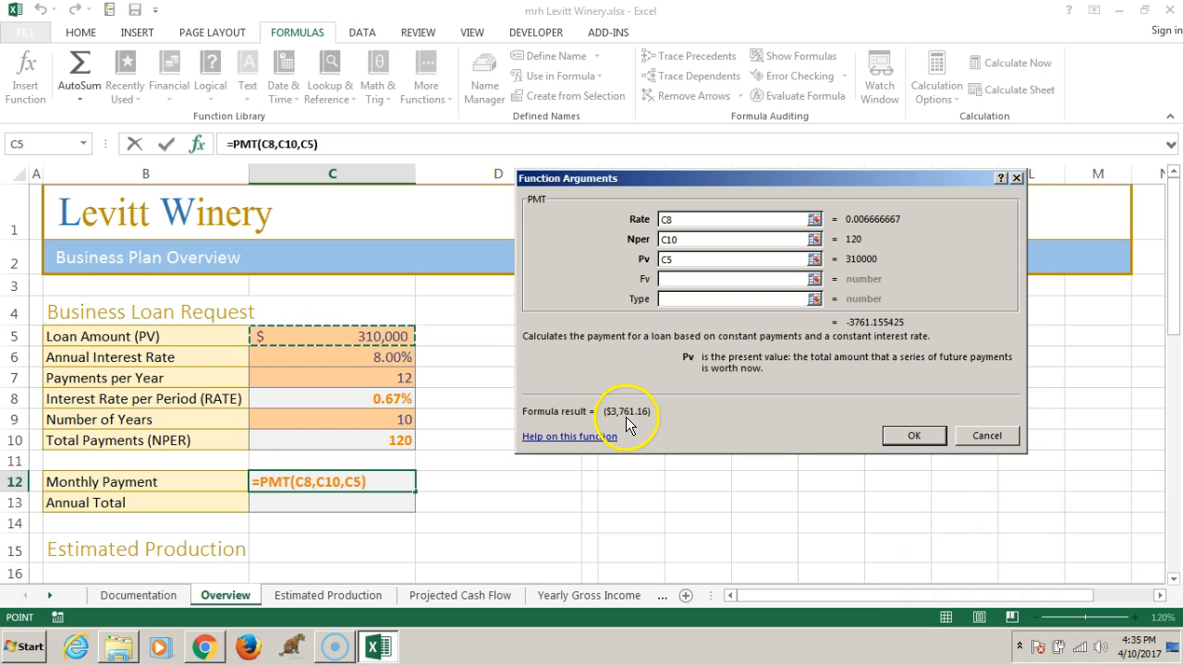
pyautogui.click(904, 434)
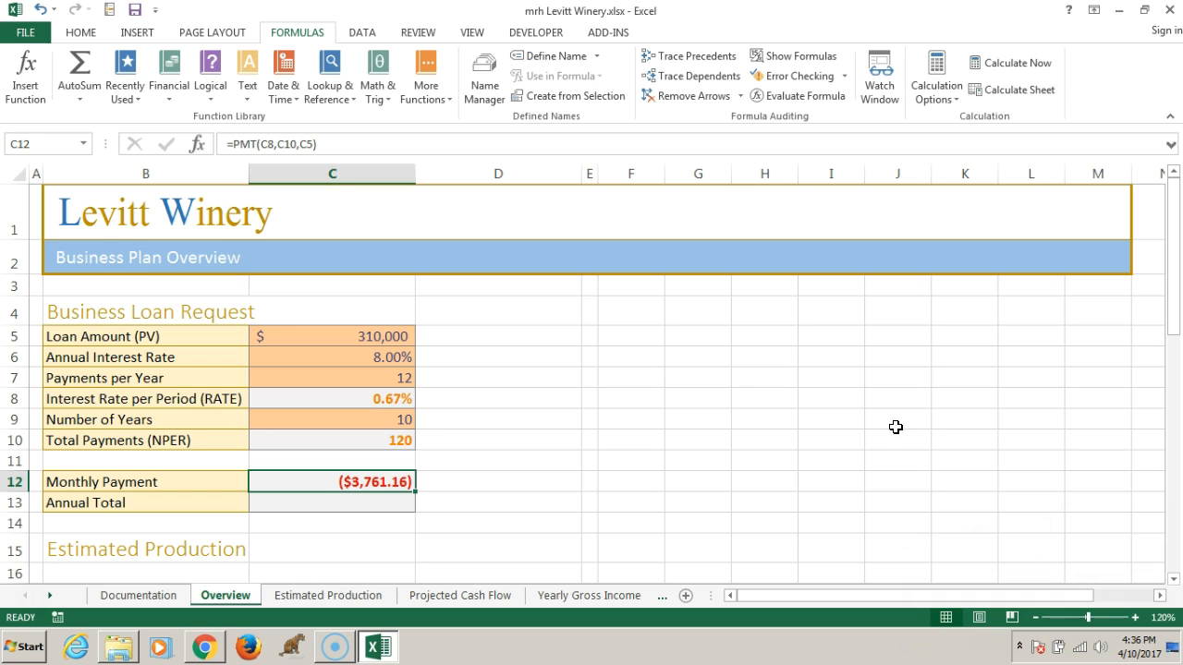
# Calculate the Annual Total in cell C13 with the formula =c7*c12
pyautogui.click(368, 502)
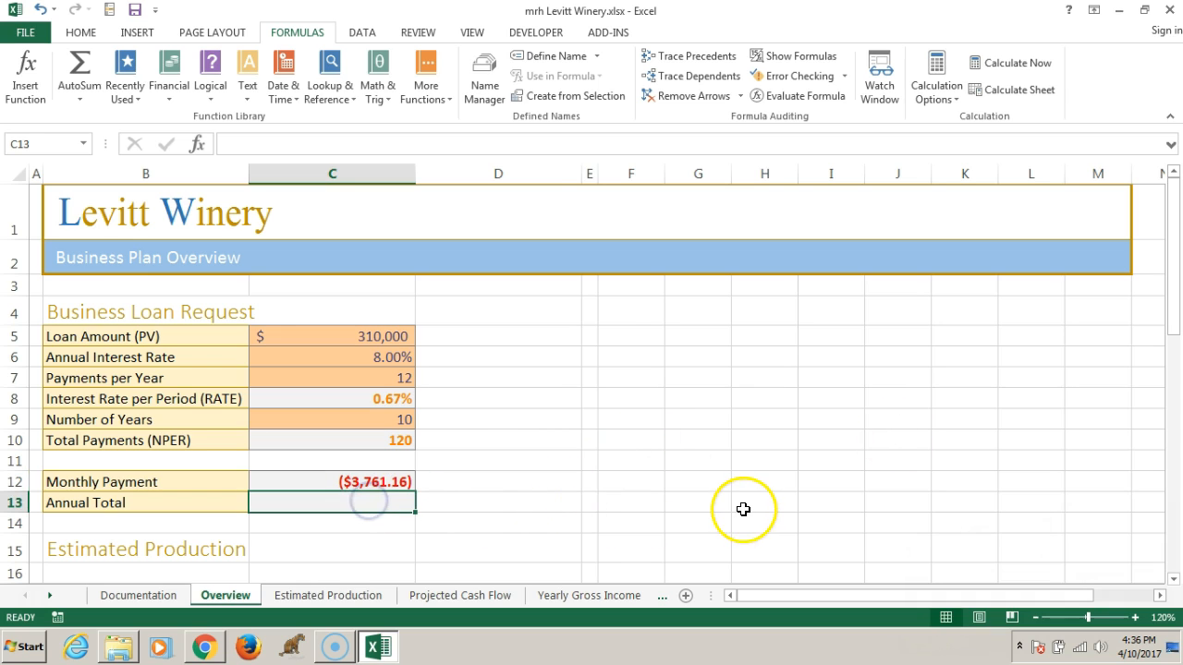
pyautogui.write('=')
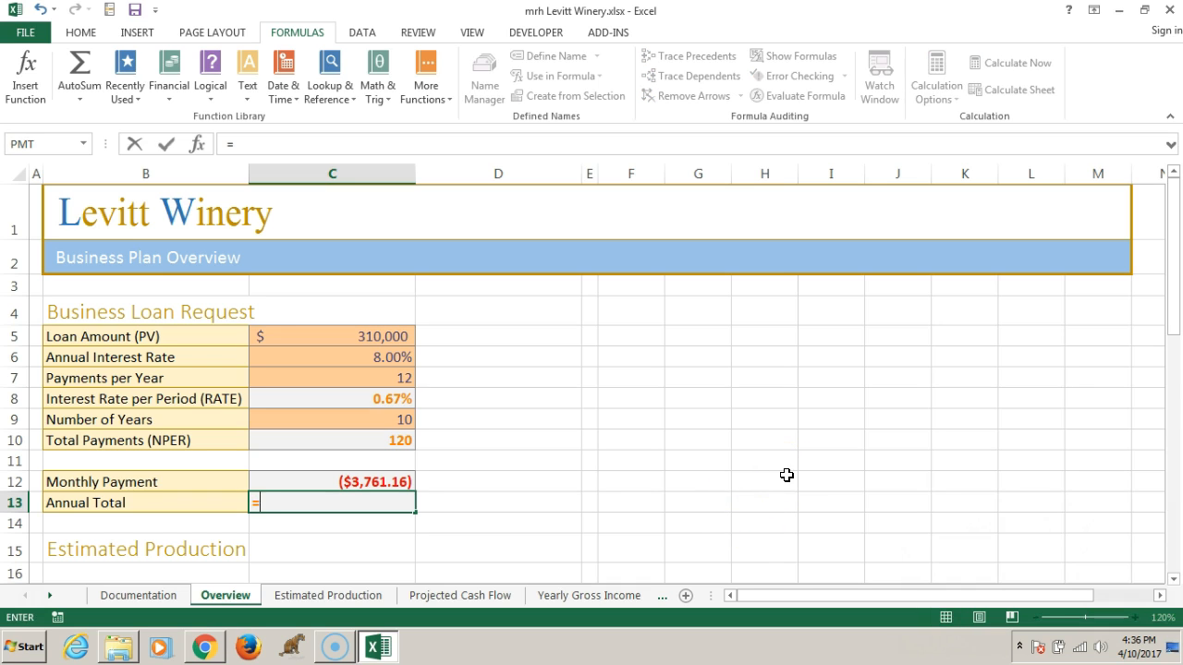
pyautogui.write('c7*c12')
pyautogui.press('Return')
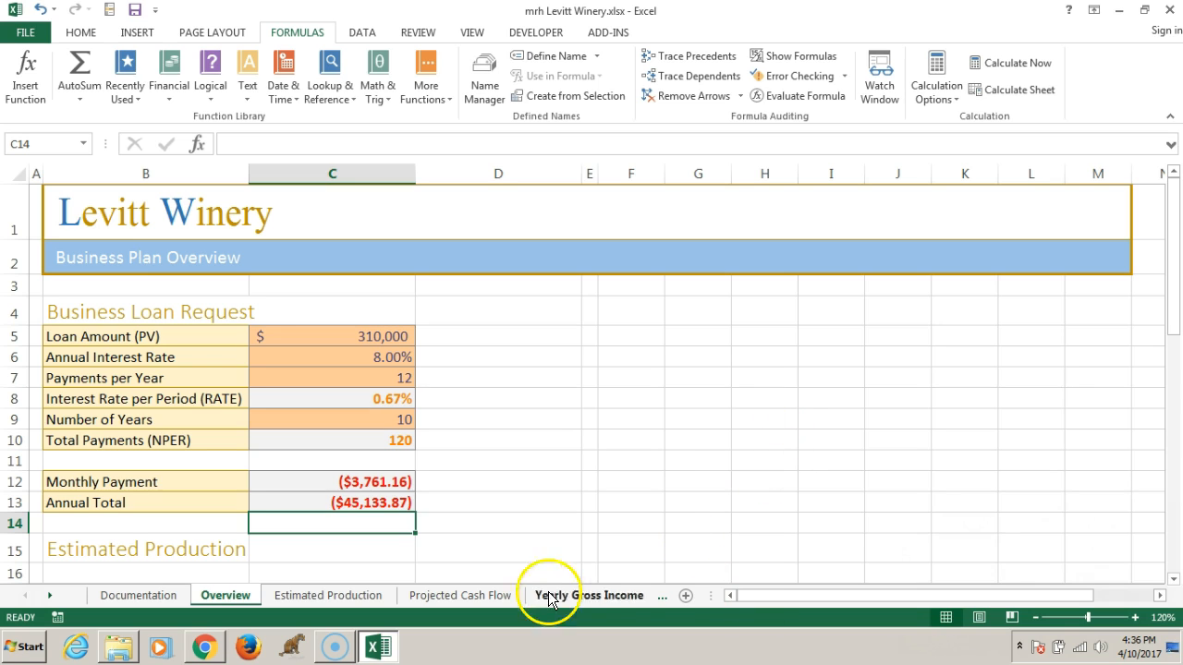
# Try a loan amount of 250000 in cell C5 as a what-if analysis, and undo the change
pyautogui.click(645, 520)
pyautogui.click(351, 481)
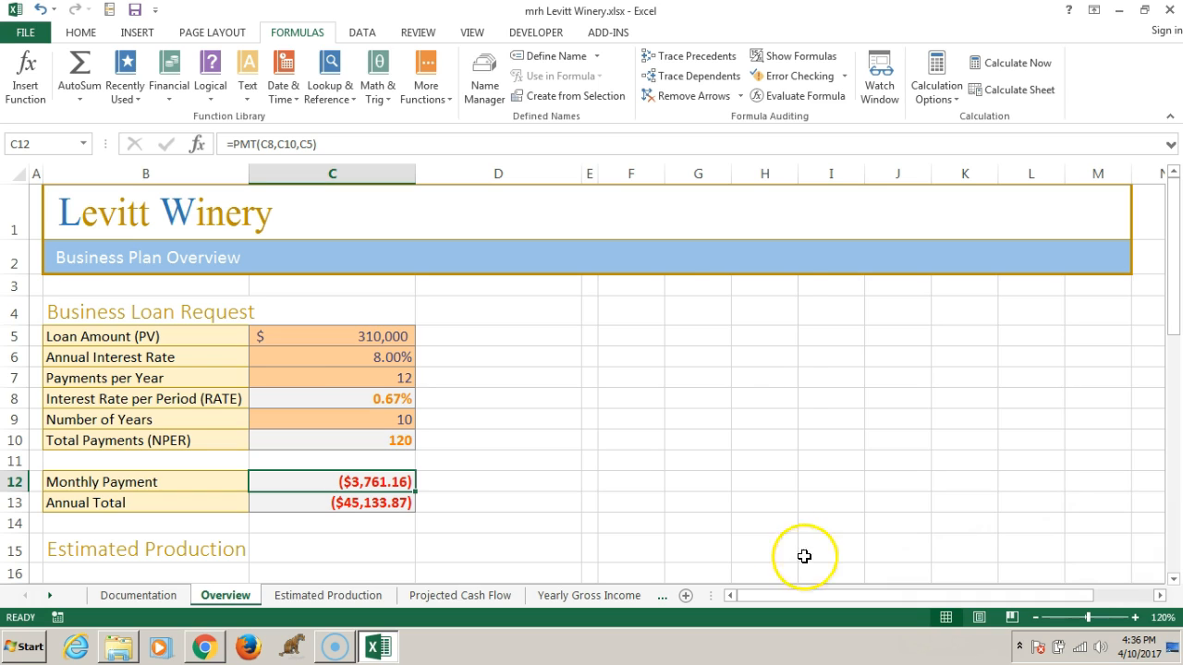
pyautogui.click(337, 337)
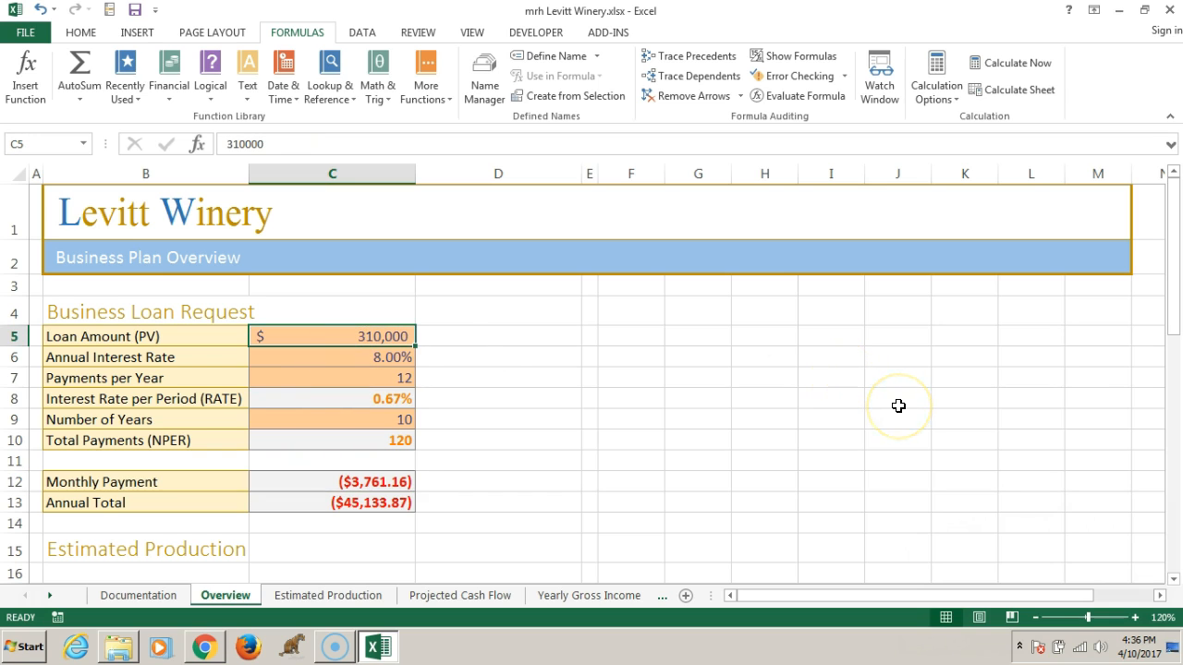
pyautogui.write('250000')
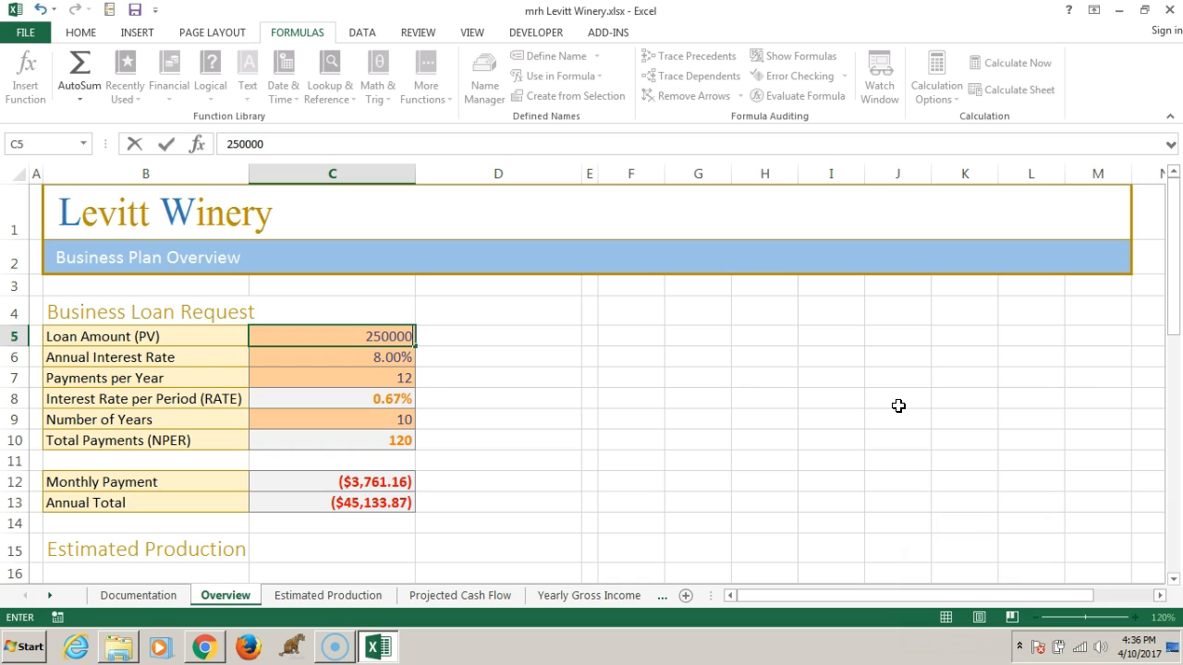
pyautogui.click(559, 397)
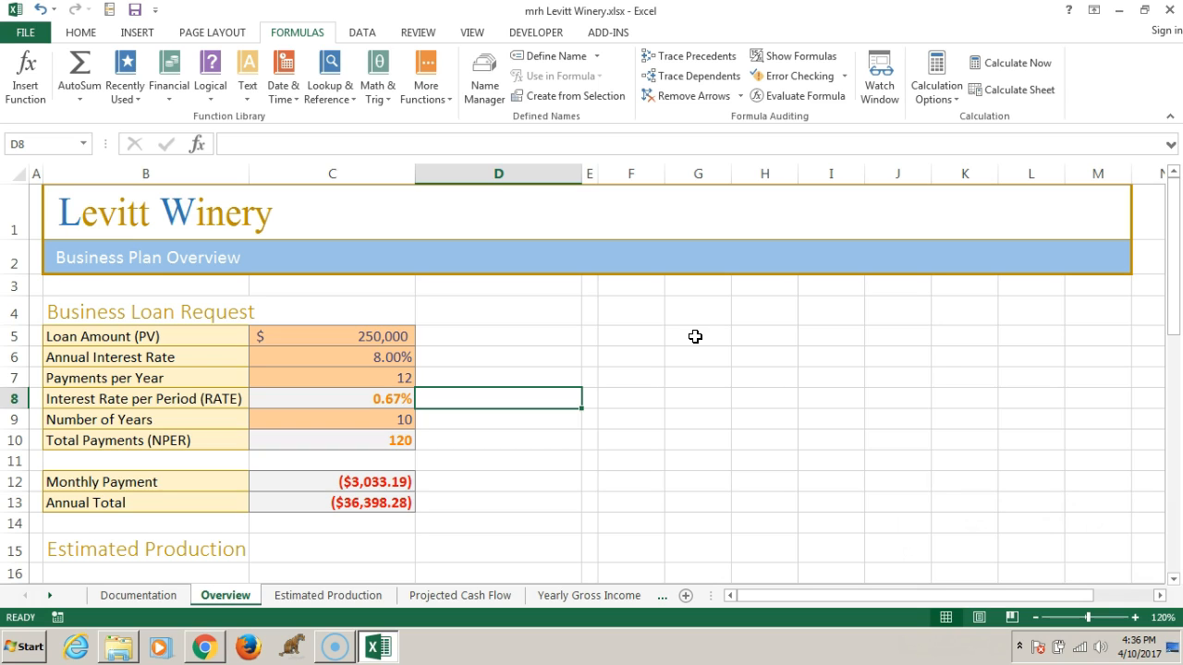
pyautogui.hotkey('ctrl', 'z')
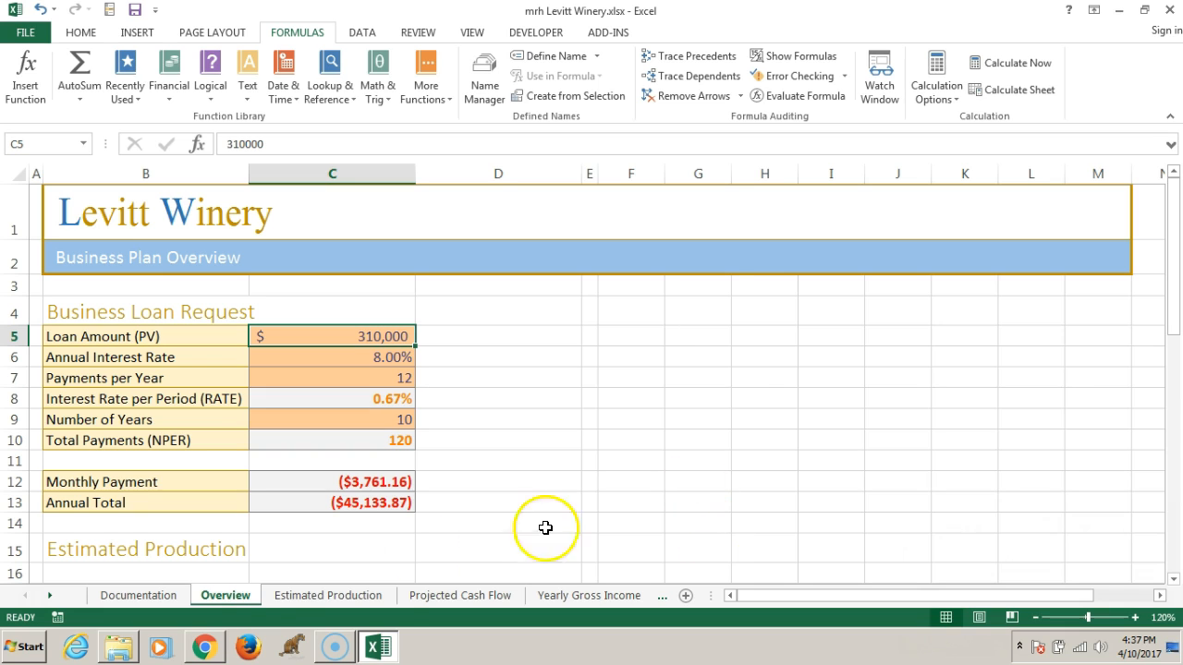
# Enter 45000 as the Year 1 Loan Repayment in cell C17 of the Projected Cash Flow worksheet
pyautogui.click(468, 597)
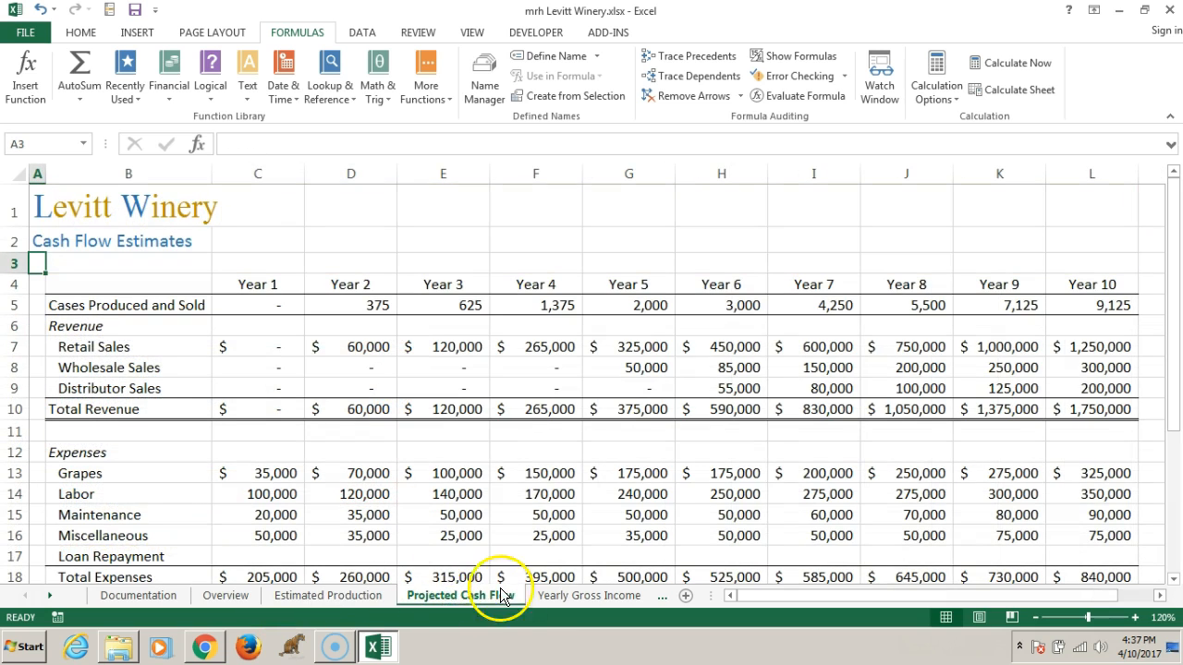
pyautogui.click(453, 596)
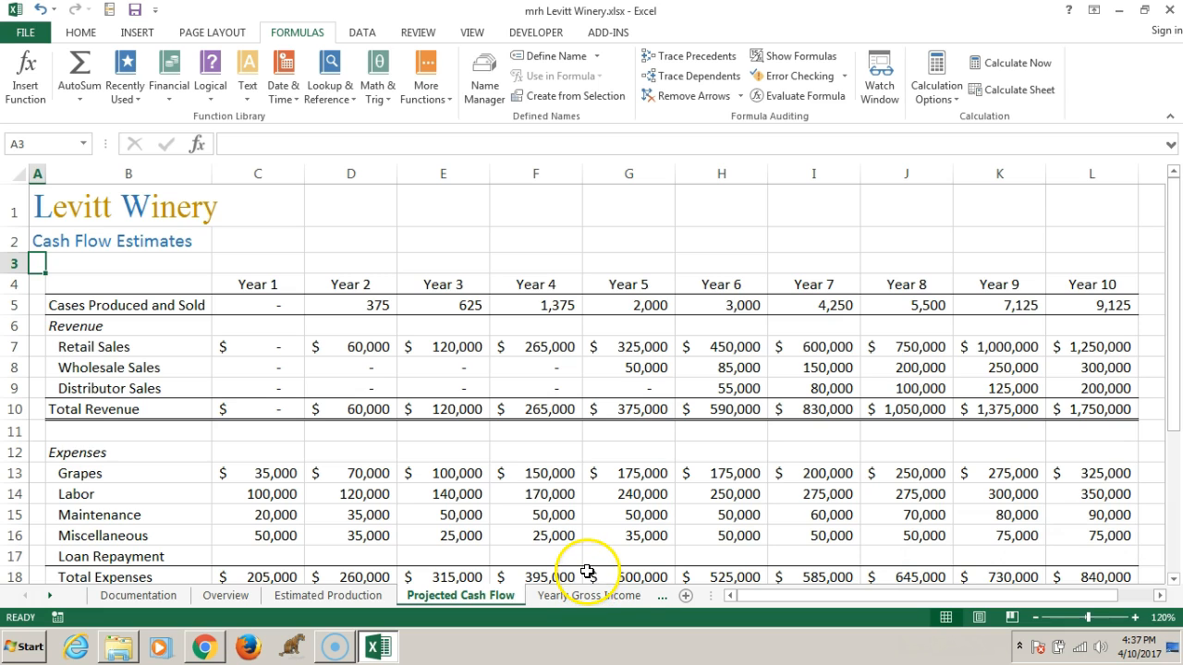
pyautogui.click(38, 146)
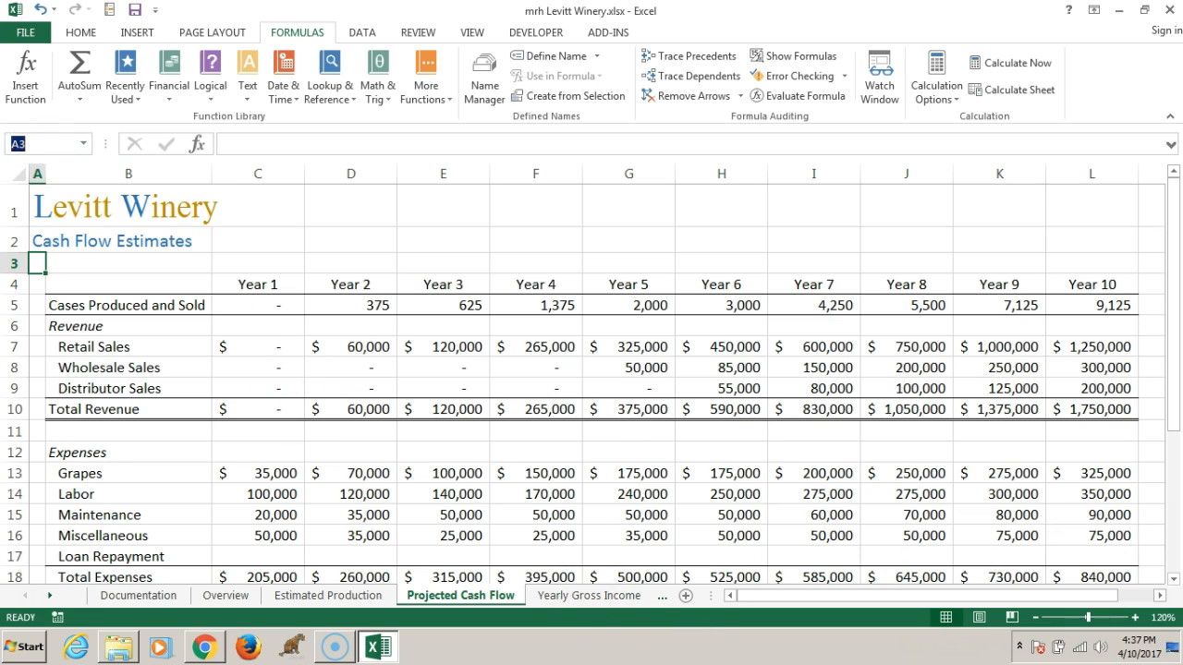
pyautogui.write('c17')
pyautogui.press('Return')
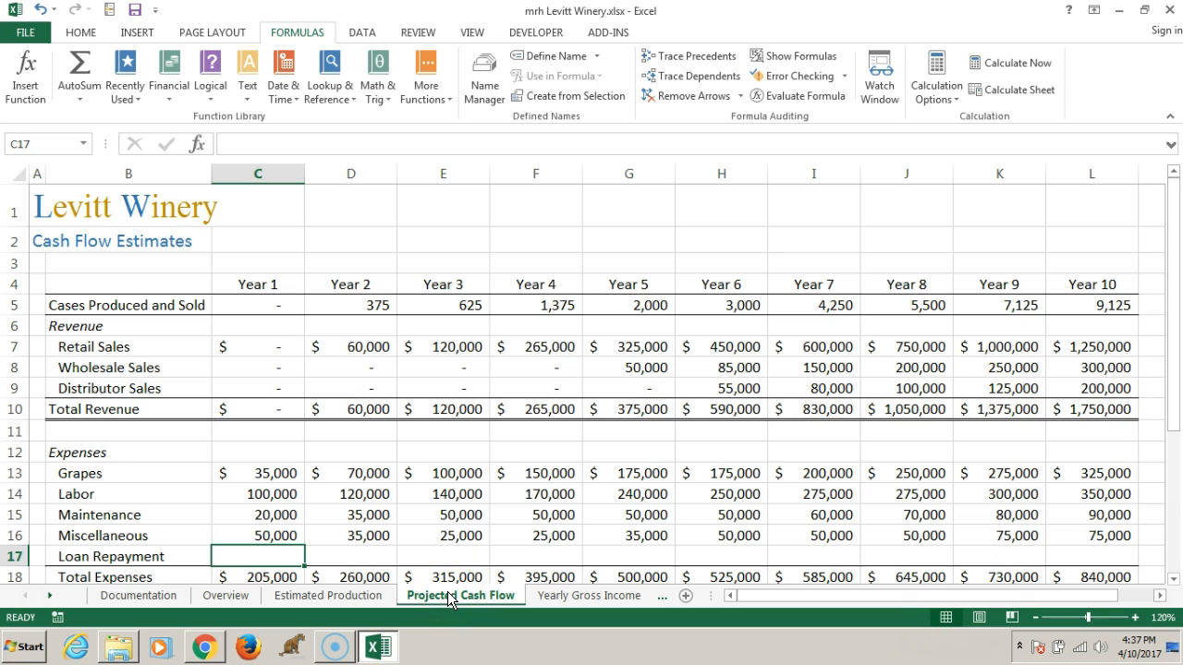
pyautogui.write('45000')
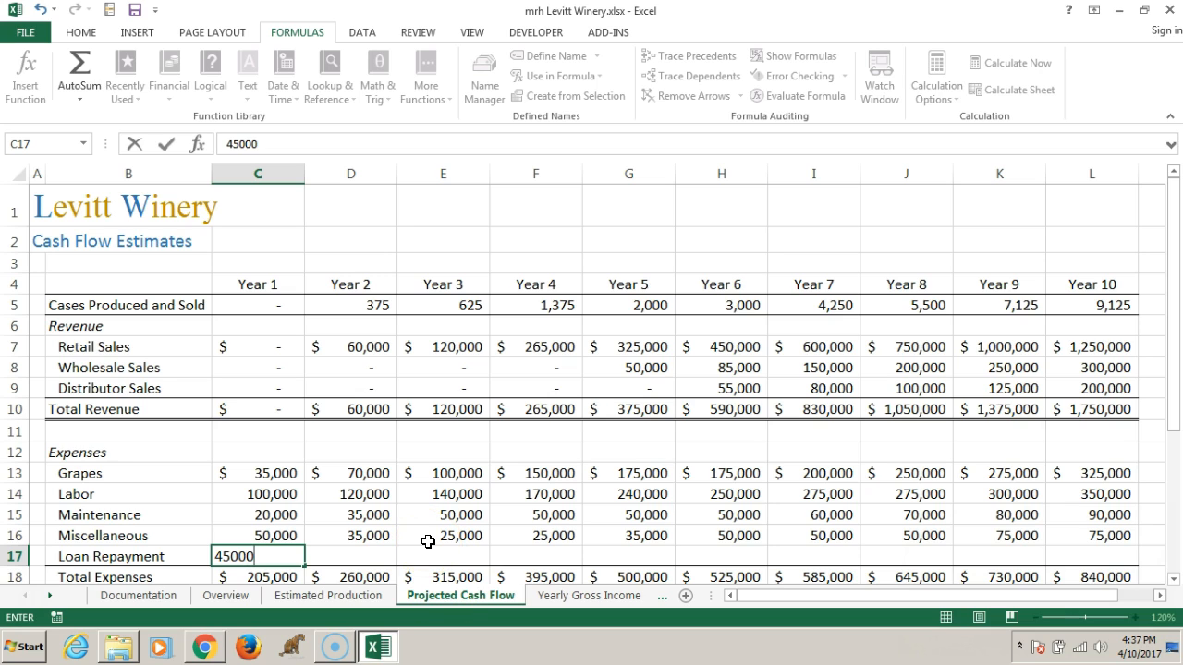
pyautogui.click(352, 534)
# Copy the Year 1 Loan Repayment in C17 to Years 2 through 10 in the range D17:L17
pyautogui.click(272, 556)
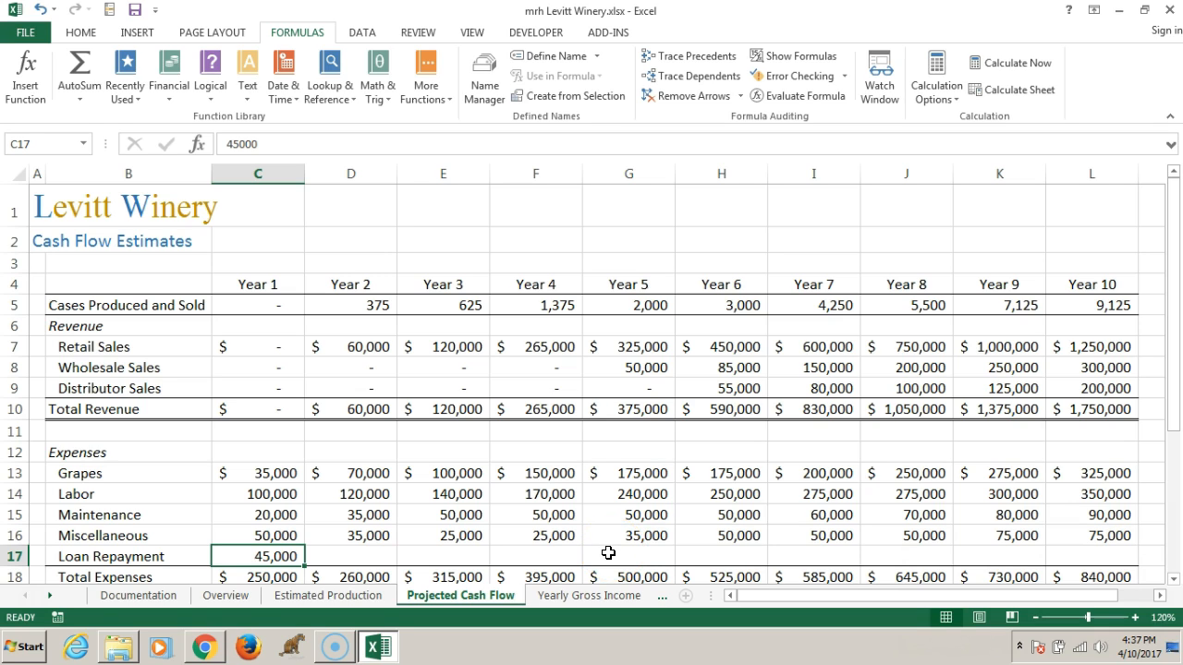
pyautogui.hotkey('ctrl', 'c')
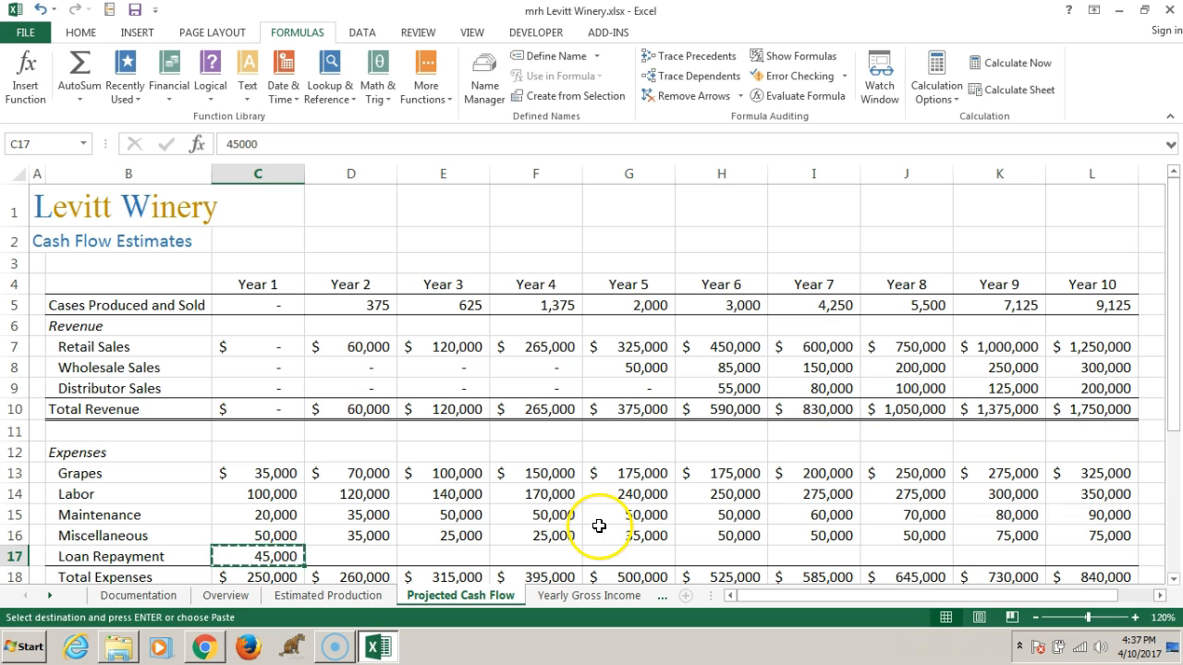
pyautogui.moveTo(353, 553); pyautogui.dragTo(1094, 557)
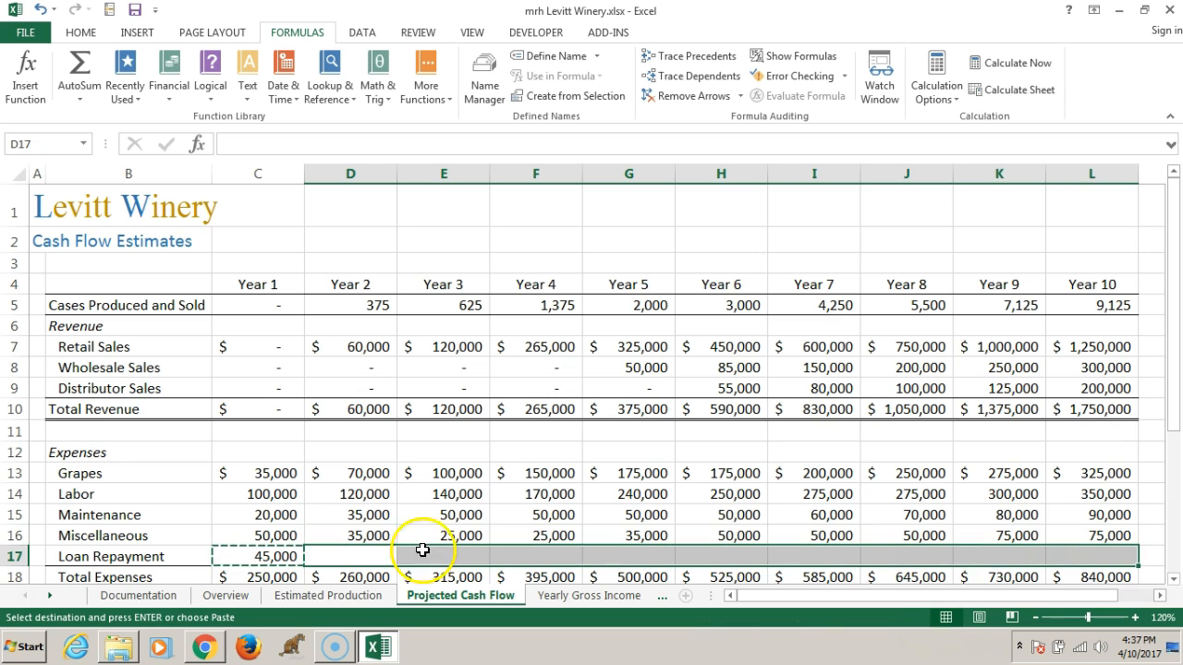
pyautogui.hotkey('ctrl', 'v')
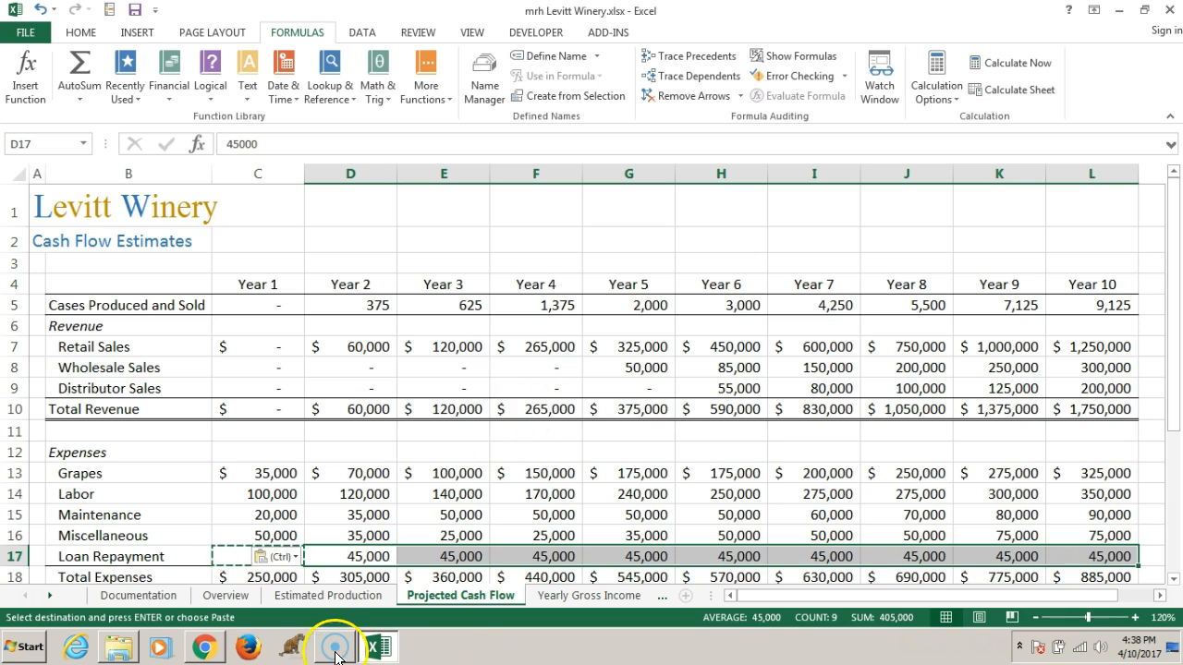
# Select the wine names and production goals in the range B28:C34 of the Overview worksheet
pyautogui.click(221, 596)
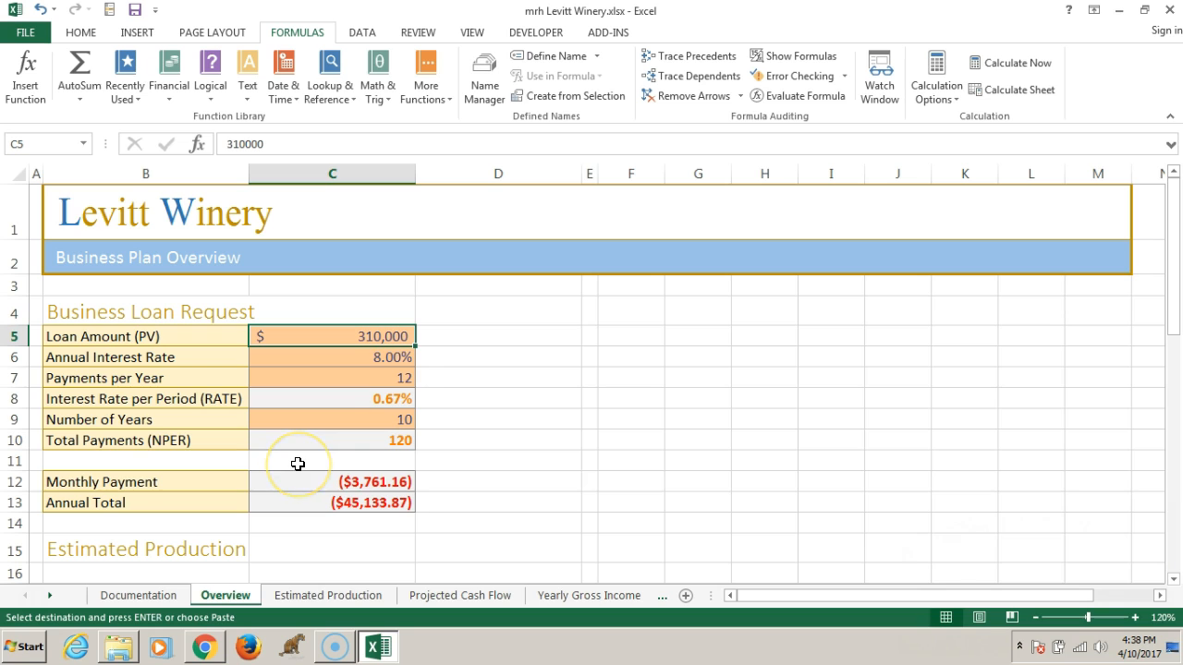
pyautogui.scroll(-2, 298, 464)
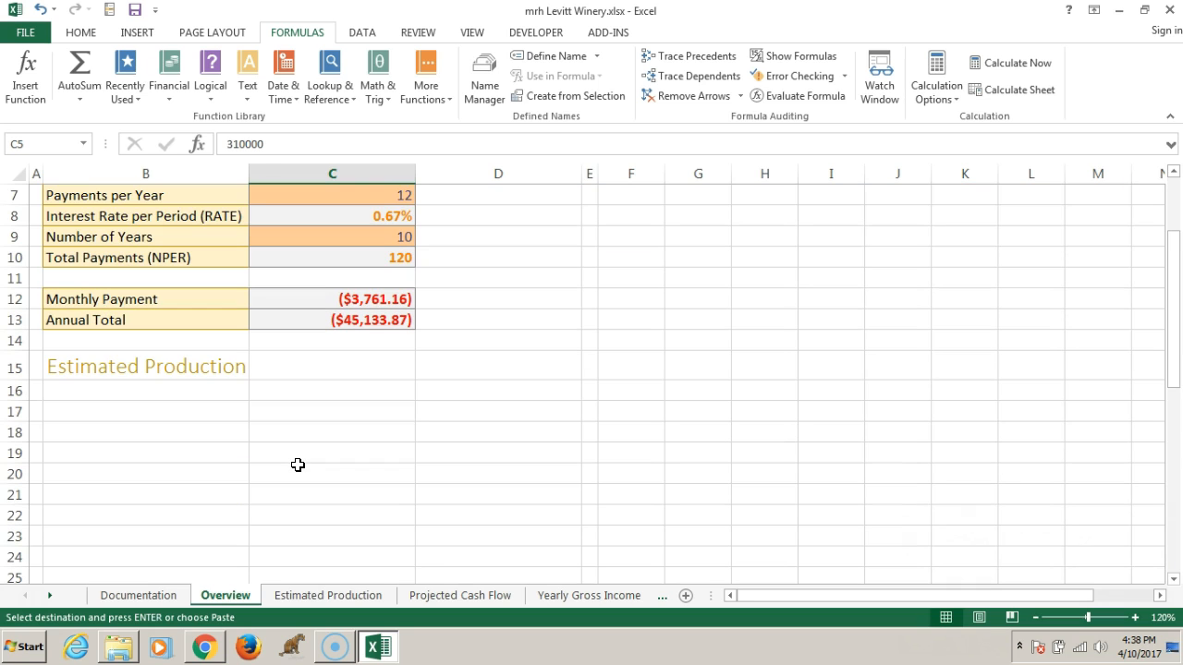
pyautogui.scroll(-5, 297, 464)
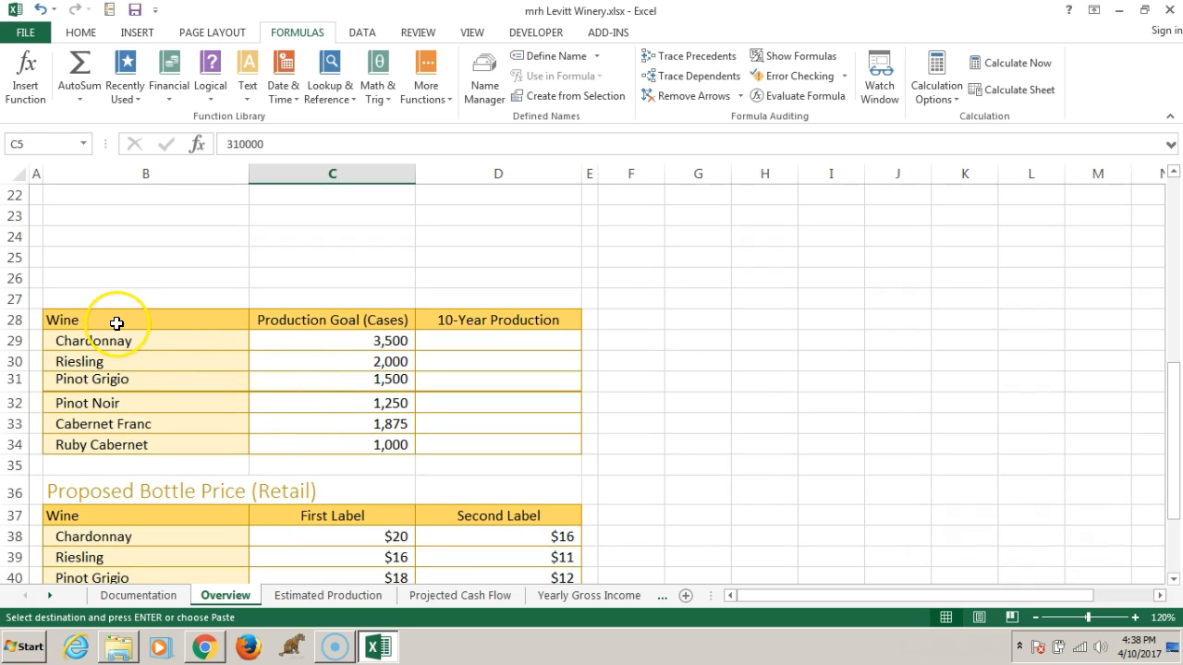
pyautogui.moveTo(117, 323); pyautogui.dragTo(309, 435)
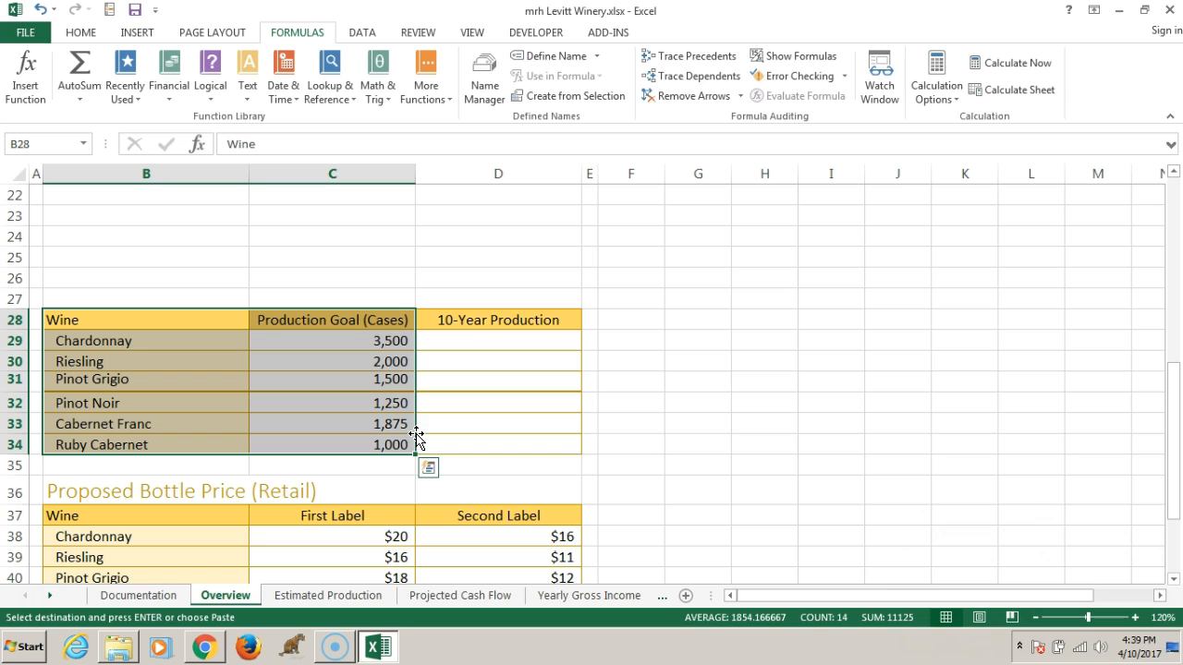
# Switch to the Bookshelf e-book in Chrome and read the Quick Analysis pie chart instructions on page 200
pyautogui.click(204, 647)
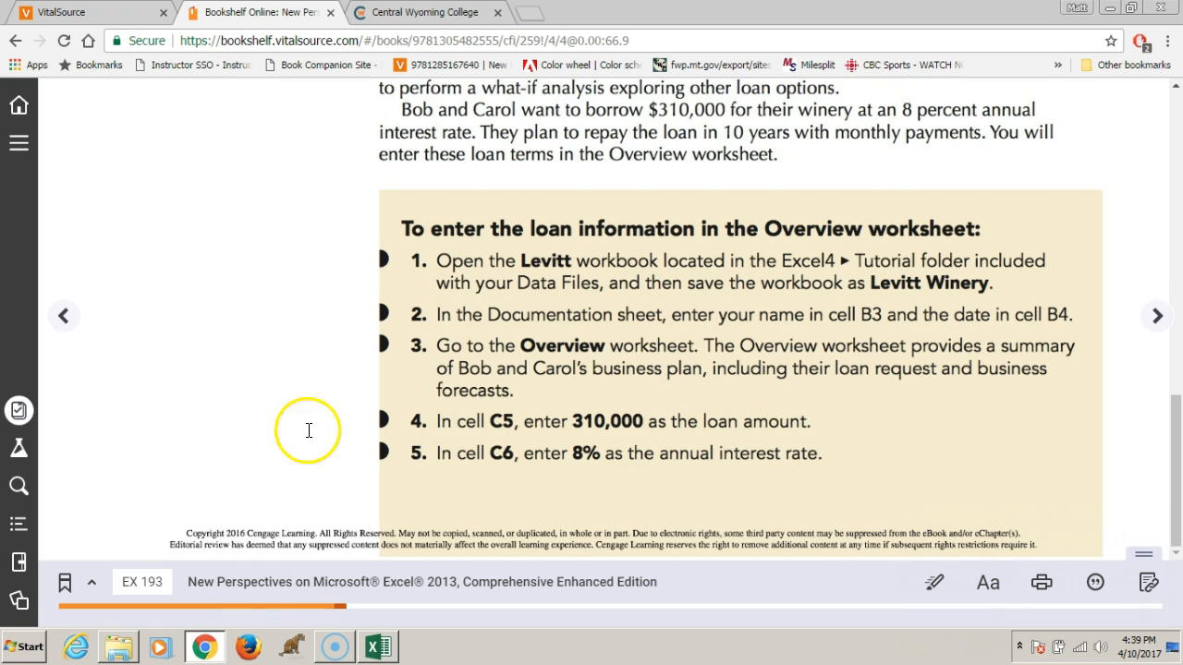
pyautogui.moveTo(144, 586); pyautogui.dragTo(204, 587)
pyautogui.write('200')
pyautogui.press('Return')
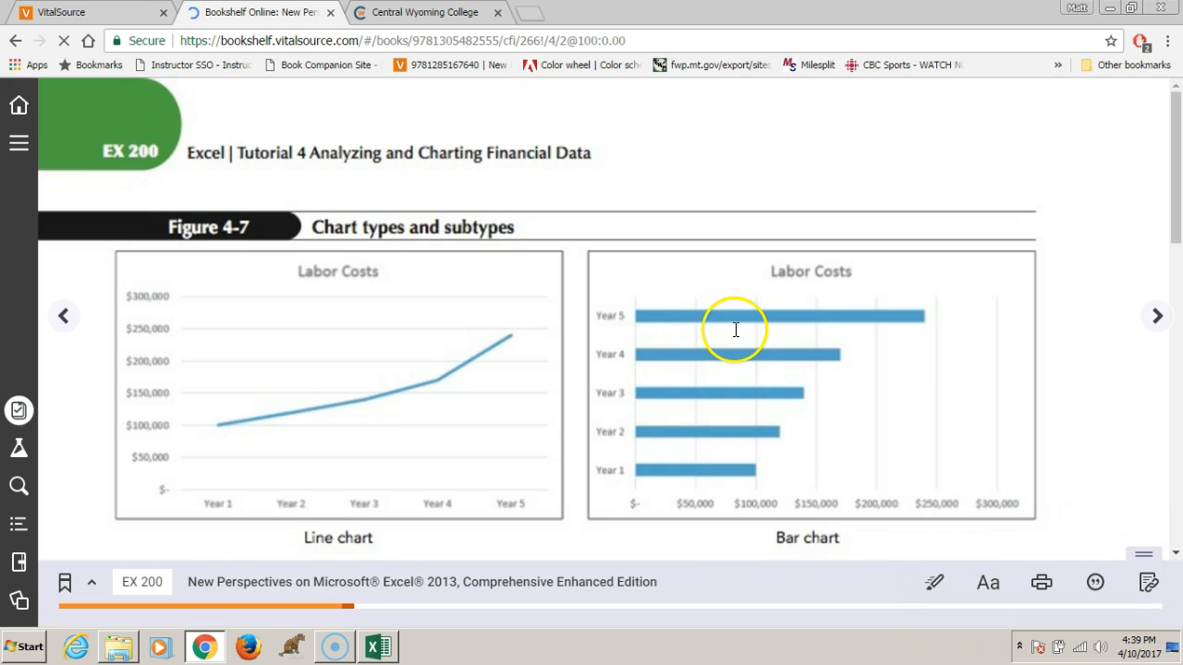
pyautogui.scroll(-1, 735, 330)
pyautogui.moveTo(1176, 225); pyautogui.dragTo(1173, 503)
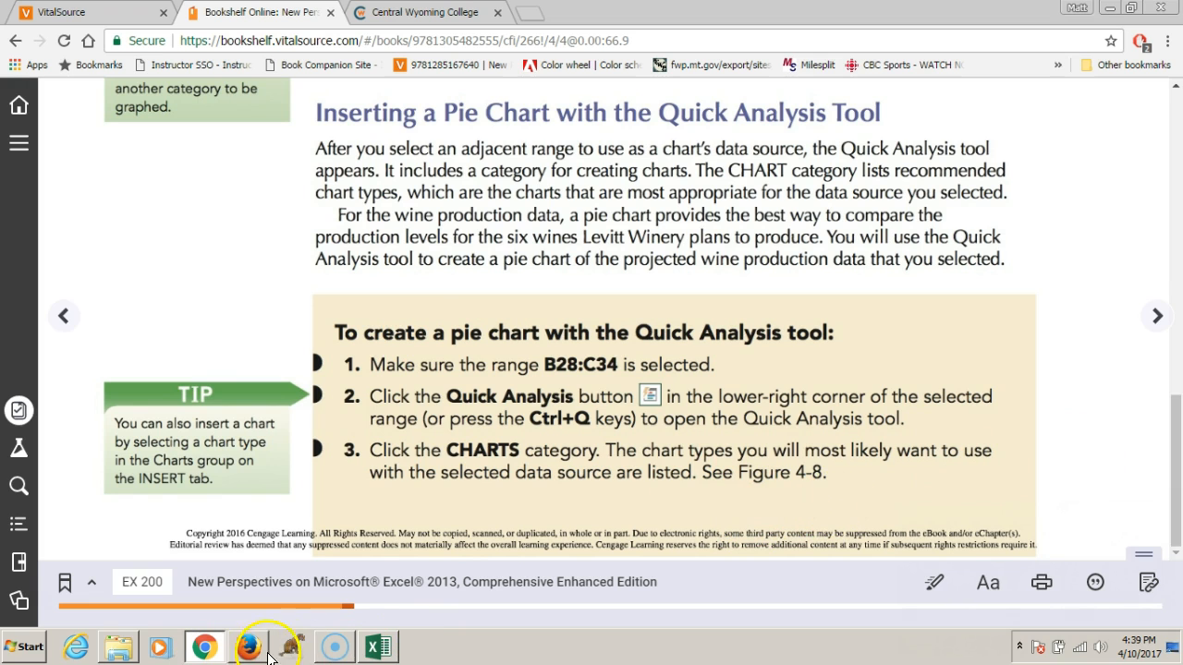
# Return to the Excel workbook and insert a pie chart of the range B28:C34 with the Quick Analysis tool
pyautogui.click(378, 649)
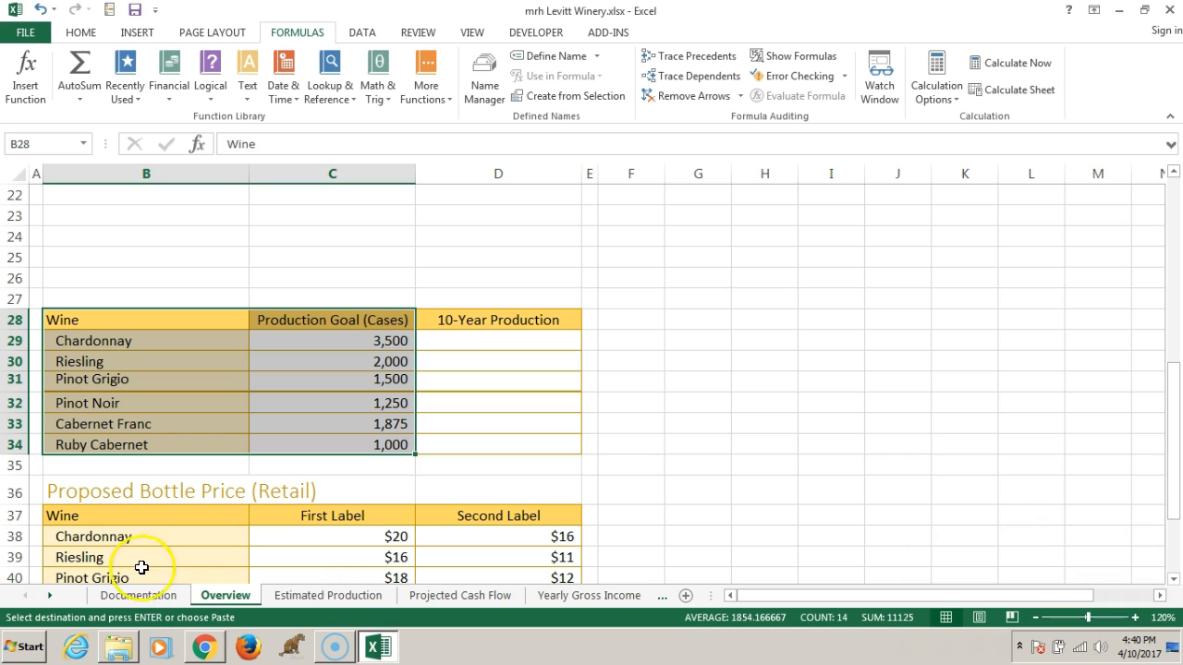
pyautogui.moveTo(80, 319); pyautogui.dragTo(343, 443)
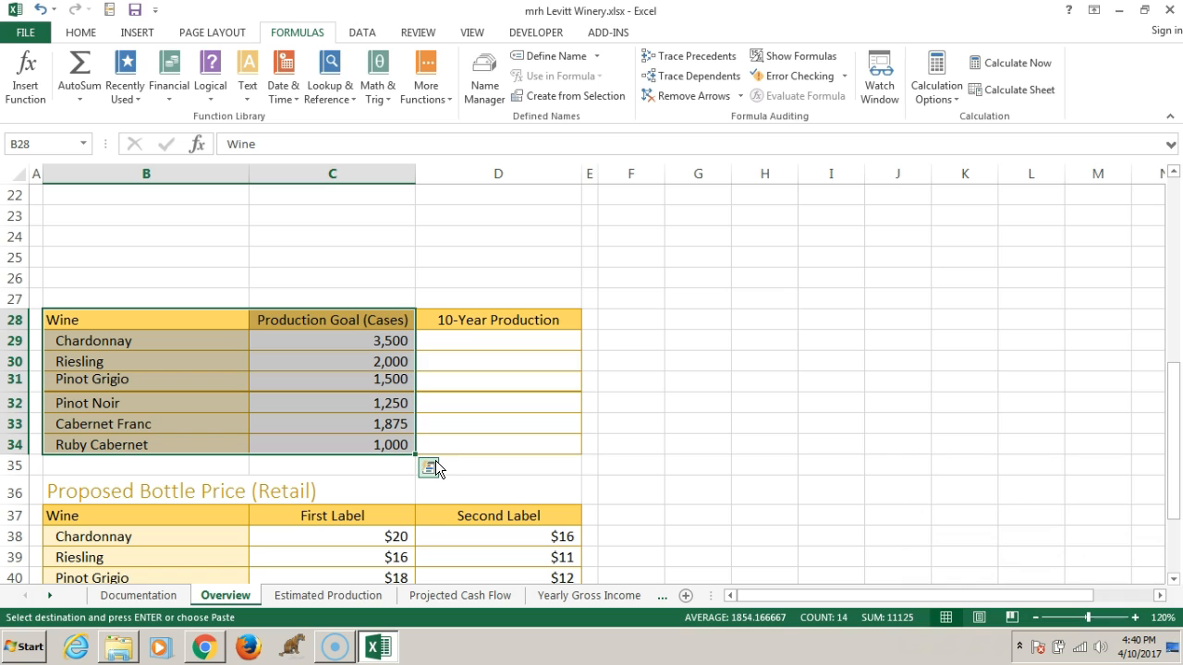
pyautogui.click(432, 466)
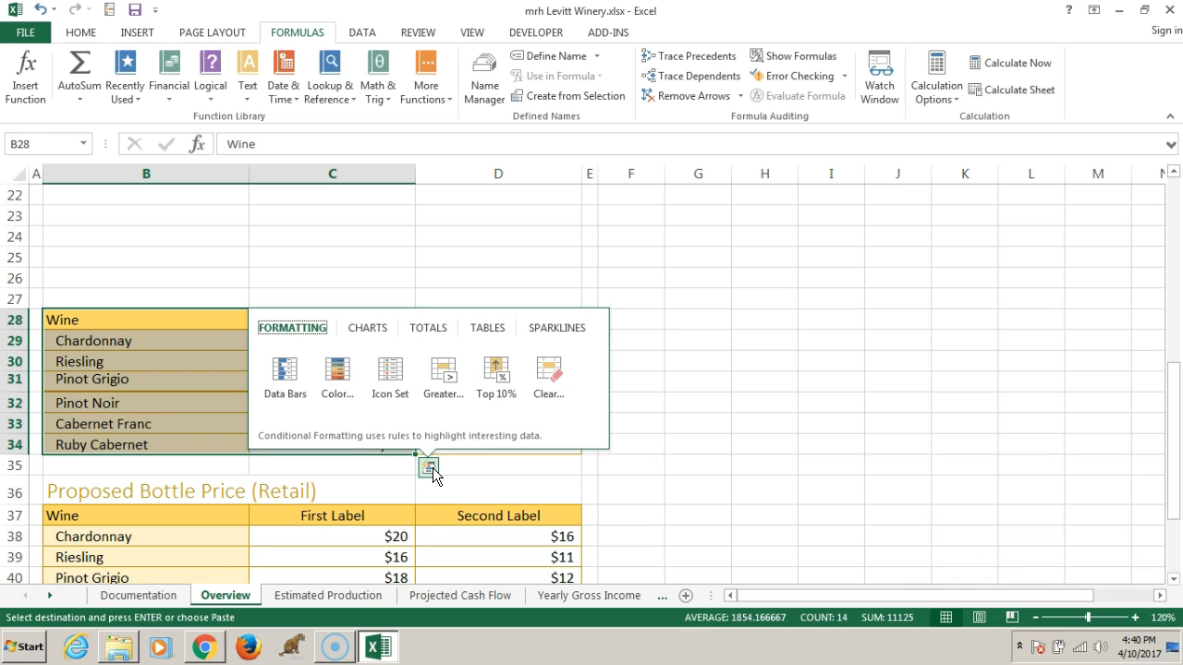
pyautogui.click(369, 330)
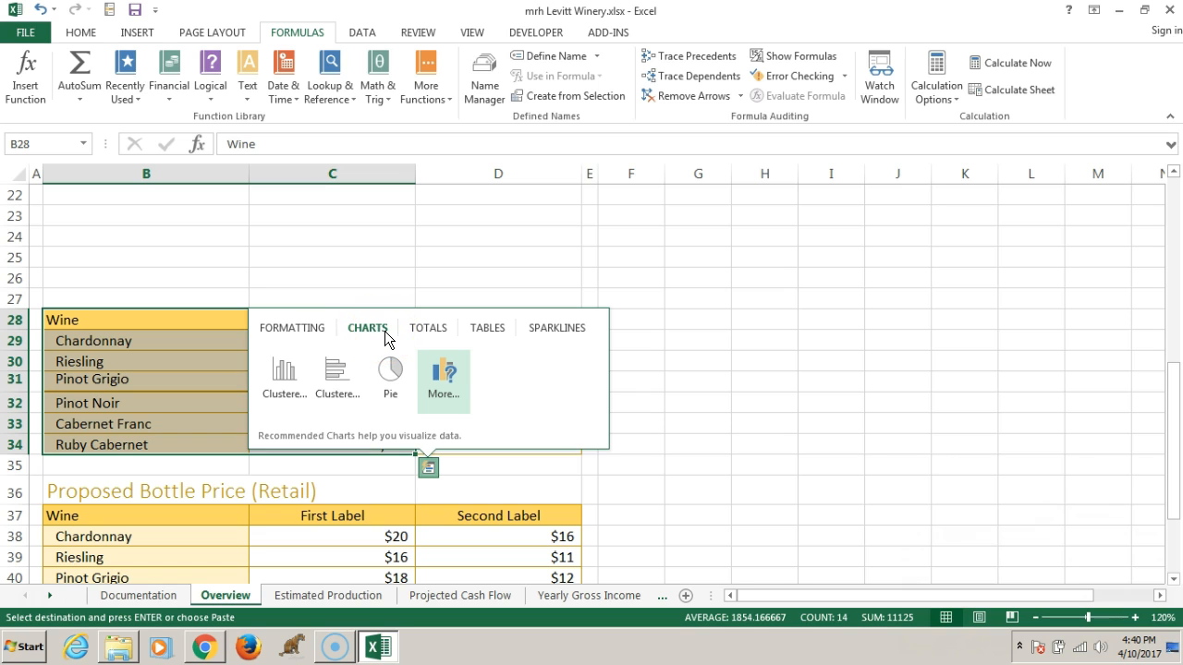
pyautogui.moveTo(388, 376)
pyautogui.click(392, 381)
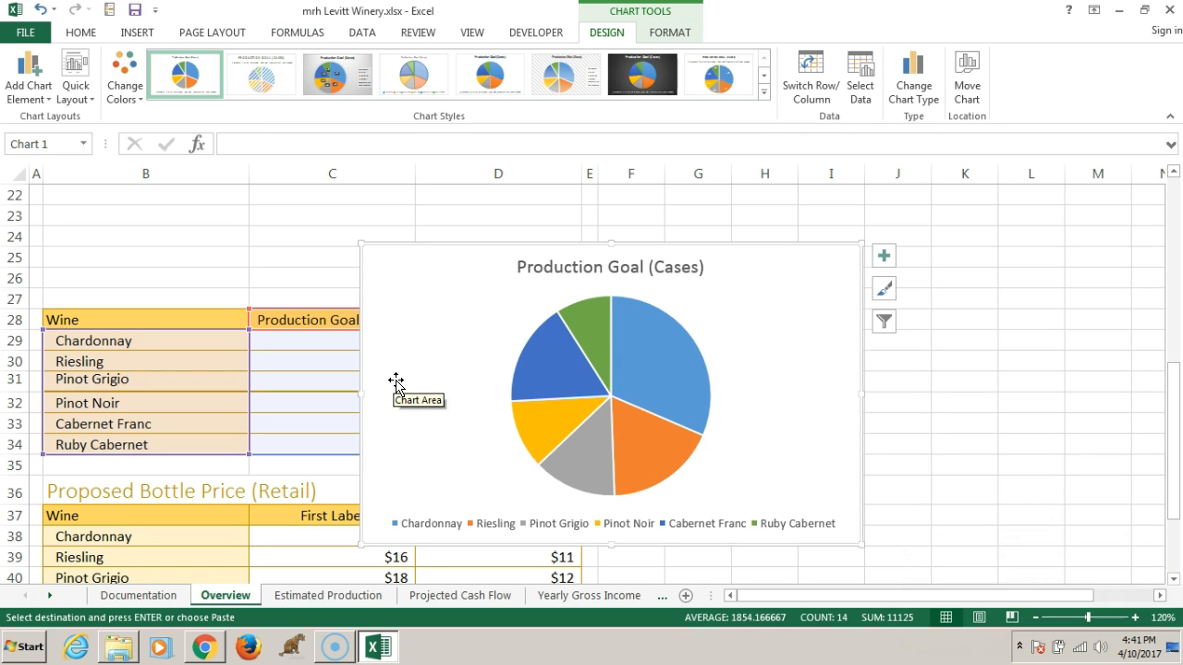
# Move the Production Goal (Cases) pie chart under the Estimated Production heading, with its upper-left corner in cell B16
pyautogui.click(407, 381)
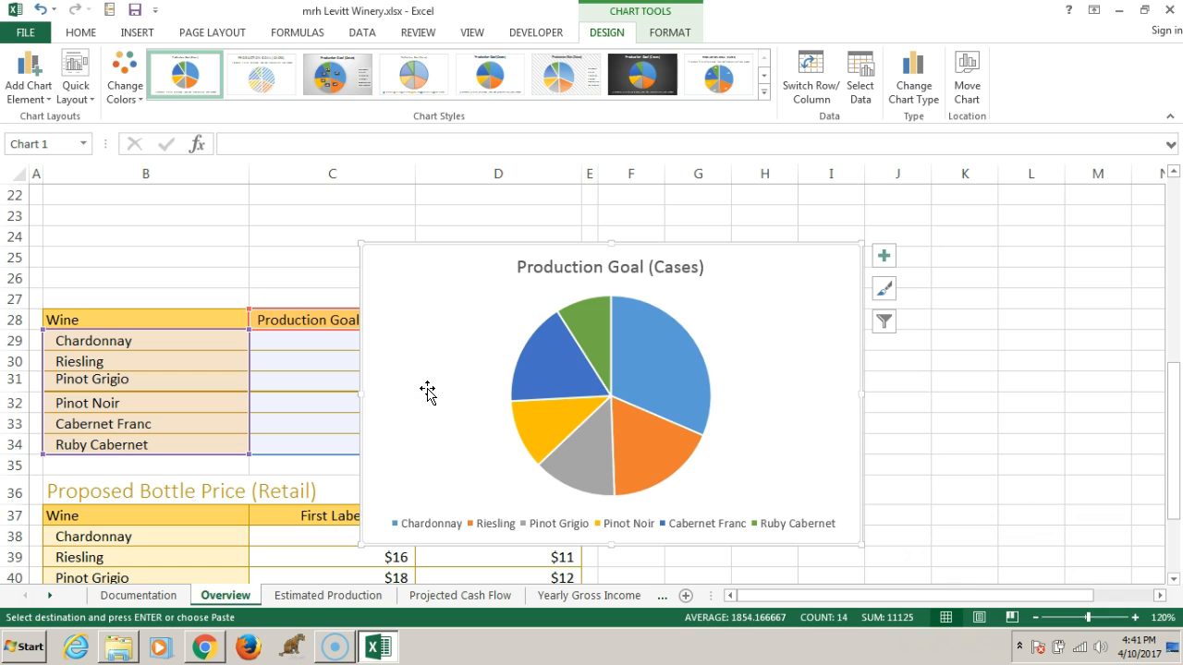
pyautogui.click(416, 386)
pyautogui.click(428, 371)
pyautogui.press('alt')
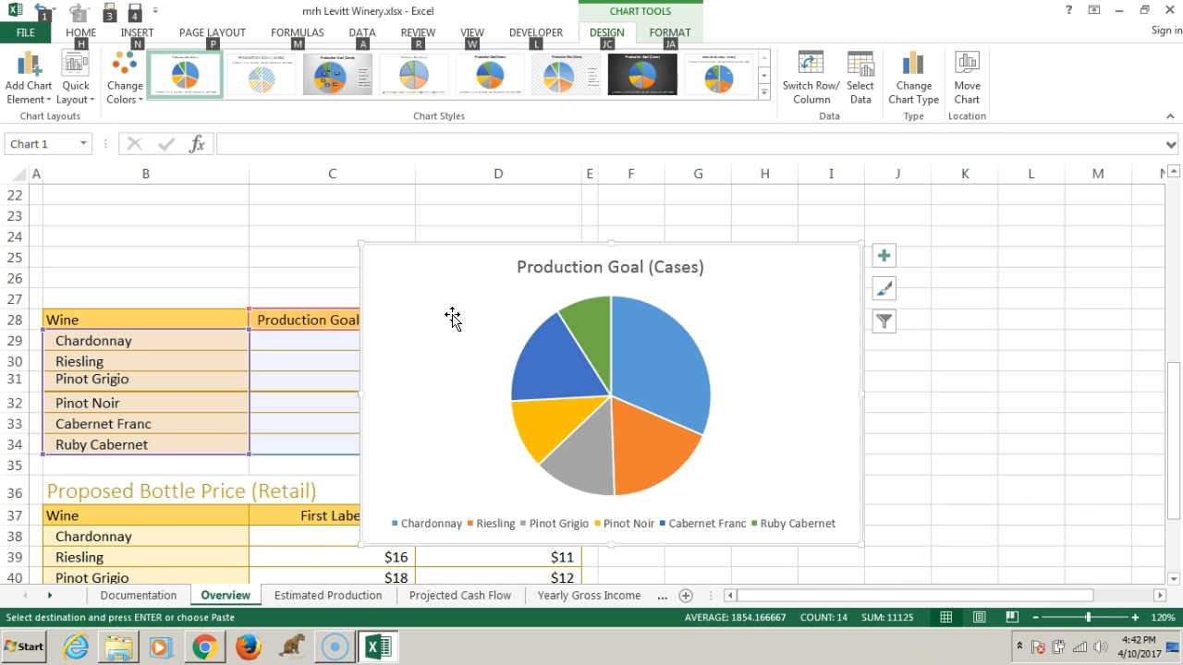
pyautogui.click(452, 315)
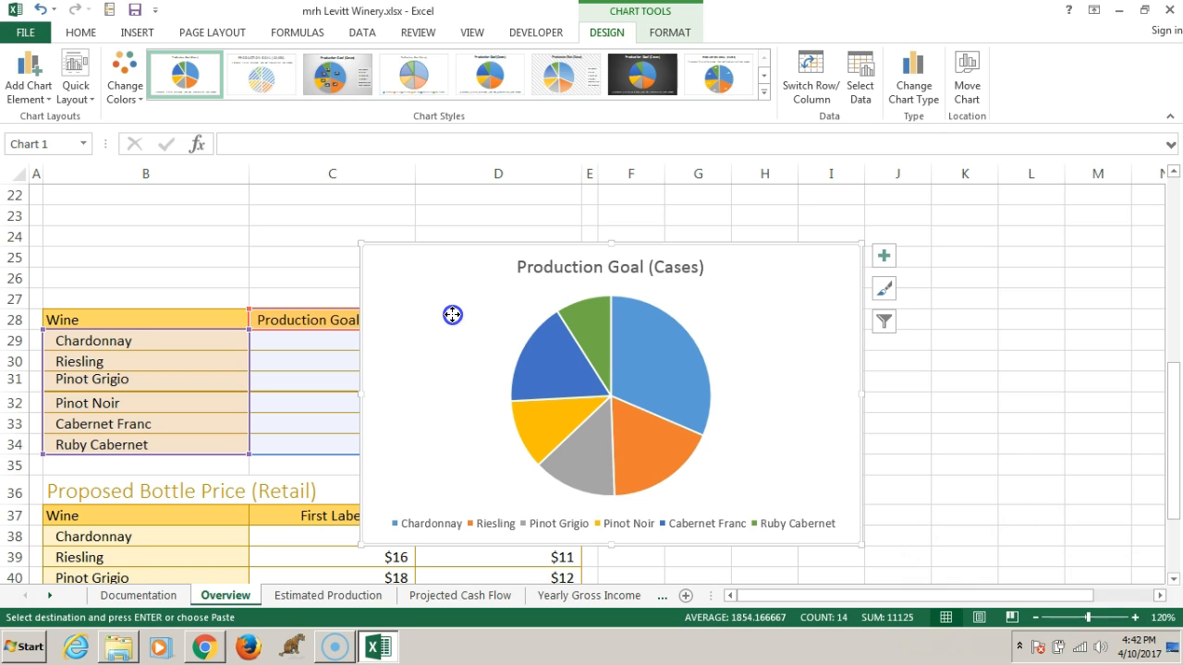
pyautogui.moveTo(451, 315); pyautogui.dragTo(134, 368)
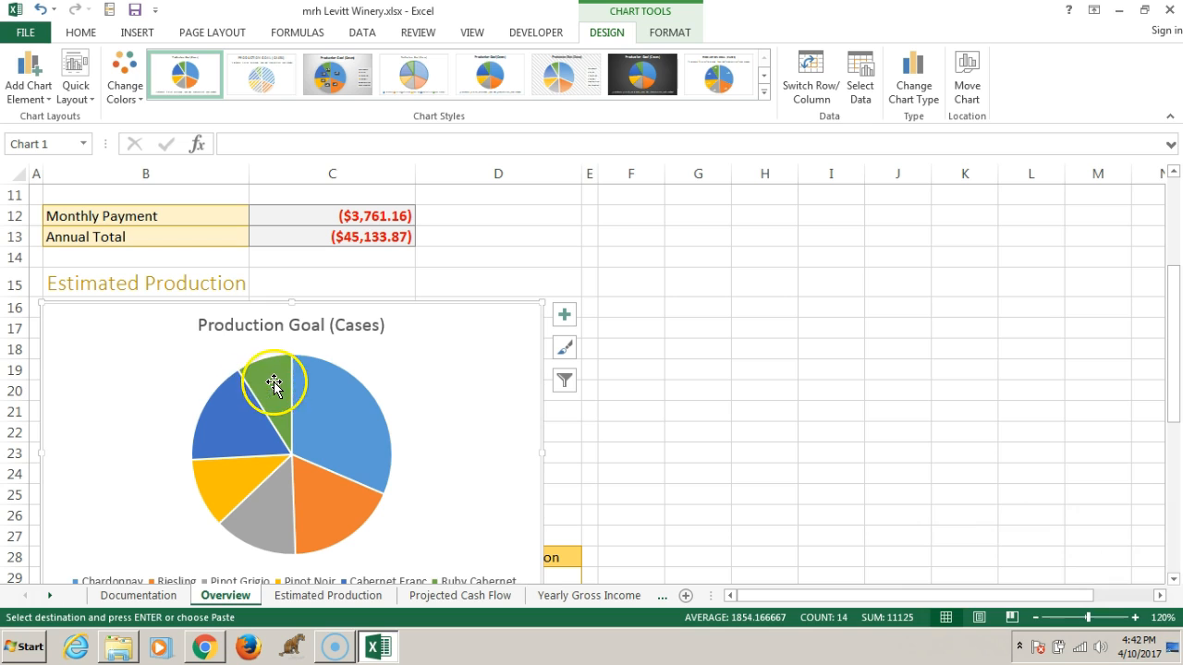
pyautogui.moveTo(287, 383)
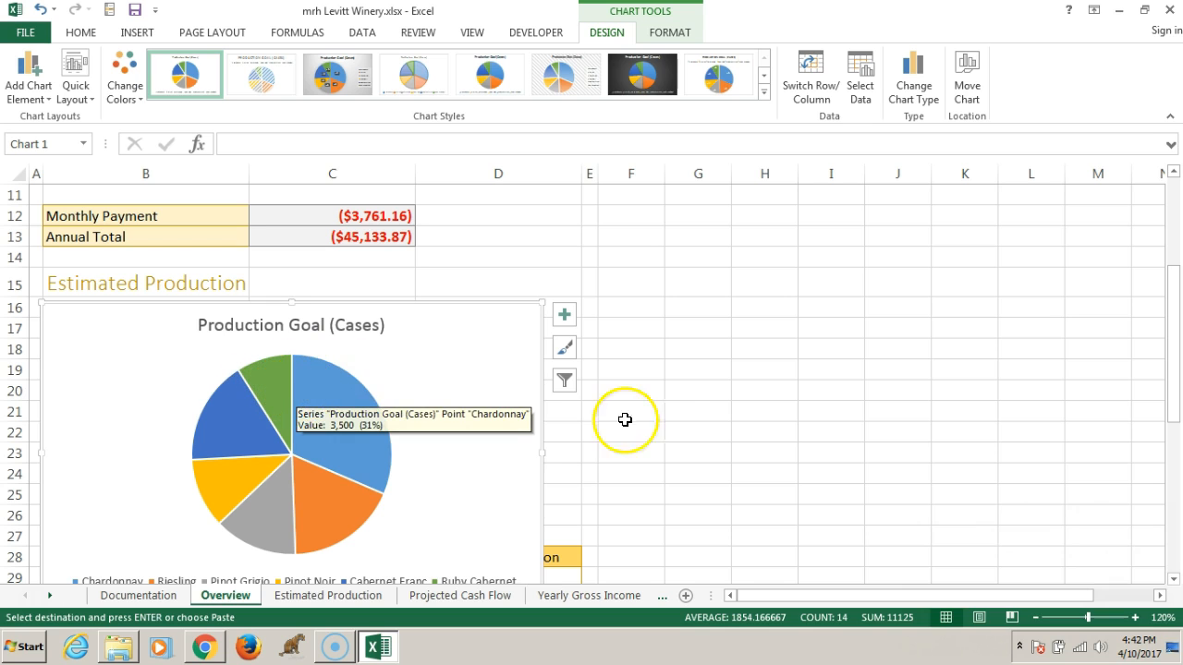
# Resize the Production Goal (Cases) pie chart so its lower-right corner snaps to cell D27, covering the range B16:D27
pyautogui.scroll(-2, 659, 391)
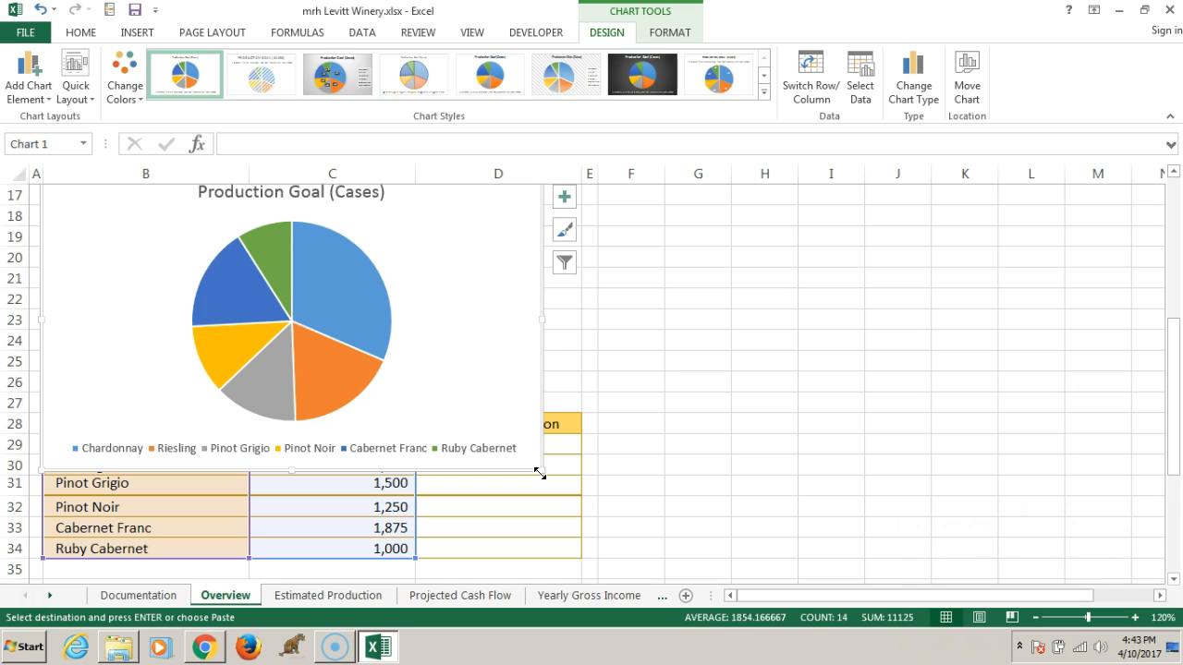
pyautogui.press('alt')
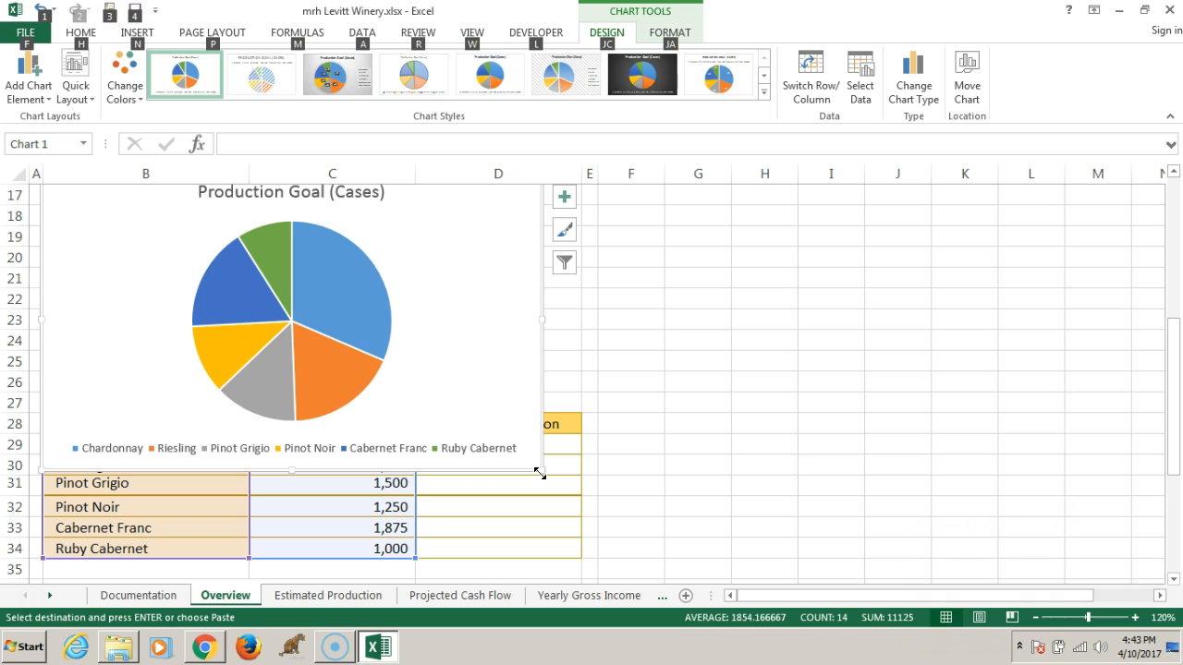
pyautogui.moveTo(540, 473); pyautogui.dragTo(571, 415)
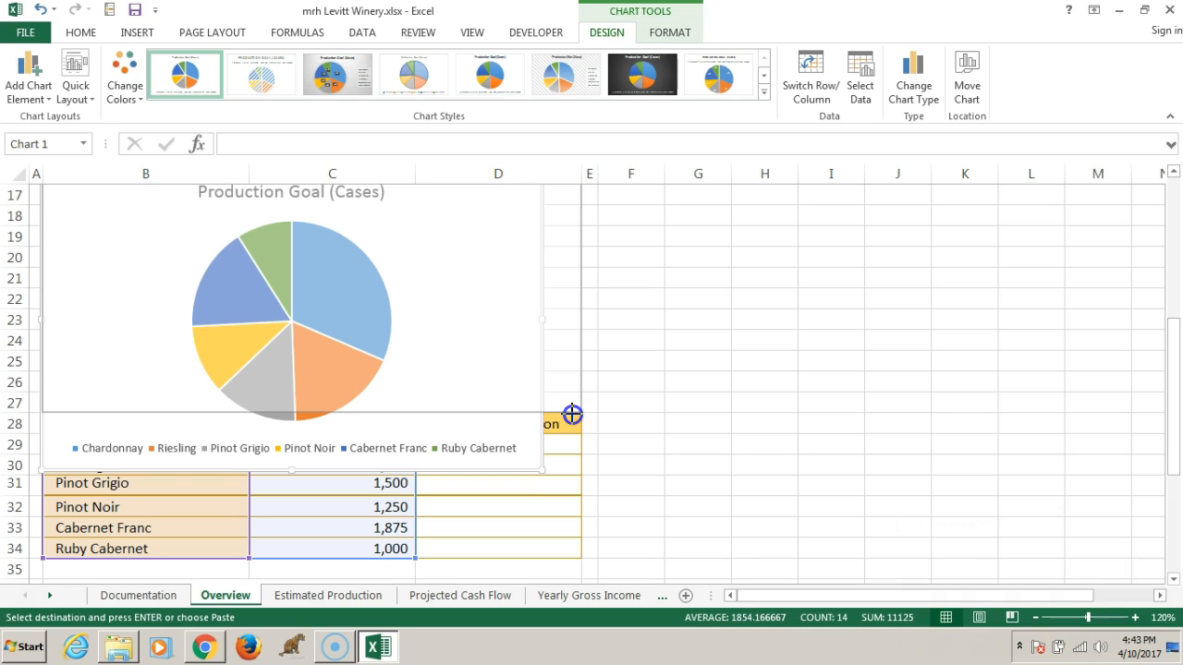
pyautogui.moveTo(572, 414); pyautogui.dragTo(574, 414)
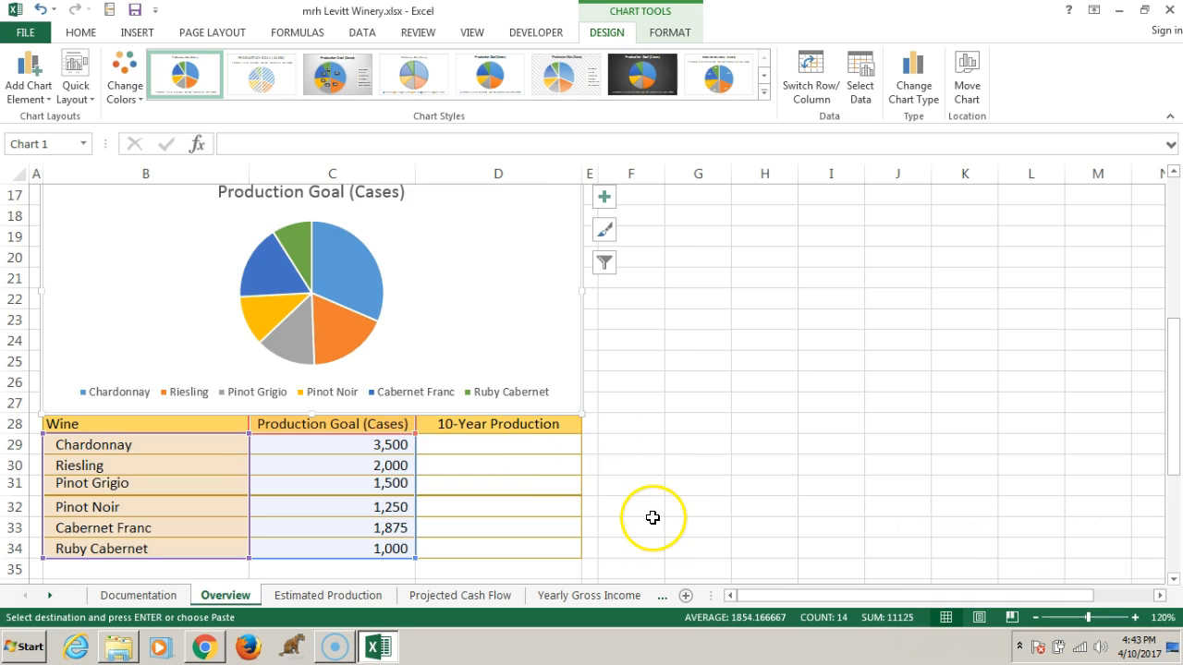
pyautogui.scroll(1, 743, 557)
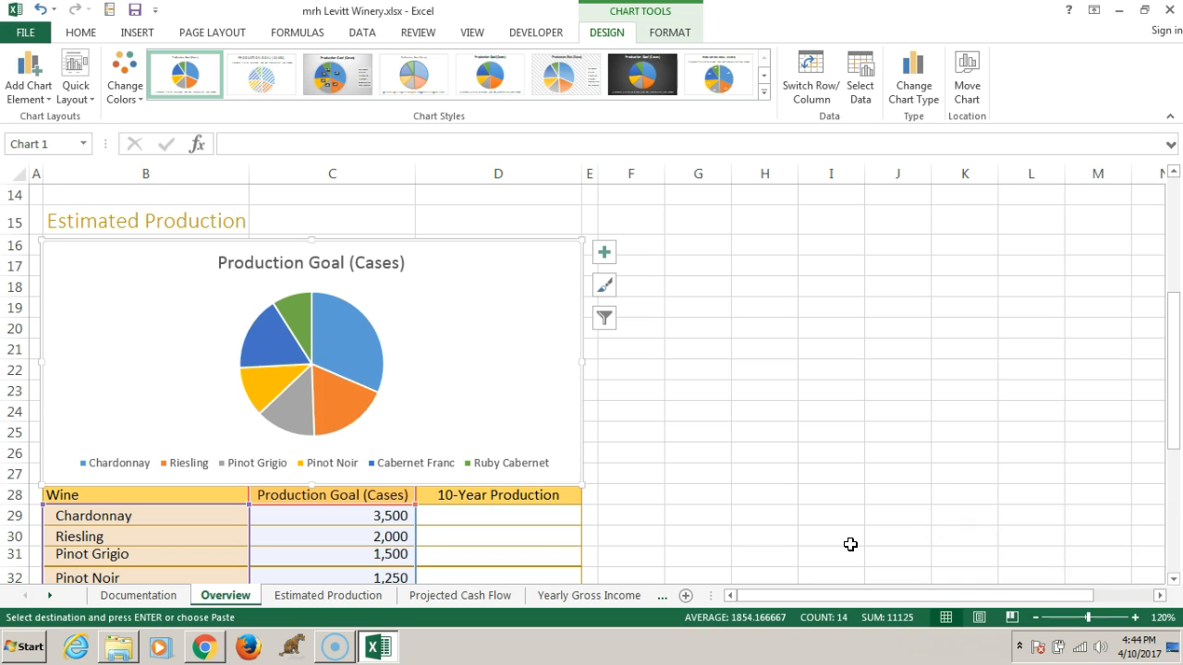
pyautogui.click(191, 495)
pyautogui.moveTo(191, 495); pyautogui.dragTo(483, 509)
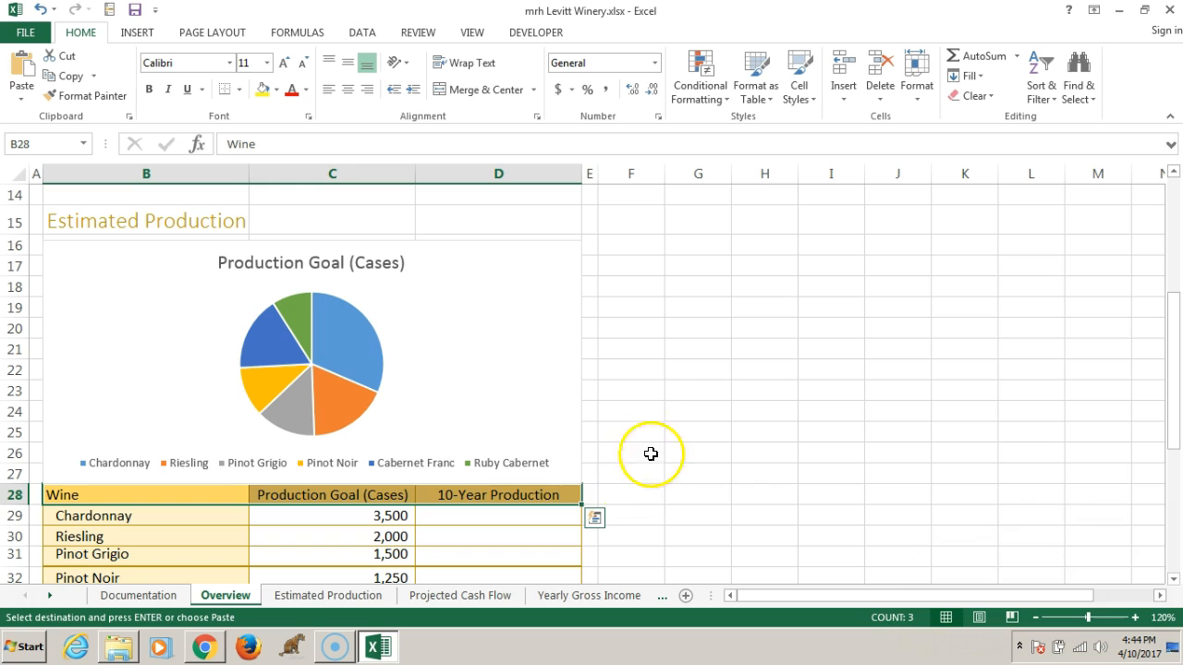
pyautogui.click(646, 415)
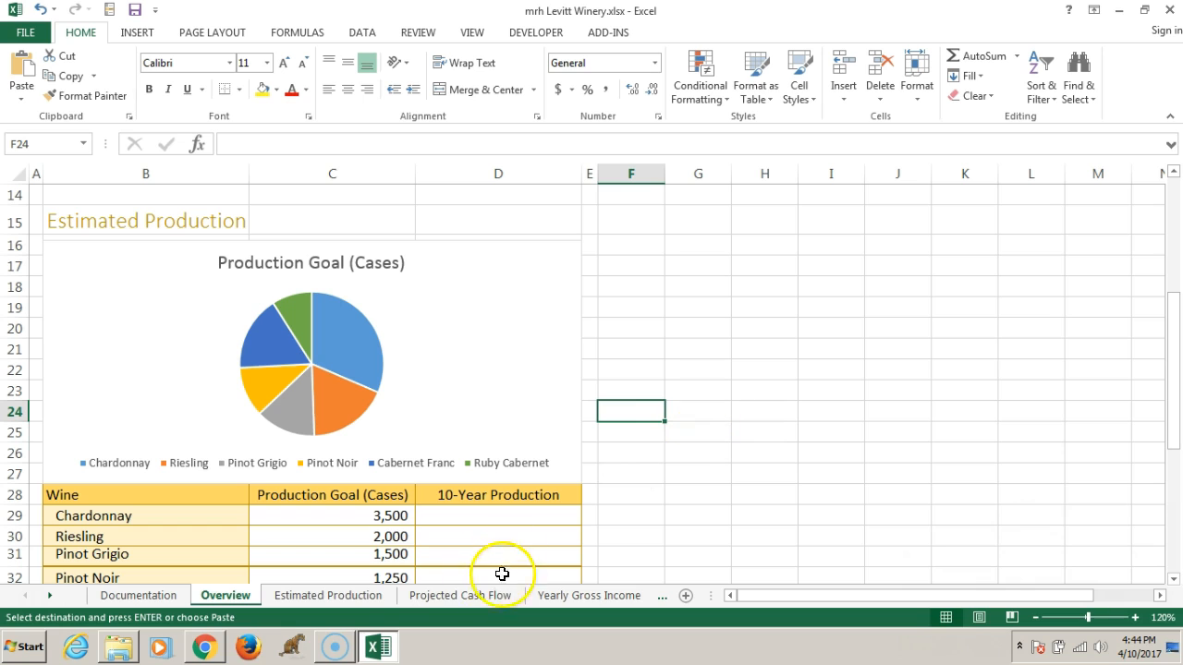
# Switch to the Bookshelf e-book in Chrome and read ahead to the page 203 instructions for removing the chart title and adding data labels
pyautogui.click(204, 647)
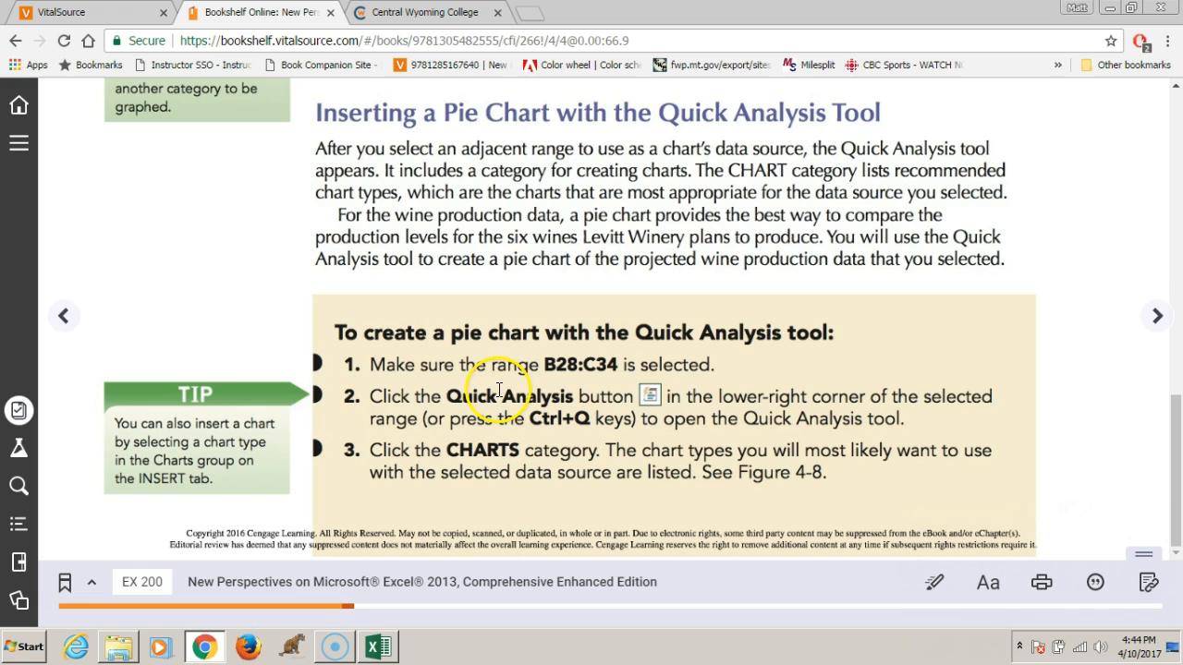
pyautogui.click(1158, 316)
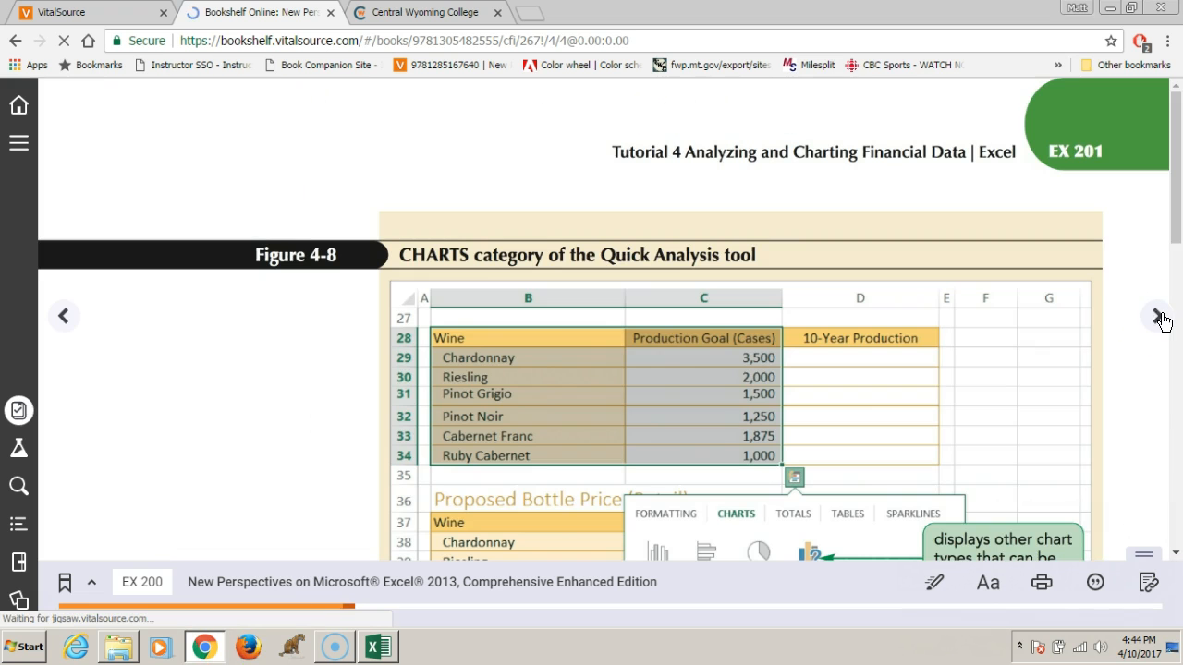
pyautogui.scroll(-5, 878, 378)
pyautogui.scroll(-5, 878, 365)
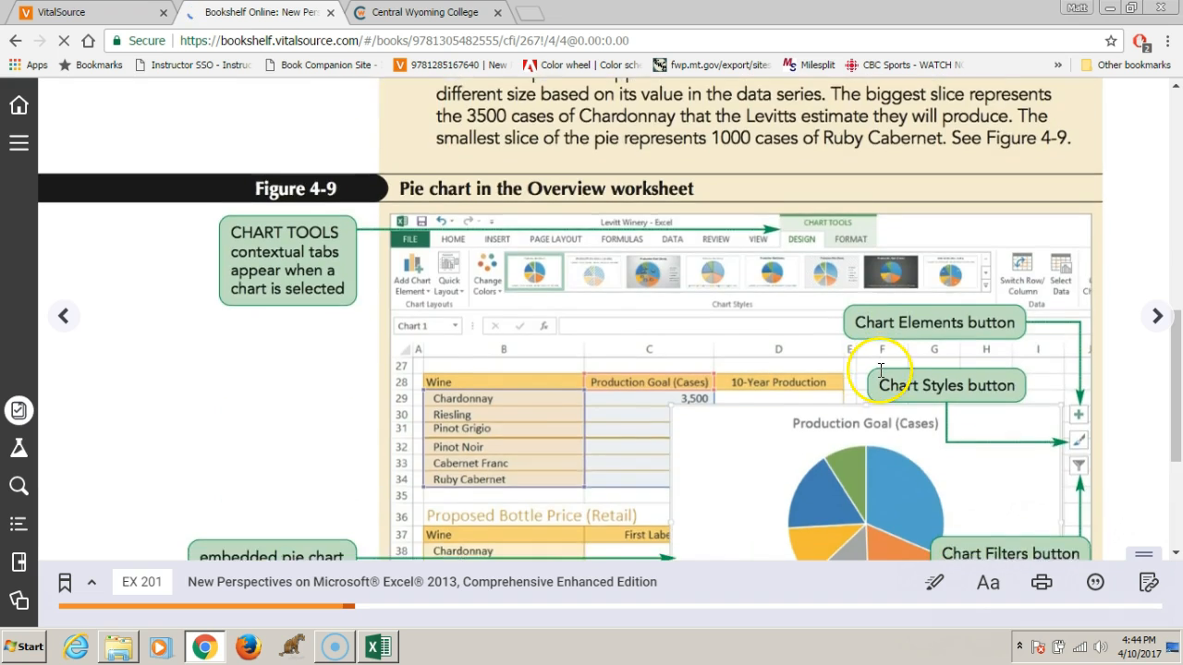
pyautogui.click(1157, 316)
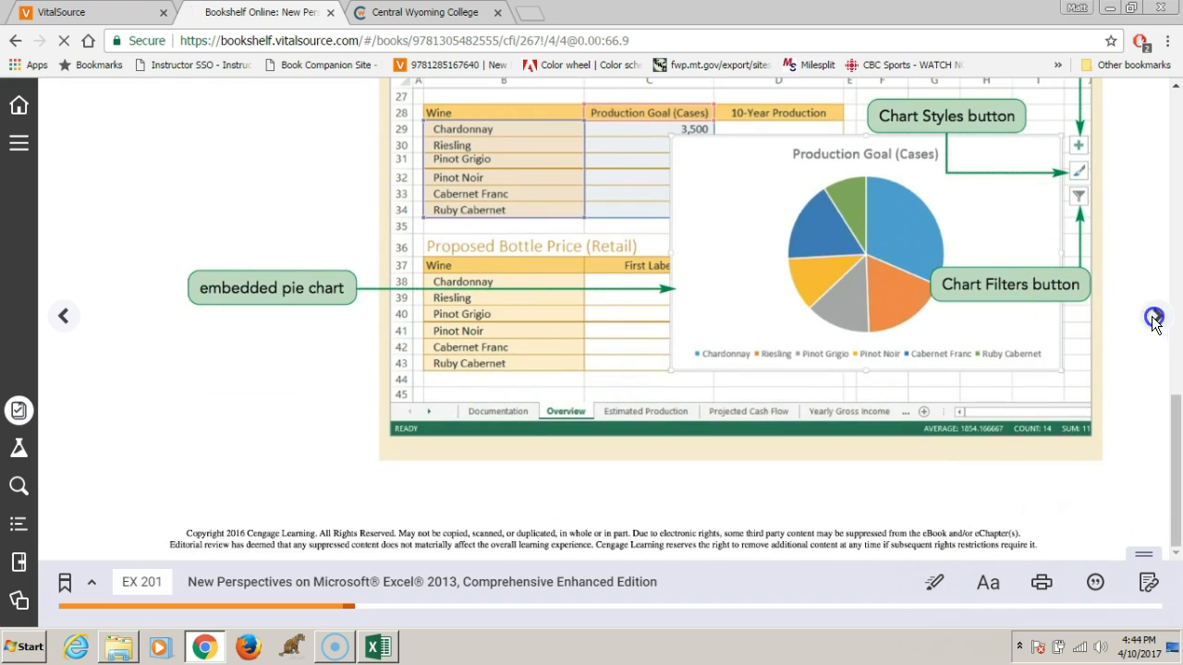
pyautogui.scroll(-1, 817, 309)
pyautogui.scroll(-5, 817, 309)
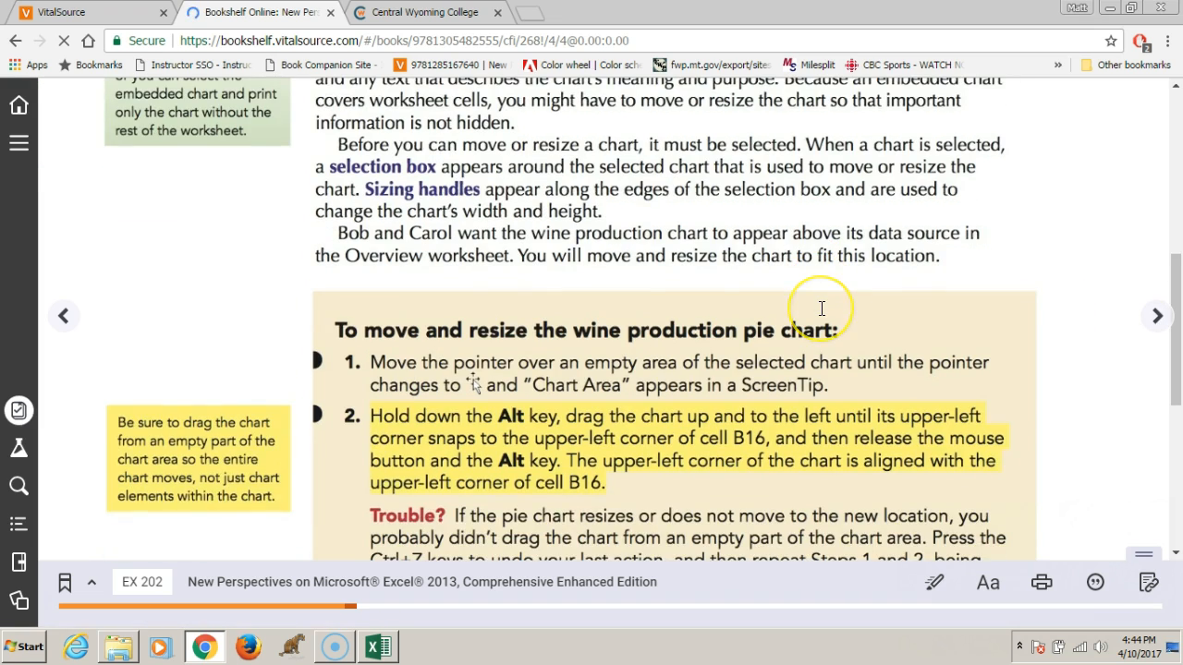
pyautogui.scroll(-5, 821, 310)
pyautogui.scroll(-1, 823, 308)
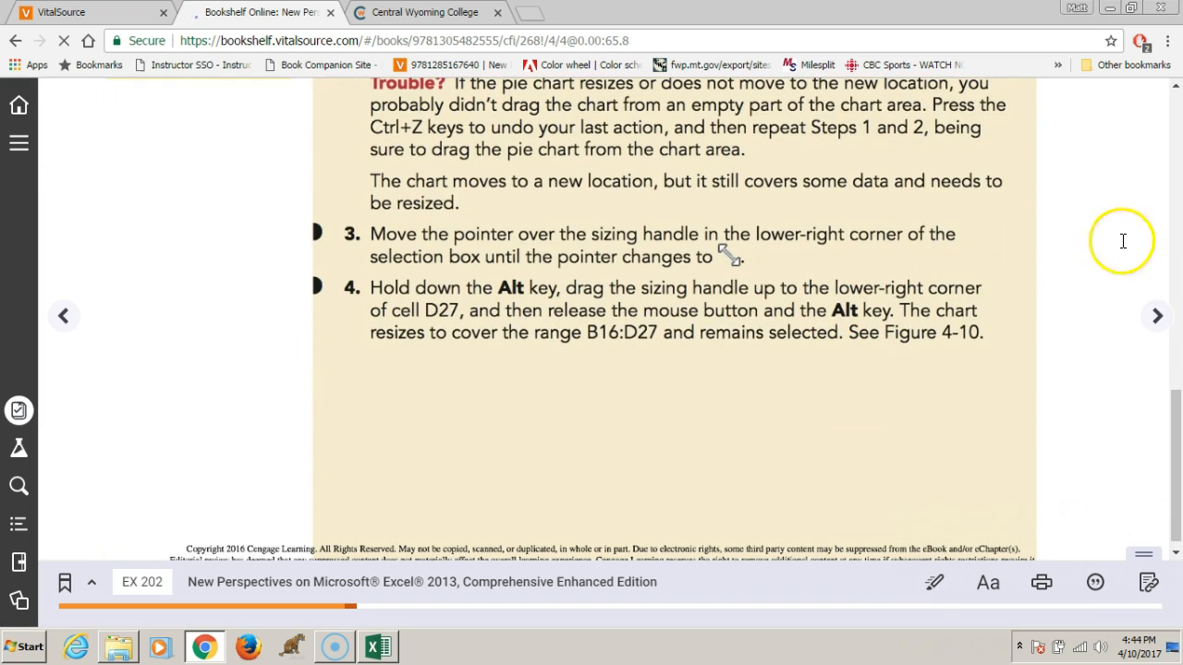
pyautogui.click(1156, 316)
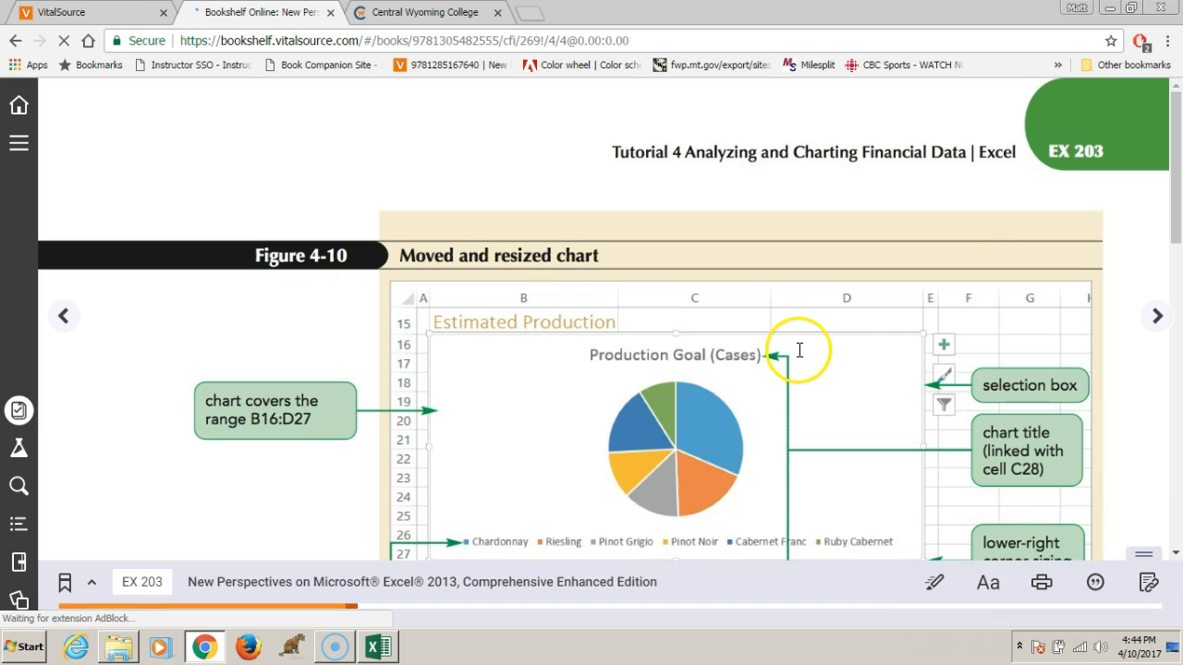
pyautogui.scroll(-3, 802, 349)
pyautogui.scroll(-10, 804, 346)
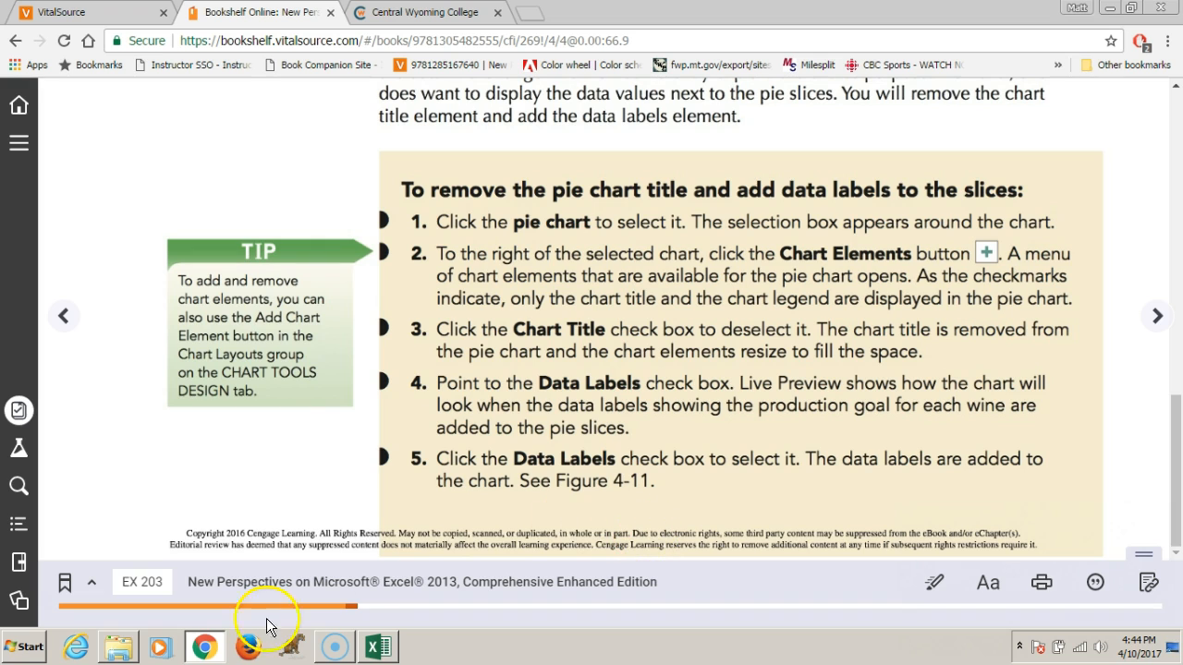
# Return to the Excel workbook, remove the chart title from the production pie chart and add data labels to its slices
pyautogui.click(377, 647)
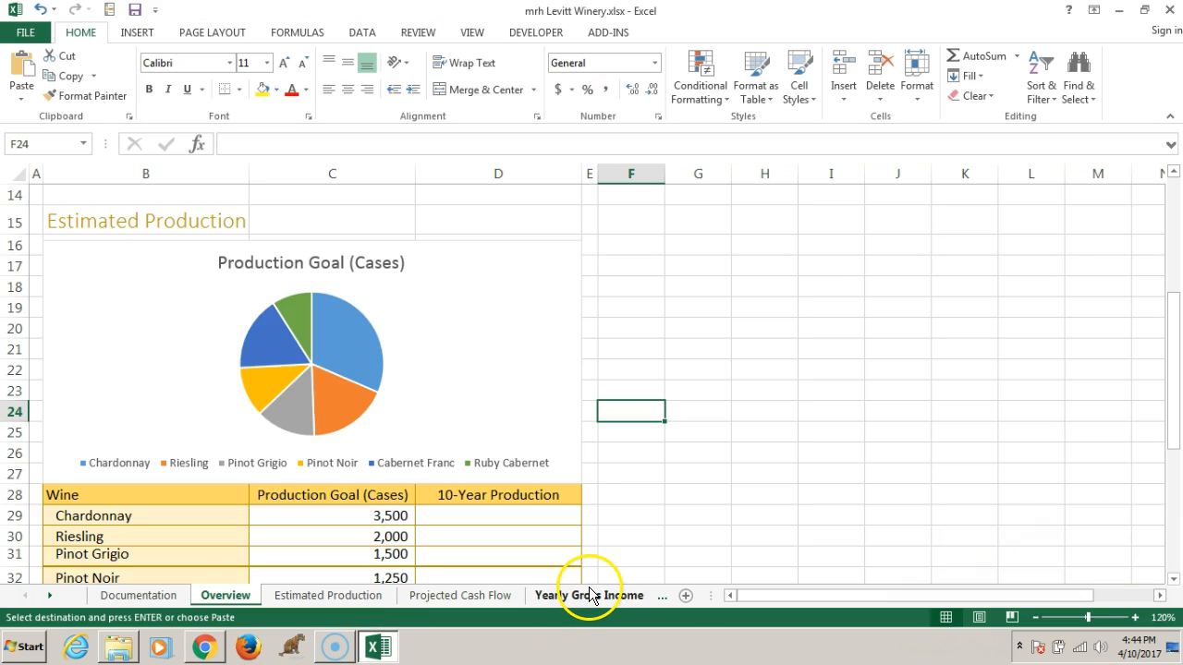
pyautogui.press('Escape')
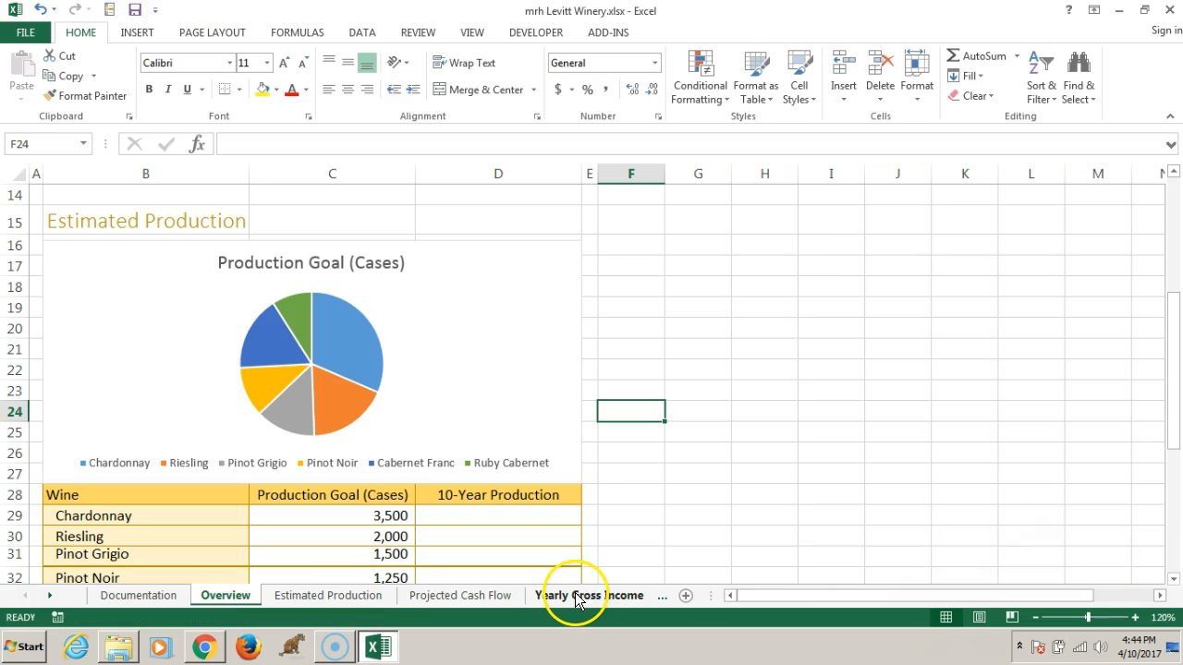
pyautogui.click(489, 342)
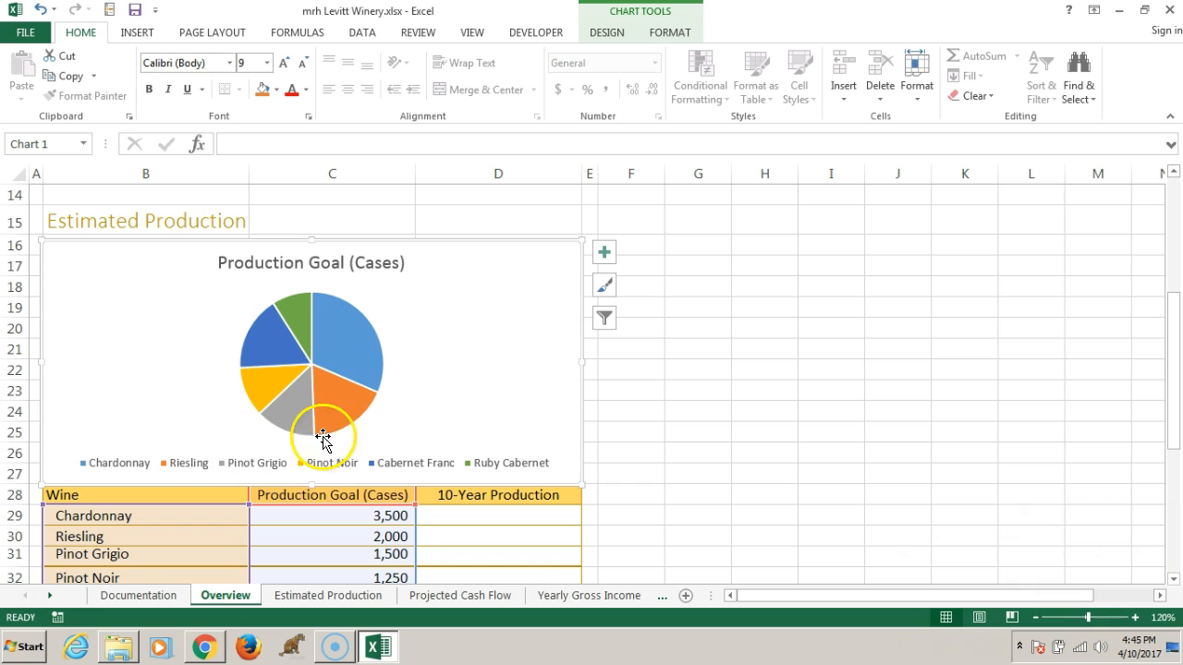
pyautogui.click(607, 260)
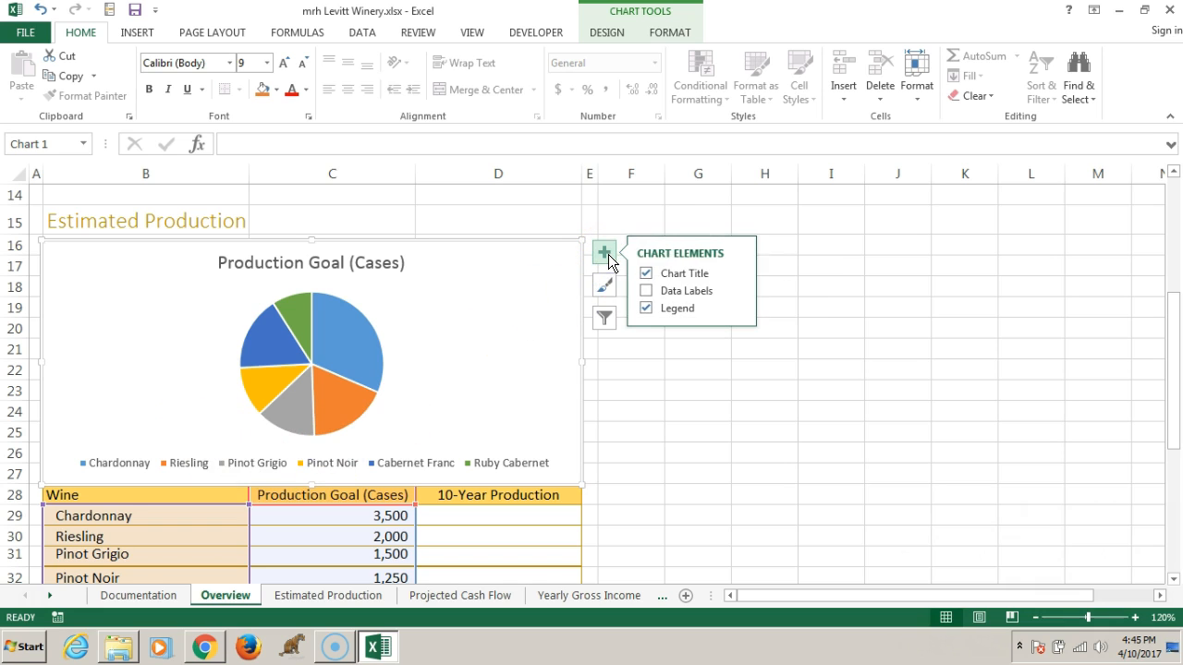
pyautogui.click(685, 320)
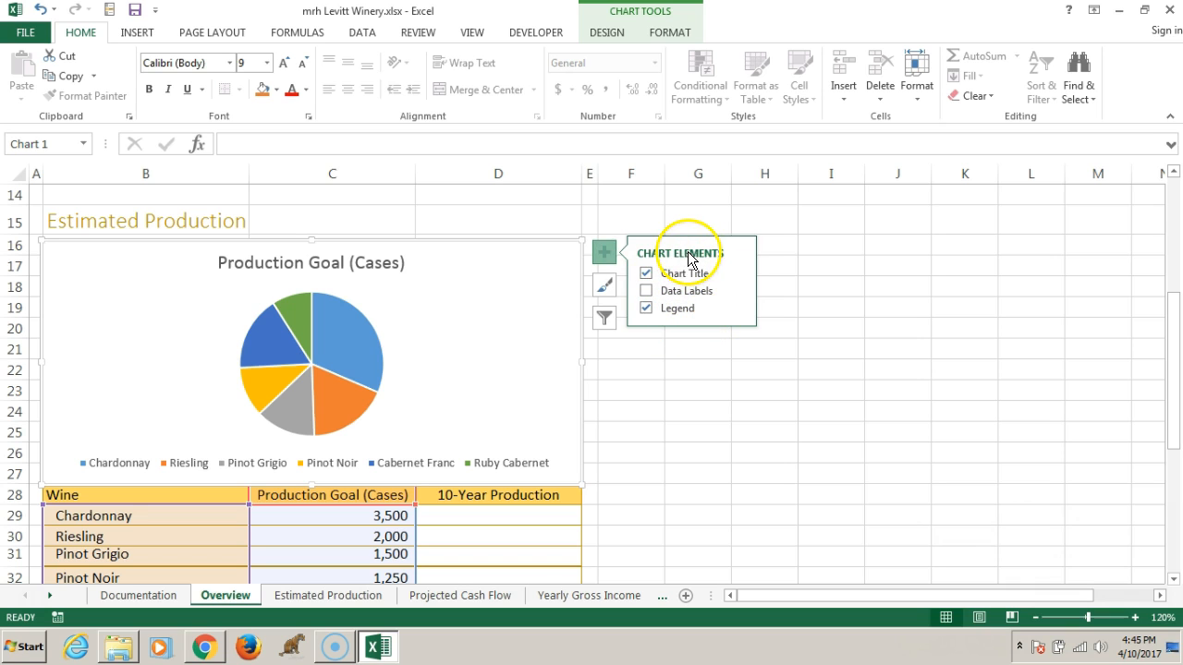
pyautogui.click(646, 274)
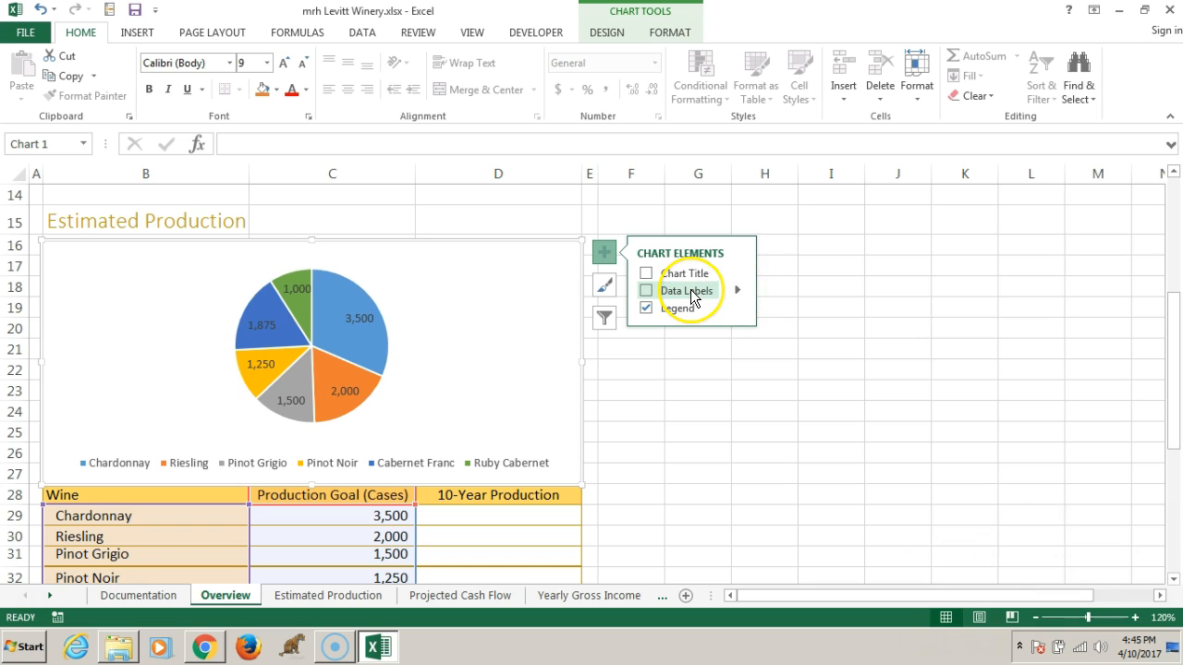
pyautogui.click(690, 290)
pyautogui.click(689, 292)
pyautogui.click(646, 291)
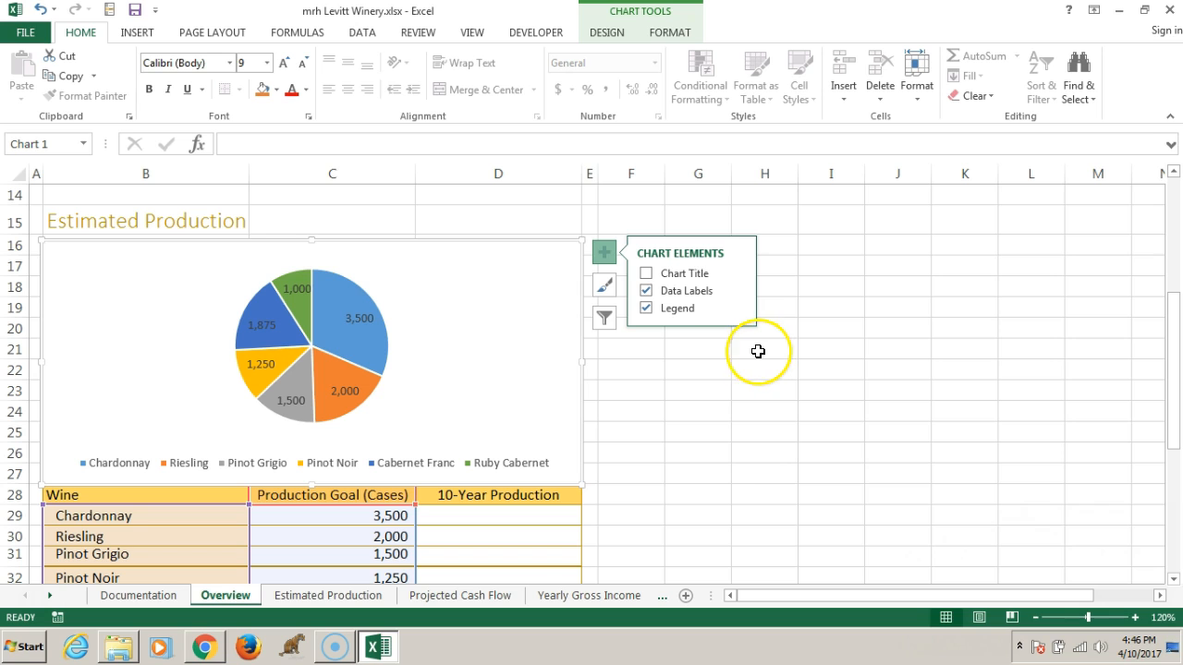
# Browse the chart styles for the production pie chart and apply Style 12
pyautogui.click(605, 287)
pyautogui.click(644, 292)
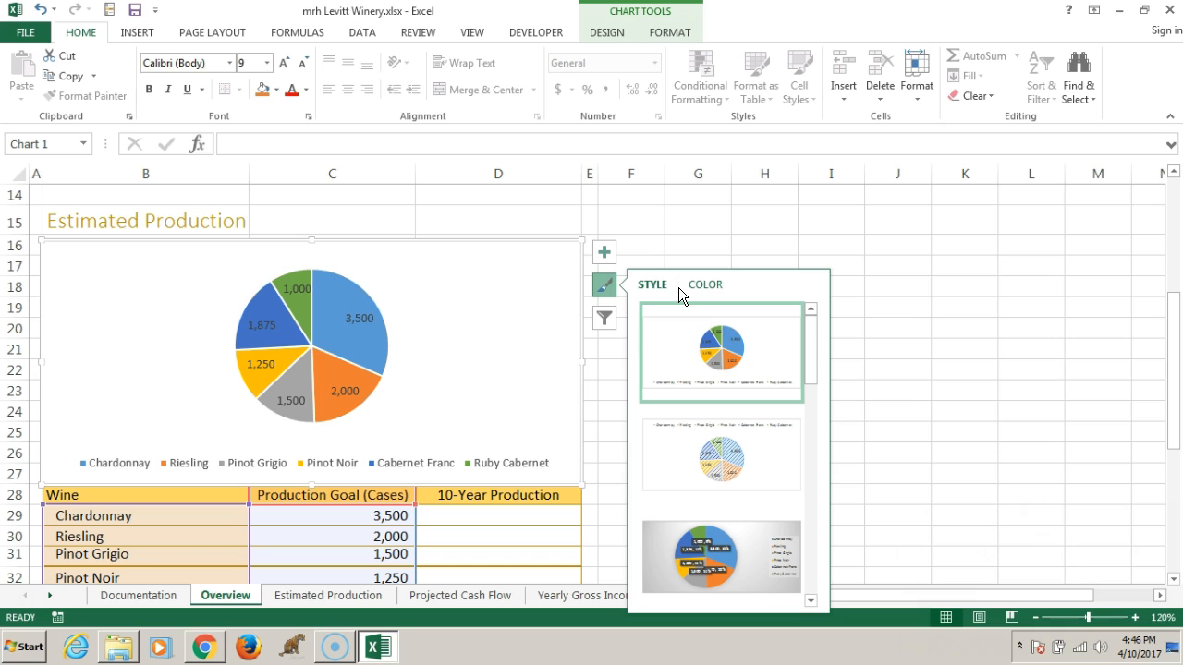
pyautogui.moveTo(815, 344); pyautogui.dragTo(820, 493)
pyautogui.click(734, 504)
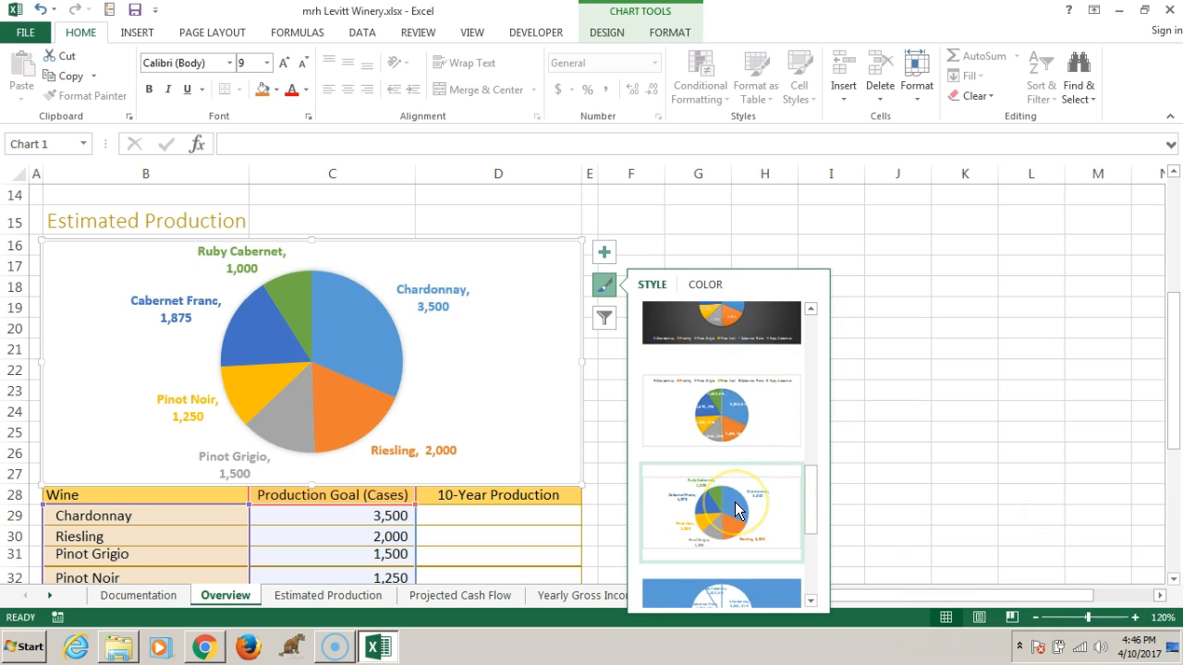
pyautogui.moveTo(810, 515); pyautogui.dragTo(818, 598)
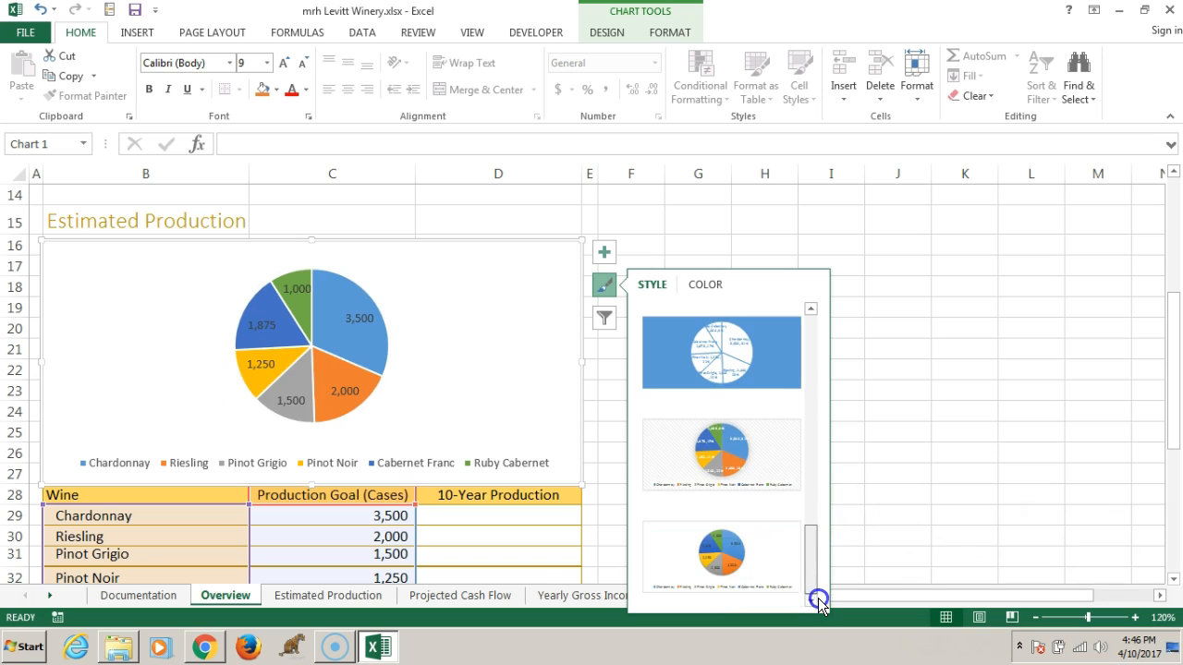
pyautogui.click(730, 562)
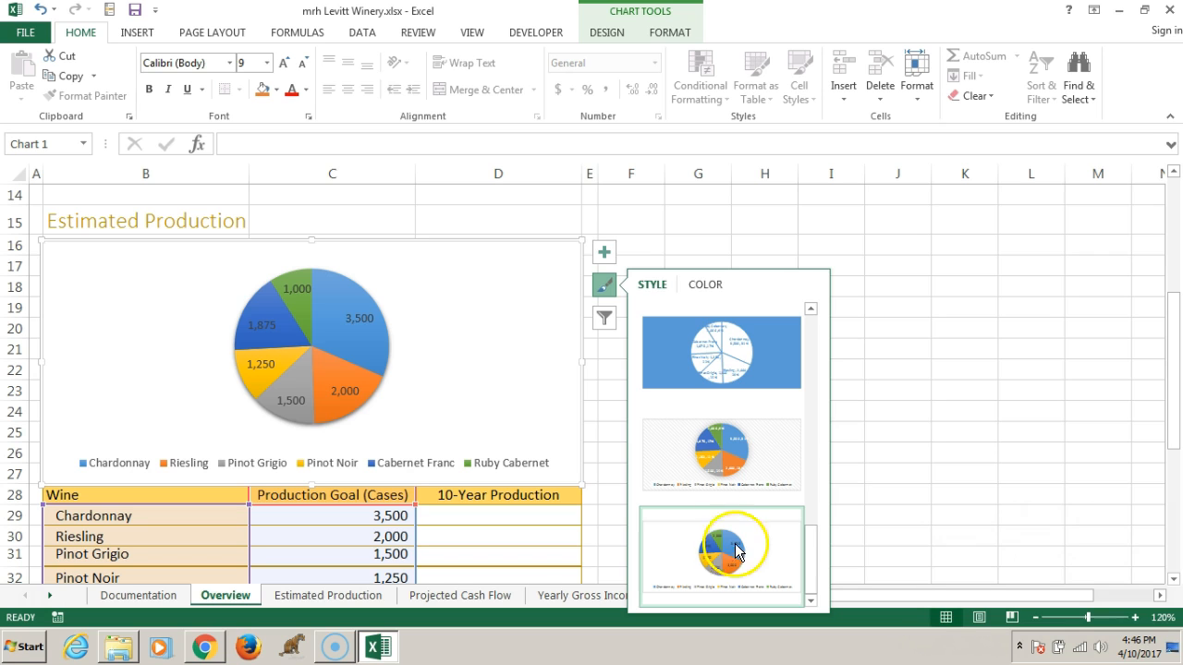
# Try the Left legend position on the production pie chart, and settle on the Right position
pyautogui.click(604, 252)
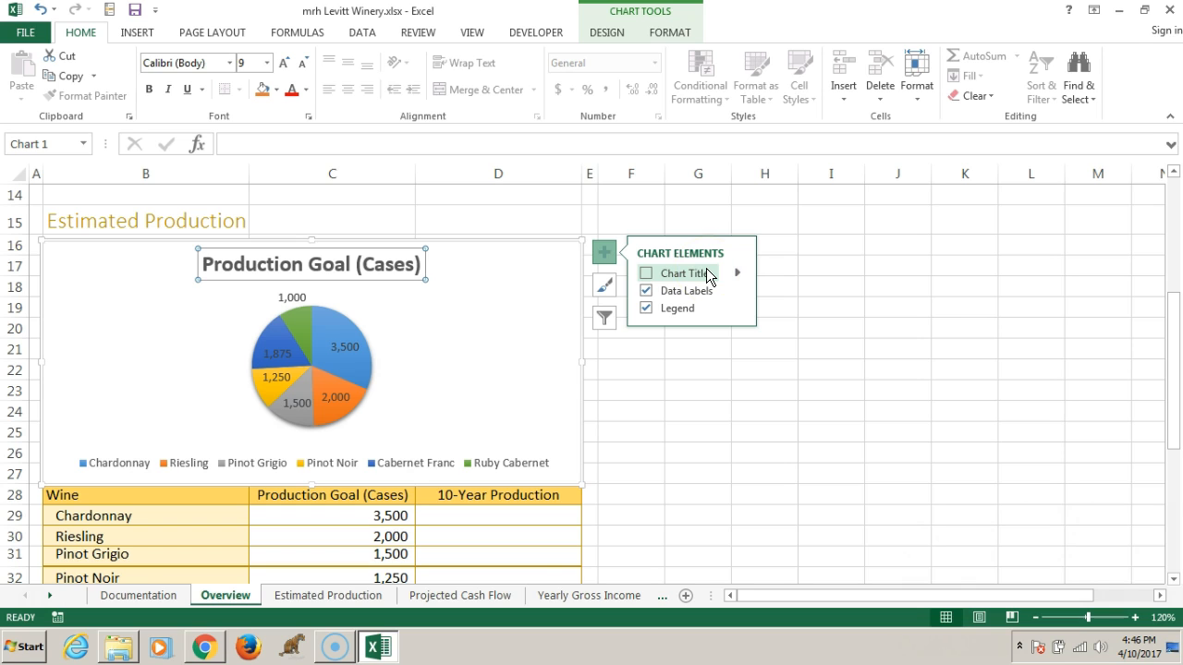
pyautogui.click(676, 311)
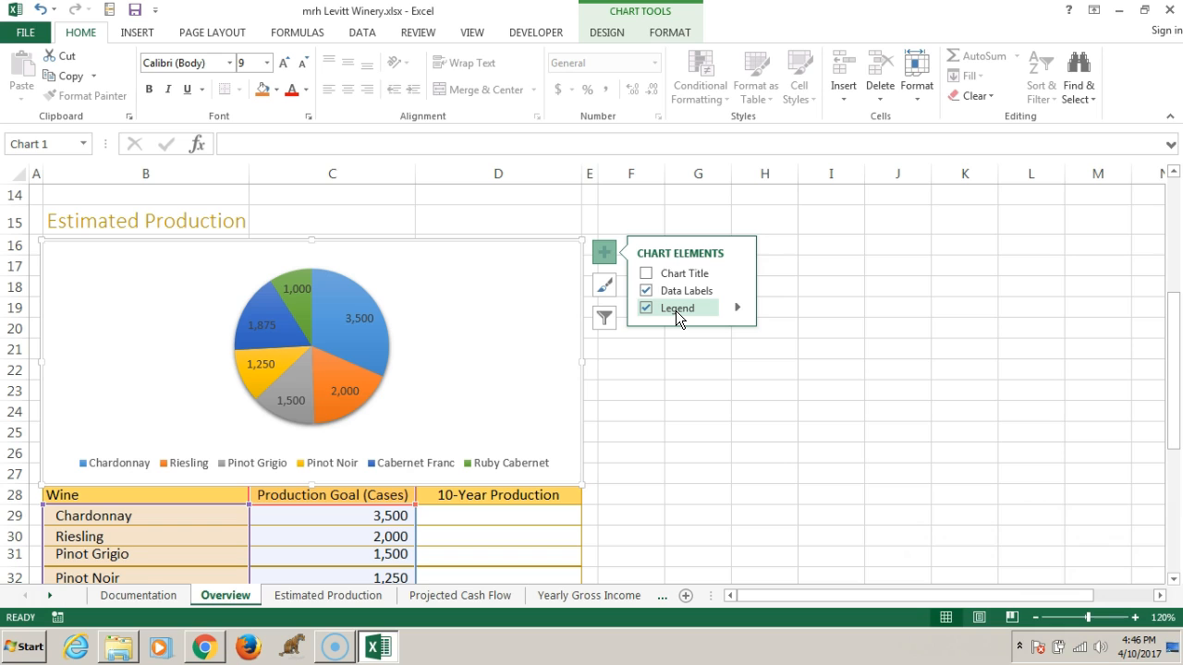
pyautogui.click(737, 309)
pyautogui.click(738, 309)
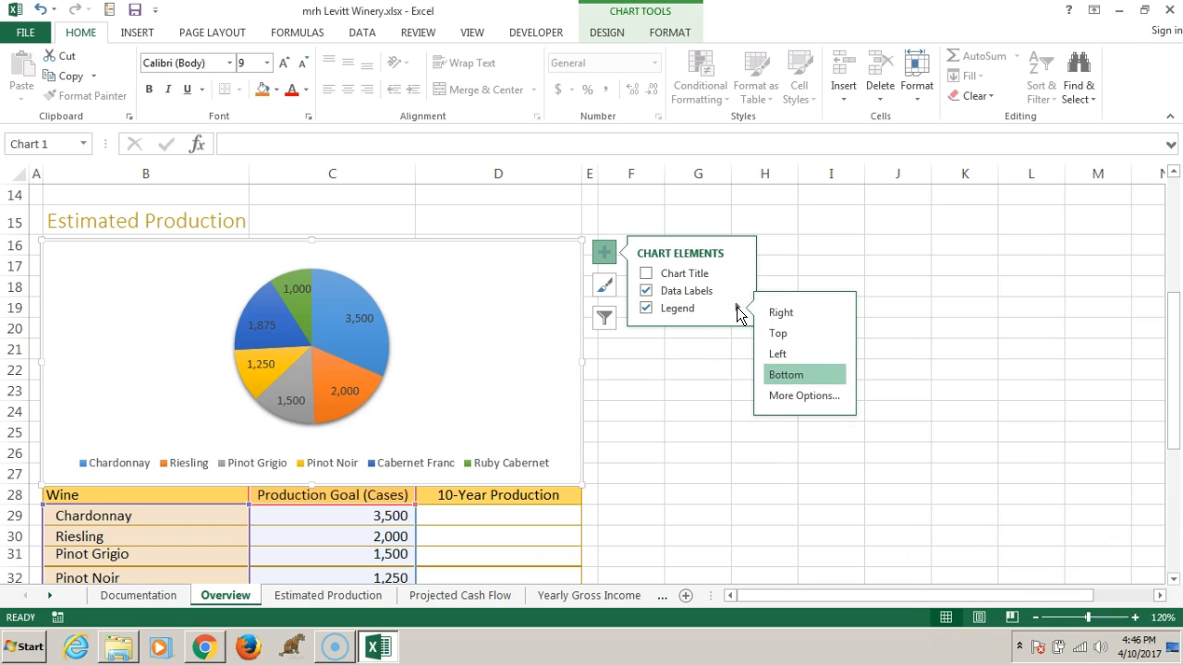
pyautogui.click(772, 349)
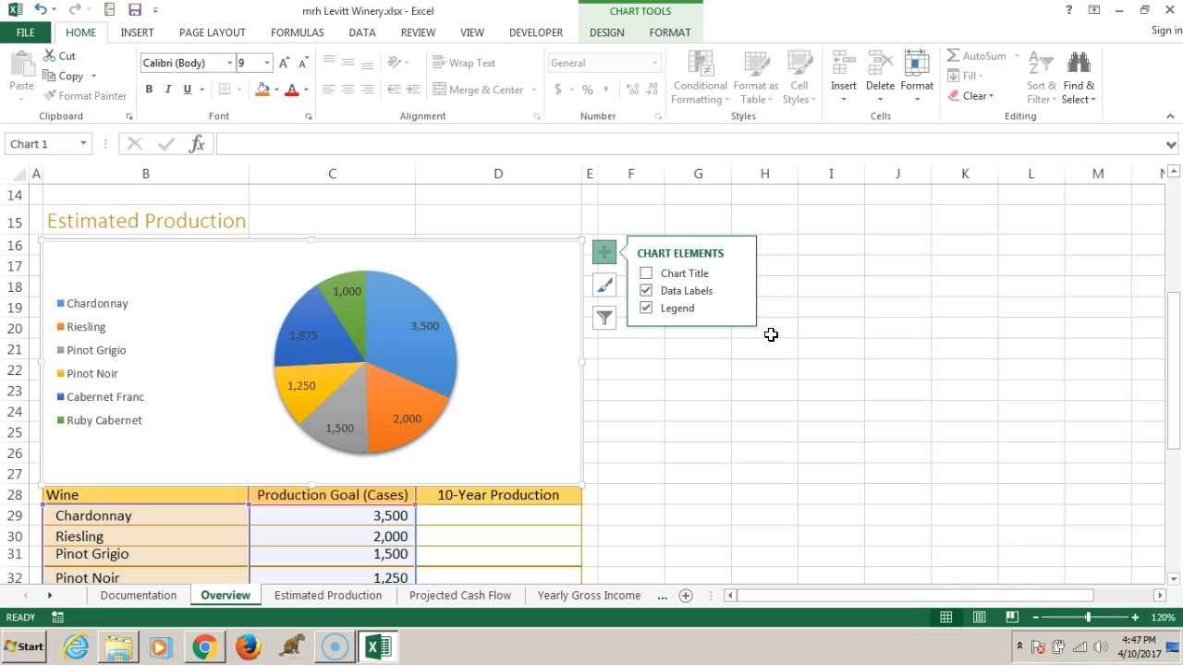
pyautogui.click(738, 308)
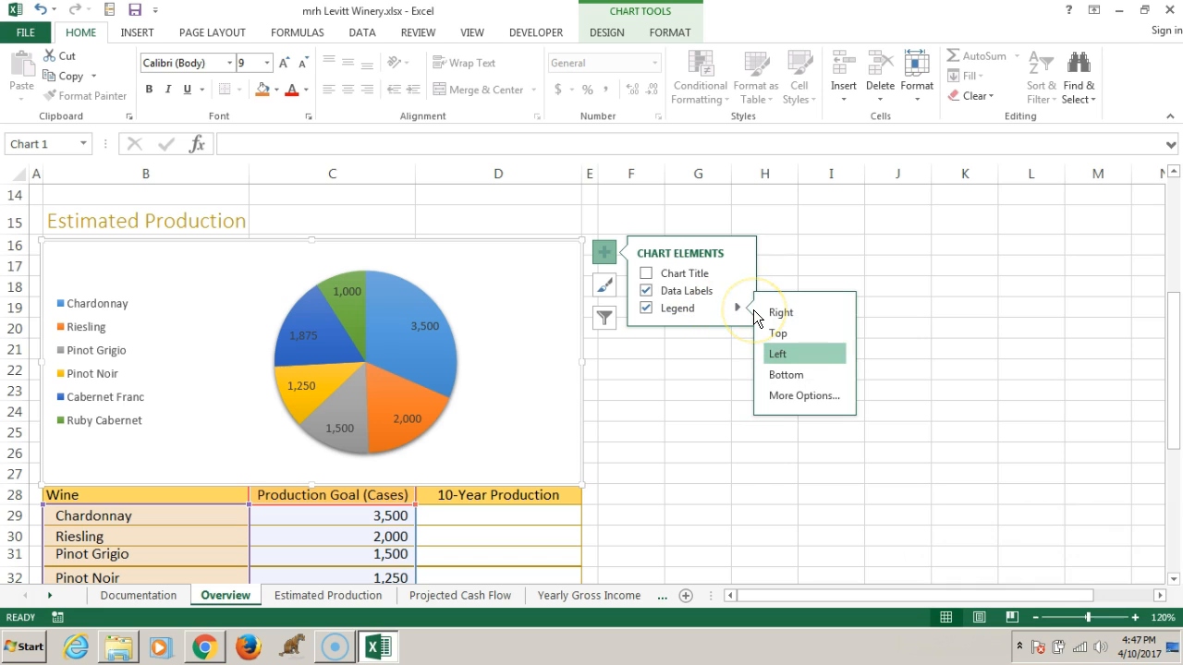
pyautogui.click(781, 312)
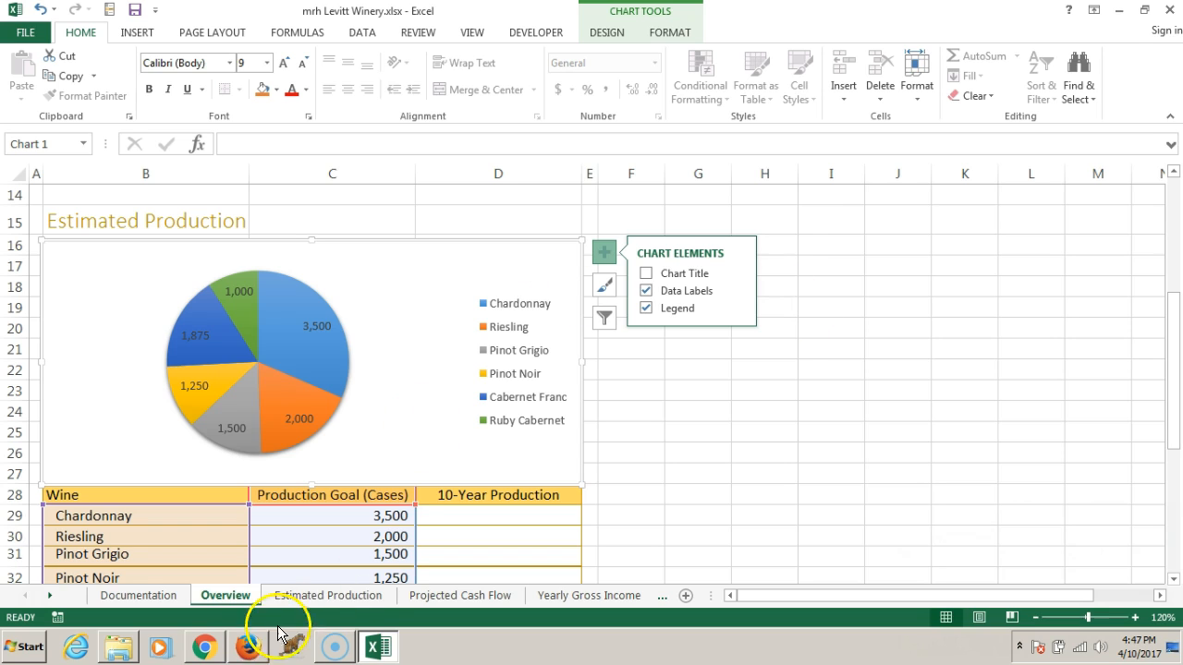
# Switch to the Bookshelf e-book in Chrome and go to page EX 206 on formatting the chart legend
pyautogui.click(204, 646)
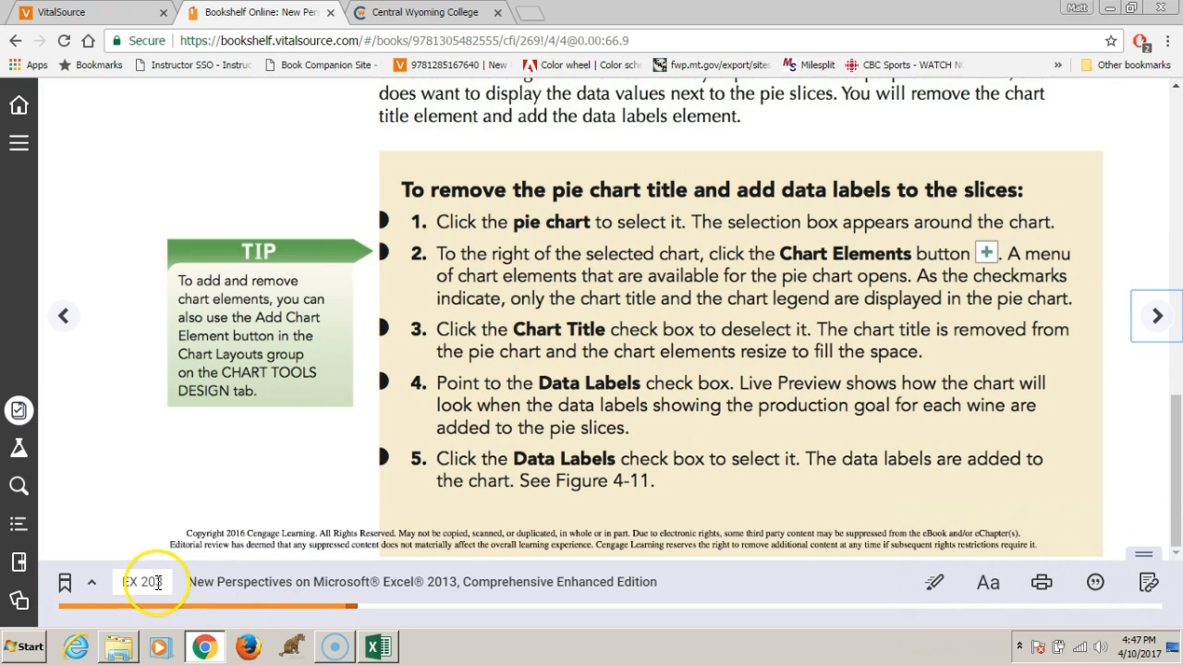
pyautogui.moveTo(156, 585); pyautogui.dragTo(237, 587)
pyautogui.write('6')
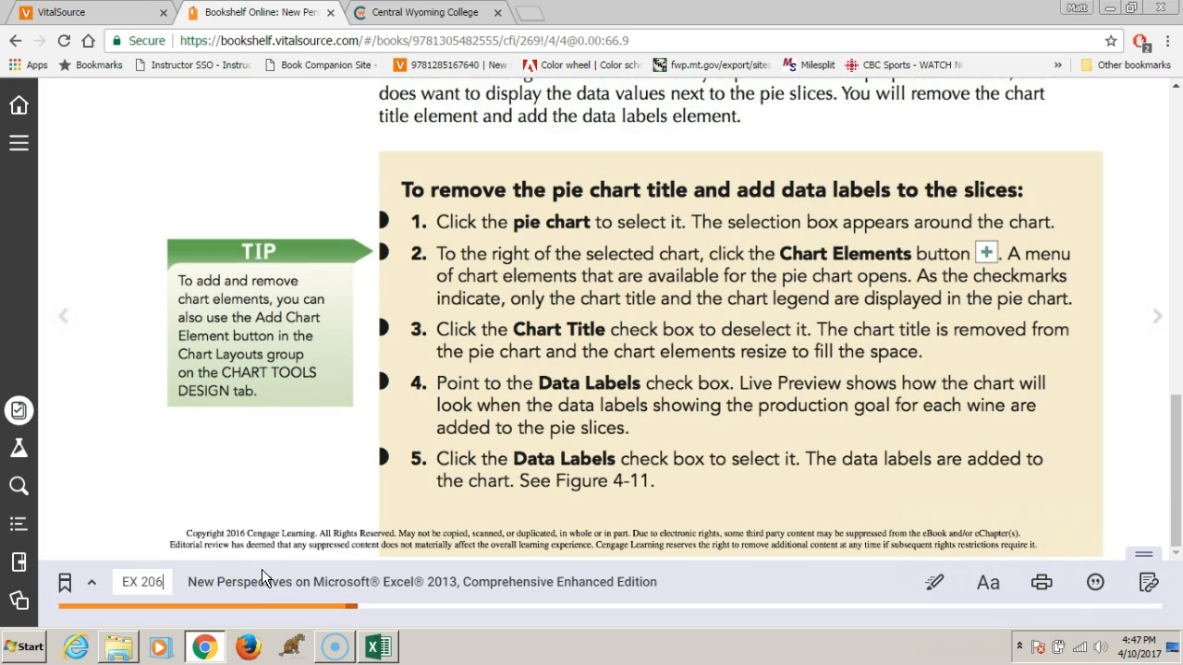
pyautogui.press('Return')
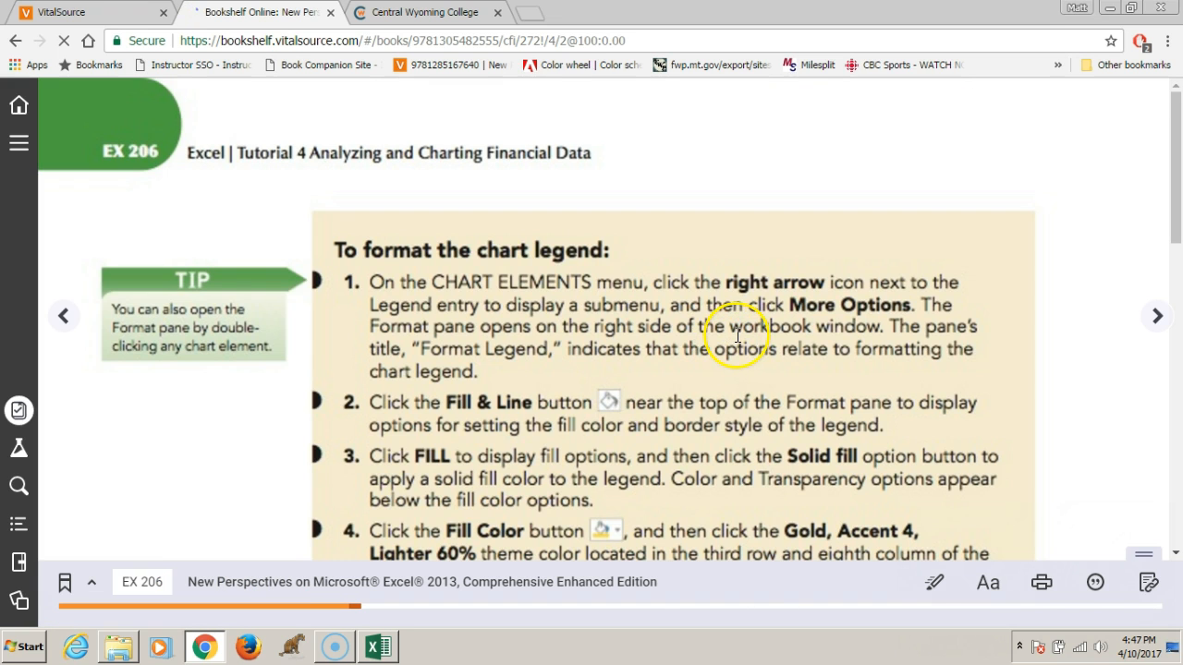
# Read through the e-book's legend formatting instructions, and open the detailed format options for the pie chart's legend back in the Excel workbook
pyautogui.scroll(-5, 737, 334)
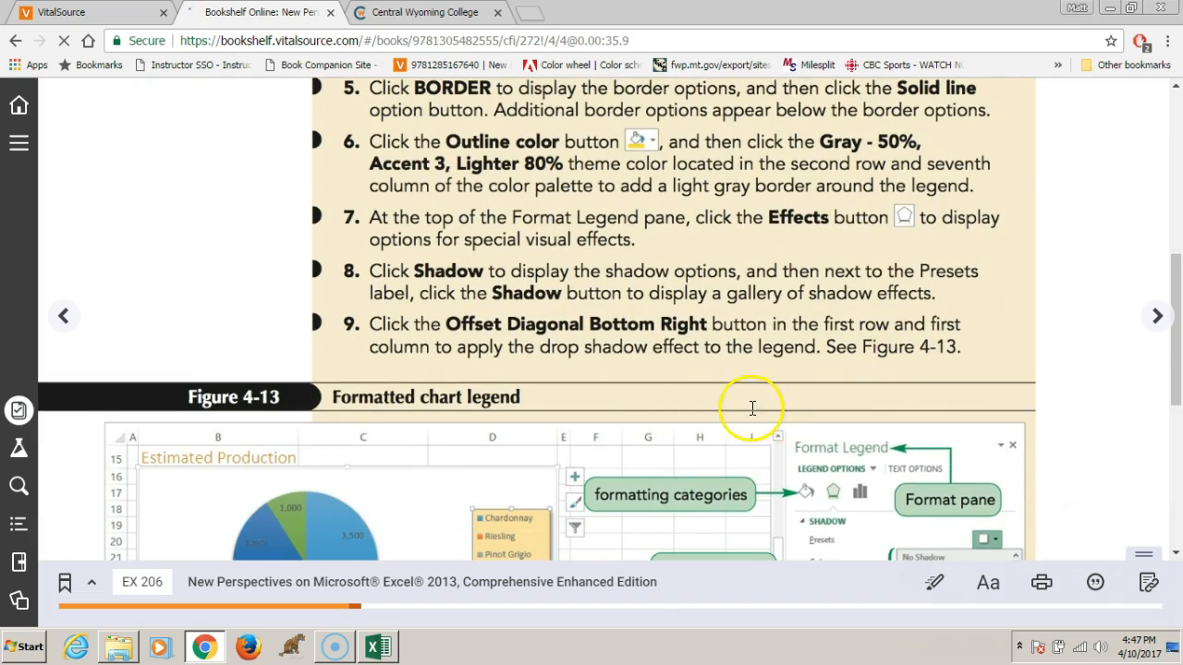
pyautogui.scroll(-4, 752, 400)
pyautogui.click(370, 649)
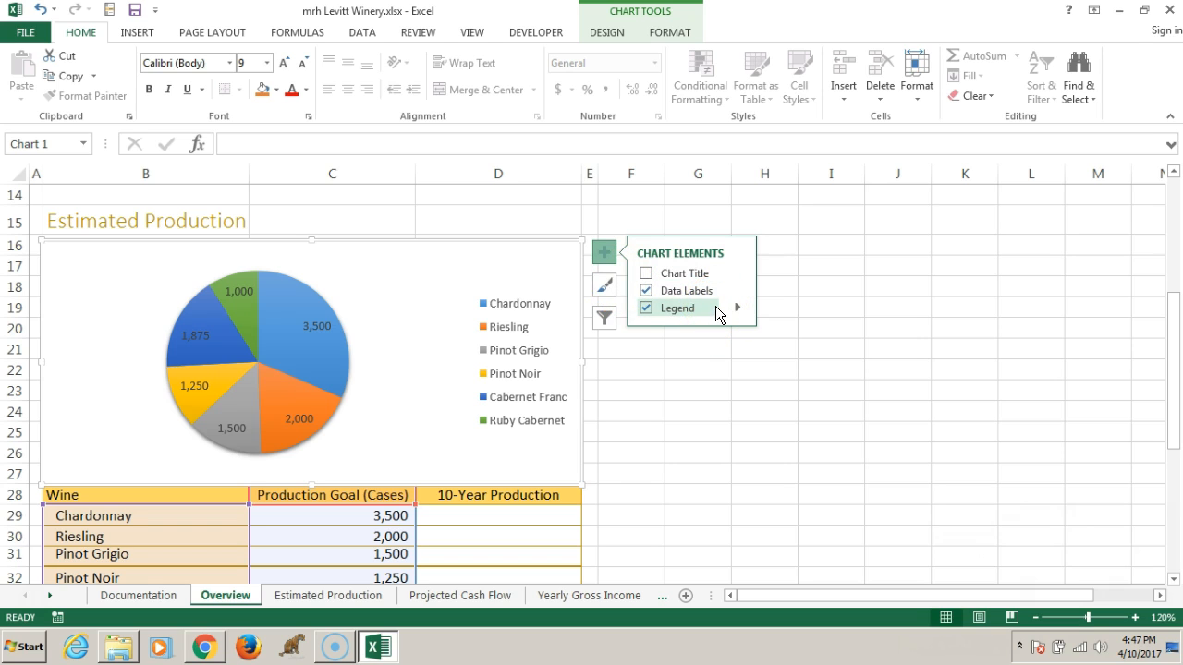
pyautogui.click(739, 310)
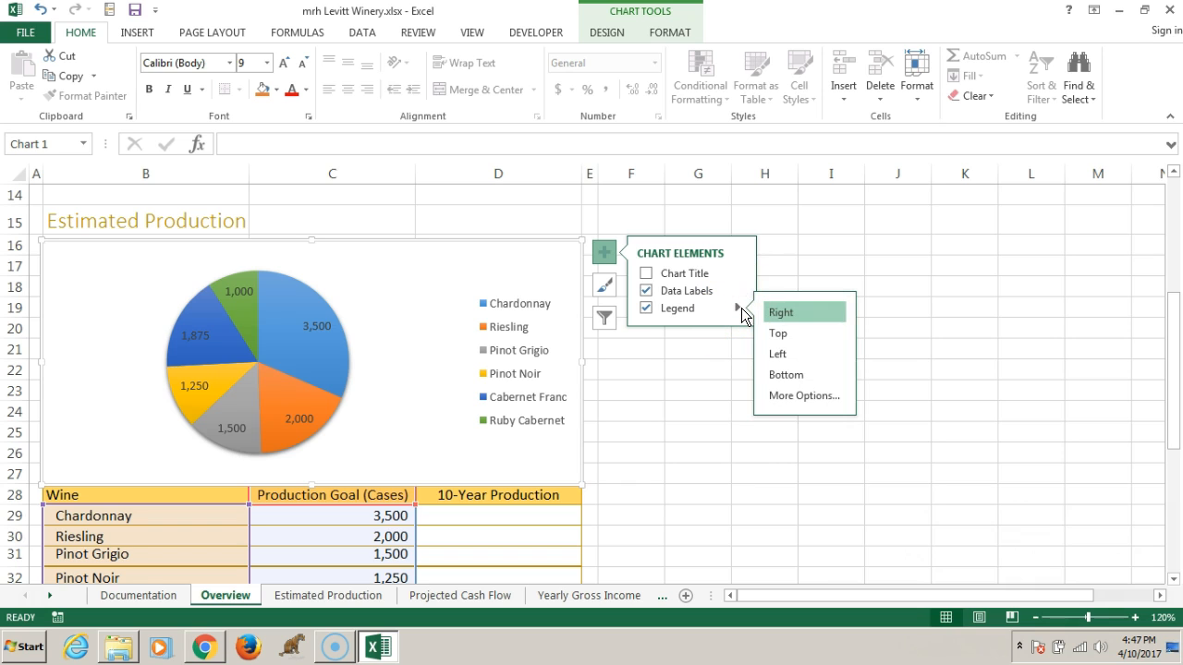
pyautogui.click(823, 397)
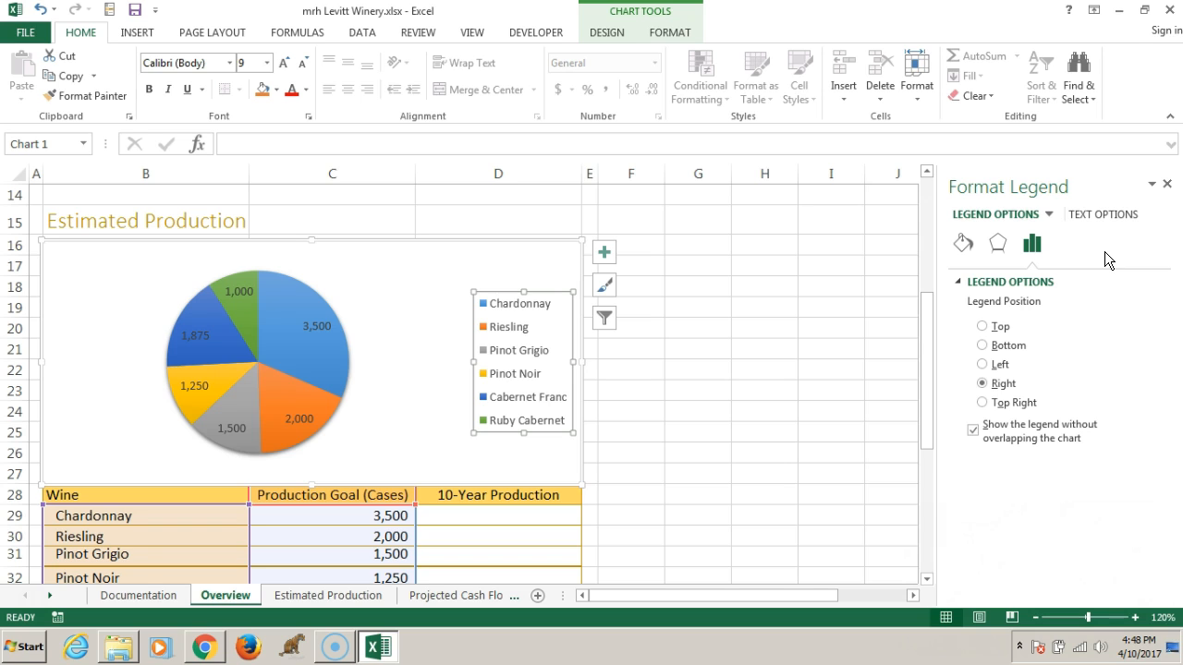
# Apply a solid fill to the pie chart legend in the theme color Gold, Accent 4, Lighter 60%
pyautogui.click(964, 246)
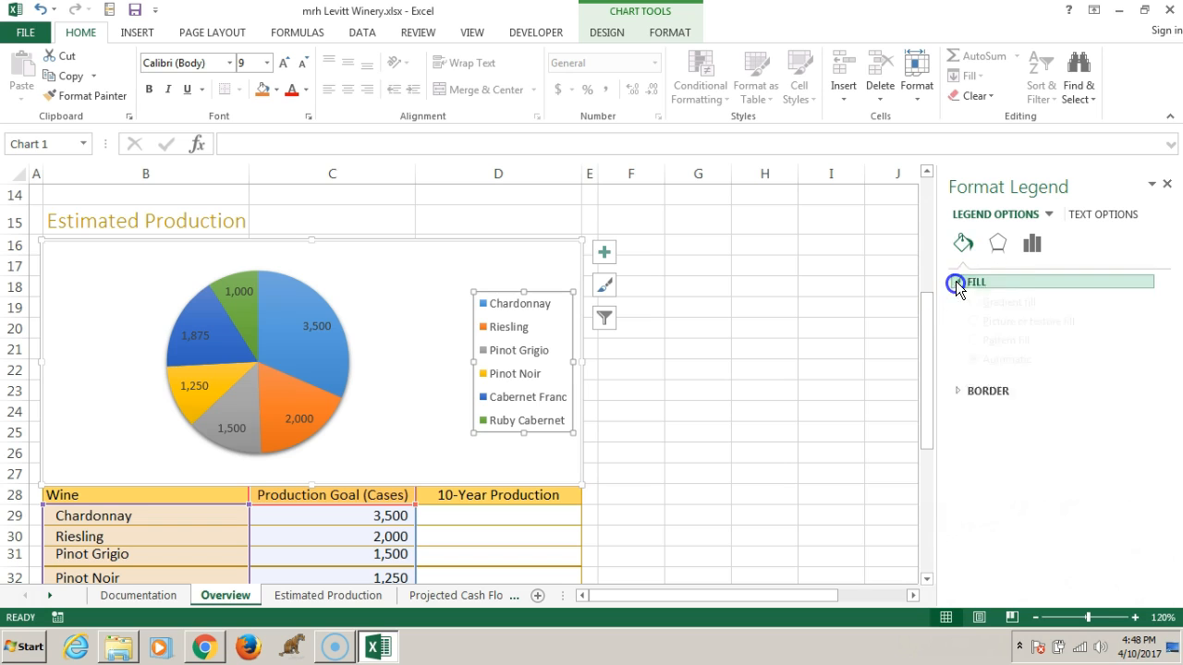
pyautogui.click(957, 280)
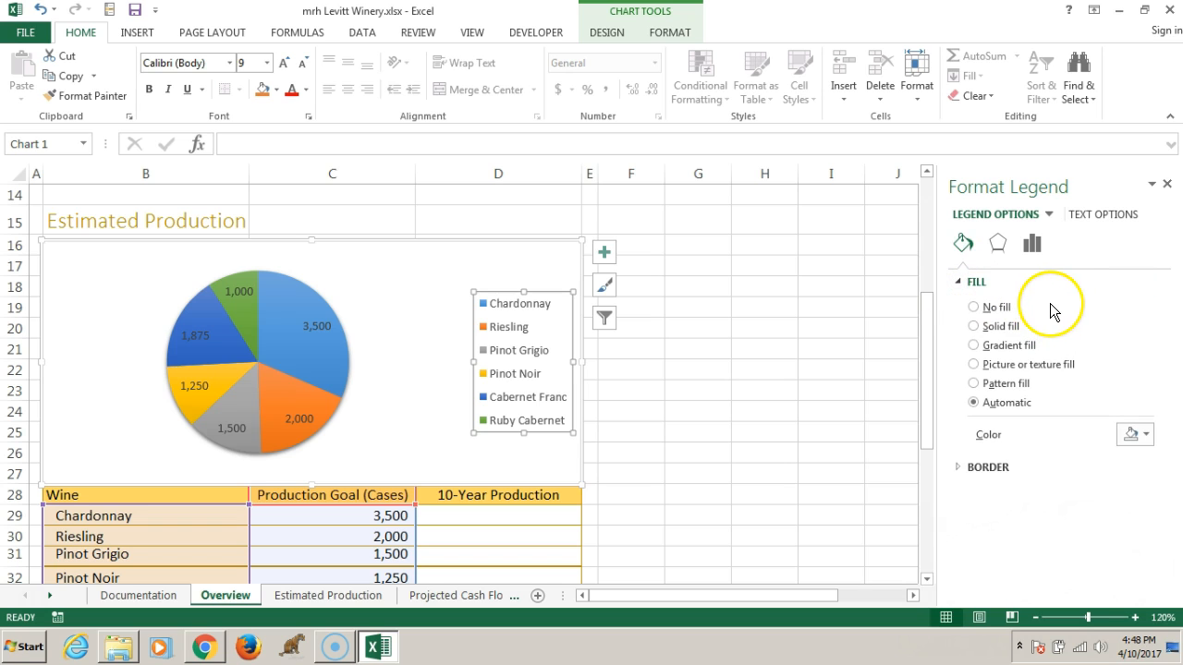
pyautogui.click(975, 326)
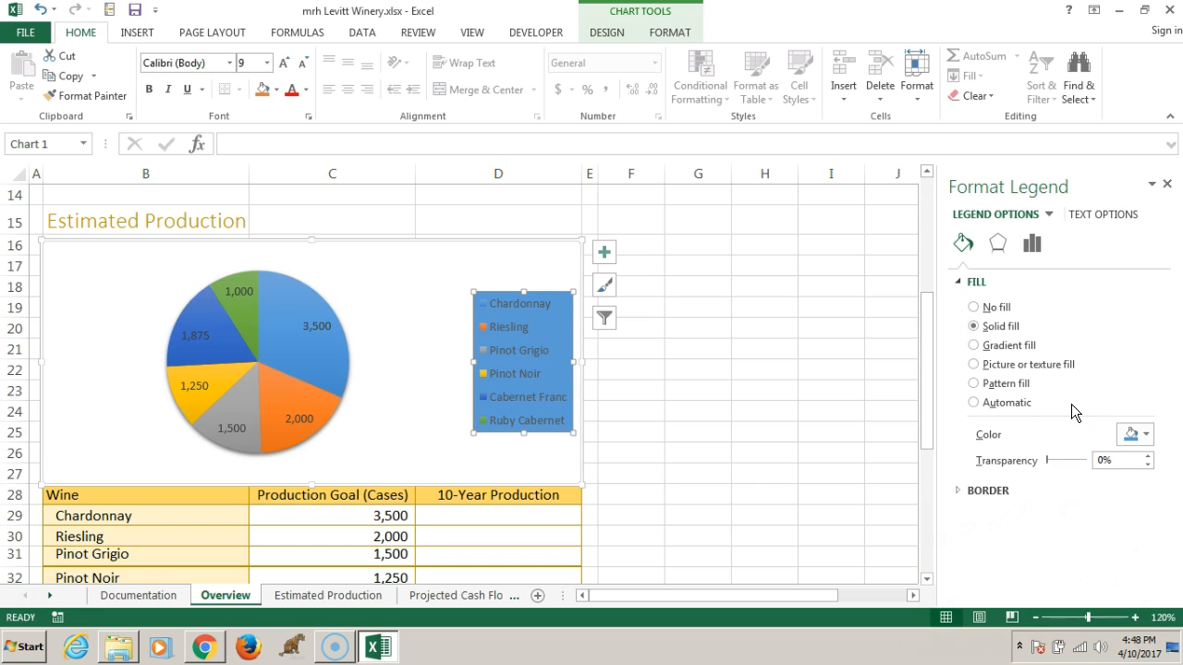
pyautogui.click(1143, 436)
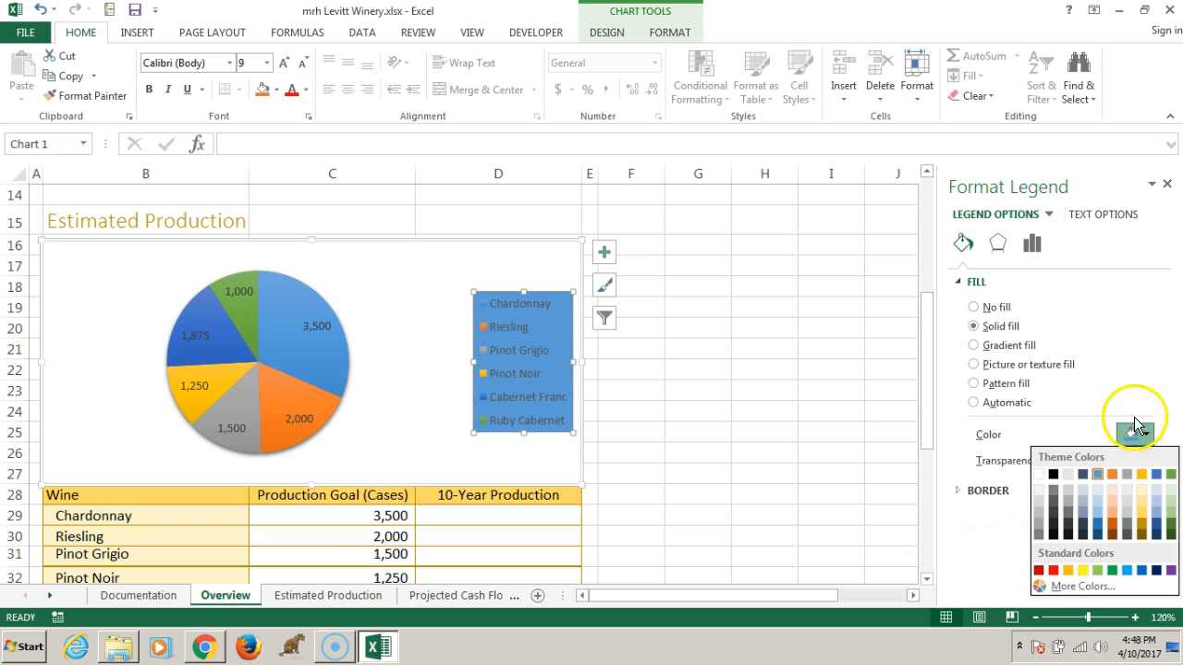
pyautogui.moveTo(928, 336); pyautogui.dragTo(917, 358)
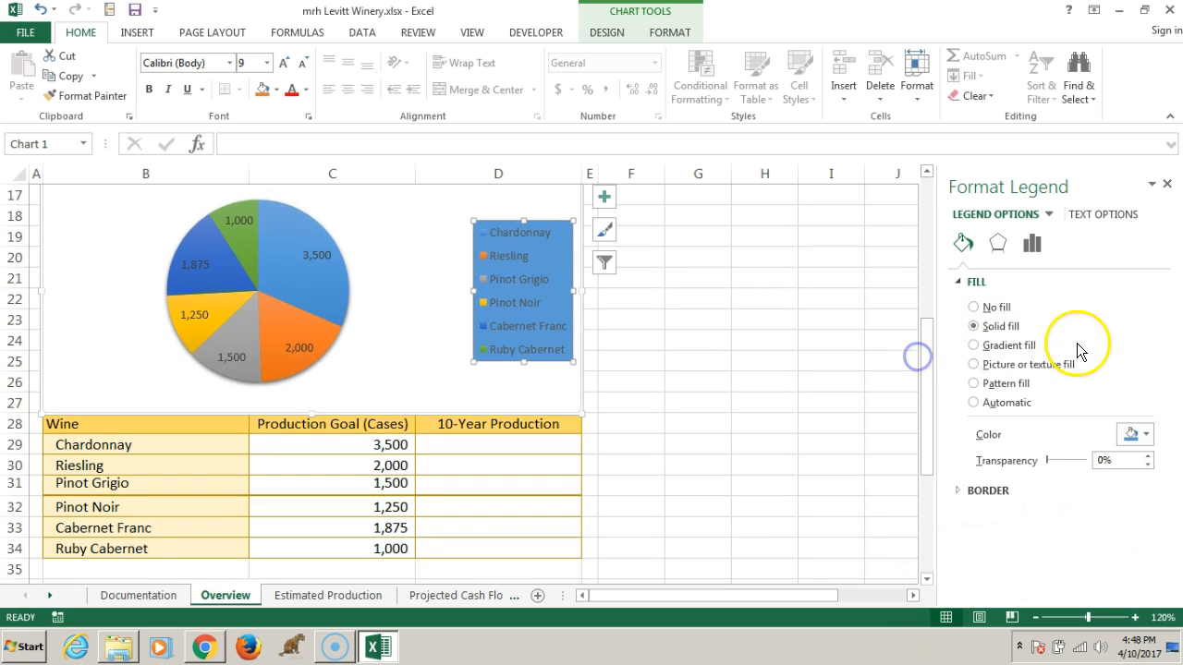
pyautogui.click(1147, 435)
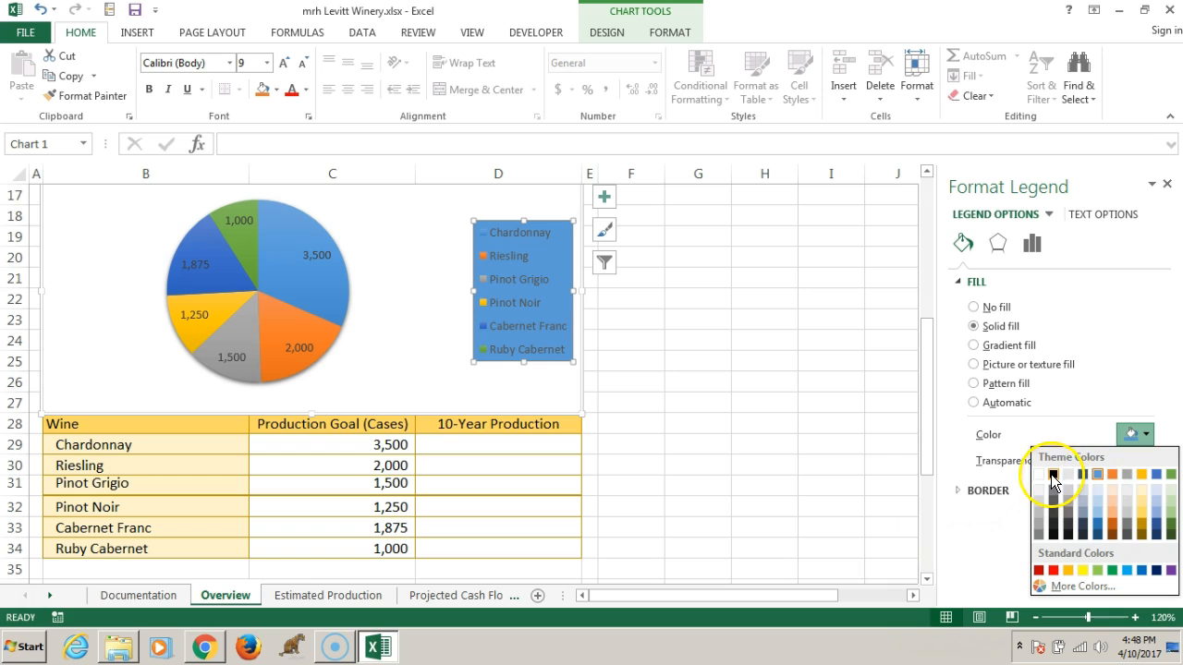
pyautogui.click(1142, 508)
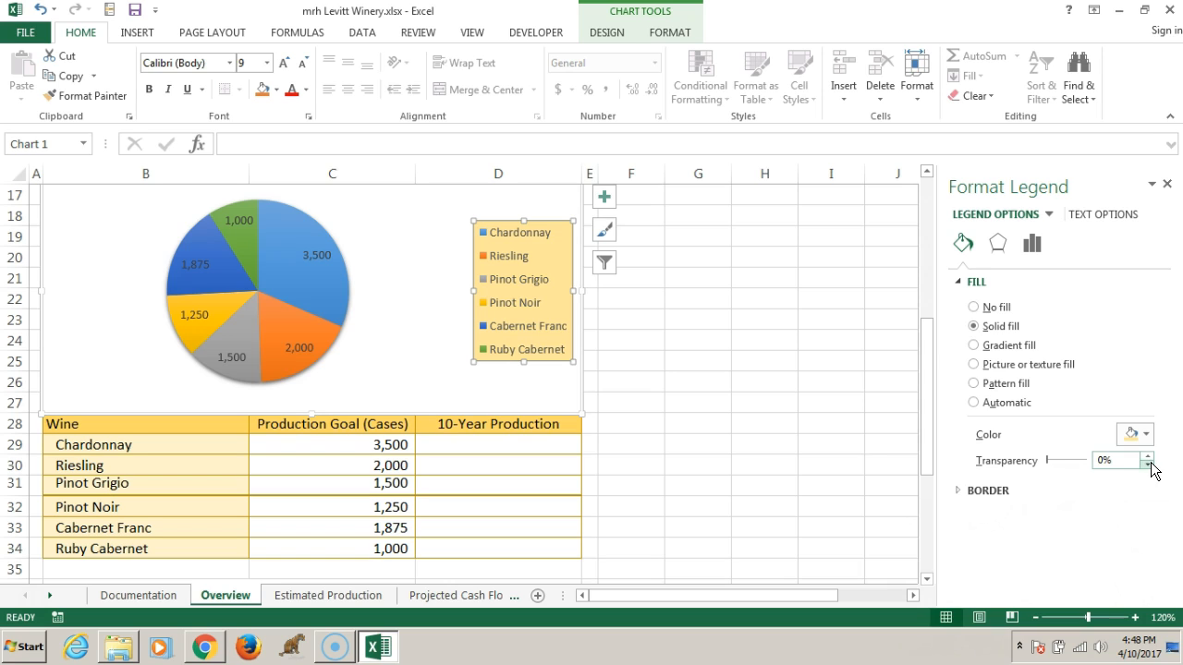
# Give the pie chart legend a solid line border in the theme color Gray - 50%, Accent 3, Lighter 80%
pyautogui.click(956, 490)
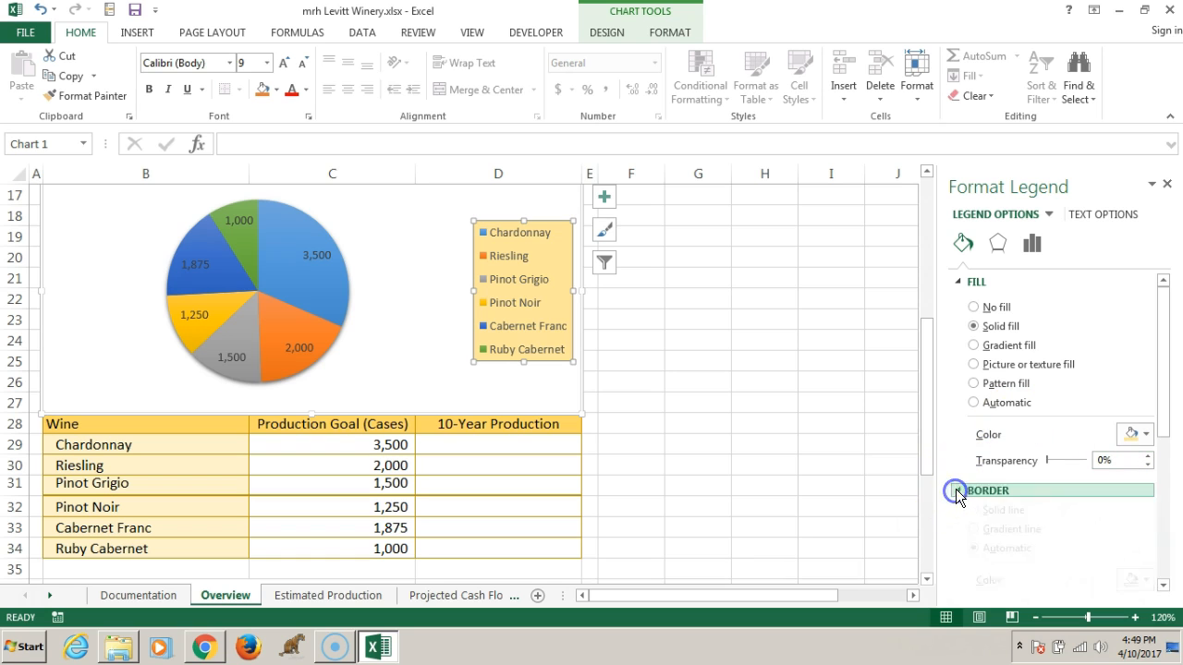
pyautogui.moveTo(1157, 399); pyautogui.dragTo(1162, 476)
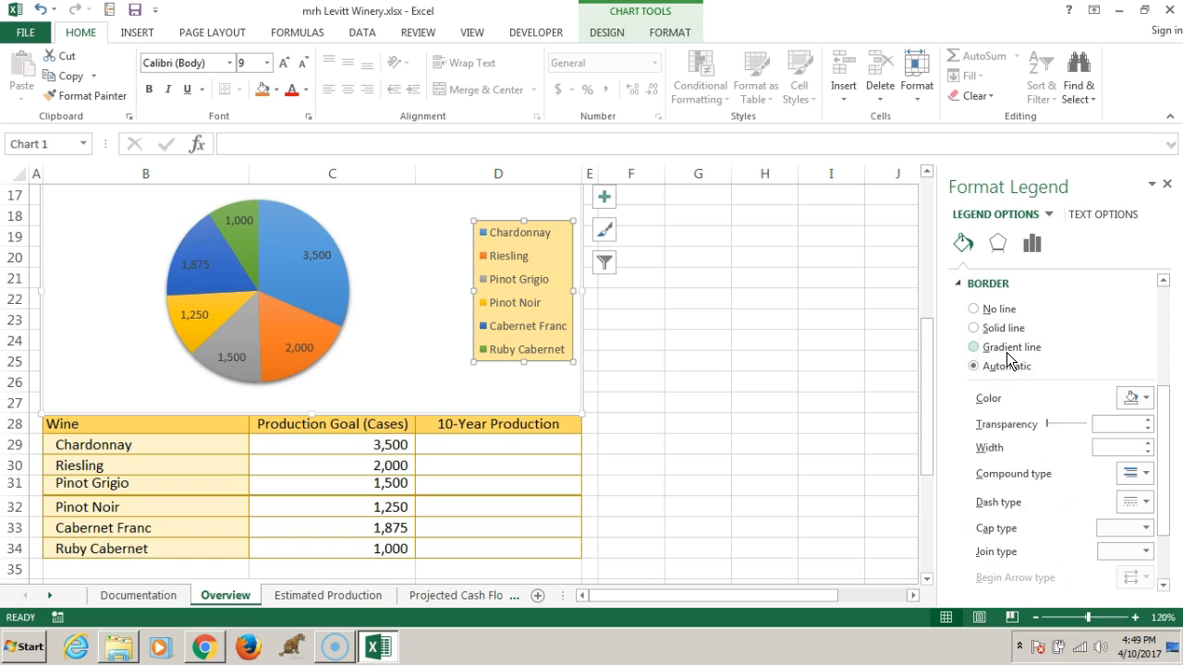
pyautogui.click(974, 328)
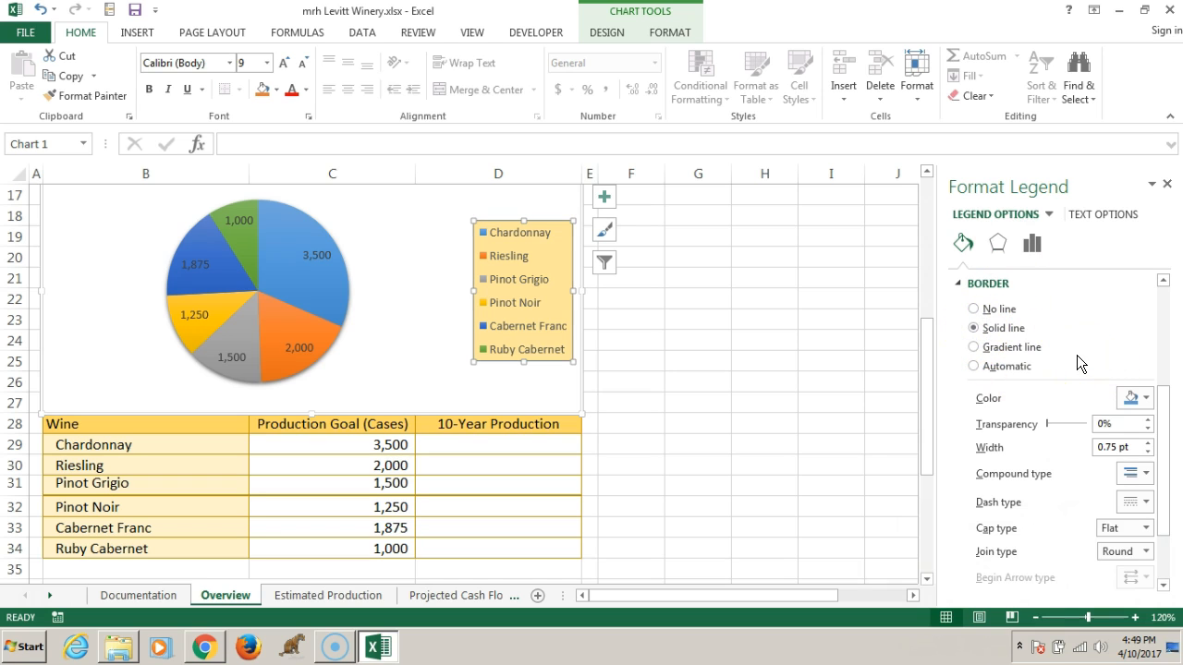
pyautogui.click(1145, 399)
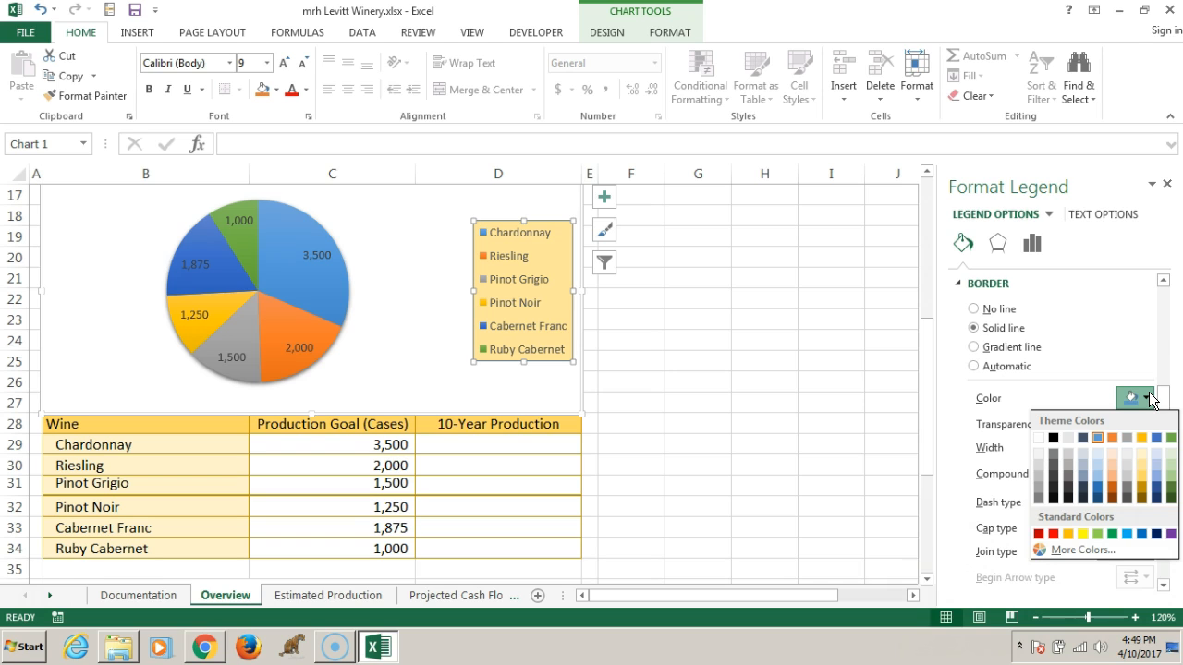
pyautogui.click(1125, 451)
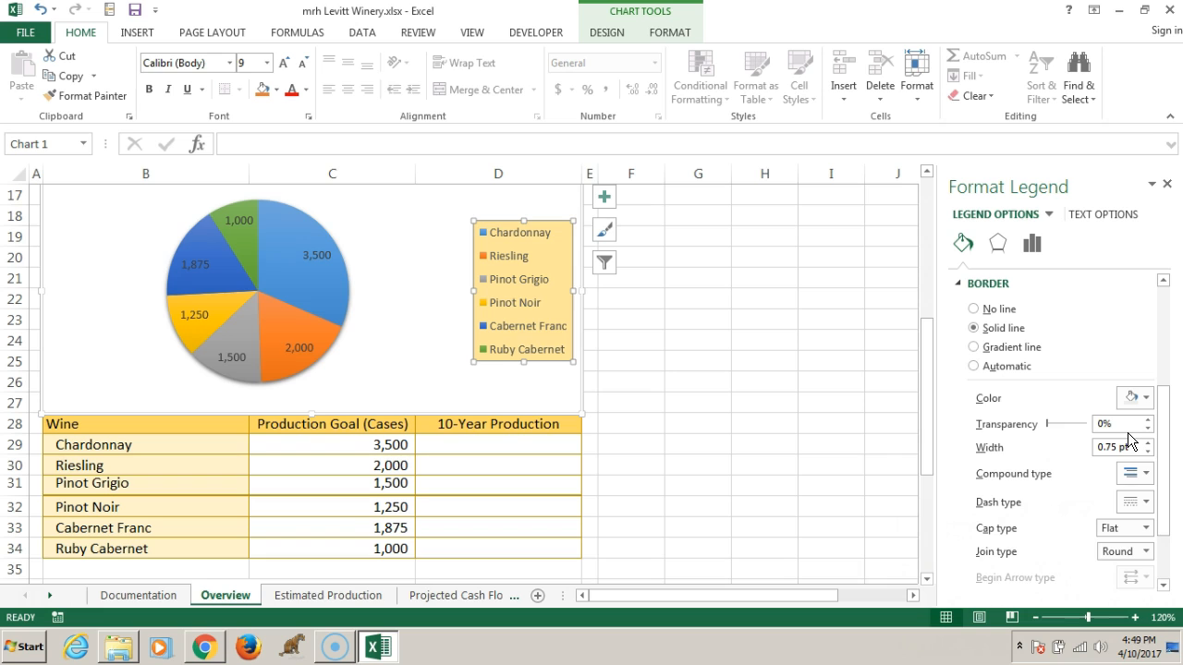
# Apply the Offset Diagonal Bottom Right outer shadow preset to the pie chart legend and save the workbook
pyautogui.click(997, 245)
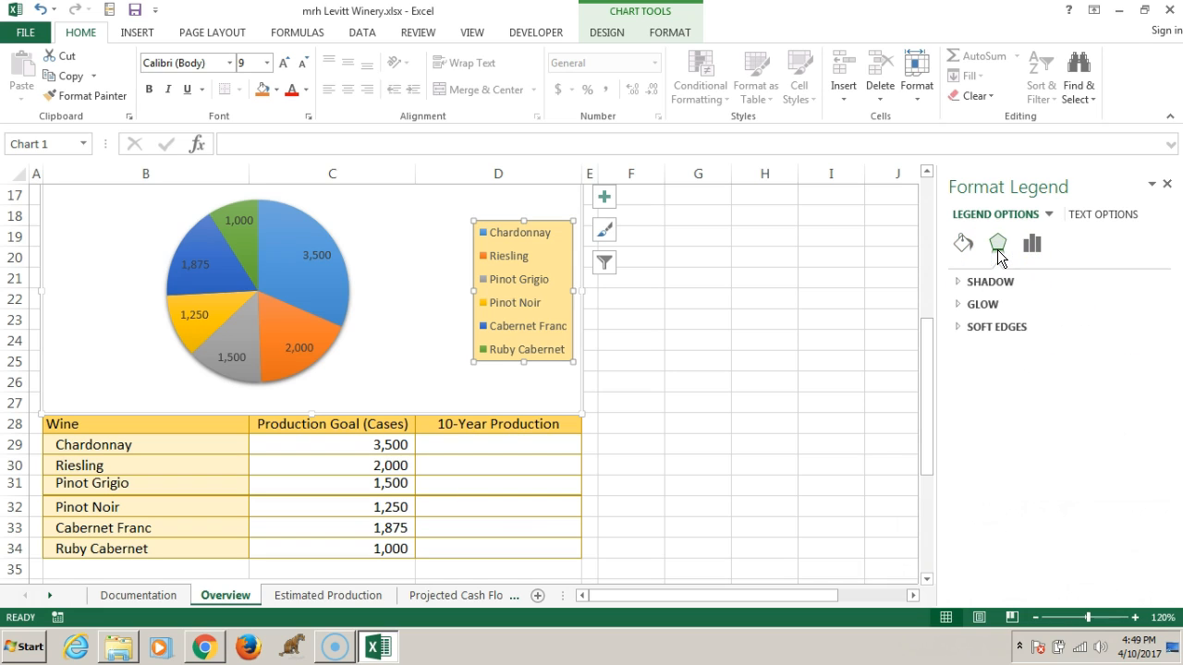
pyautogui.click(985, 282)
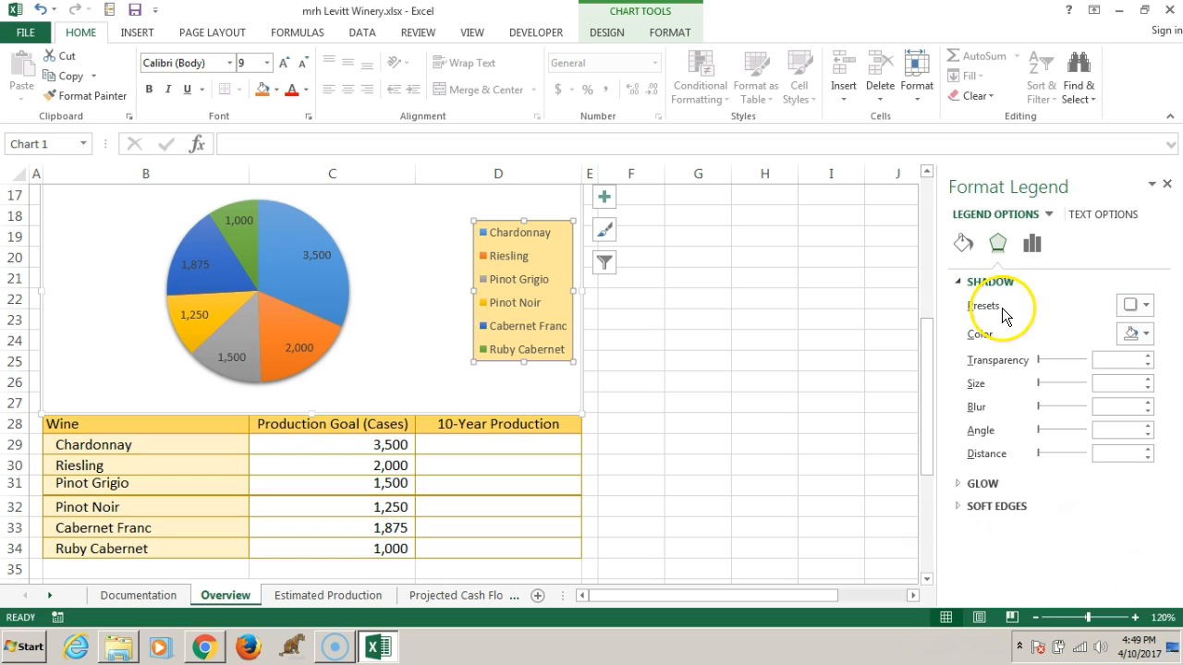
pyautogui.click(1143, 309)
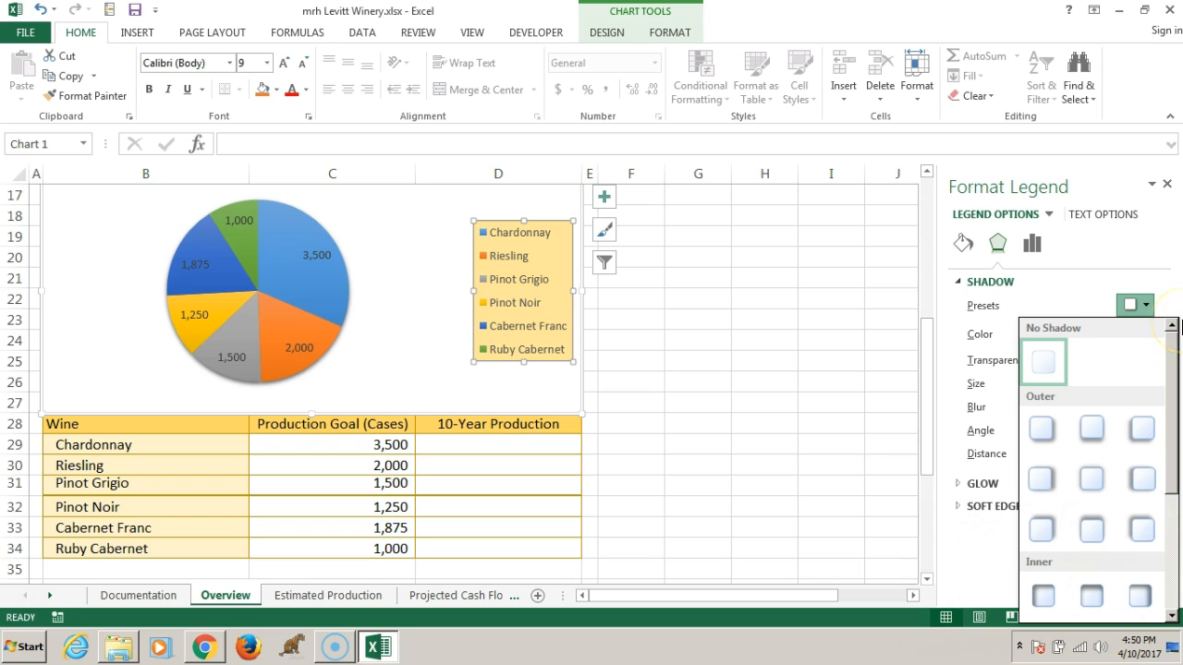
pyautogui.click(1039, 430)
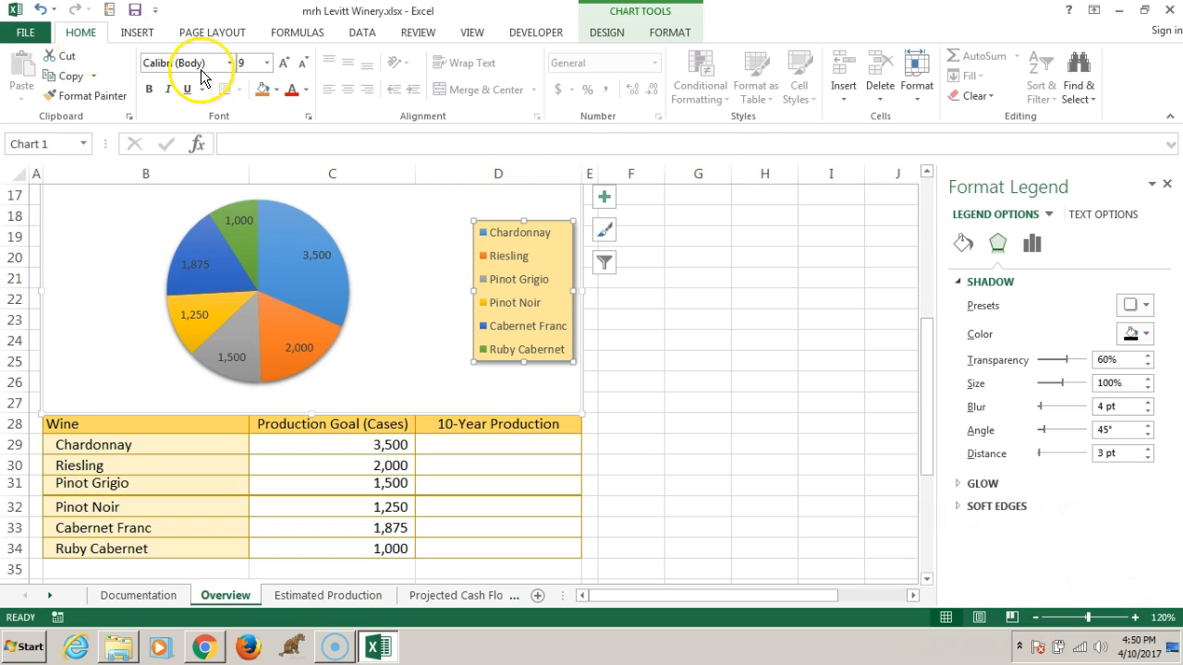
pyautogui.click(136, 11)
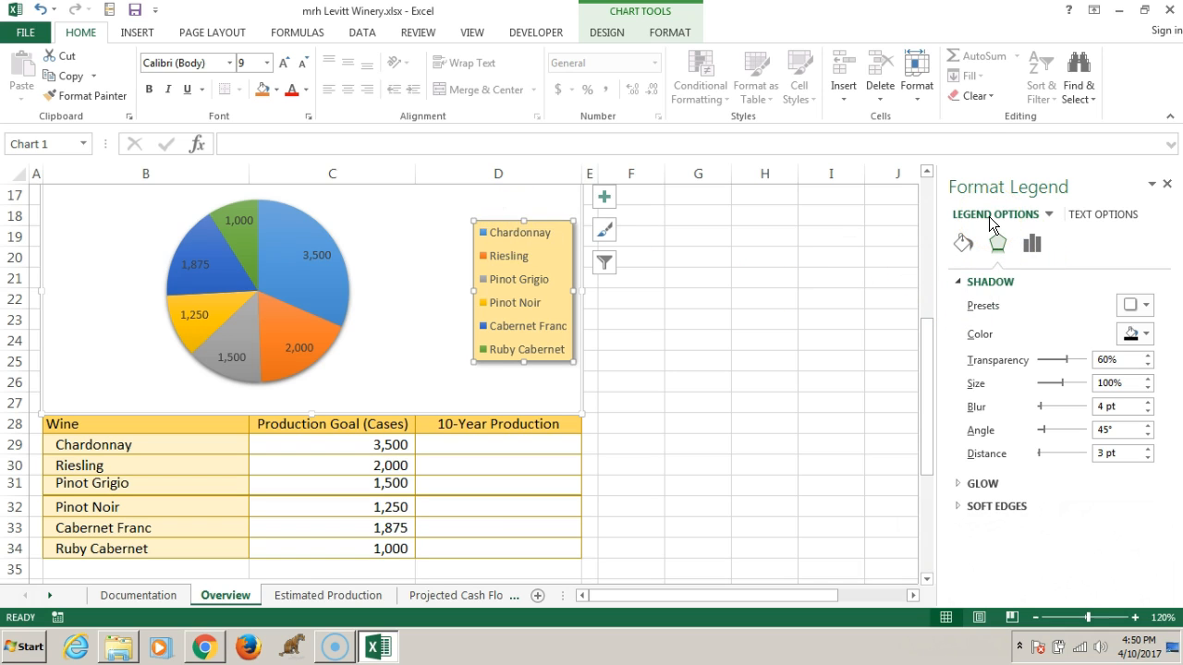
# Make the pie chart's data labels show percentages instead of values and place them at the Outside End position
pyautogui.click(1052, 214)
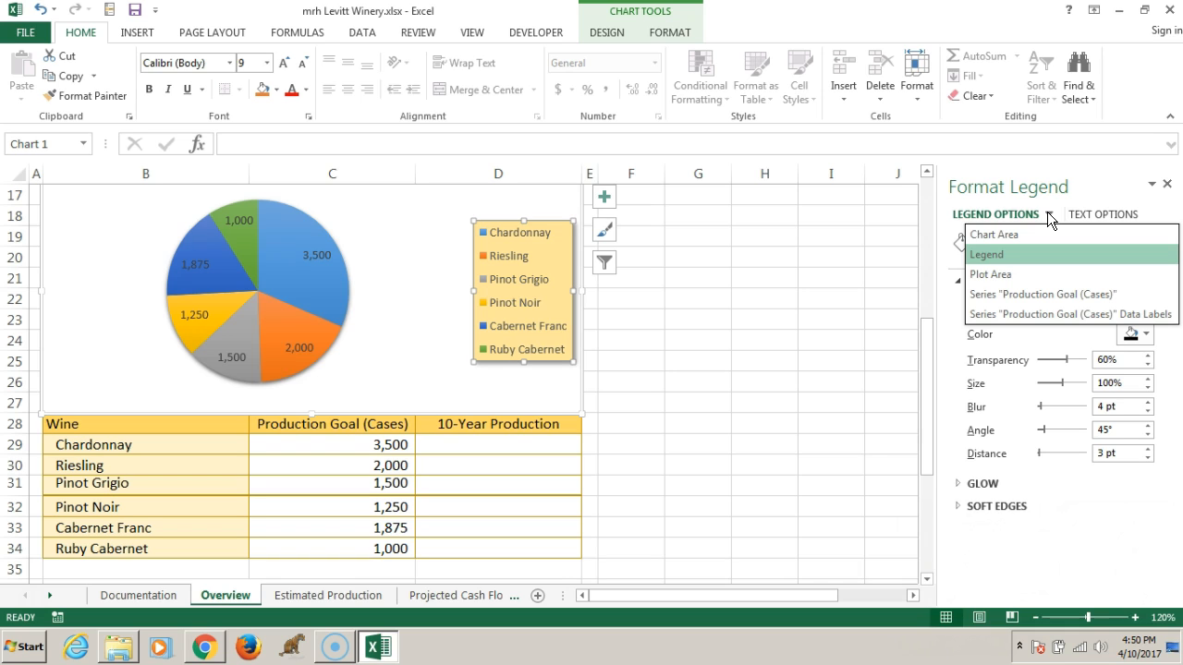
pyautogui.click(1009, 314)
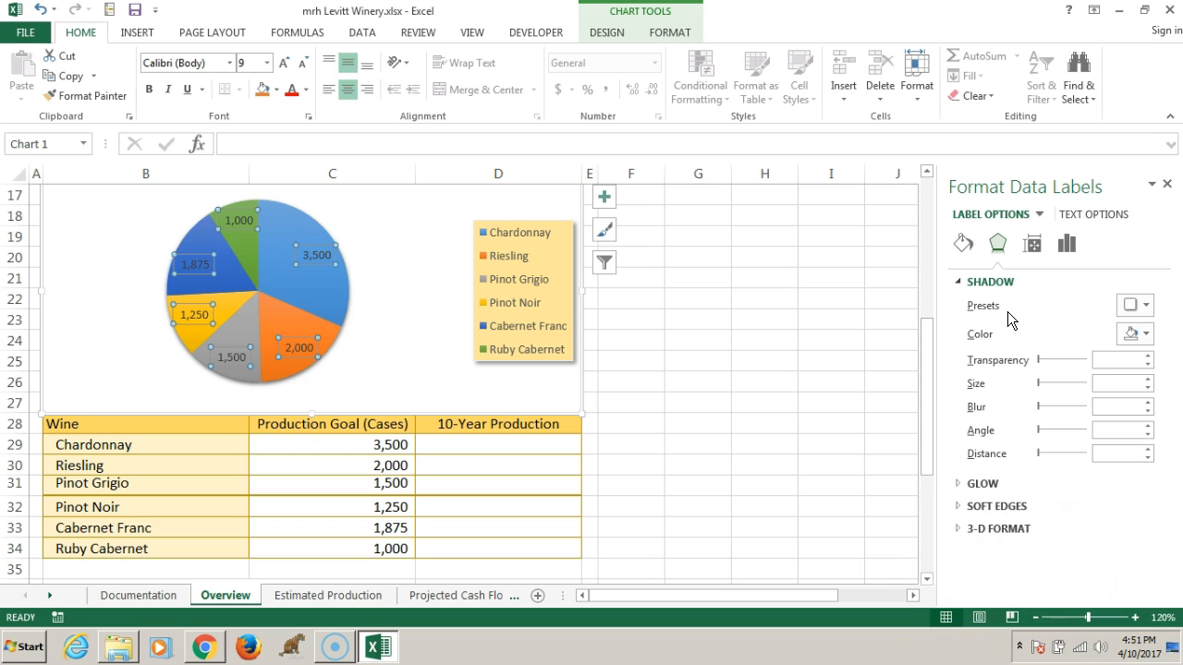
pyautogui.click(1066, 243)
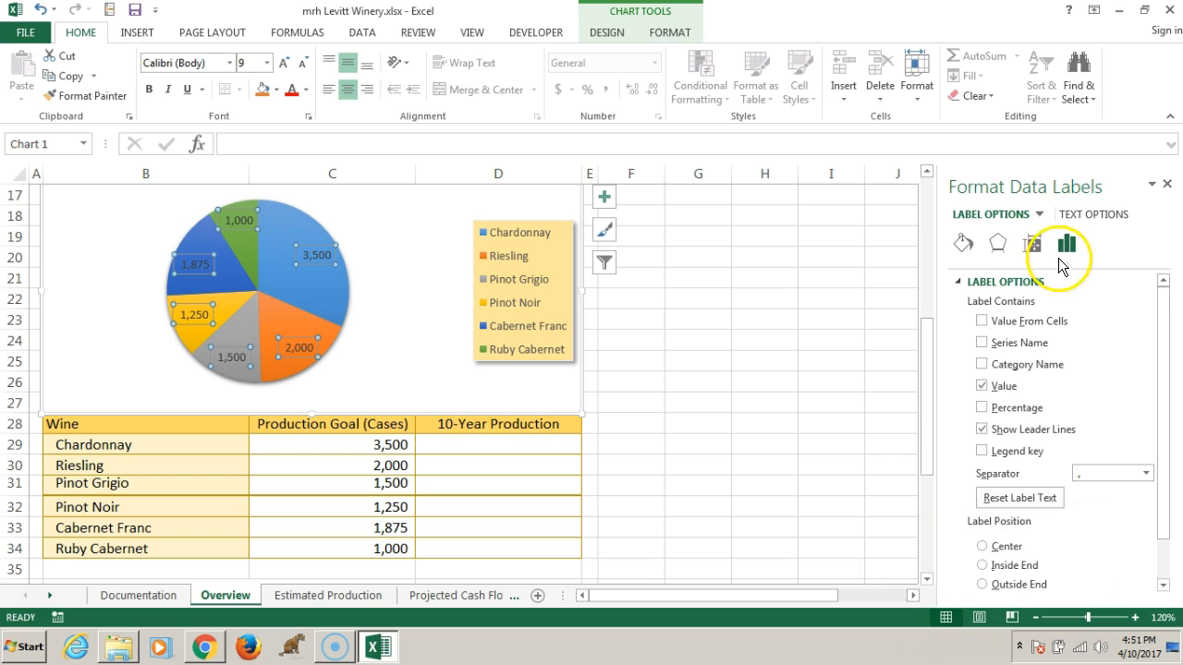
pyautogui.click(981, 407)
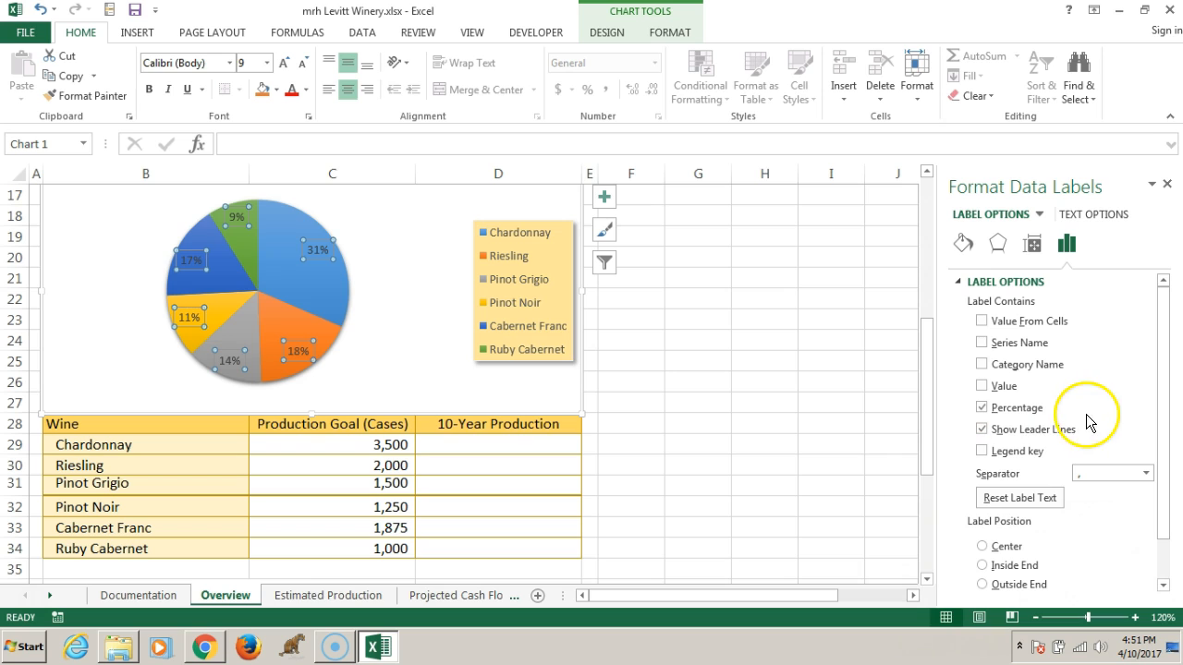
pyautogui.click(1161, 364)
pyautogui.moveTo(1160, 365); pyautogui.dragTo(1166, 449)
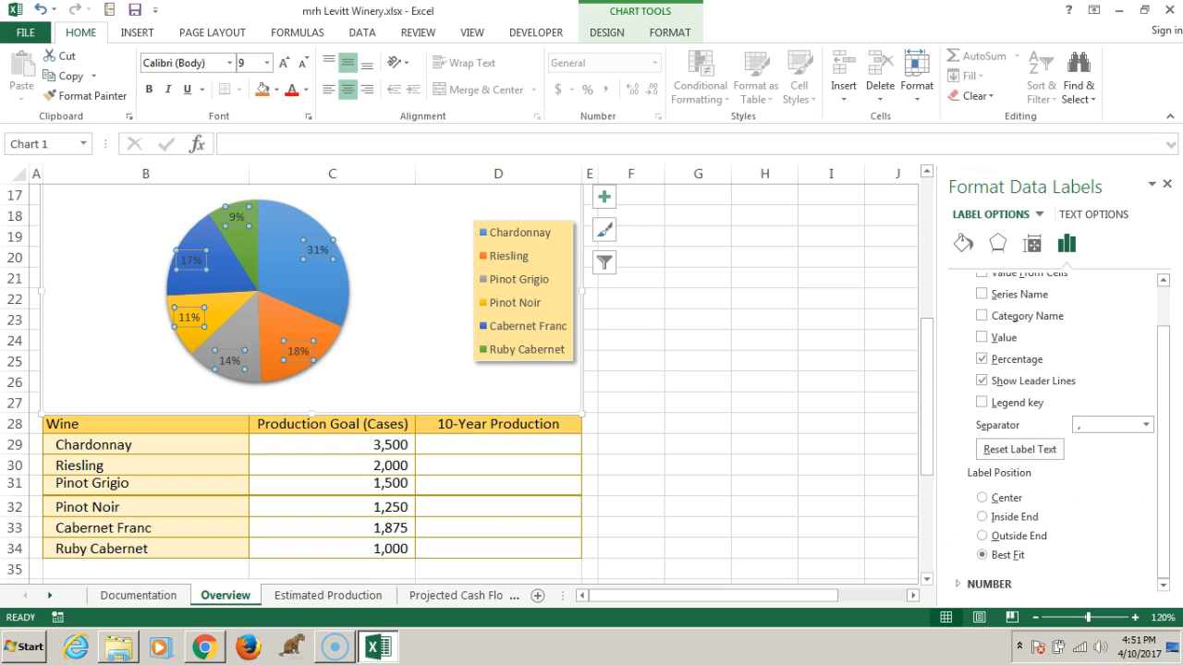
pyautogui.click(981, 536)
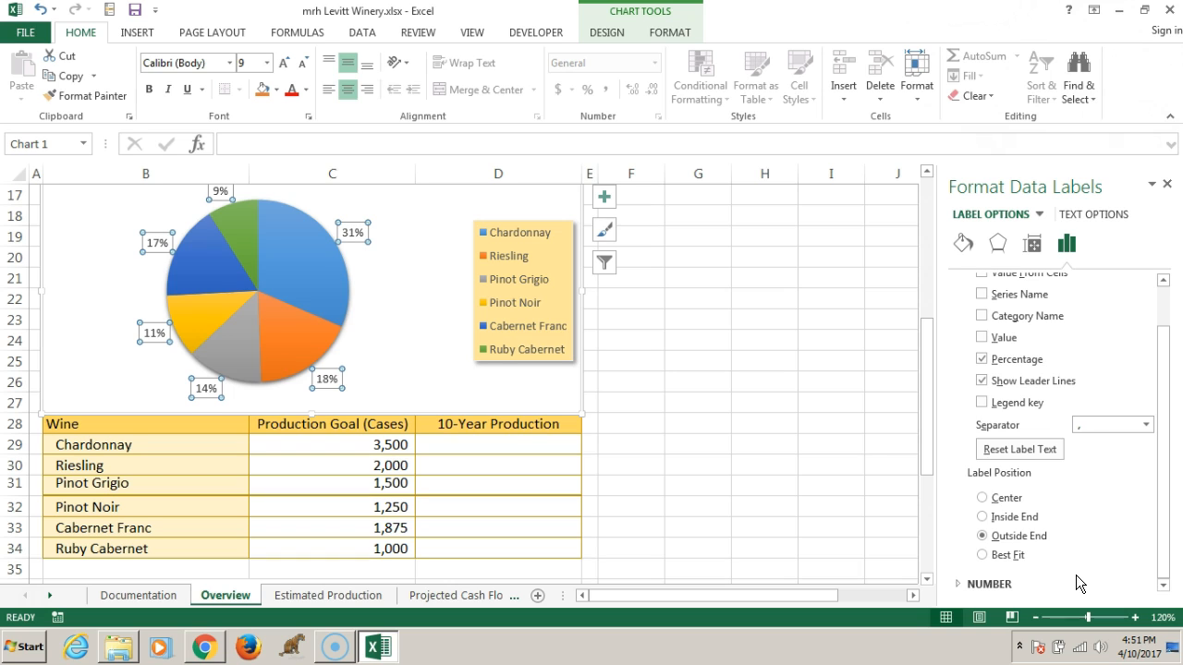
# Set the number format of the pie chart's data labels to Percentage with 1 decimal place
pyautogui.click(1163, 516)
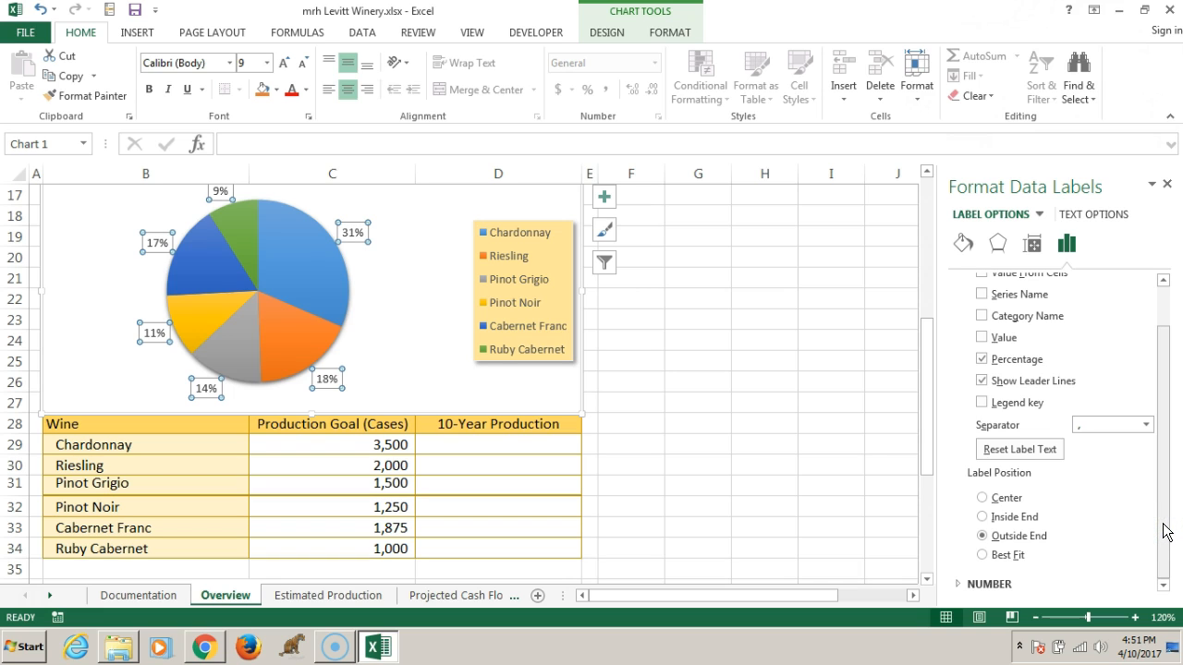
pyautogui.click(958, 584)
pyautogui.click(1164, 574)
pyautogui.click(1164, 523)
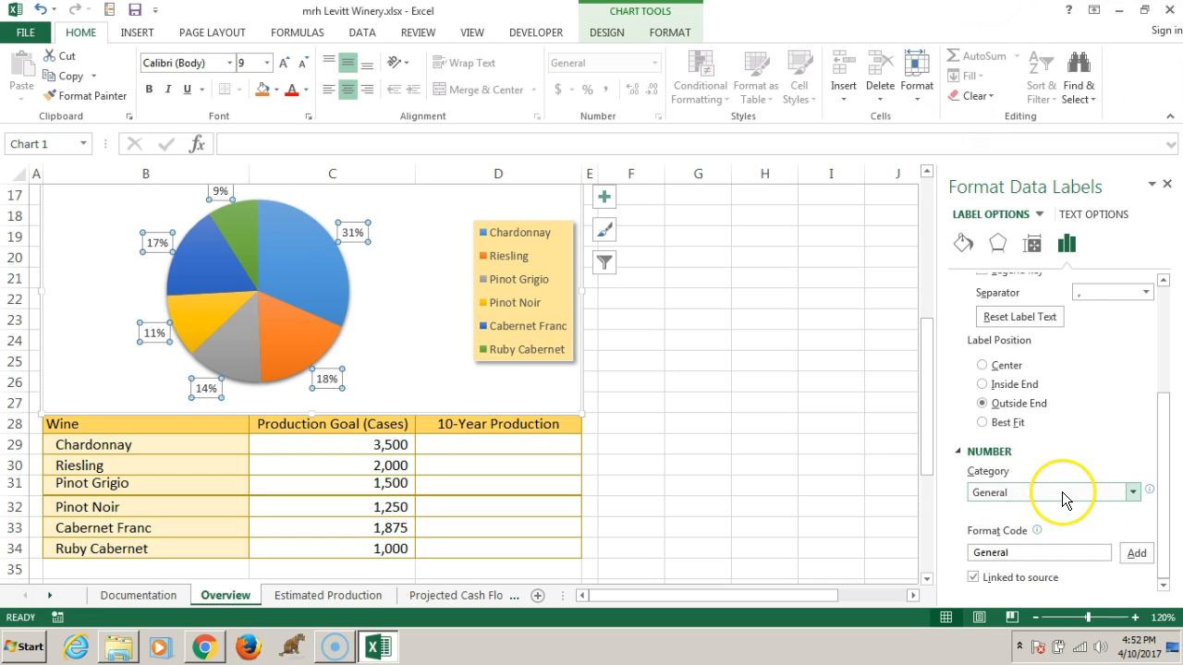
pyautogui.click(1133, 492)
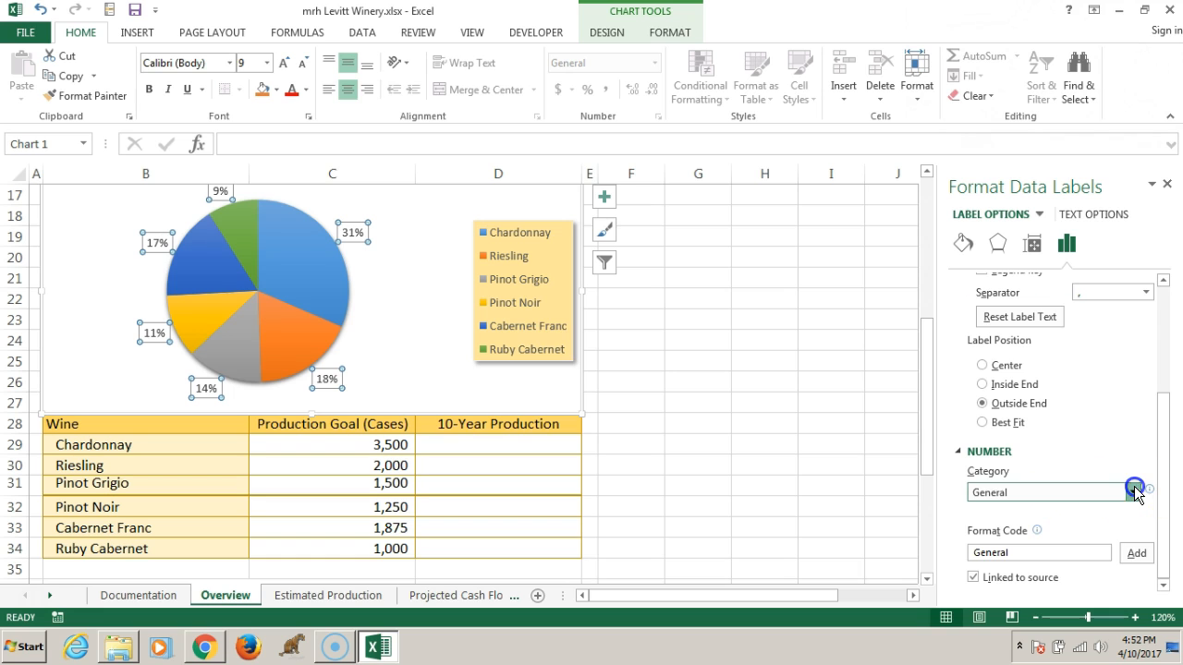
pyautogui.click(1016, 392)
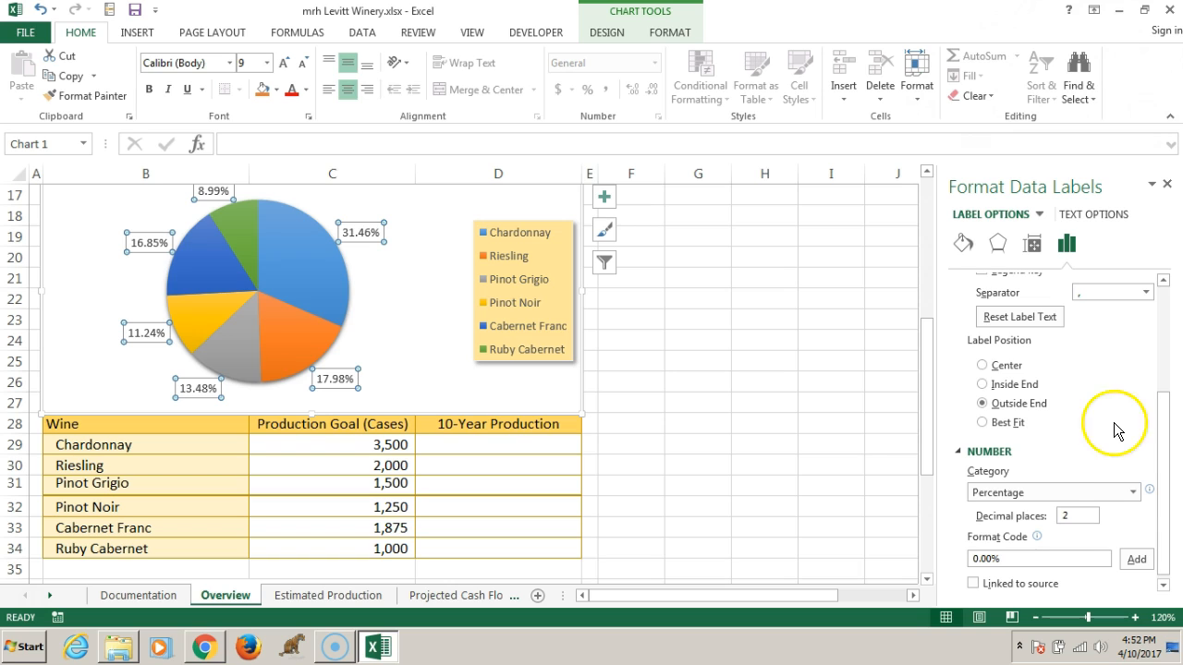
pyautogui.moveTo(1075, 515); pyautogui.dragTo(1047, 526)
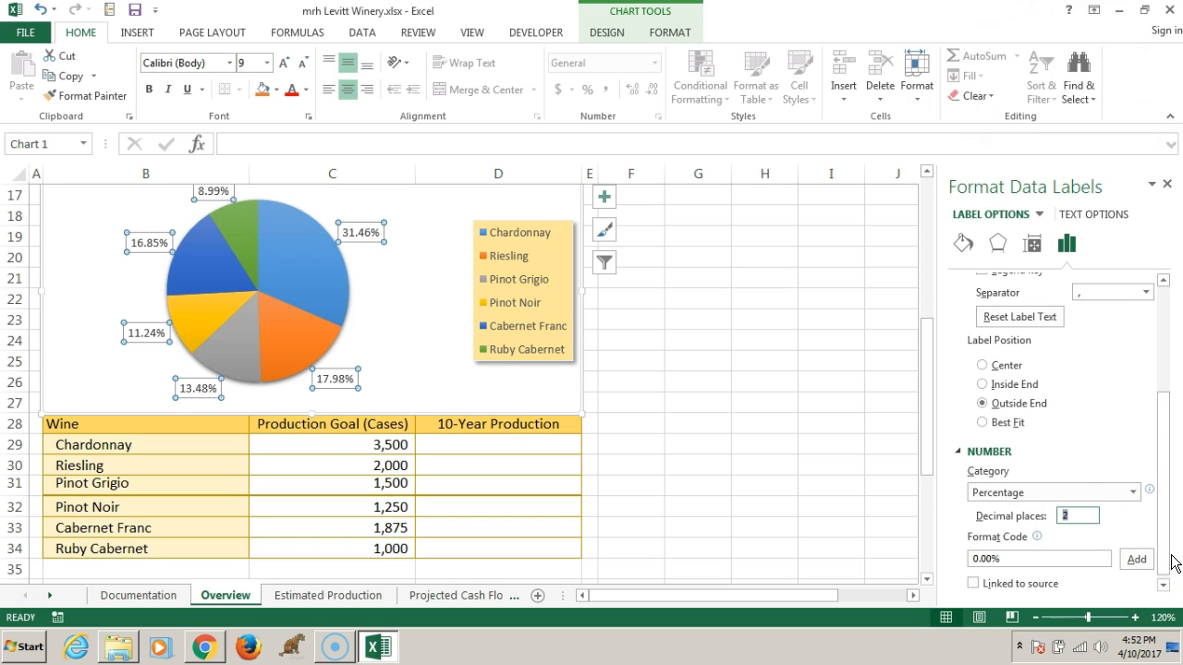
pyautogui.write('1')
pyautogui.press('Return')
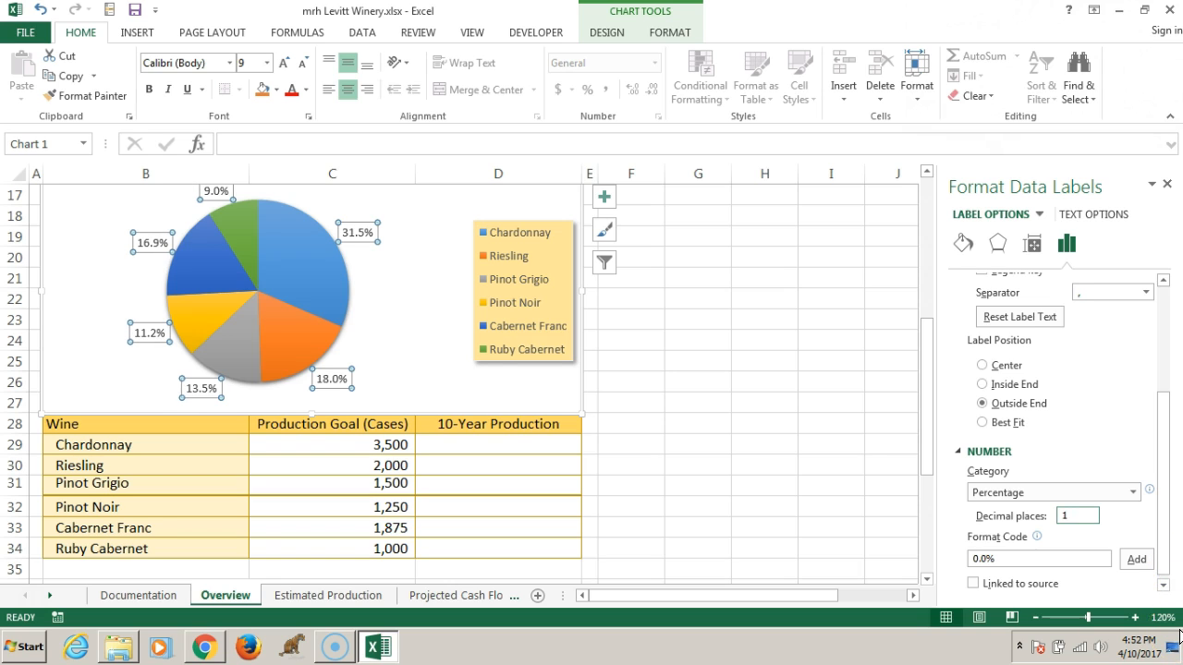
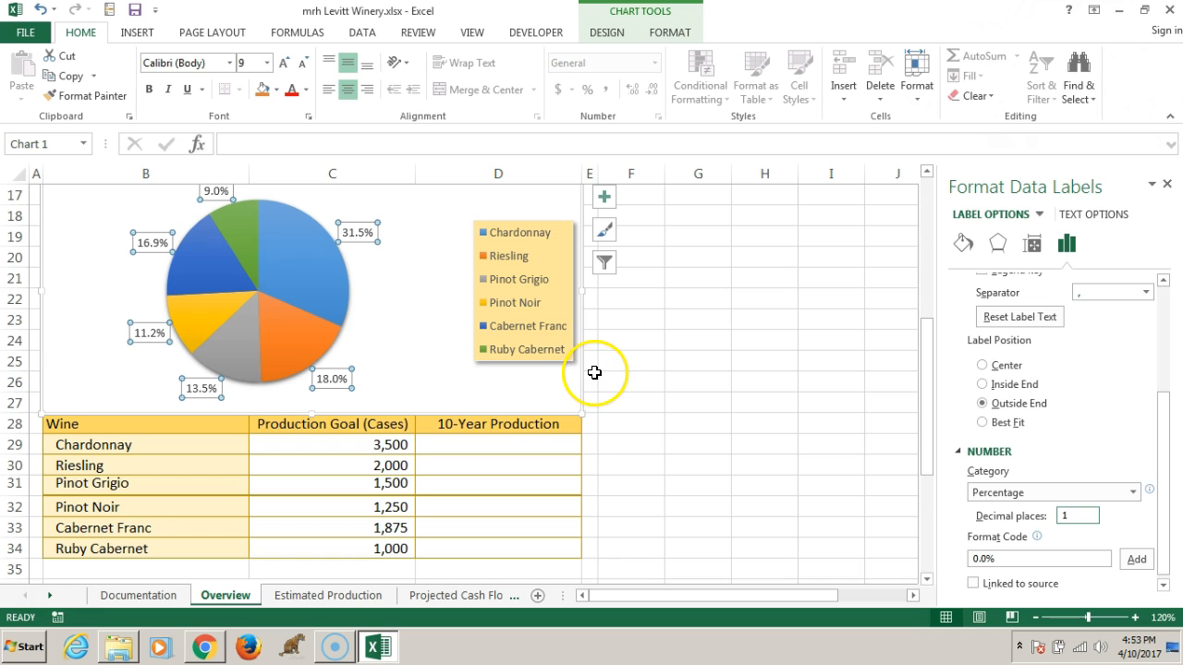
# Fill only the Cabernet Franc slice of the pie chart with a light green theme color
pyautogui.click(262, 245)
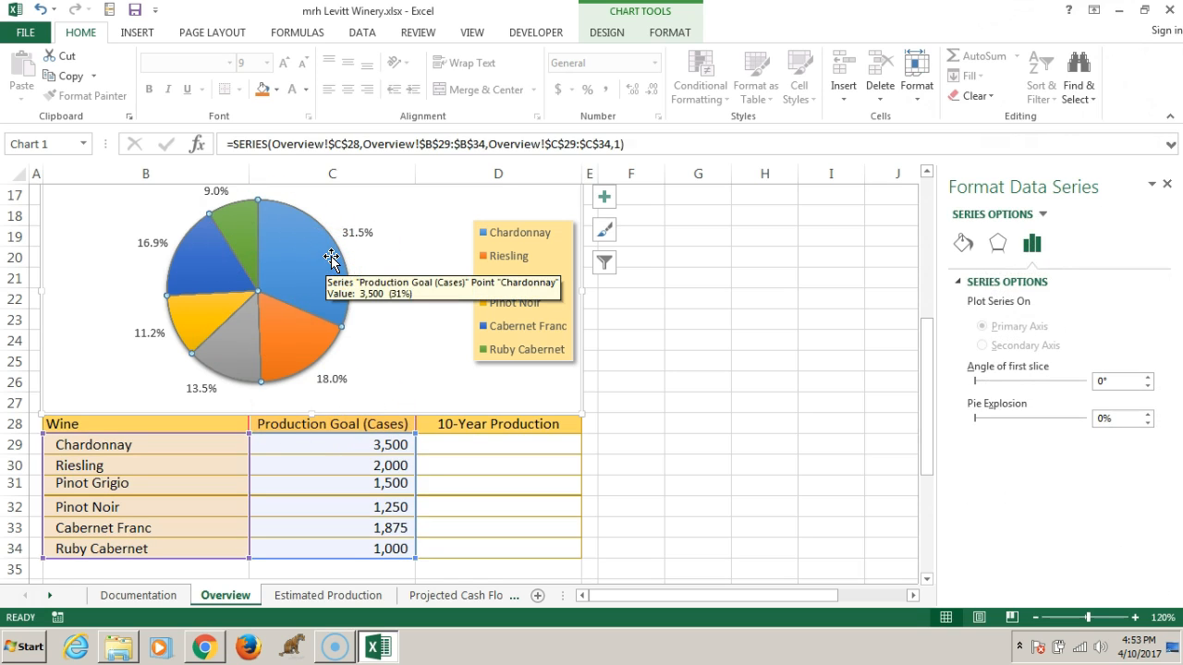
pyautogui.click(319, 328)
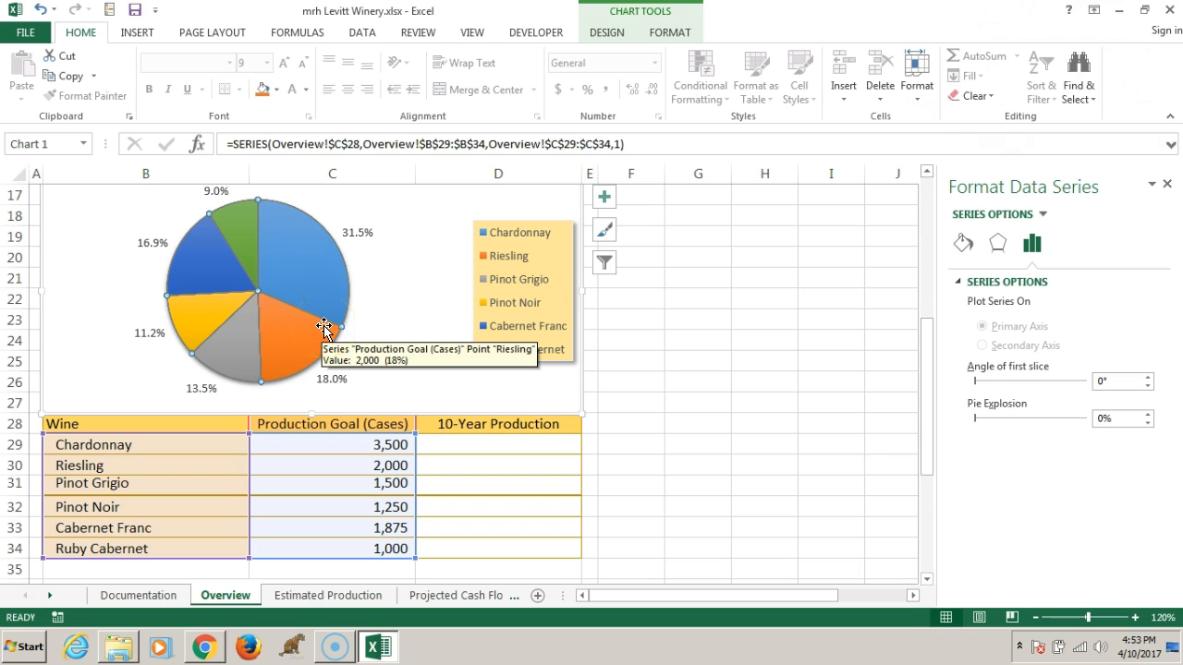
pyautogui.click(225, 277)
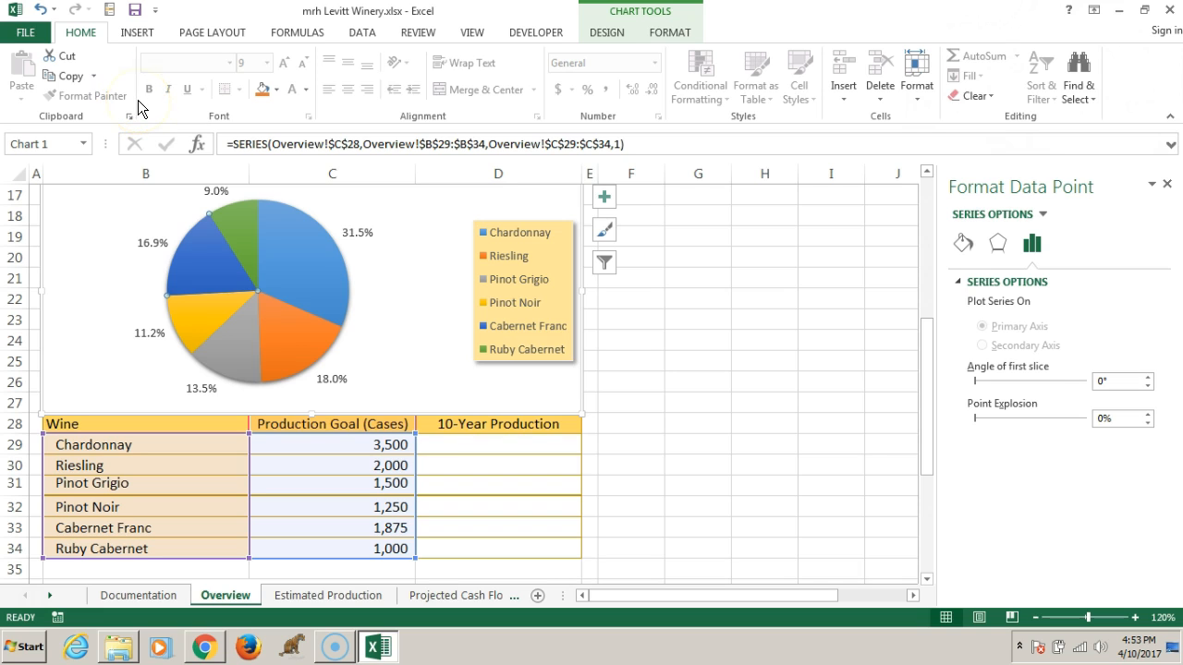
pyautogui.click(279, 91)
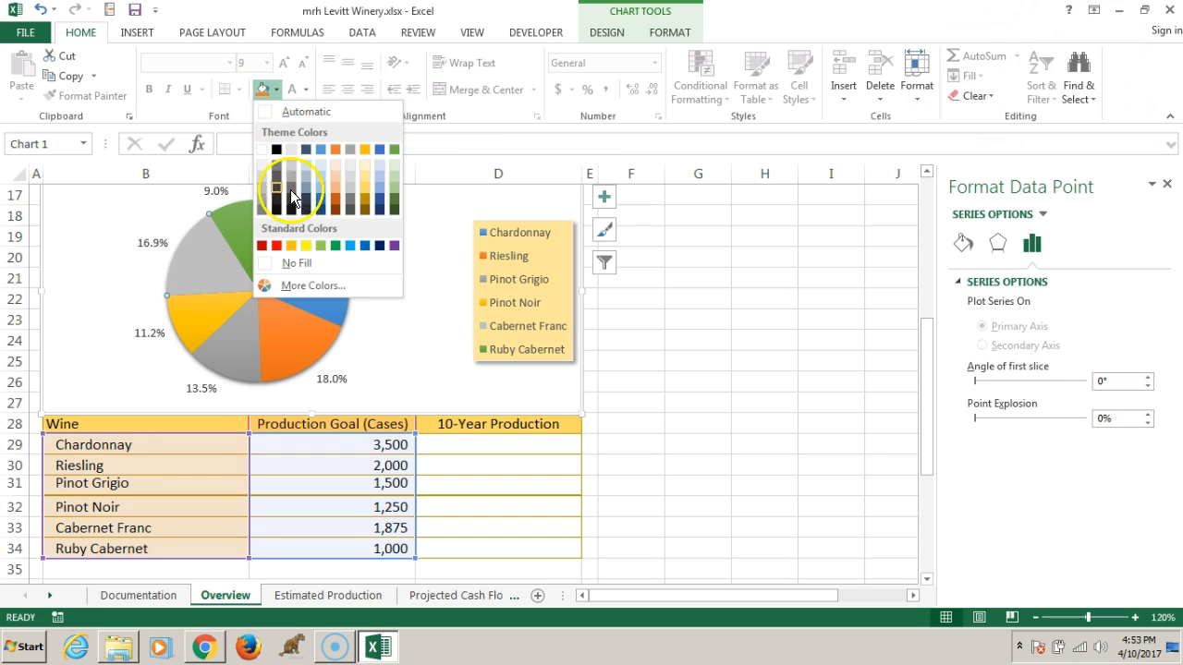
pyautogui.click(393, 190)
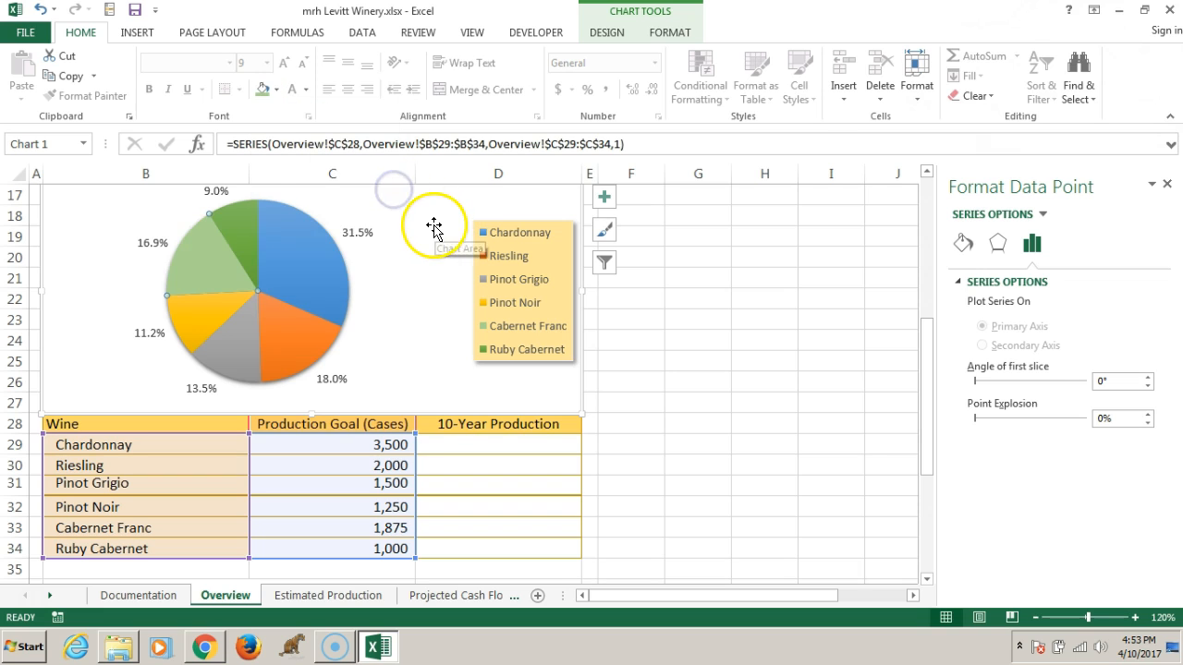
# Fill the pie chart's chart area with the theme color Gold, Accent 4, Lighter 80%
pyautogui.moveTo(221, 263)
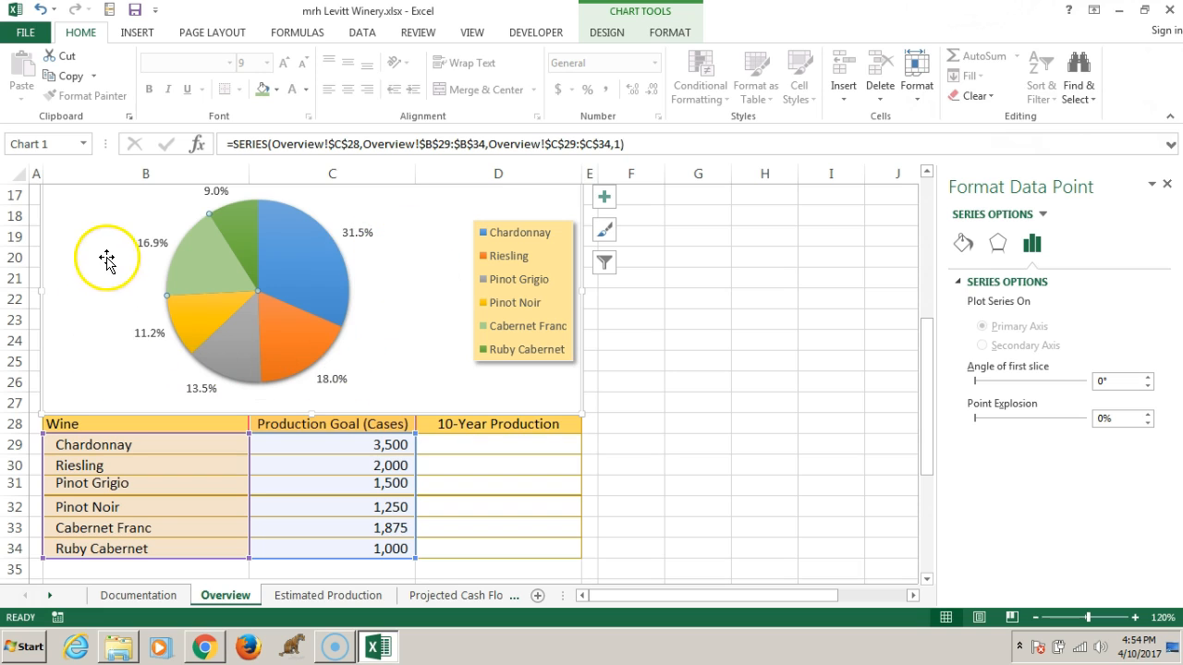
pyautogui.moveTo(210, 303)
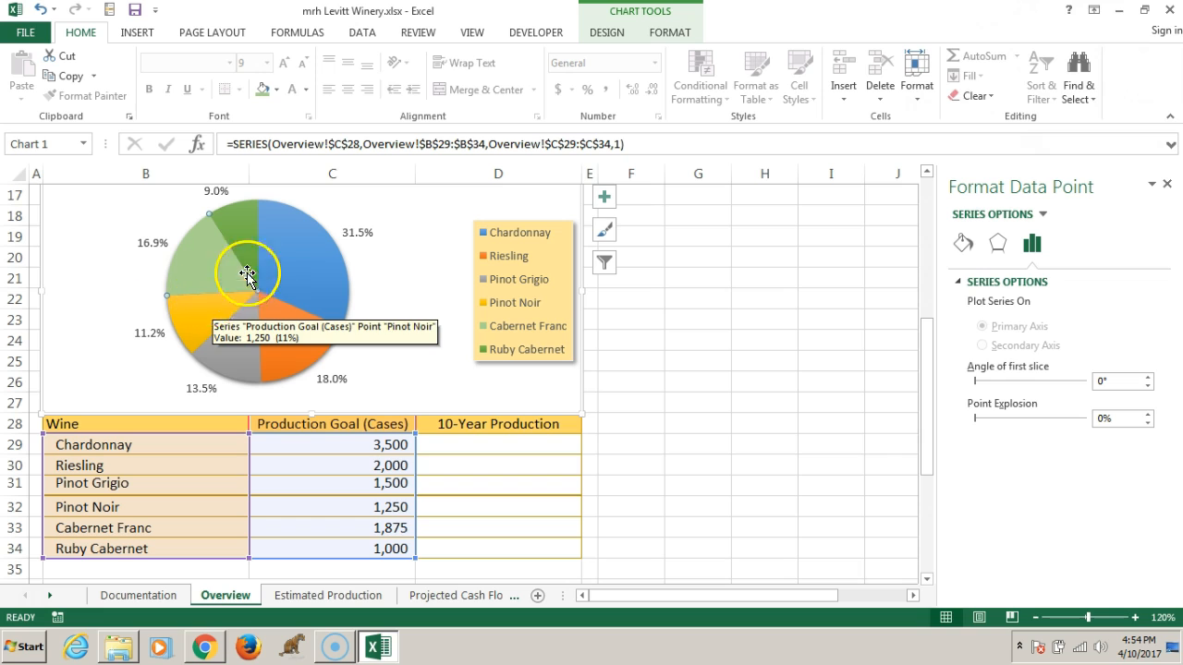
pyautogui.click(100, 216)
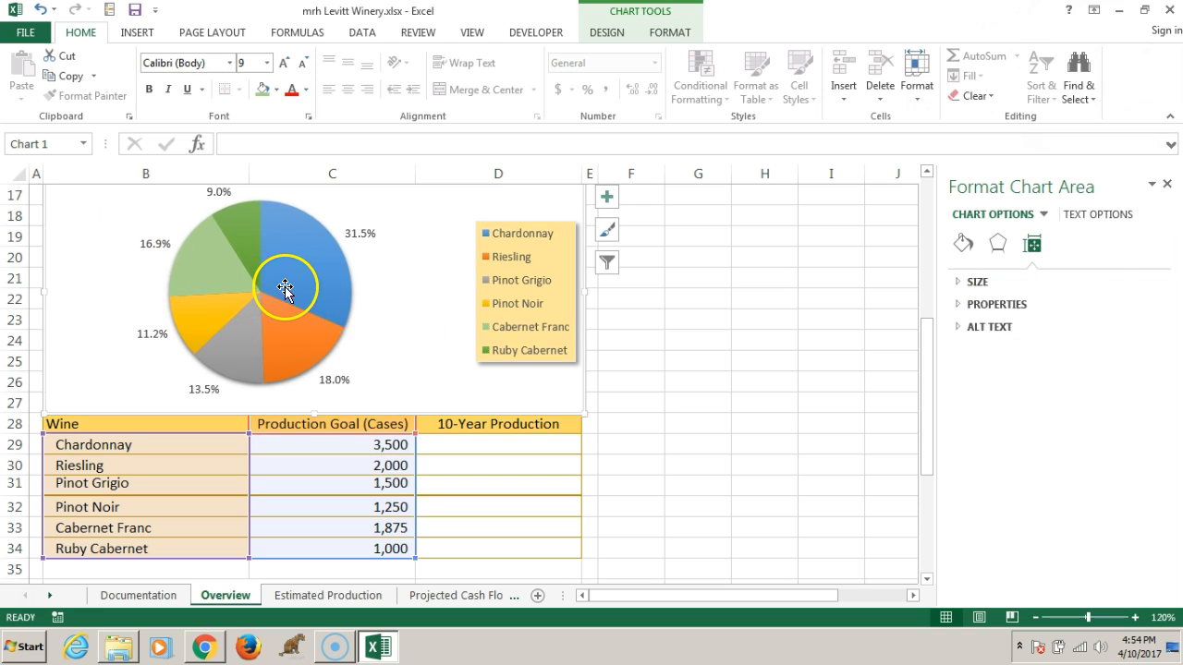
pyautogui.moveTo(283, 288)
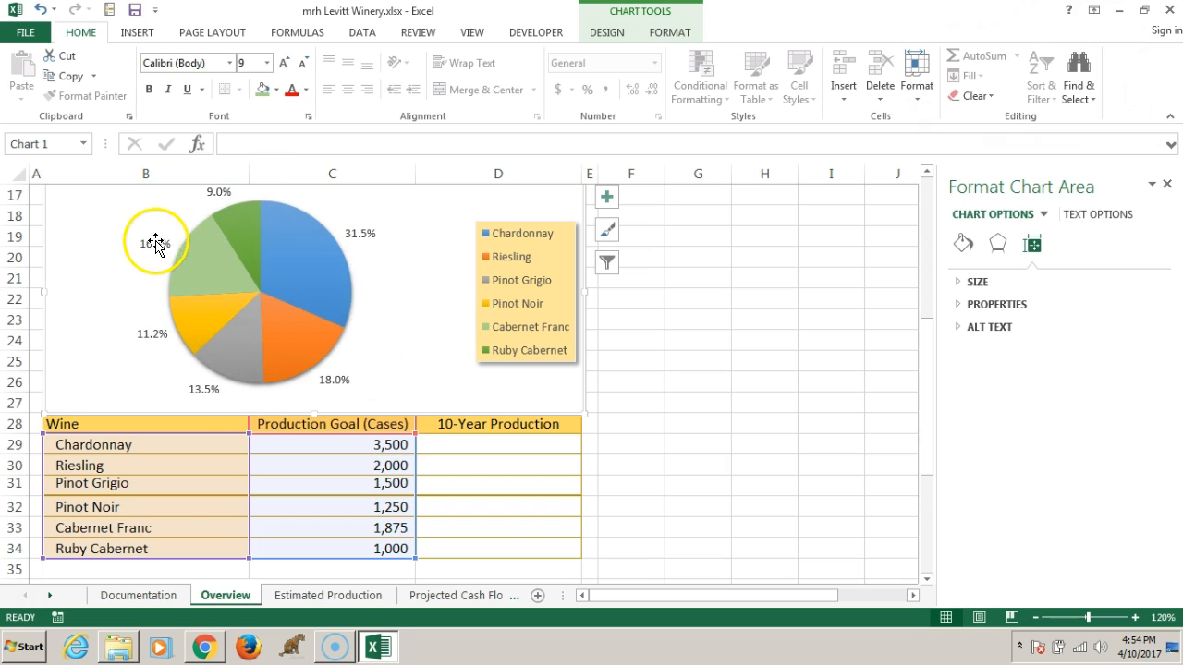
pyautogui.click(90, 292)
pyautogui.click(275, 91)
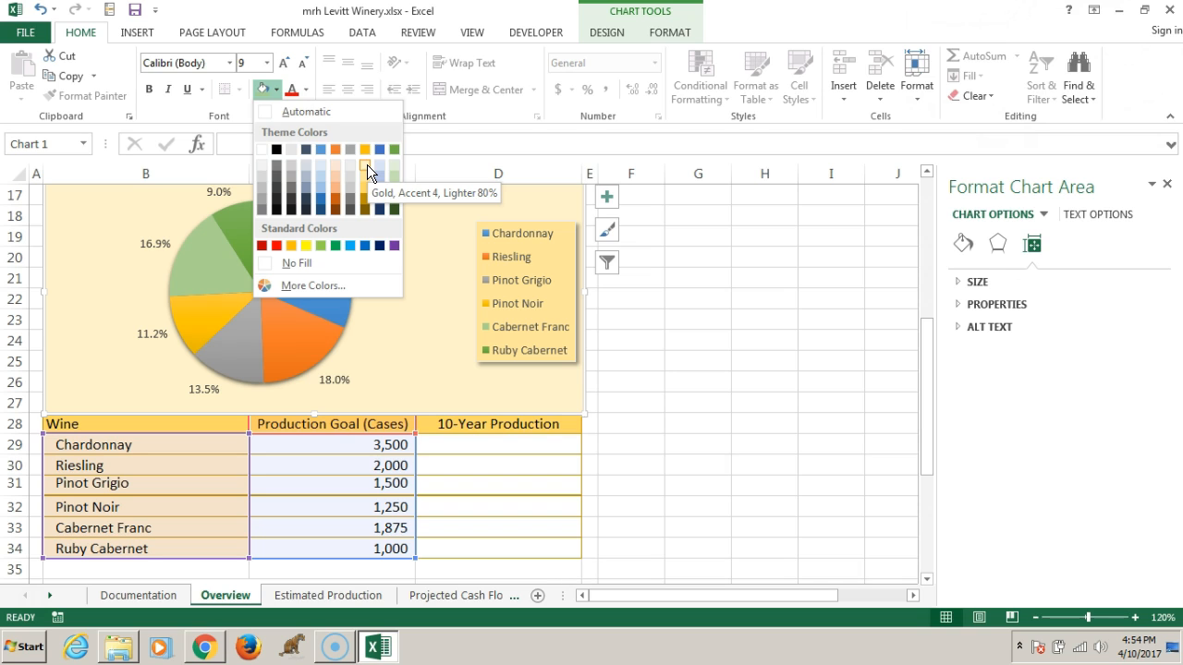
pyautogui.click(366, 164)
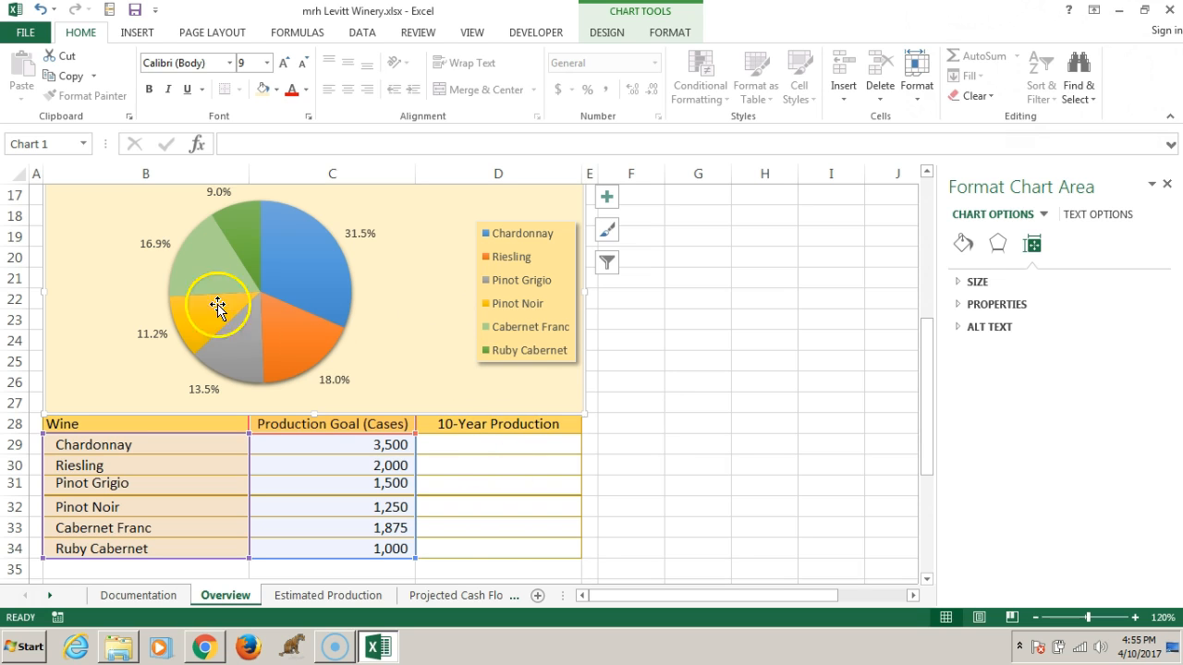
# Deselect the pie chart by selecting cell G19 and close the formatting pane
pyautogui.moveTo(272, 294)
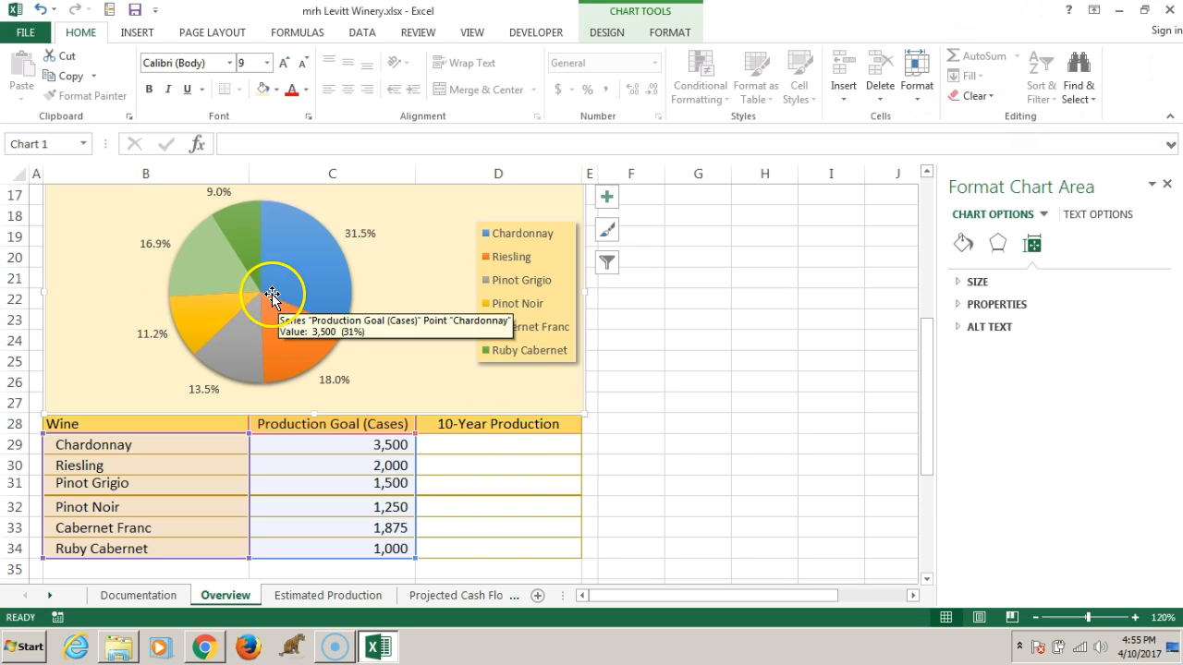
pyautogui.scroll(2, 272, 293)
pyautogui.scroll(-1, 269, 297)
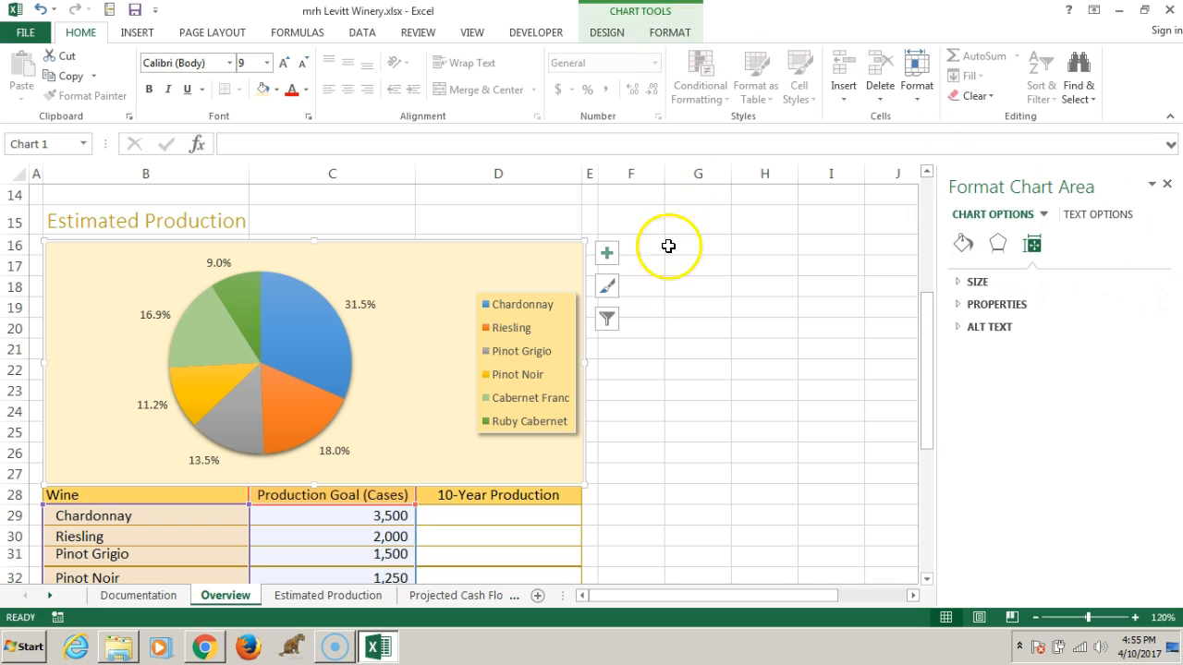
pyautogui.click(681, 305)
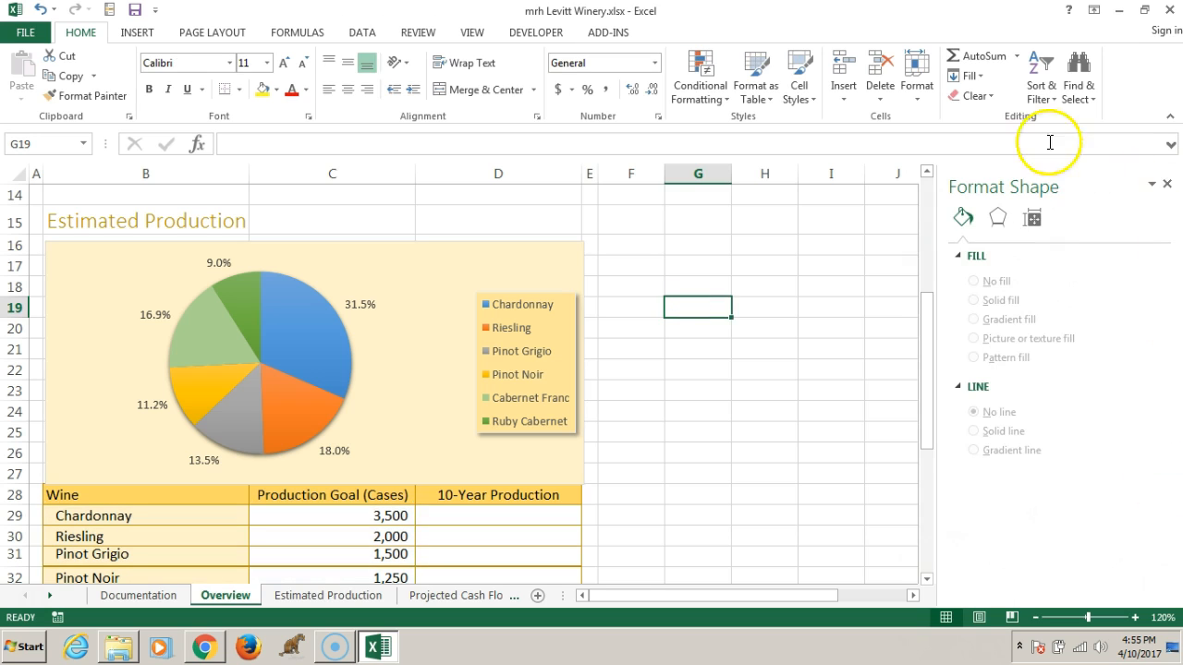
pyautogui.click(1168, 186)
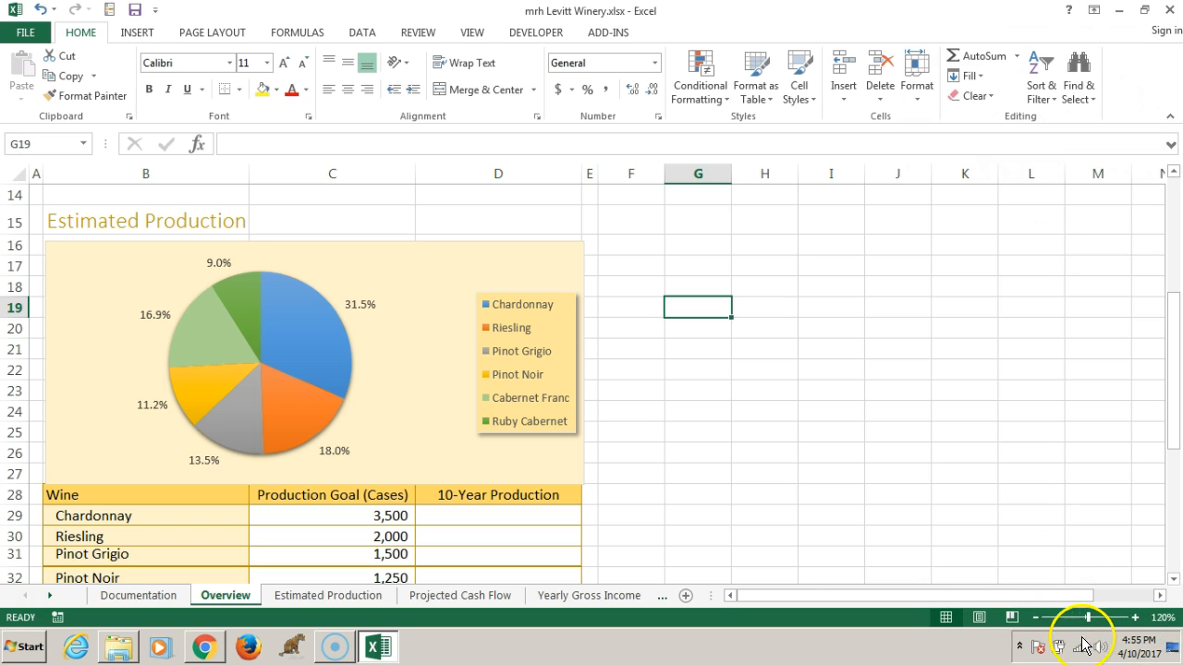
# Inspect the formatted pie chart at 140% zoom and set the worksheet zoom to 110%
pyautogui.click(1036, 619)
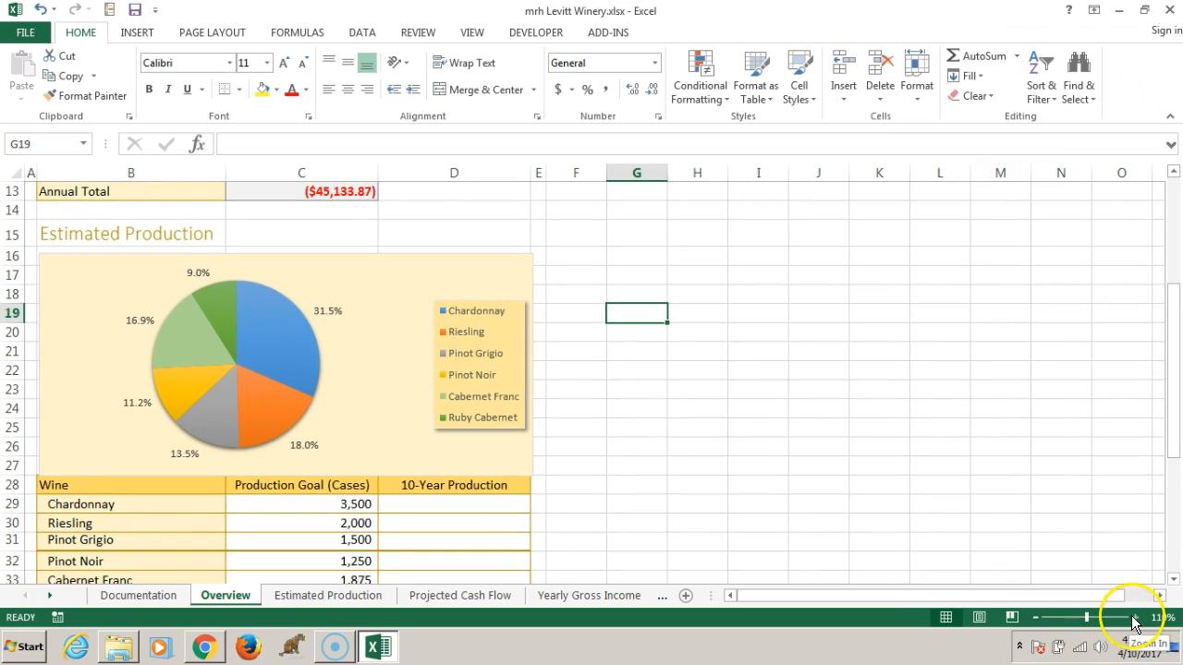
pyautogui.click(1136, 617)
pyautogui.click(1136, 617)
pyautogui.click(1135, 617)
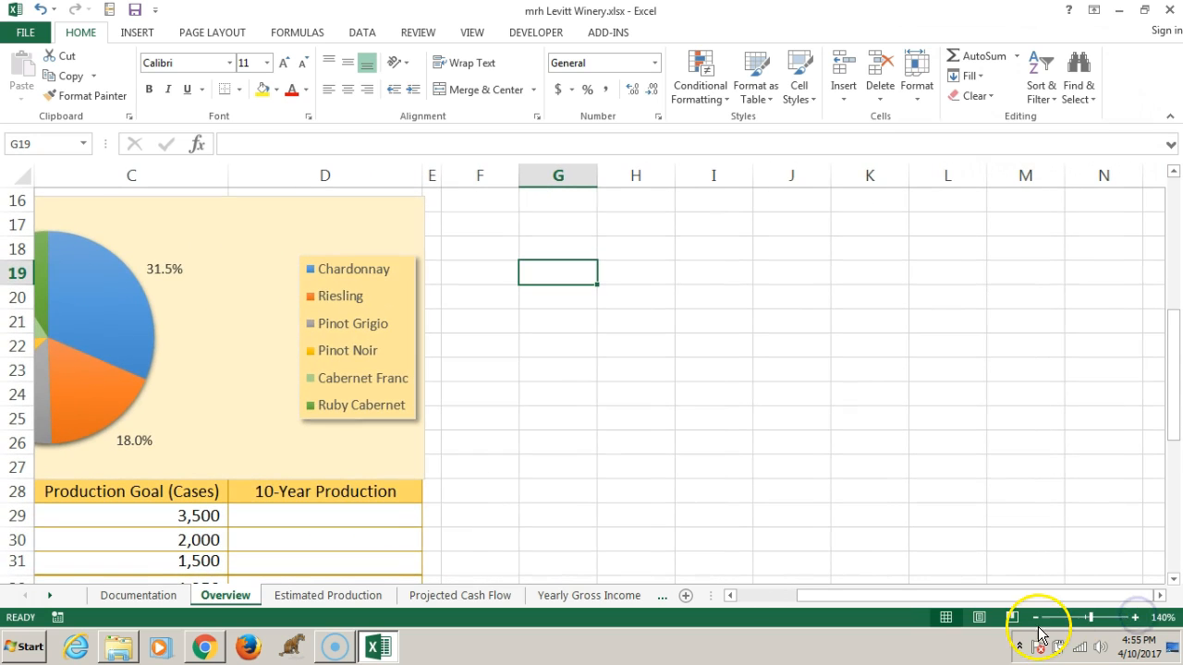
pyautogui.moveTo(817, 595); pyautogui.dragTo(652, 595)
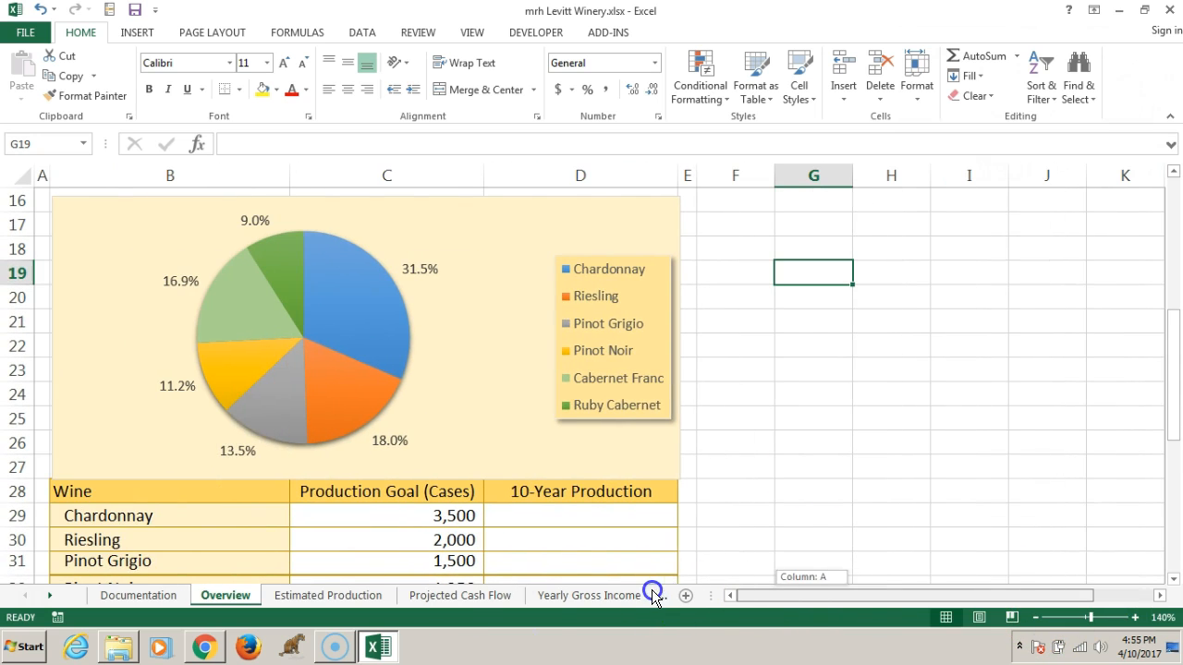
pyautogui.click(1036, 617)
pyautogui.click(1036, 617)
pyautogui.click(1037, 617)
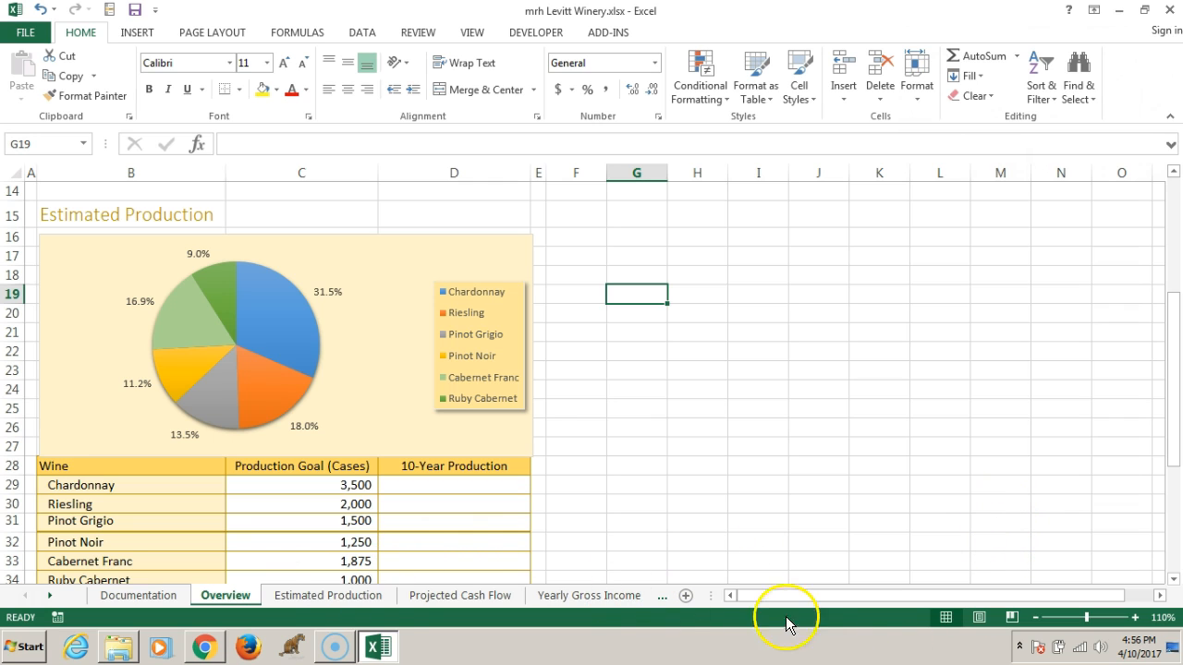
# Set the Chardonnay production goal in cell C29 to 5500
pyautogui.scroll(5, 615, 525)
pyautogui.scroll(-2, 530, 475)
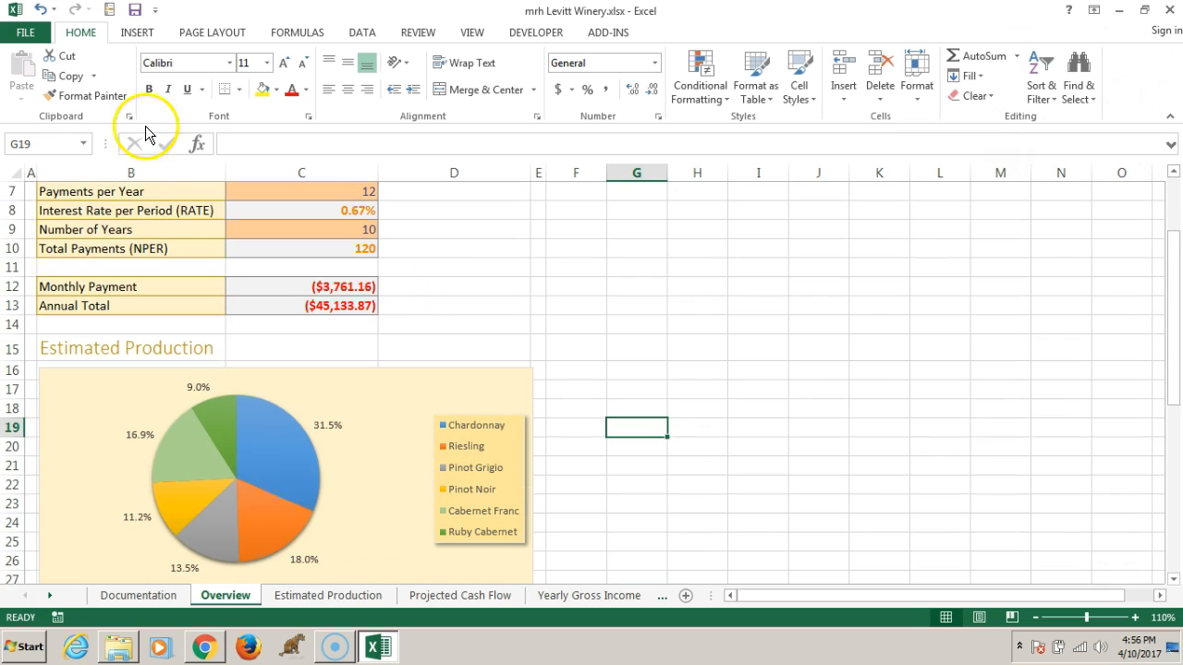
pyautogui.click(20, 143)
pyautogui.write('d29')
pyautogui.press('Return')
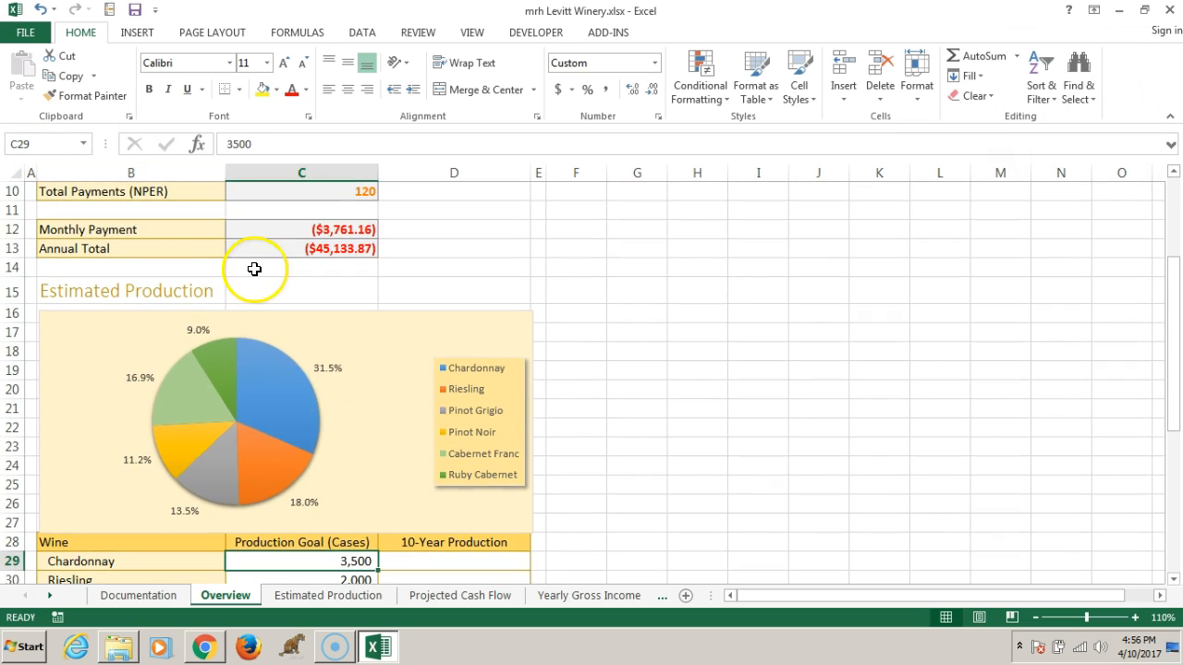
pyautogui.scroll(-1, 339, 545)
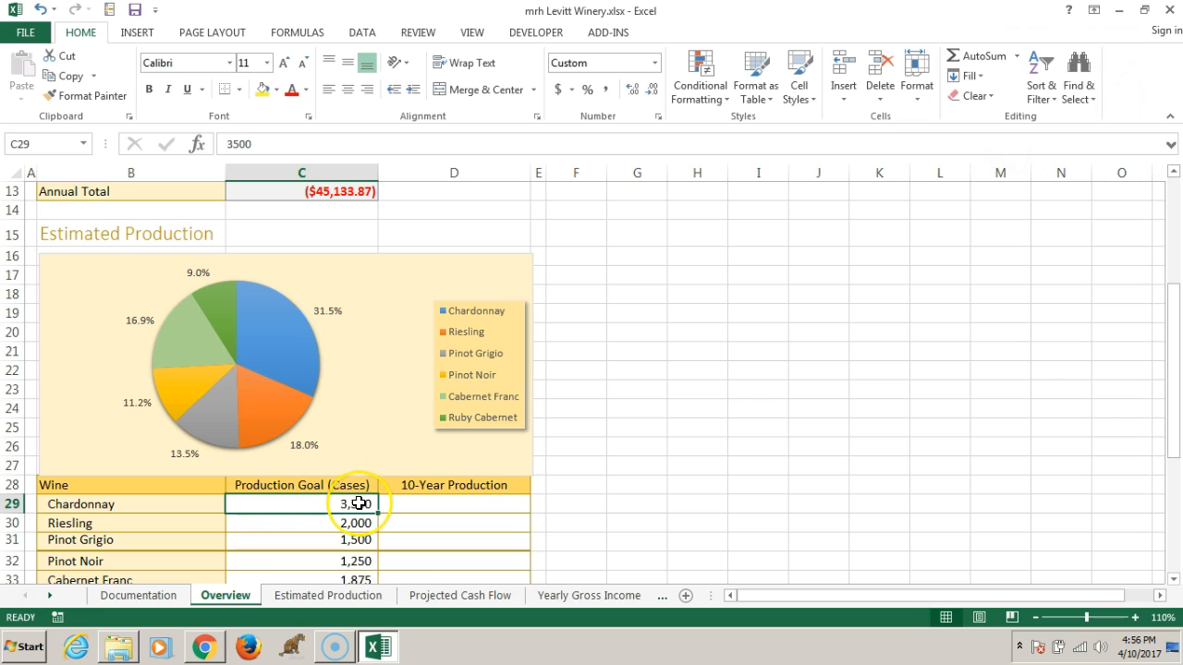
pyautogui.write('5500')
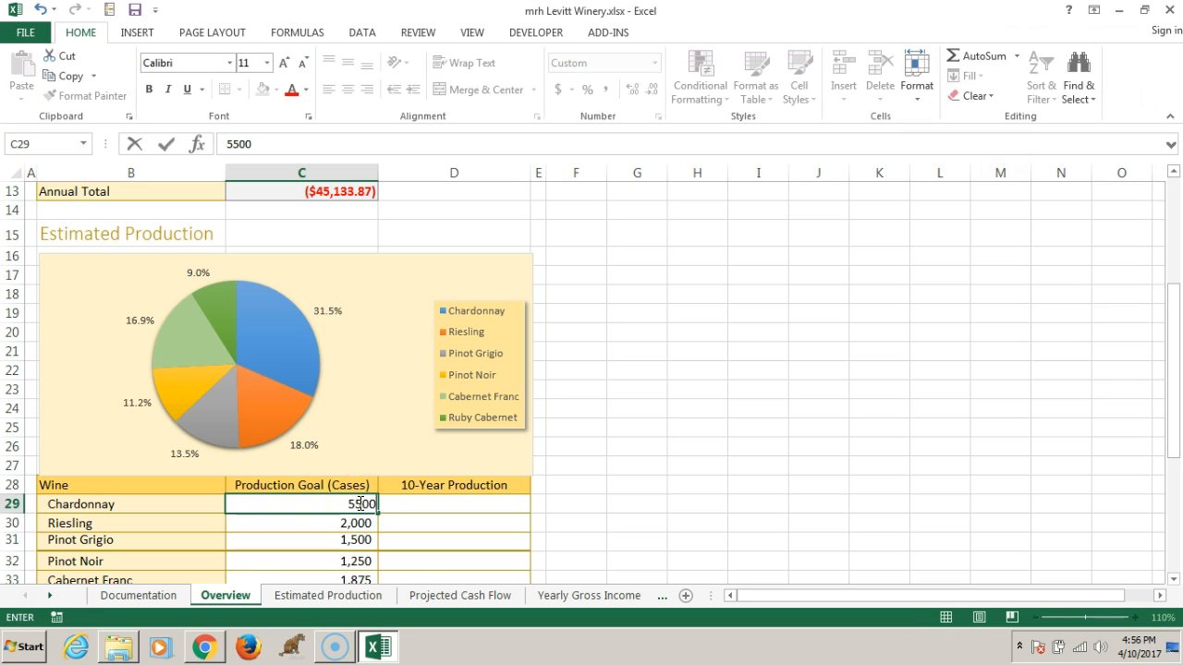
pyautogui.press('Return')
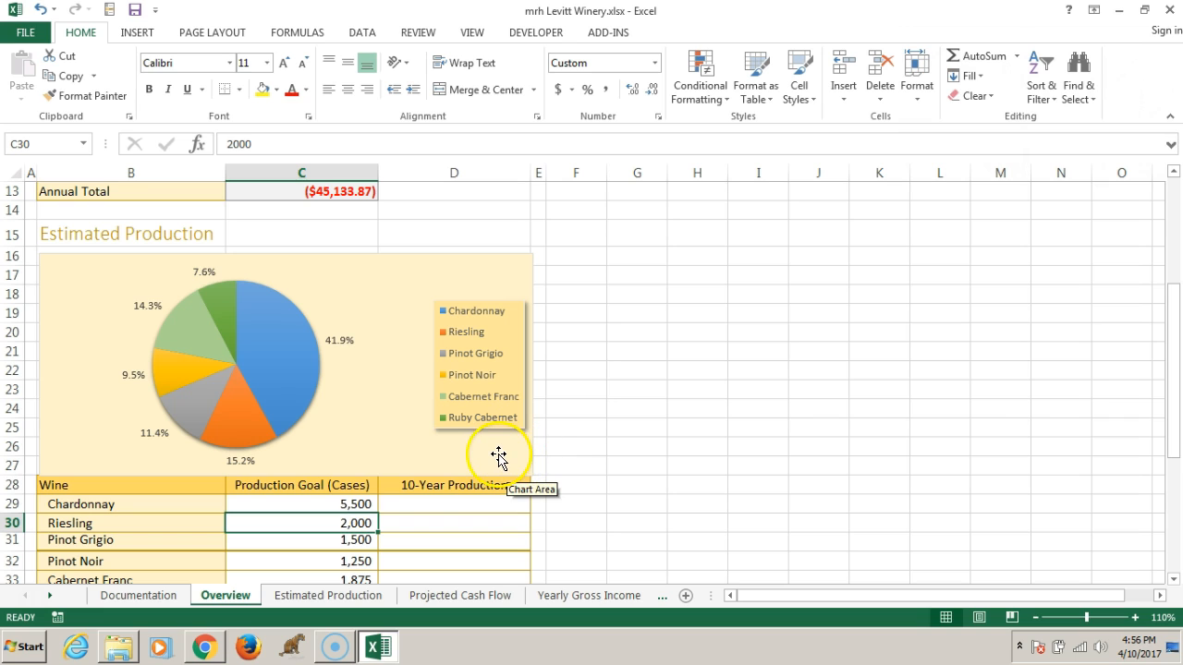
# Set the Chardonnay production goal in cell C29 to 15500, and undo both changes to that goal
pyautogui.click(344, 503)
pyautogui.doubleClick(344, 503)
pyautogui.write('1')
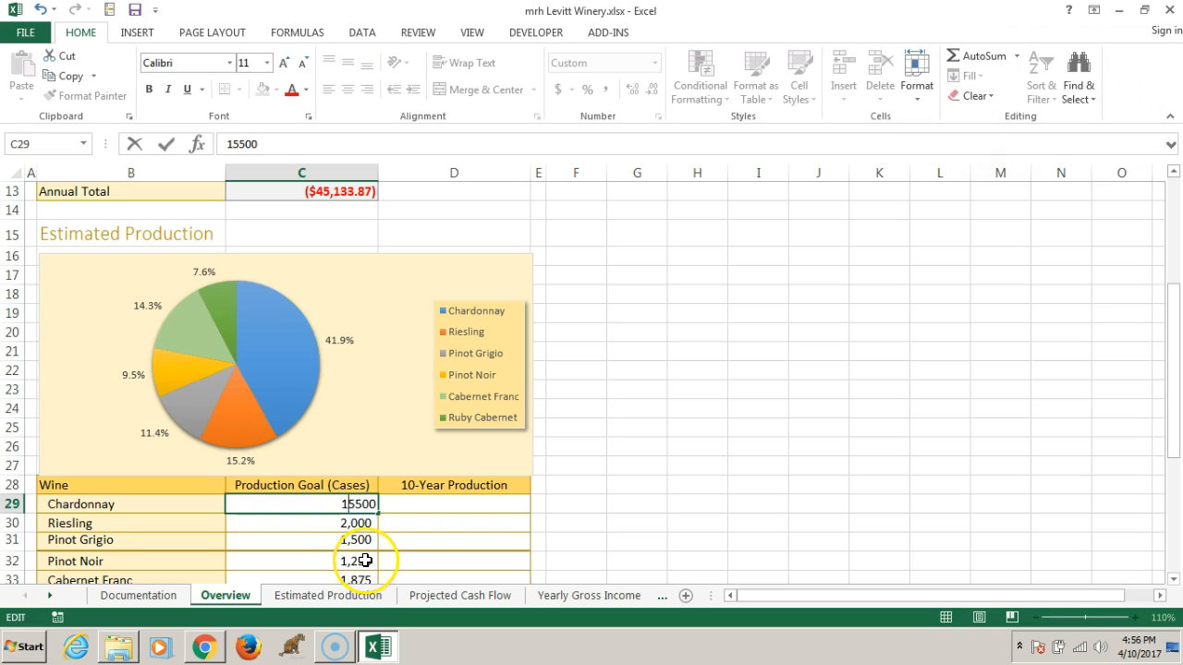
pyautogui.press('Return')
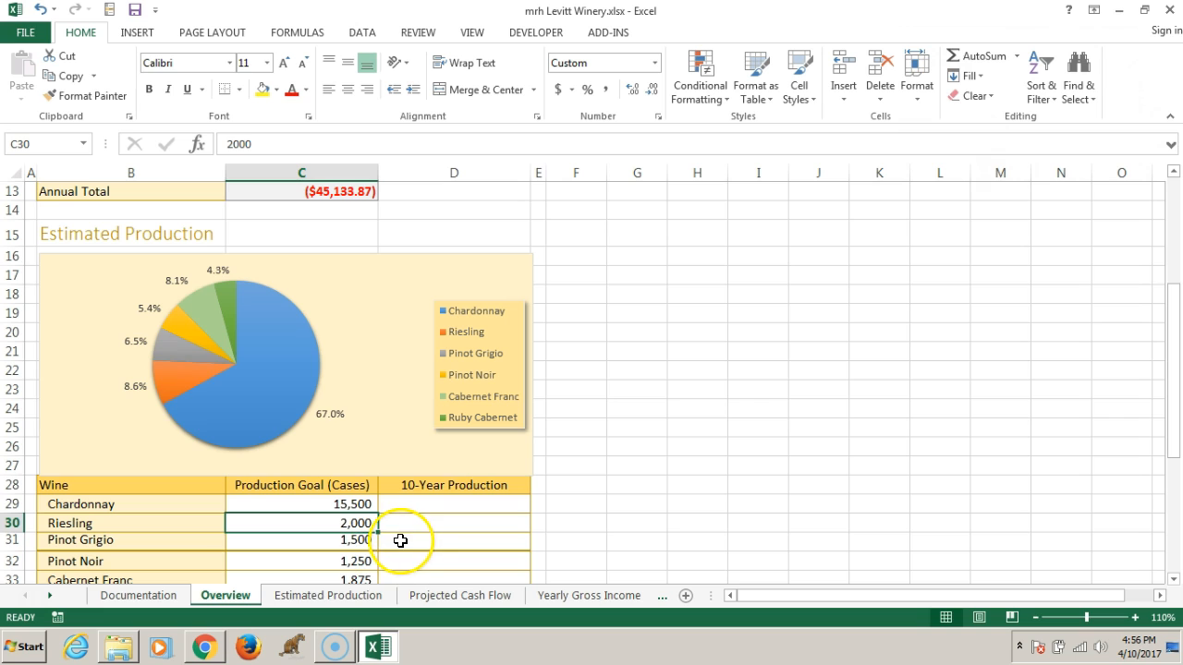
pyautogui.hotkey('ctrl', 'z')
pyautogui.hotkey('ctrl', 'z')
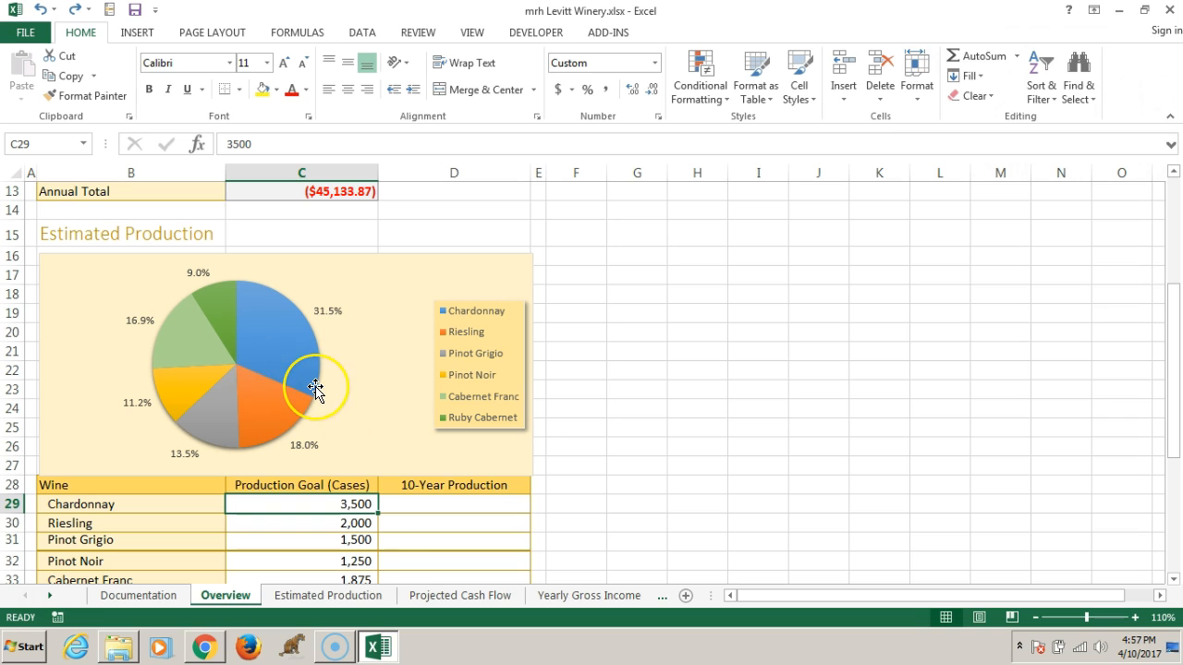
# Set the Riesling production goal in cell C30 to 4000, and undo that change
pyautogui.moveTo(315, 387)
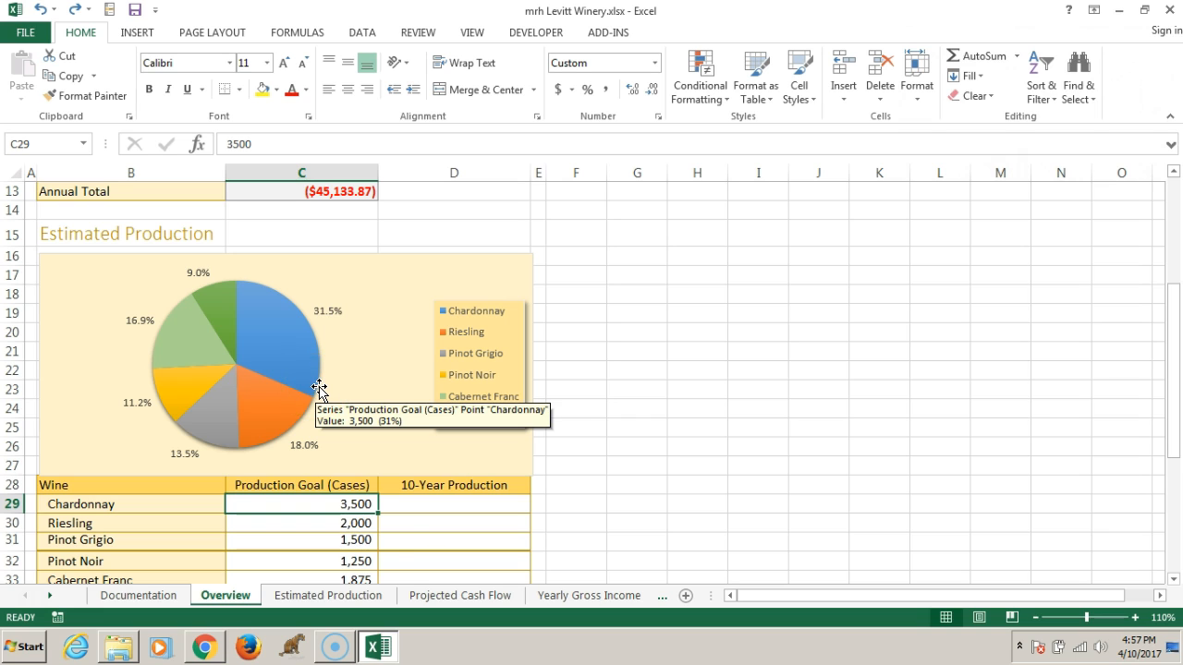
pyautogui.click(334, 524)
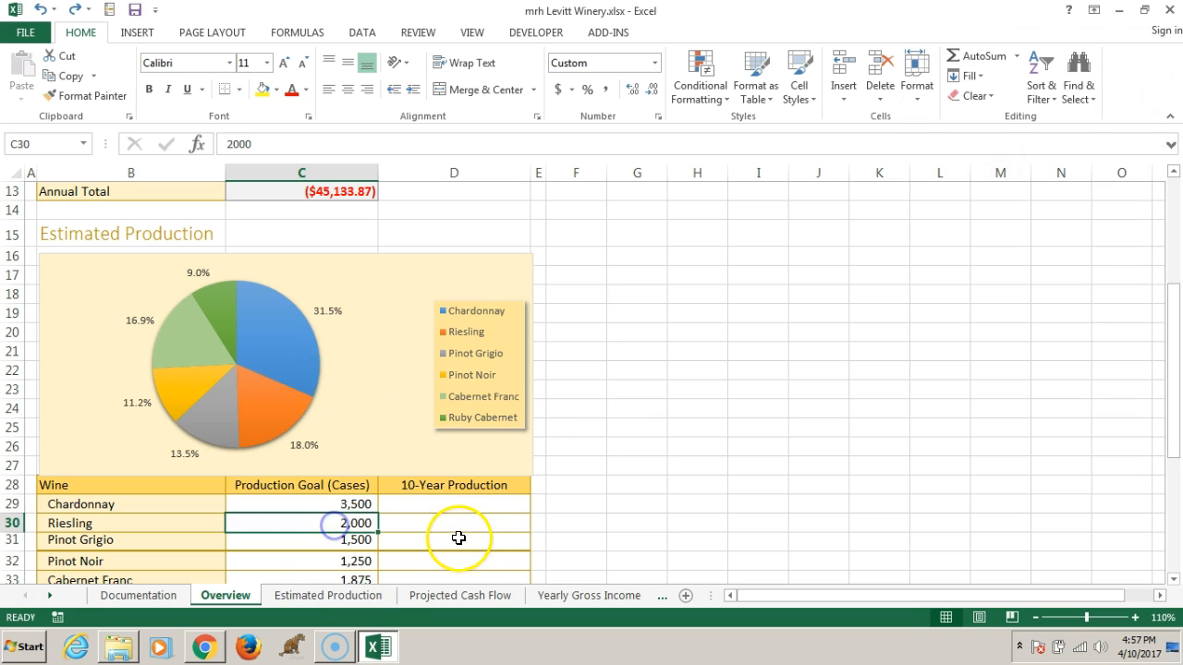
pyautogui.write('4000')
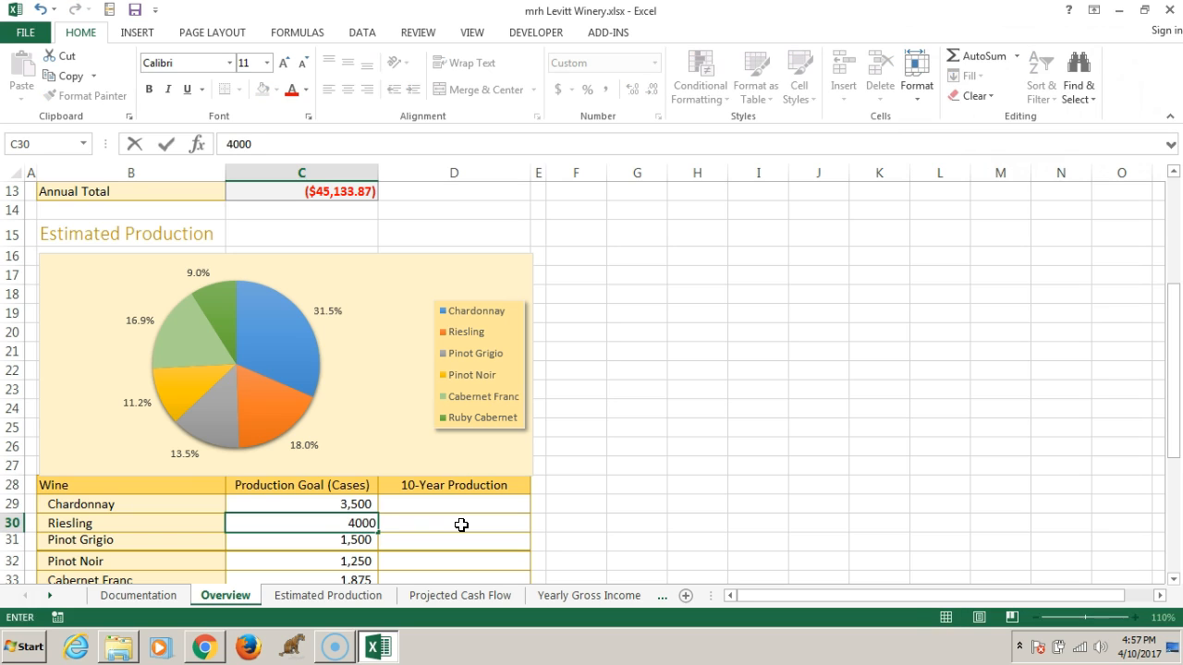
pyautogui.press('Return')
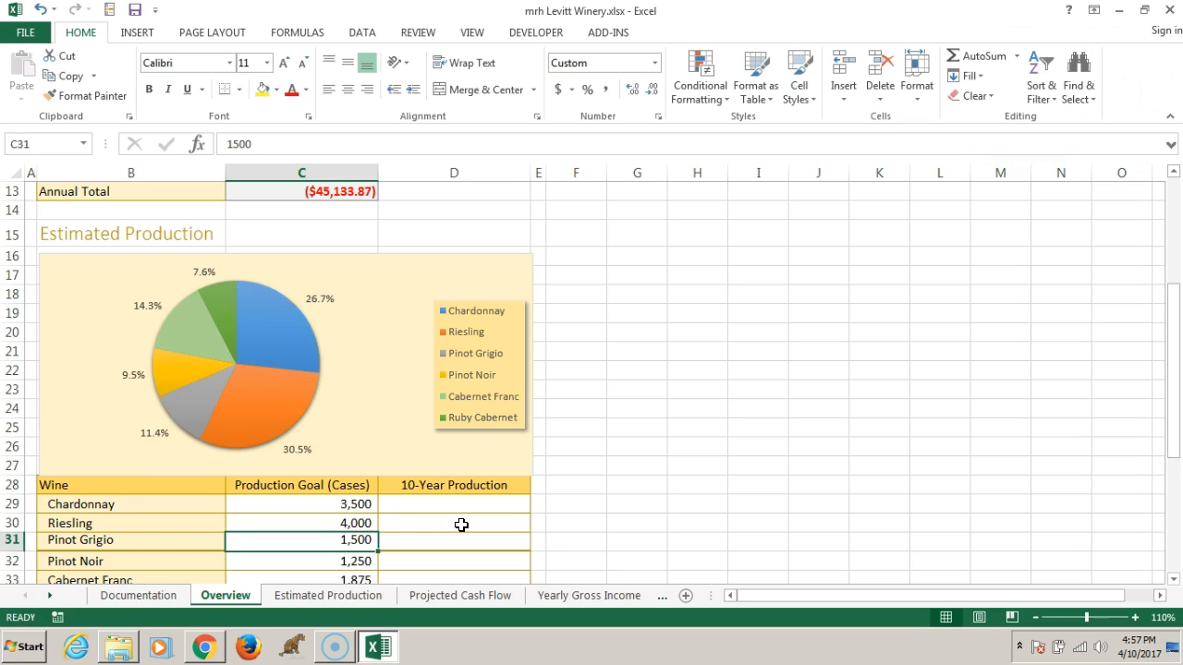
pyautogui.hotkey('ctrl', 'z')
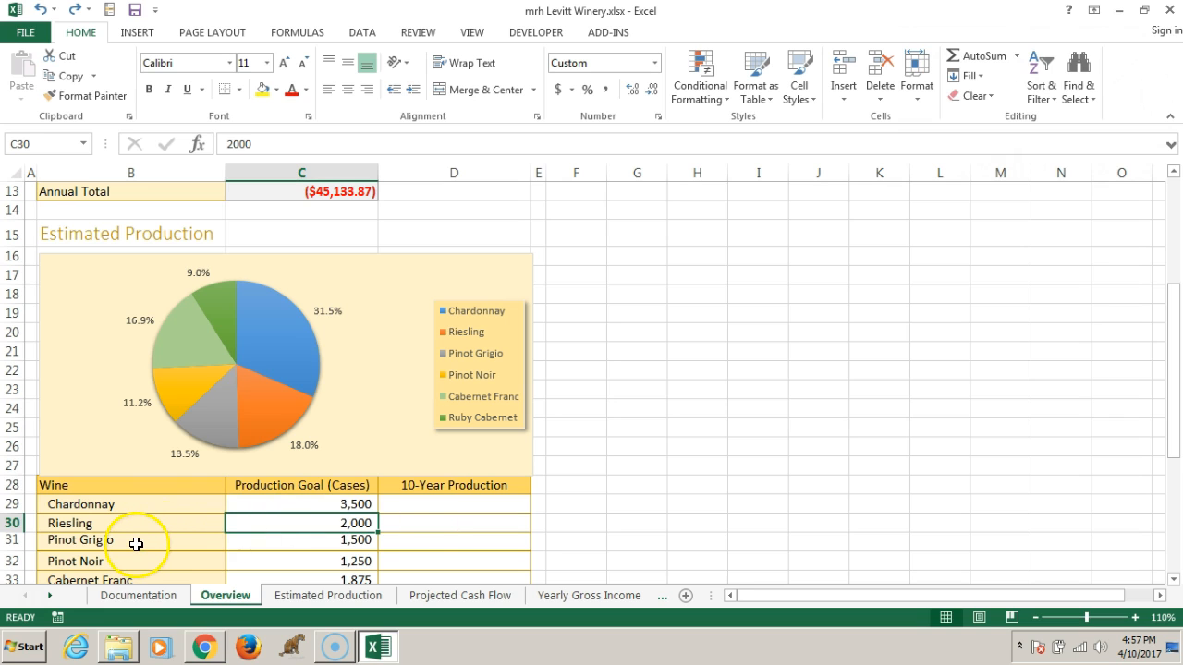
# Change the Riesling label in cell B30 to White Riesling
pyautogui.doubleClick(72, 523)
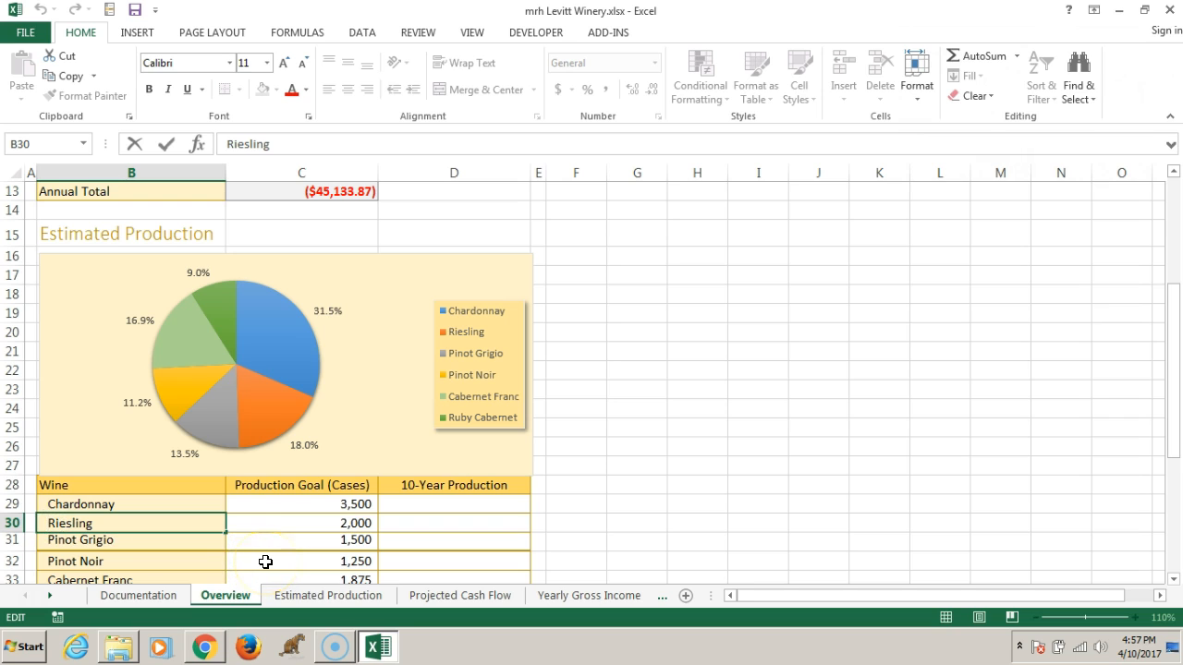
pyautogui.write('White')
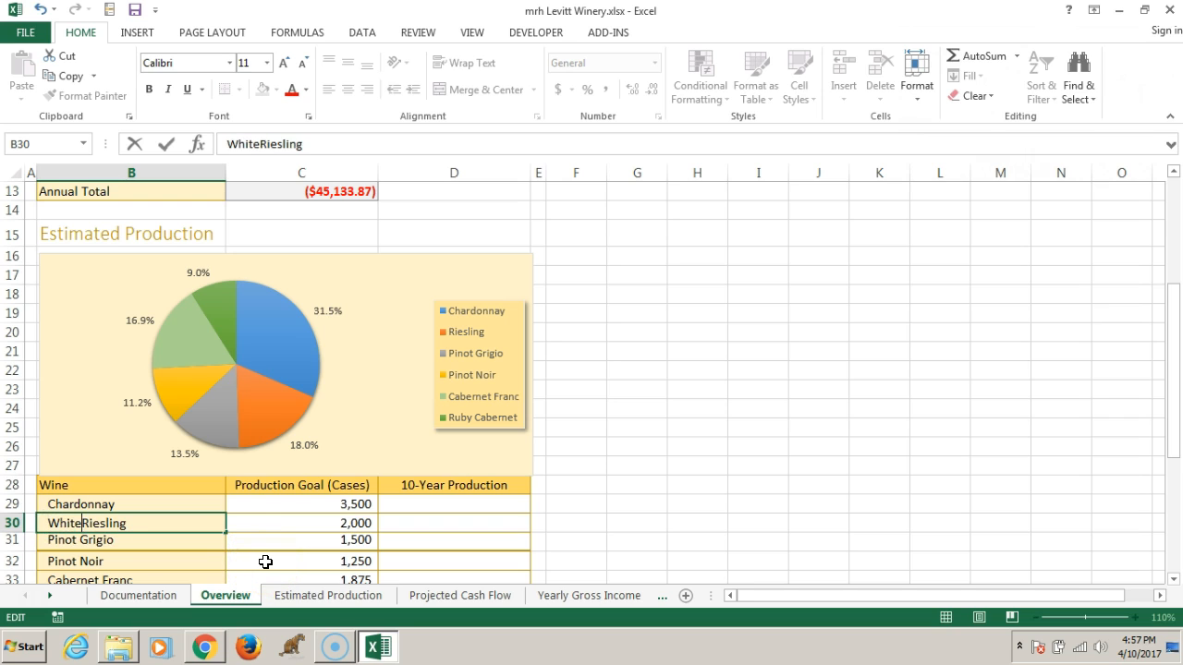
pyautogui.press('Return')
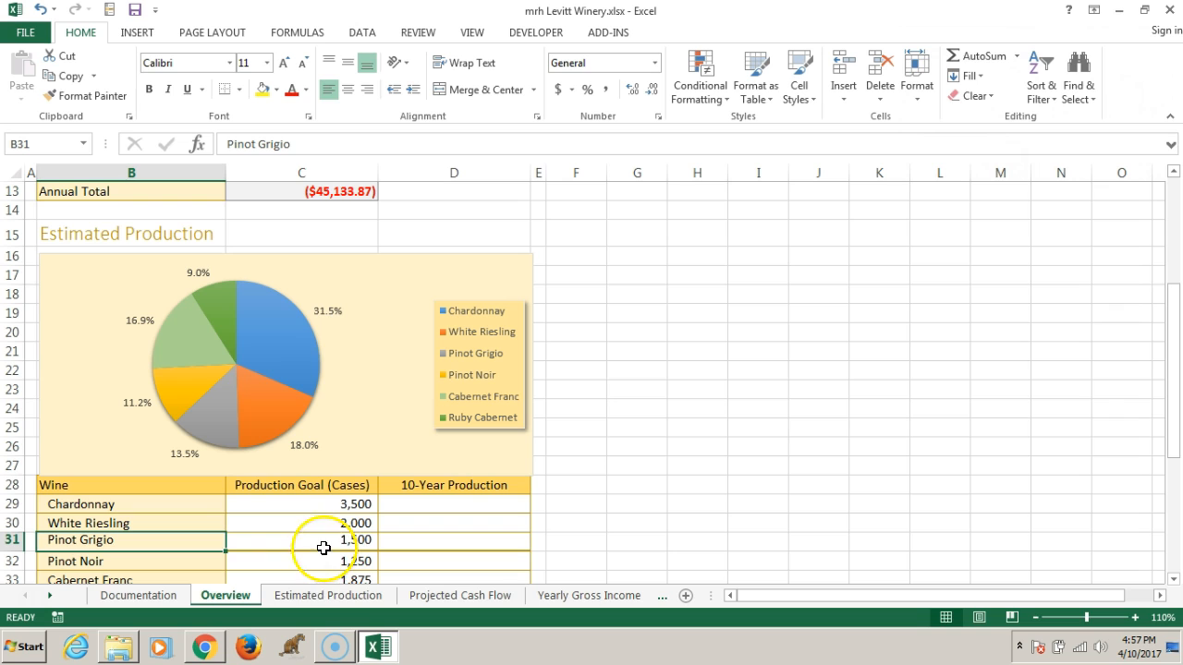
# Filter the pie chart to exclude the Pinot Noir, Cabernet Franc and Ruby Cabernet categories
pyautogui.click(481, 331)
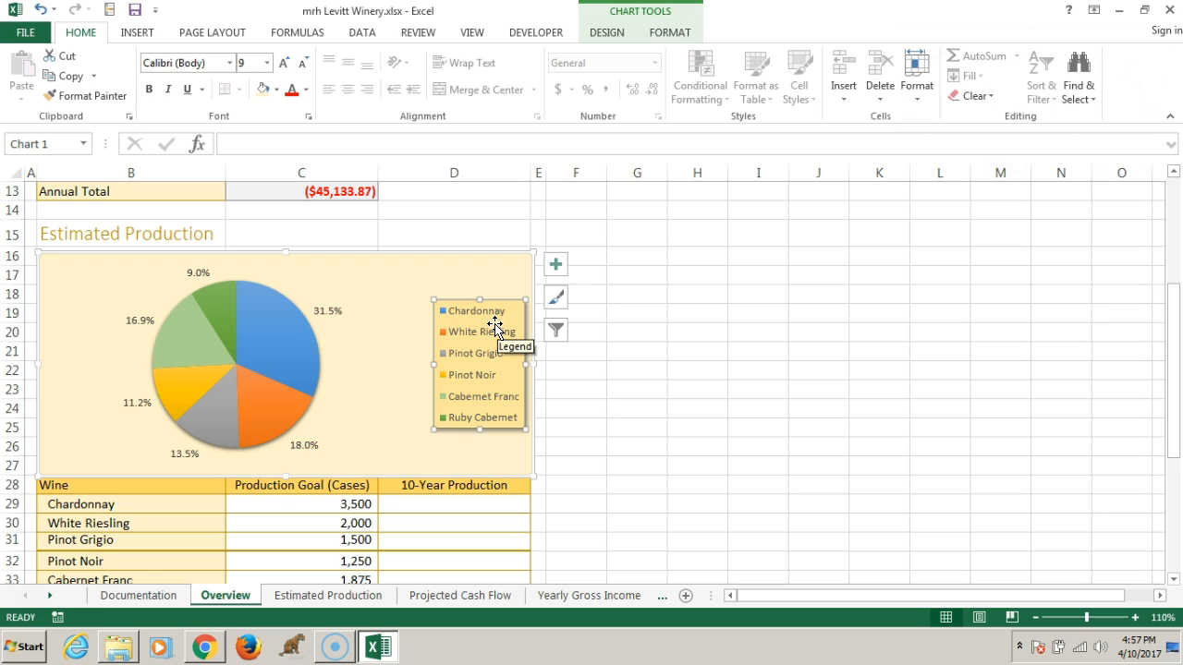
pyautogui.click(397, 288)
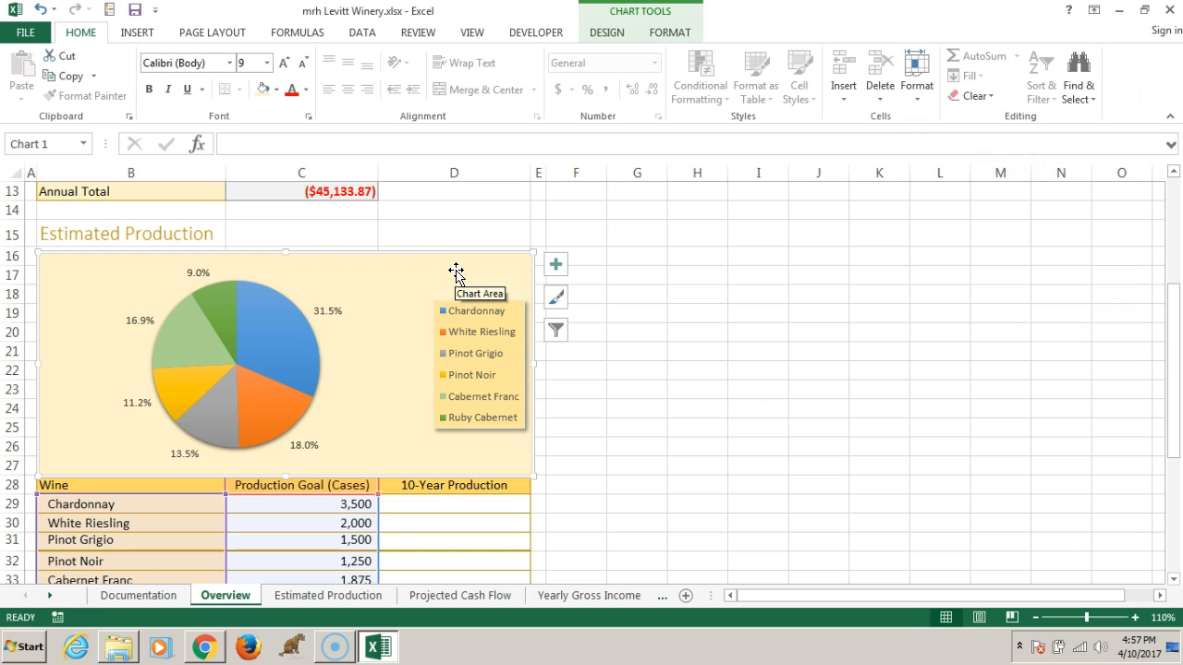
pyautogui.click(555, 330)
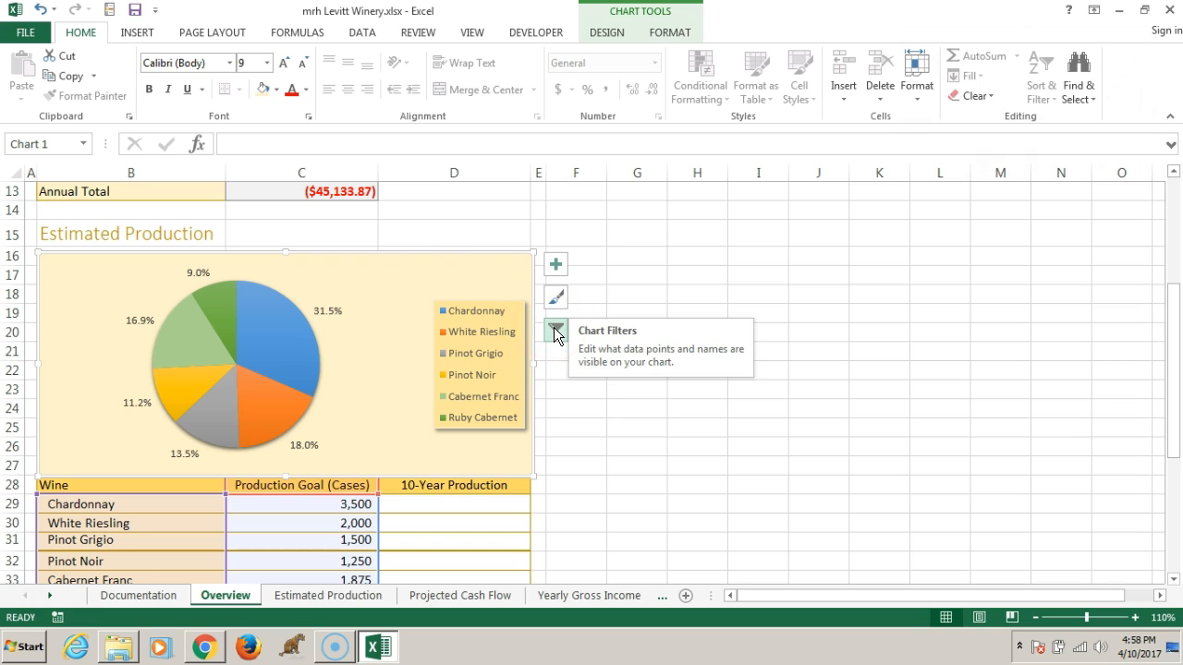
pyautogui.click(555, 333)
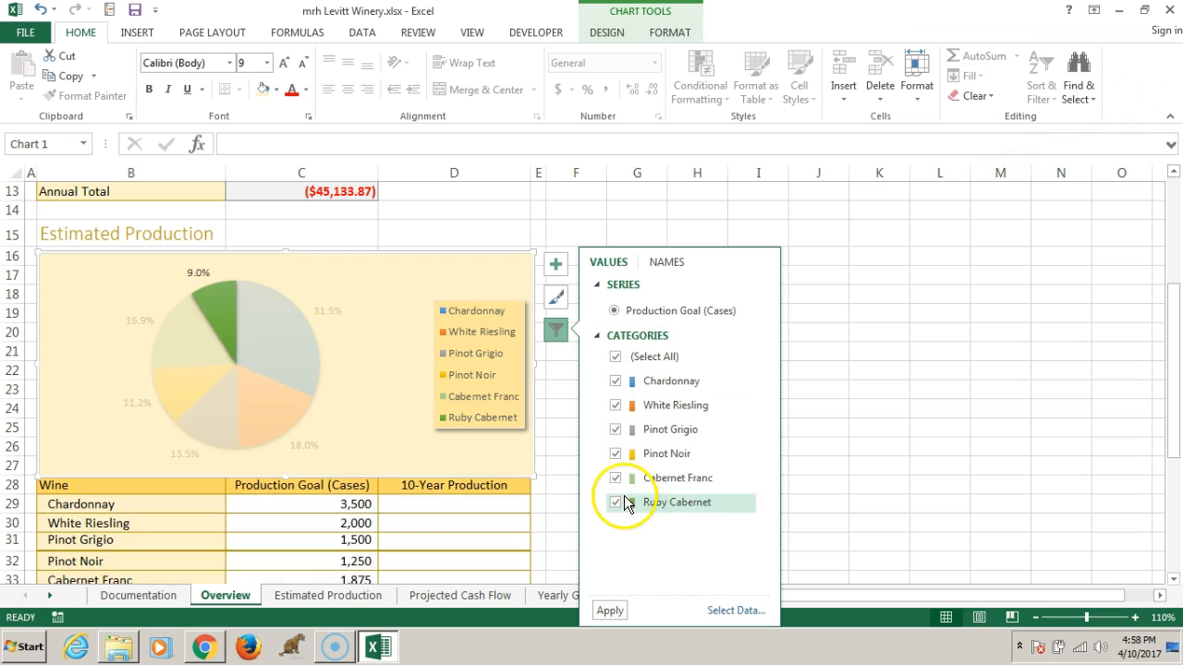
pyautogui.click(616, 454)
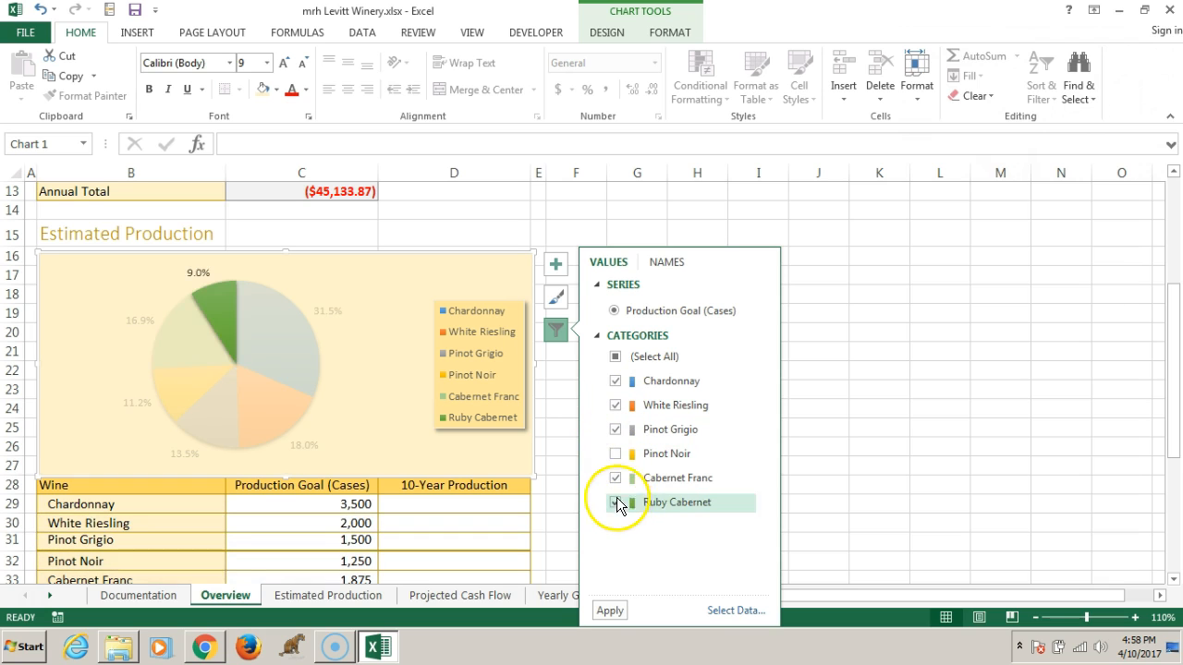
pyautogui.click(616, 478)
pyautogui.click(615, 501)
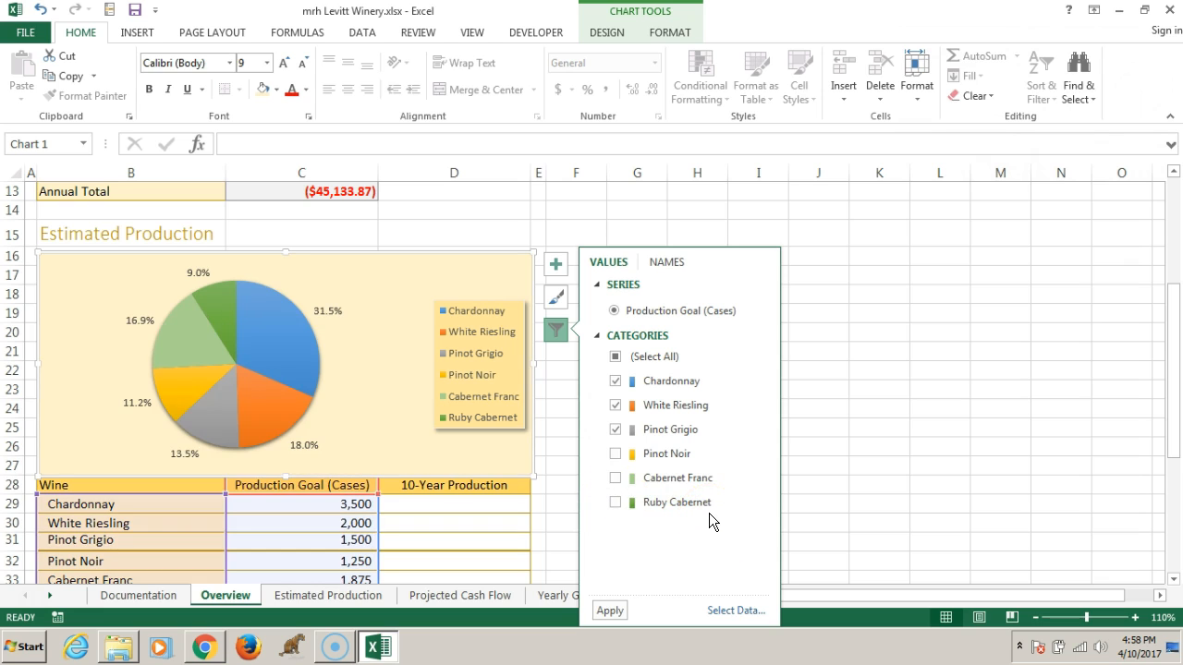
pyautogui.click(609, 613)
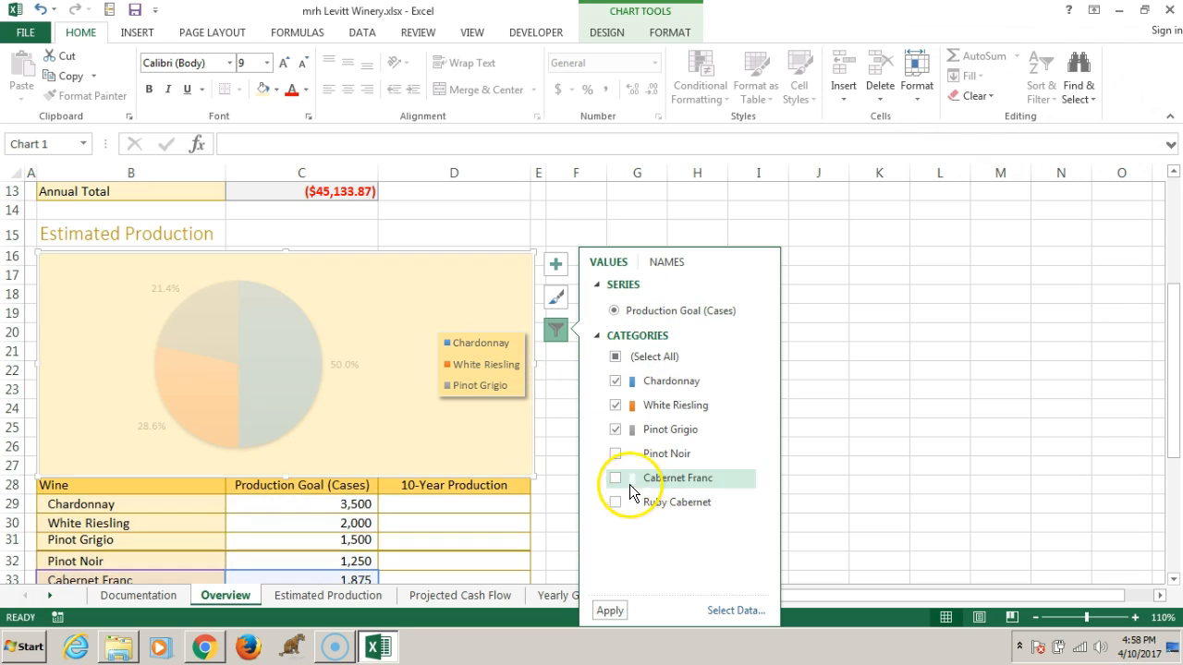
# Restore all wine categories in the pie chart's filter and apply it
pyautogui.click(628, 358)
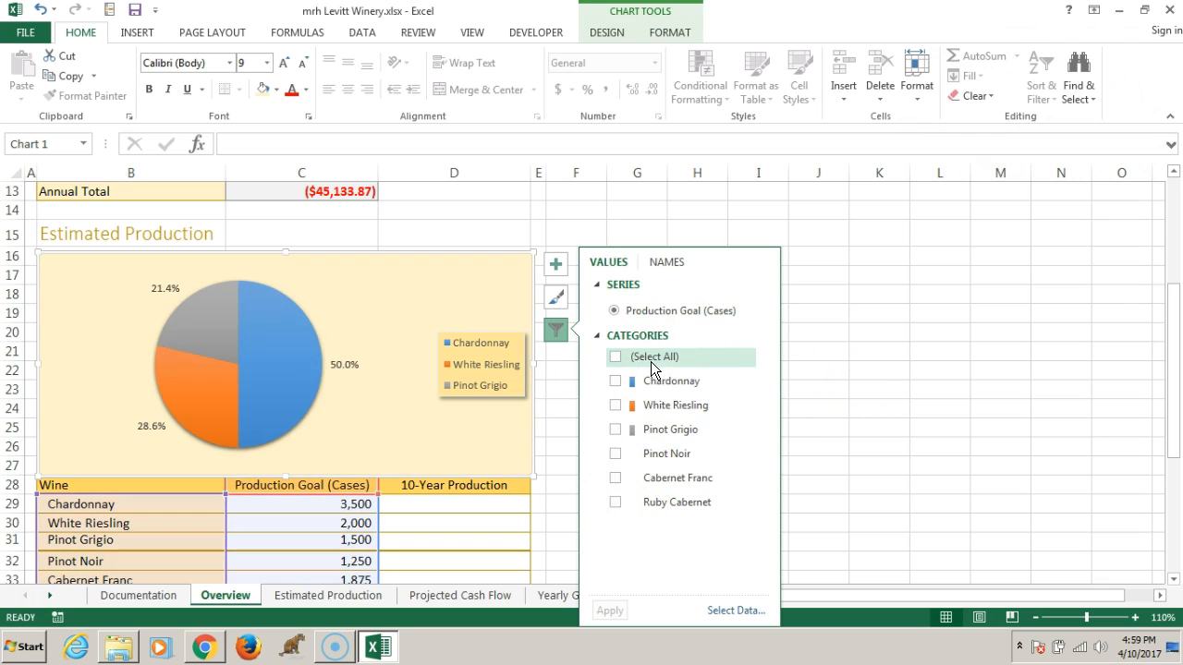
pyautogui.click(649, 360)
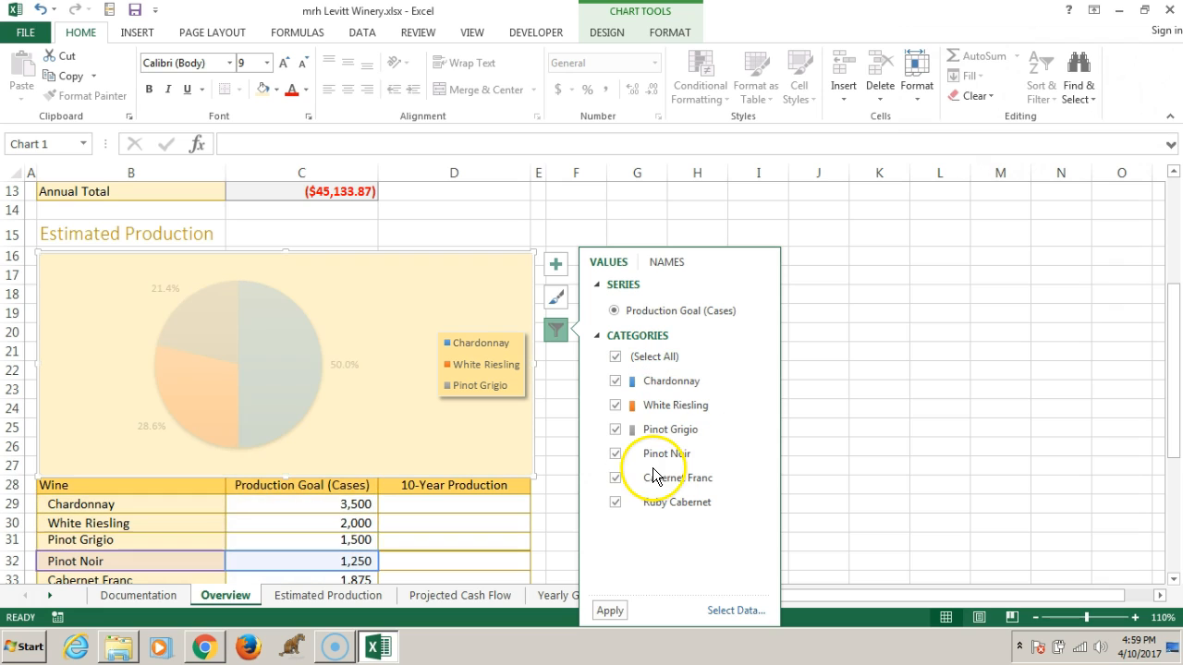
pyautogui.click(609, 614)
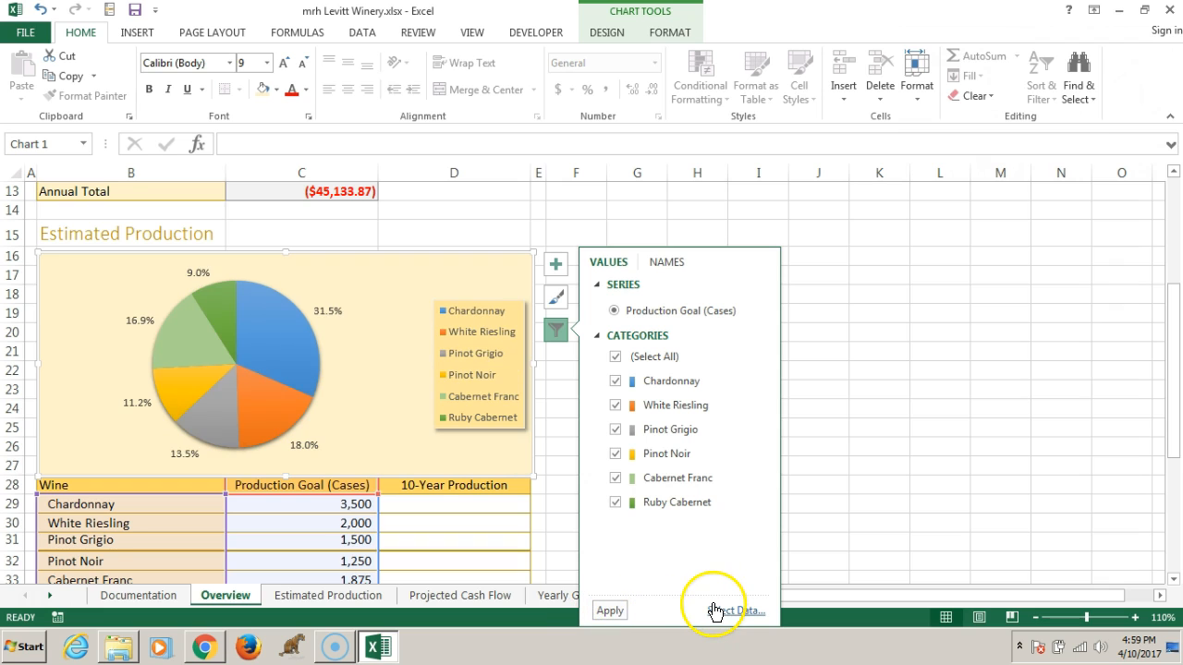
pyautogui.click(894, 466)
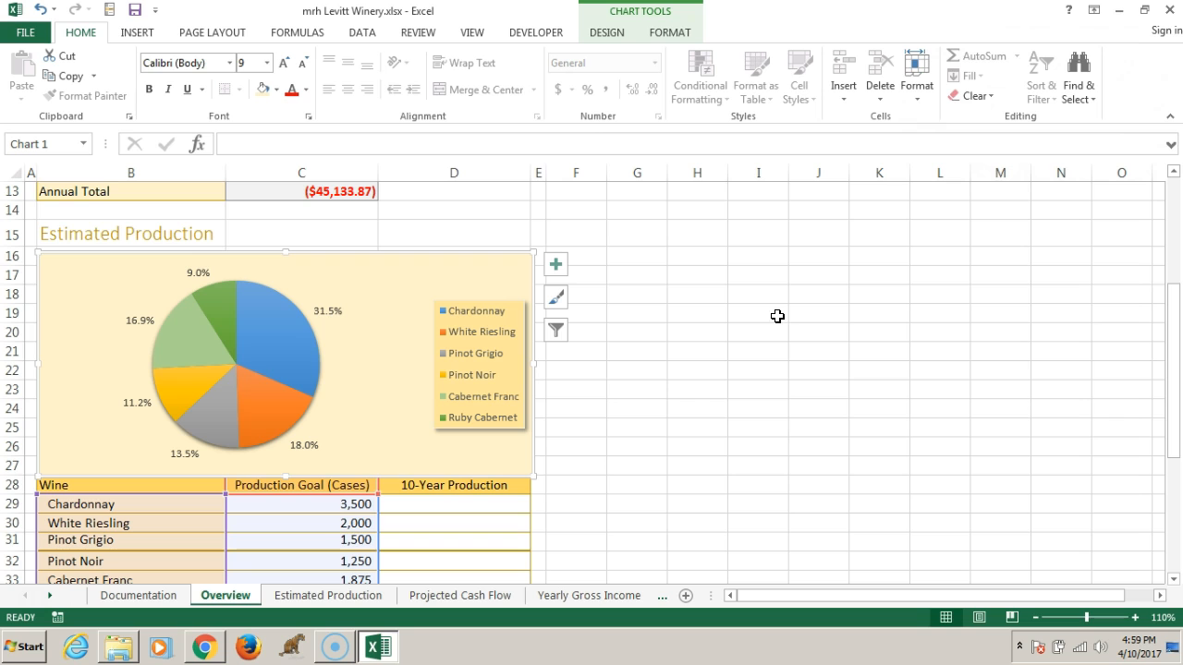
# Insert the recommended clustered column chart from the nonadjacent ranges B4:L4, B10:L10 and B18:L18 on the Projected Cash Flow sheet
pyautogui.click(444, 593)
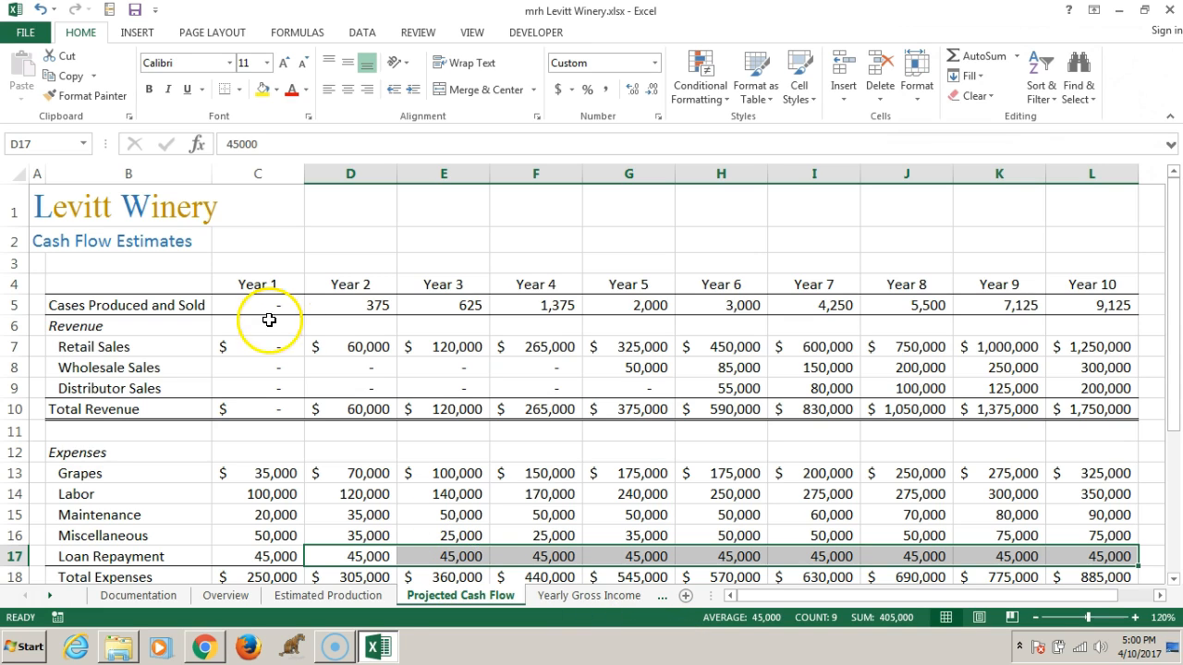
pyautogui.click(106, 283)
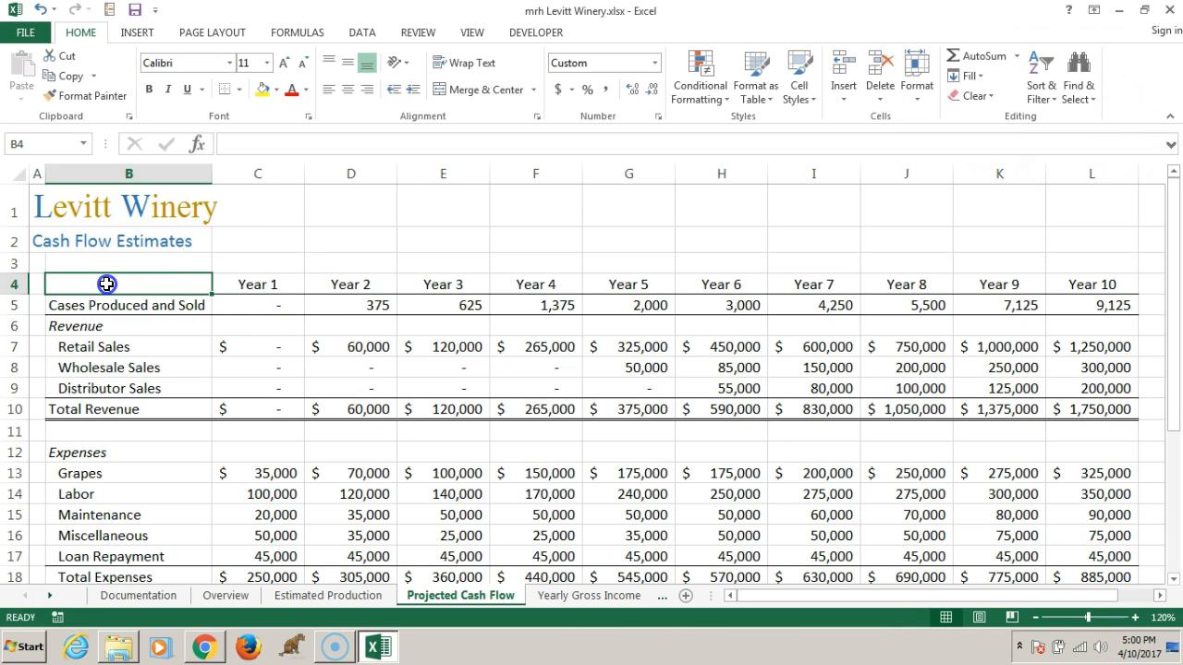
pyautogui.moveTo(106, 284); pyautogui.dragTo(1071, 285)
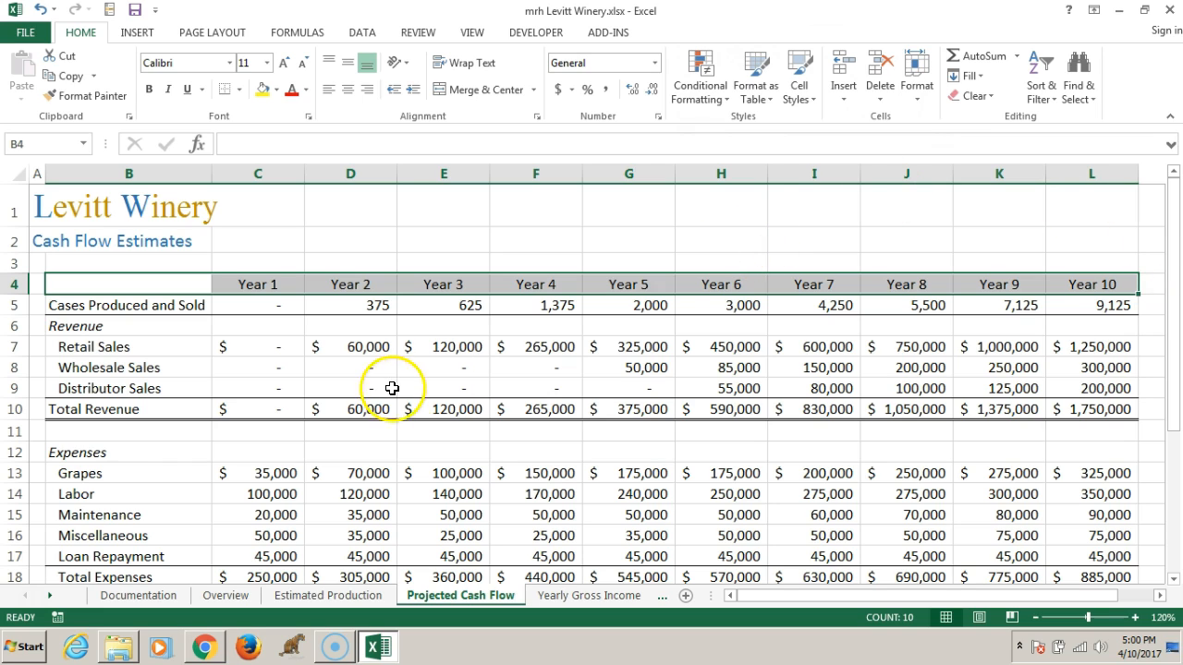
pyautogui.keyDown('ctrl'); pyautogui.click(118, 409); pyautogui.keyUp('ctrl')
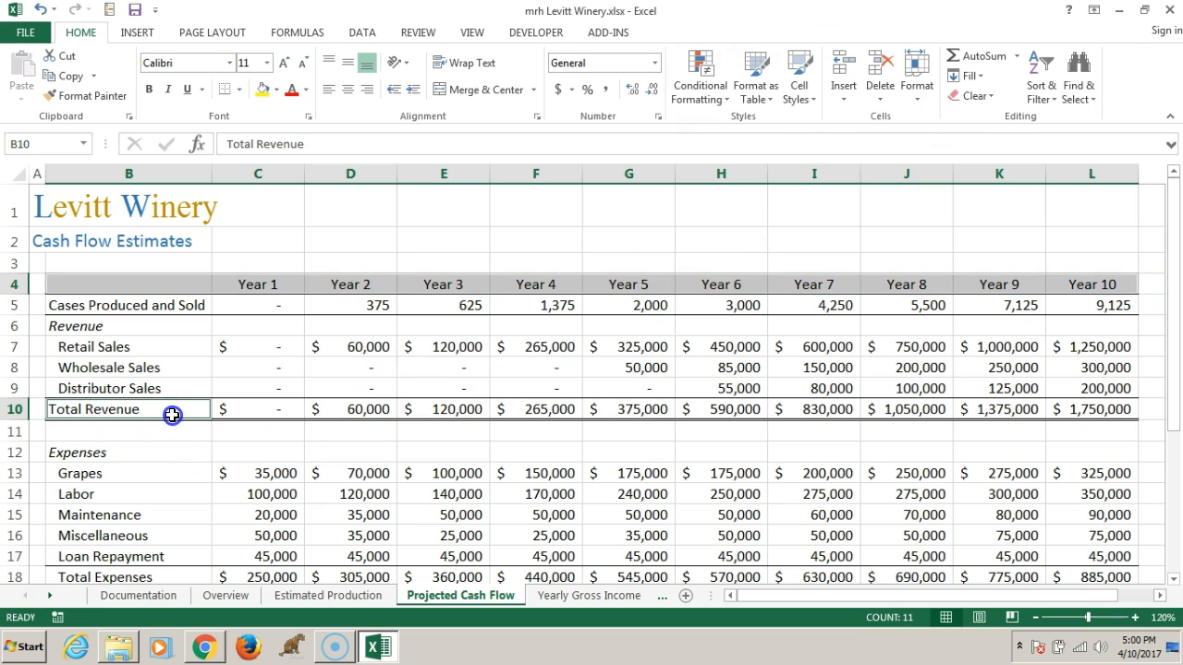
pyautogui.moveTo(198, 409); pyautogui.dragTo(1092, 401)
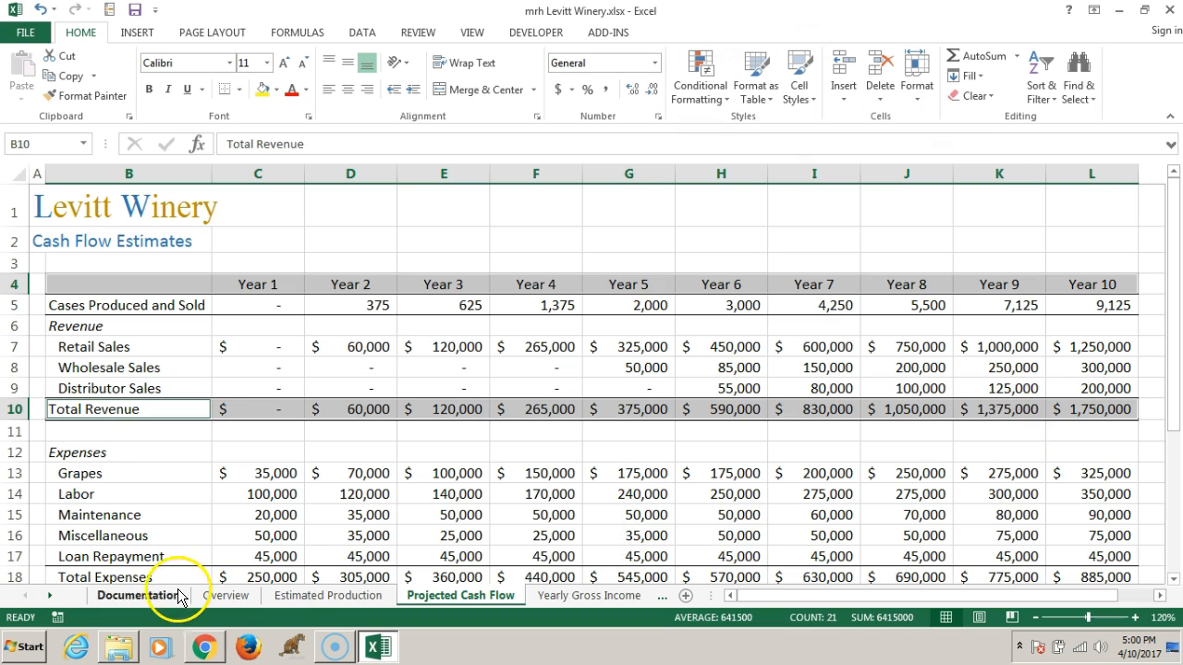
pyautogui.moveTo(136, 578); pyautogui.dragTo(1093, 571)
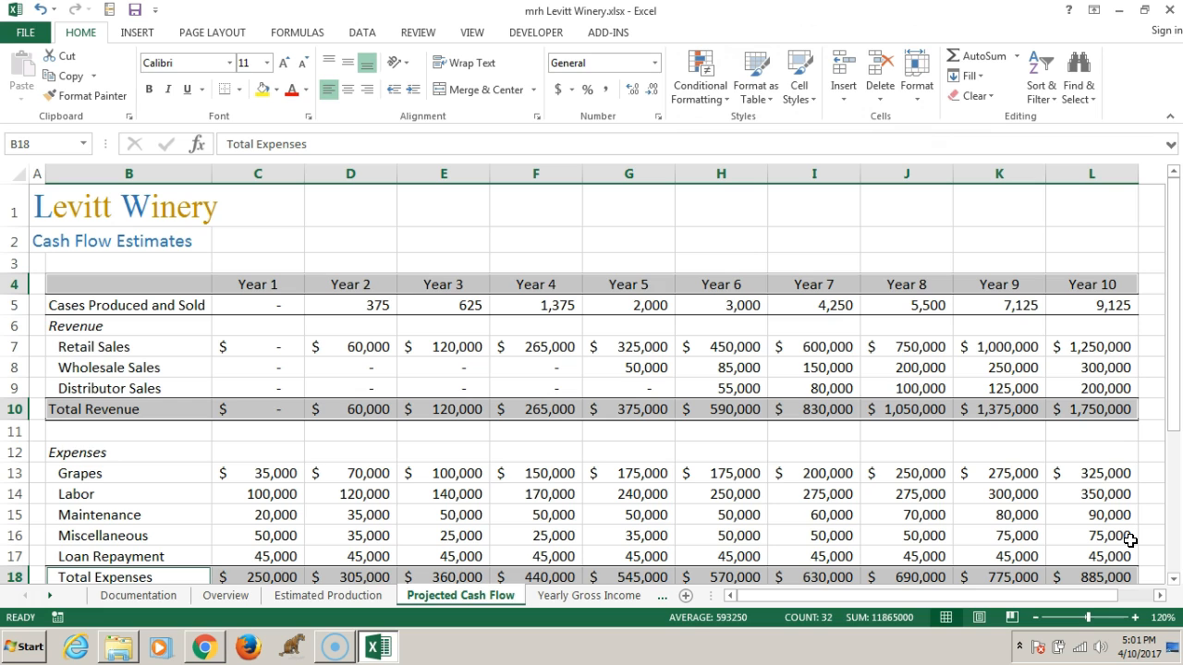
pyautogui.click(139, 31)
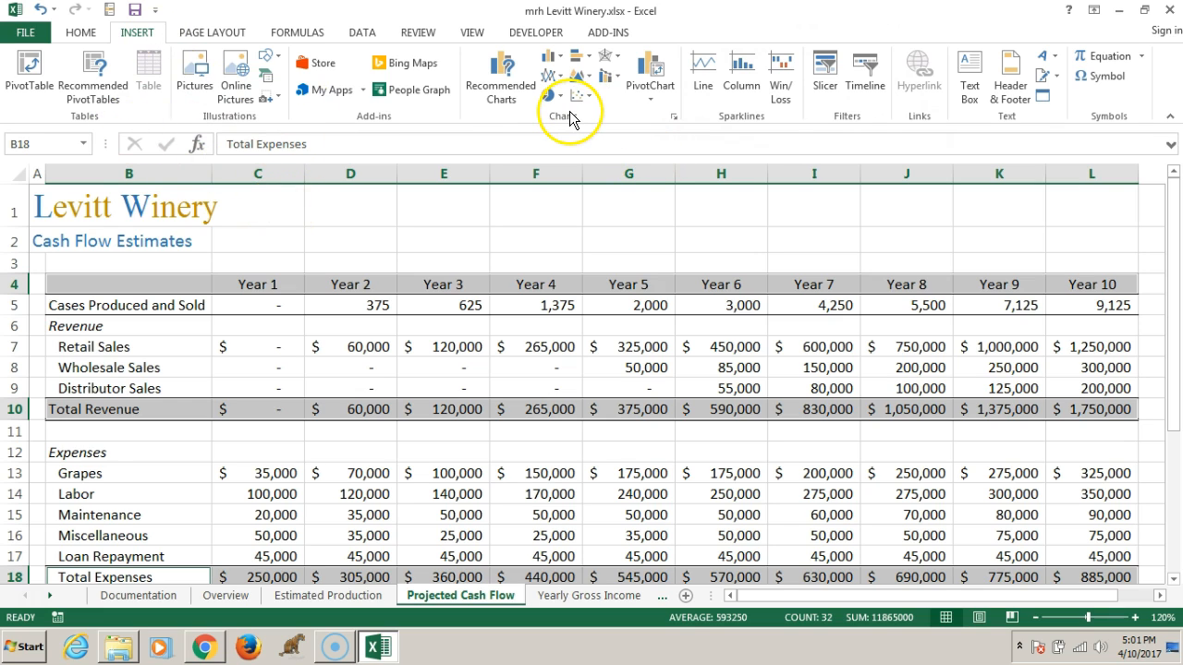
pyautogui.click(504, 92)
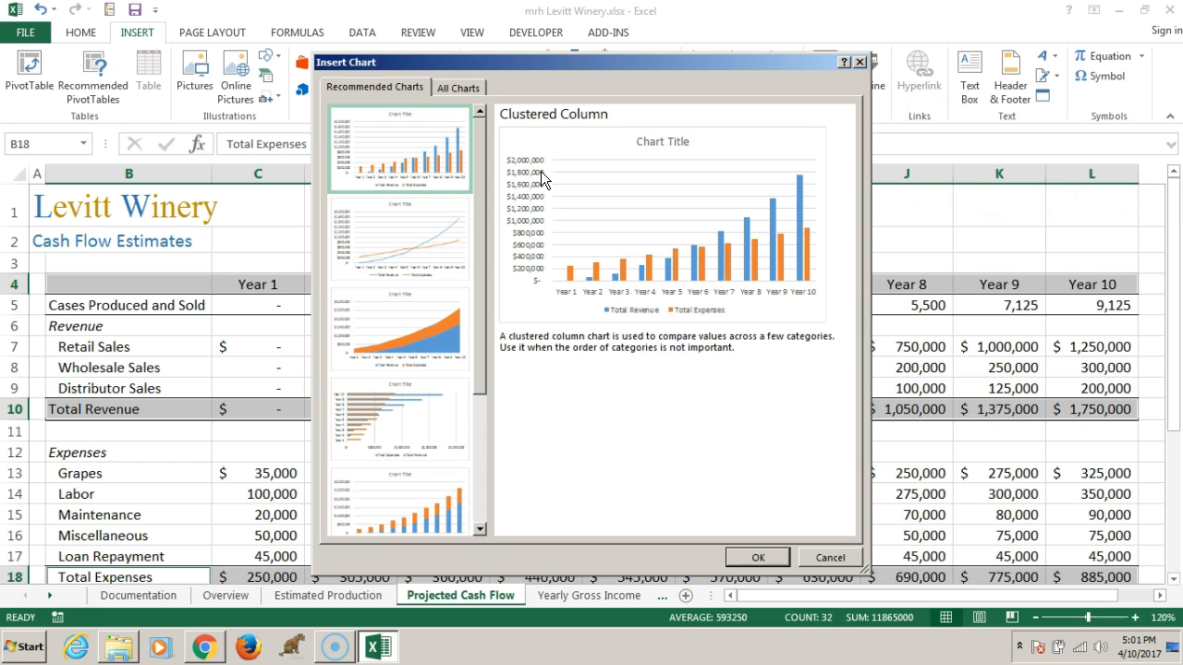
pyautogui.click(410, 159)
pyautogui.click(753, 558)
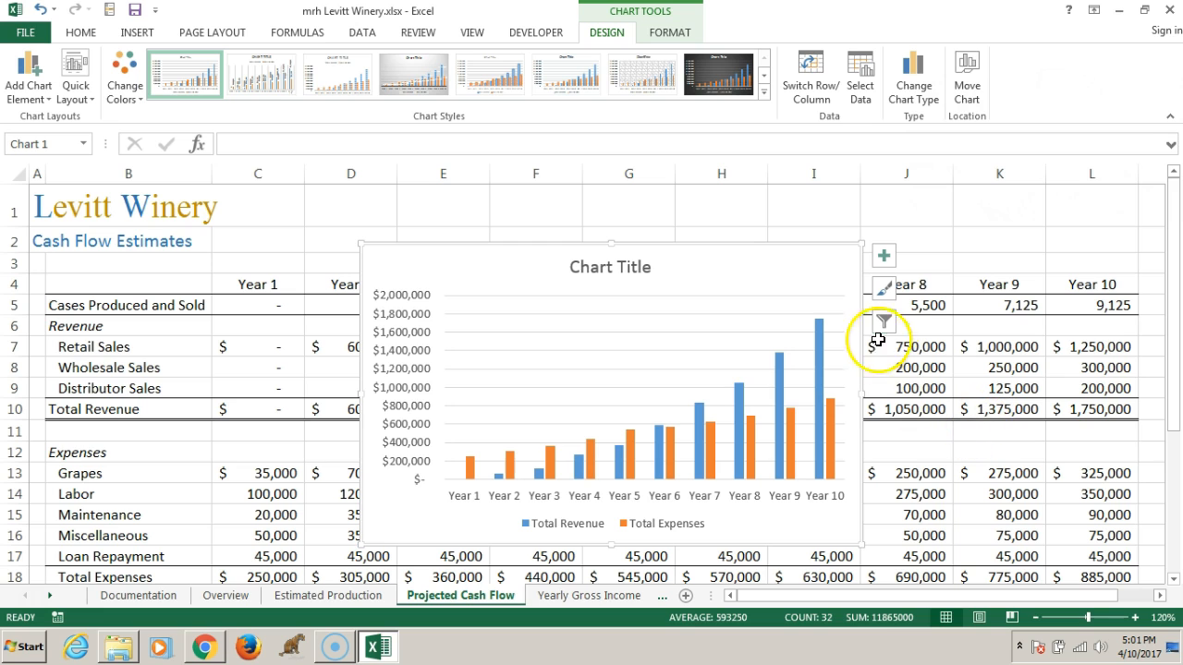
# Apply chart style Style 14 to the revenue and expenses column chart
pyautogui.click(882, 291)
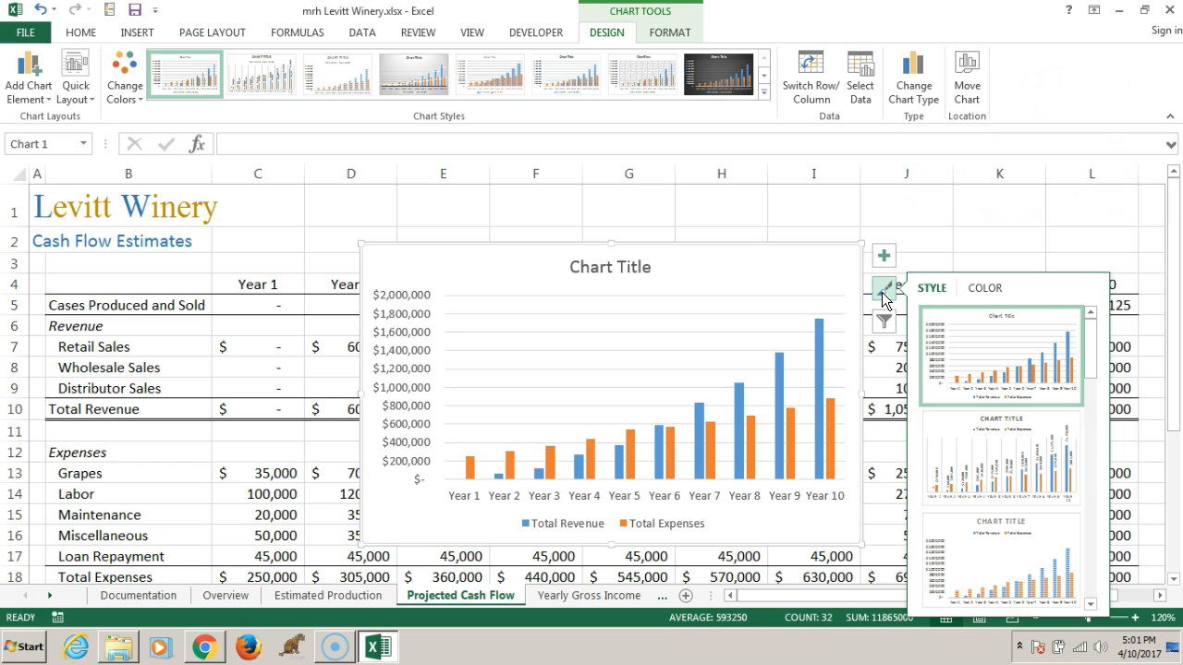
pyautogui.moveTo(1088, 368); pyautogui.dragTo(1089, 378)
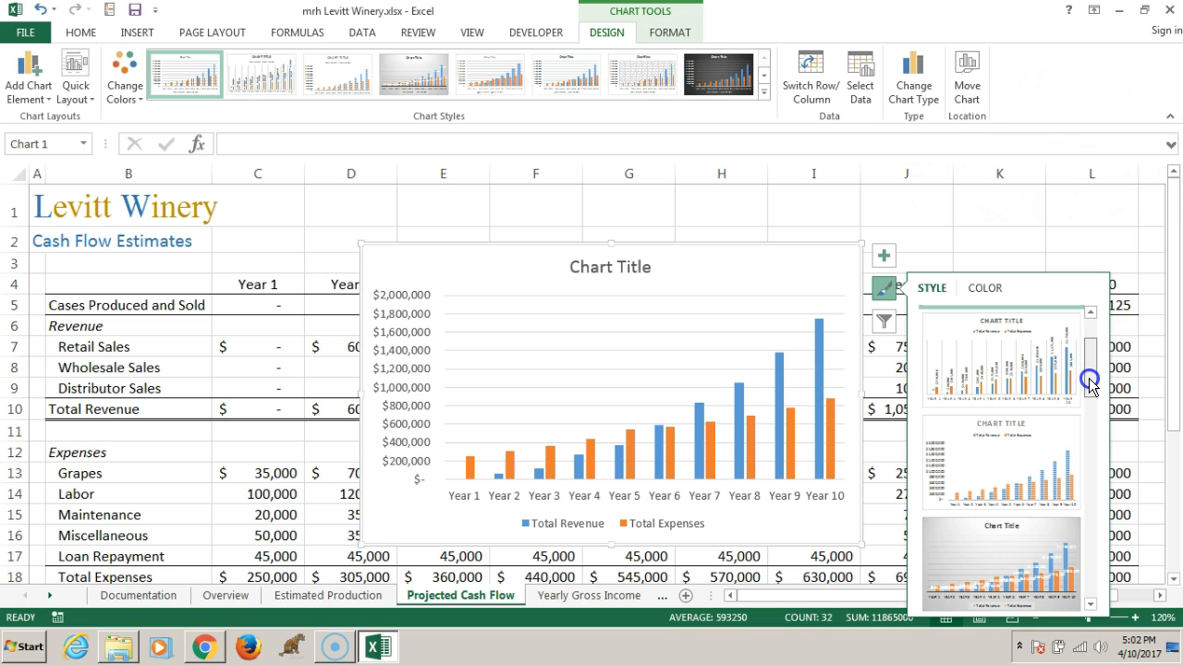
pyautogui.moveTo(1089, 378); pyautogui.dragTo(1089, 604)
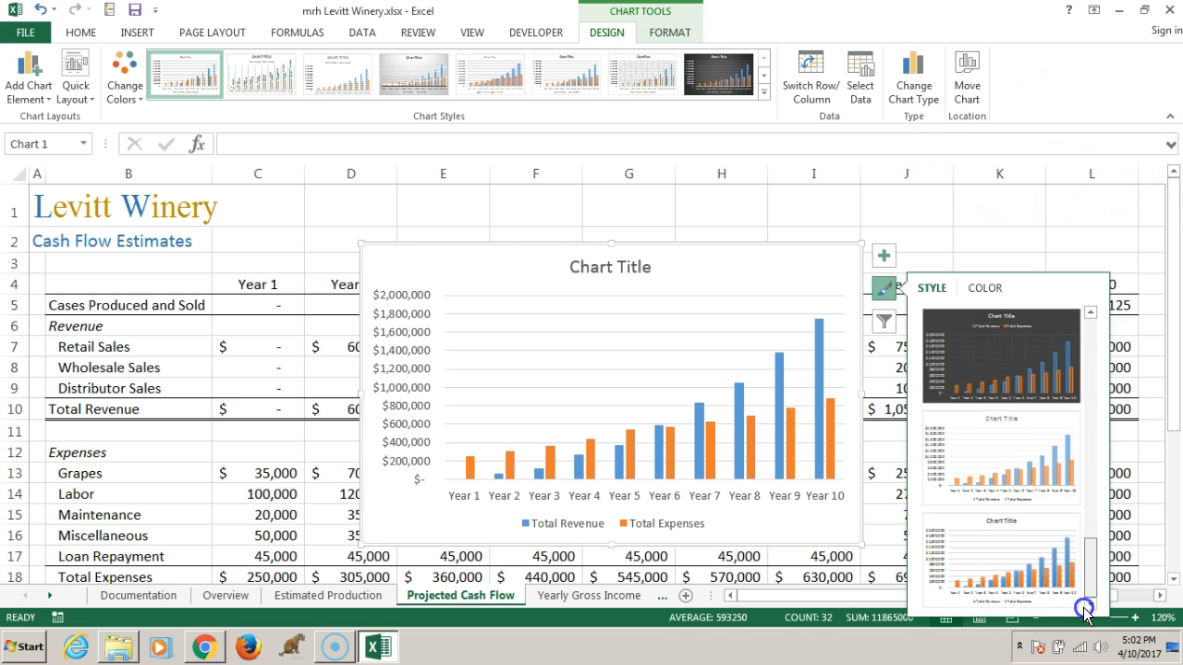
pyautogui.click(990, 568)
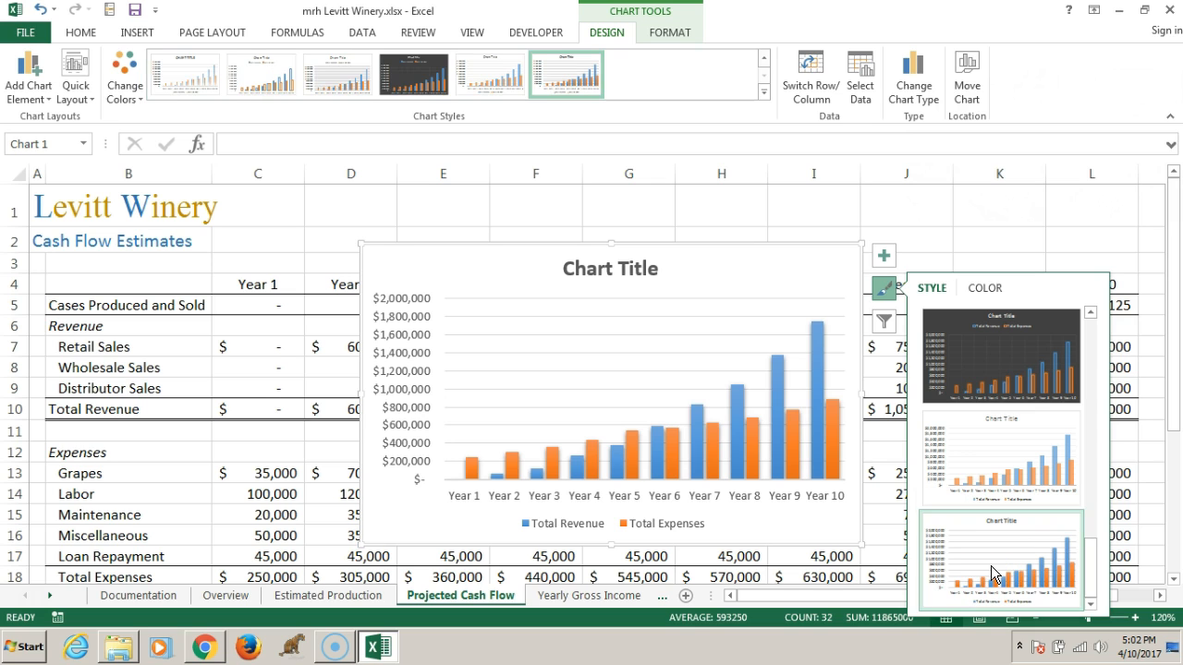
pyautogui.click(879, 290)
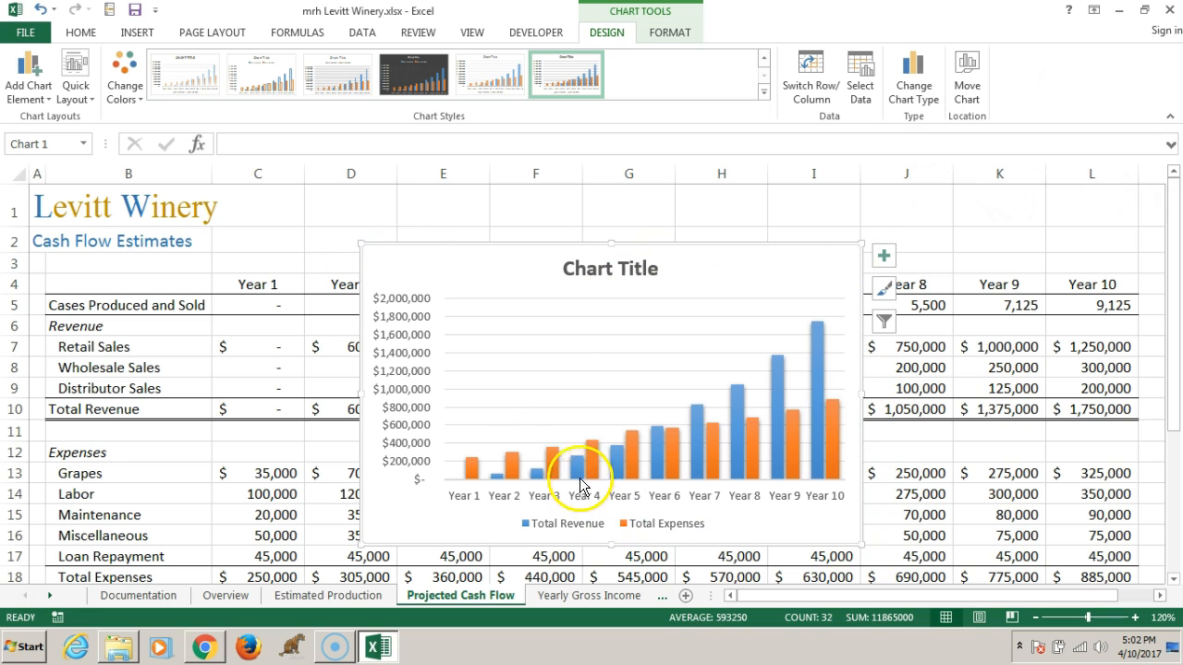
pyautogui.click(407, 262)
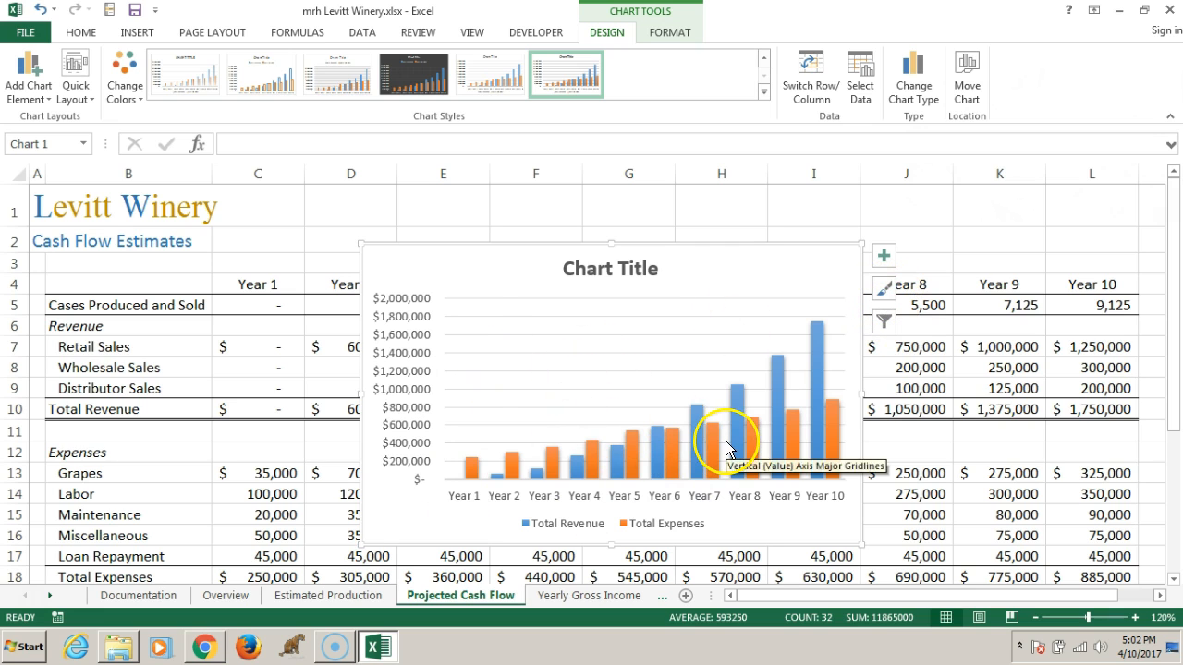
pyautogui.click(418, 366)
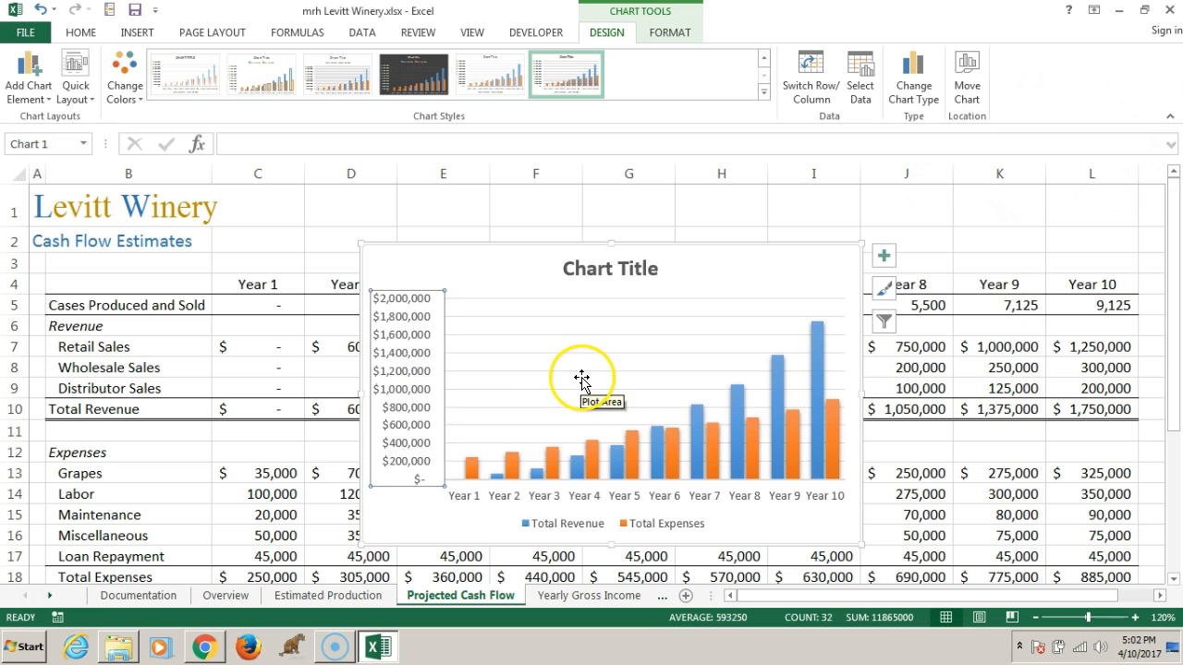
pyautogui.moveTo(423, 261); pyautogui.dragTo(427, 262)
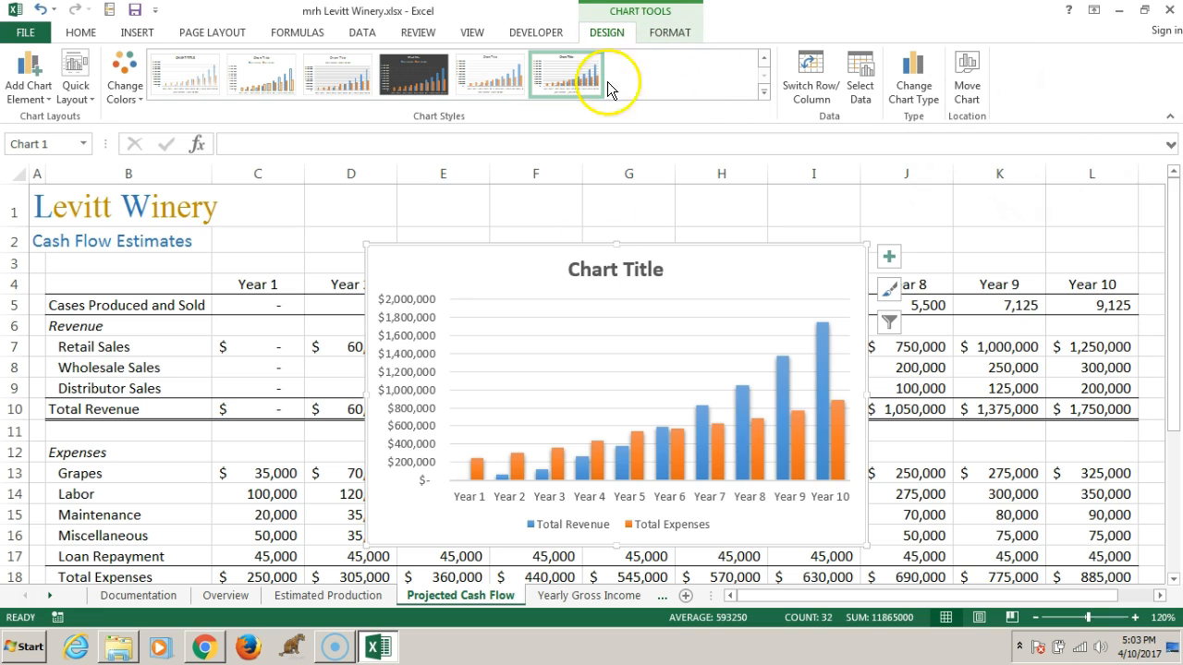
pyautogui.click(667, 33)
pyautogui.click(606, 32)
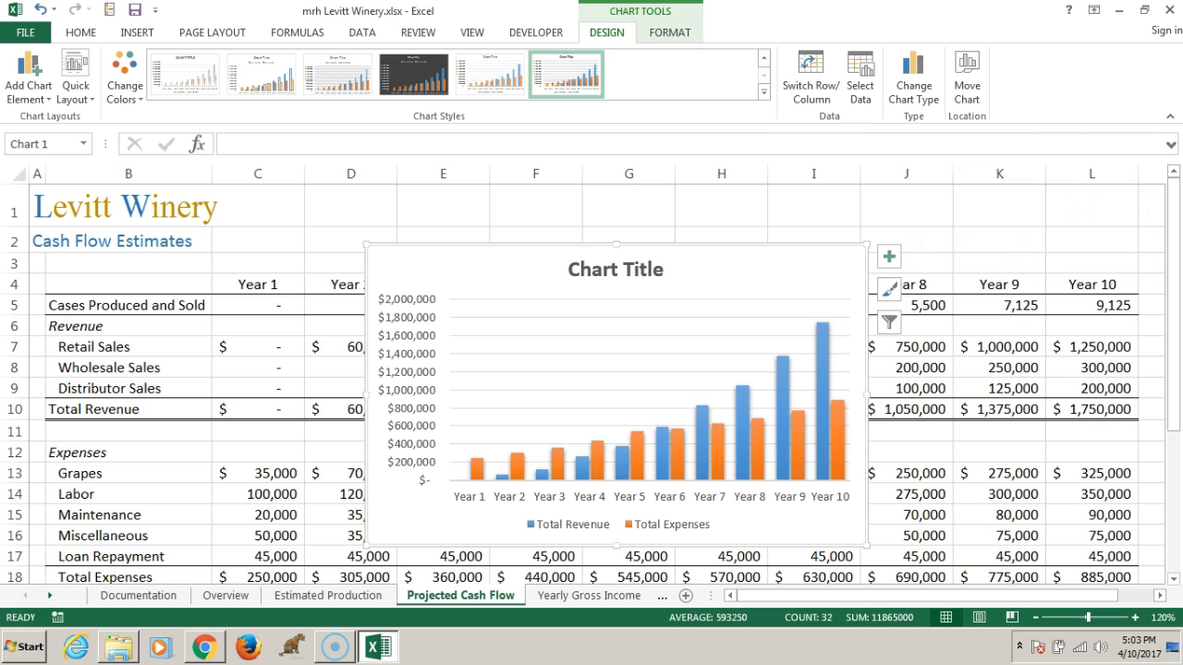
# Move the revenue and expenses column chart to the Overview sheet as an embedded object
pyautogui.click(967, 88)
pyautogui.moveTo(805, 237); pyautogui.dragTo(561, 290)
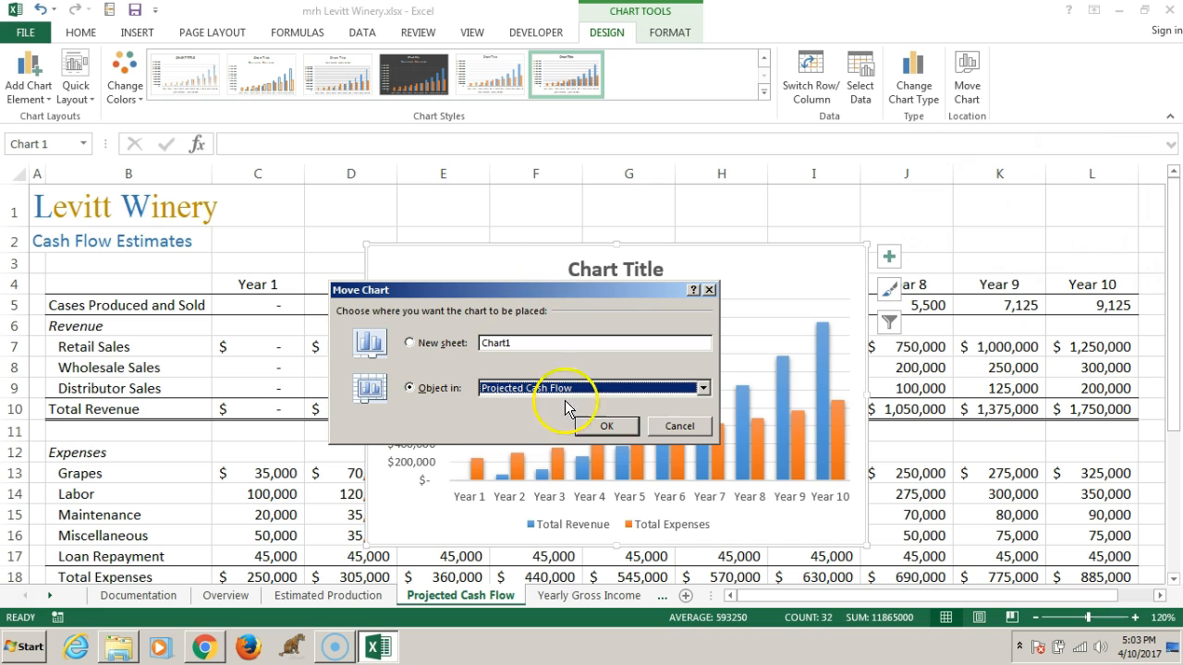
pyautogui.click(703, 388)
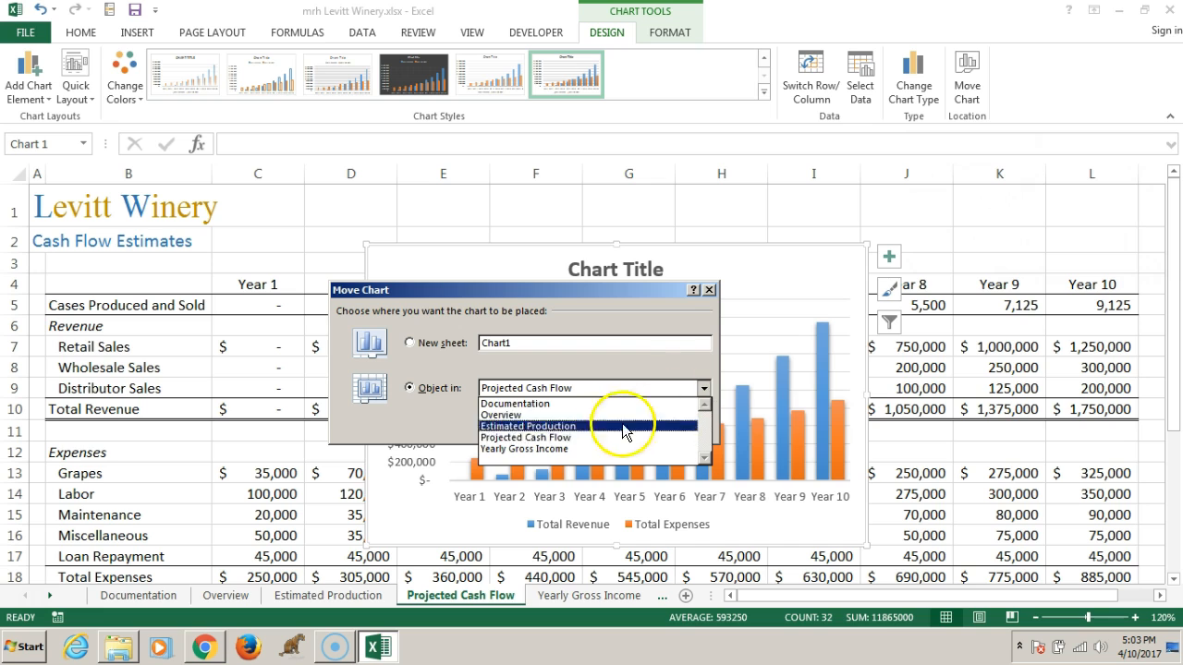
pyautogui.click(526, 415)
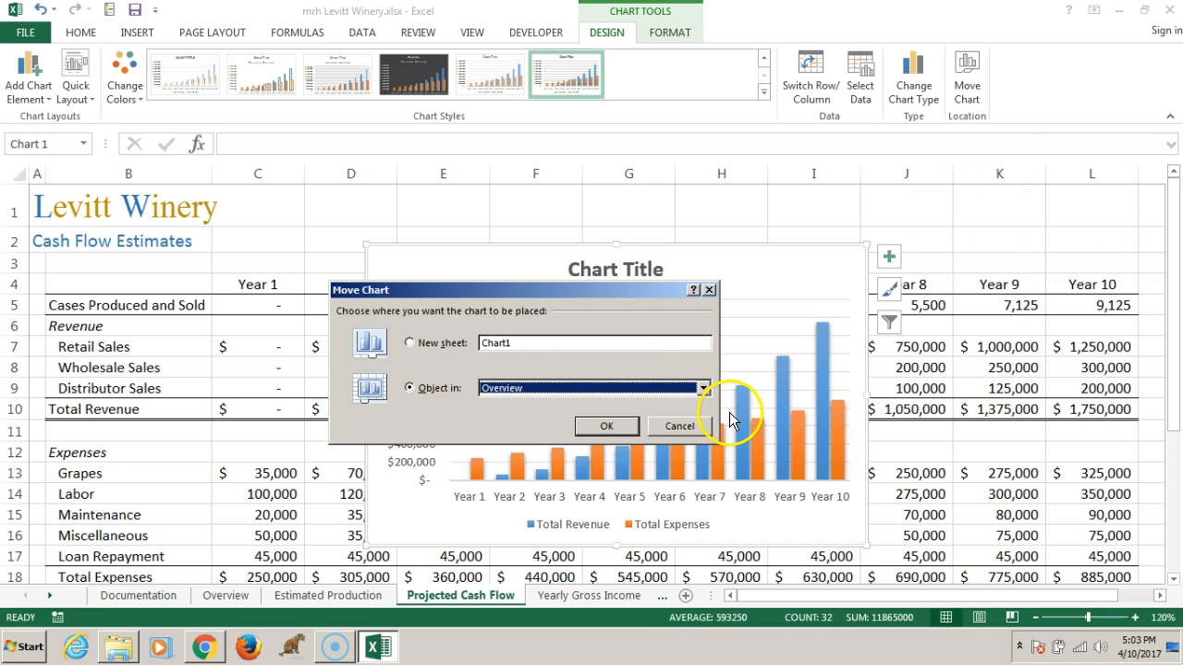
pyautogui.click(603, 427)
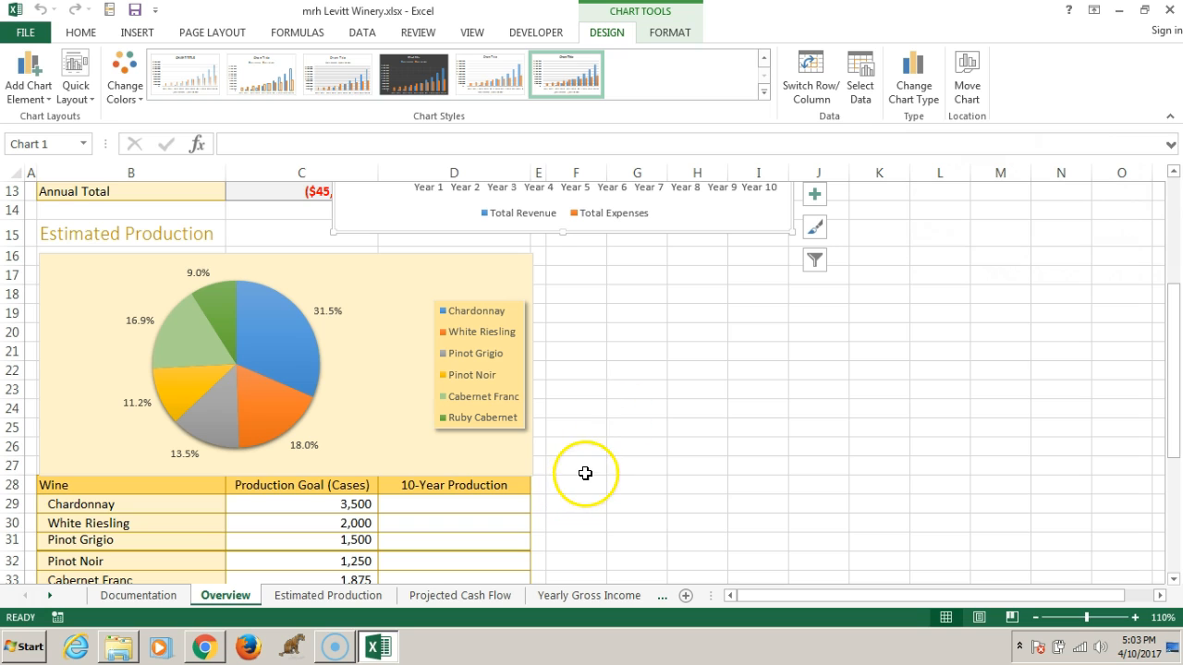
# Reposition the column chart beside the pie chart, with its upper-left corner in cell F16
pyautogui.scroll(4, 700, 427)
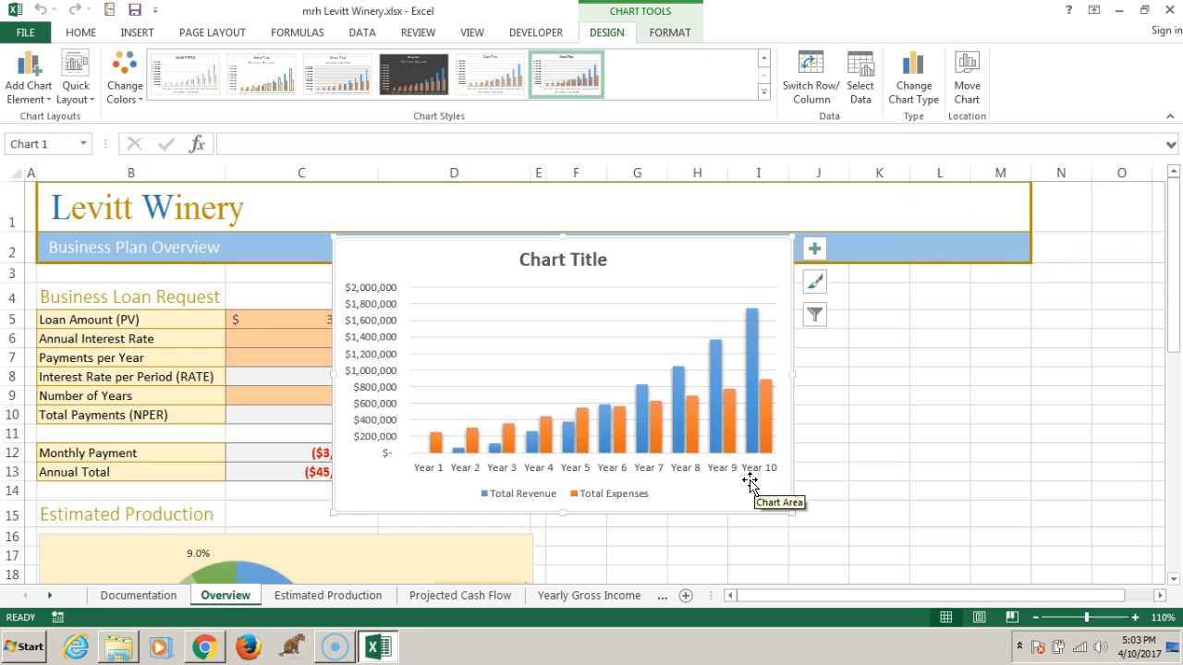
pyautogui.moveTo(639, 411)
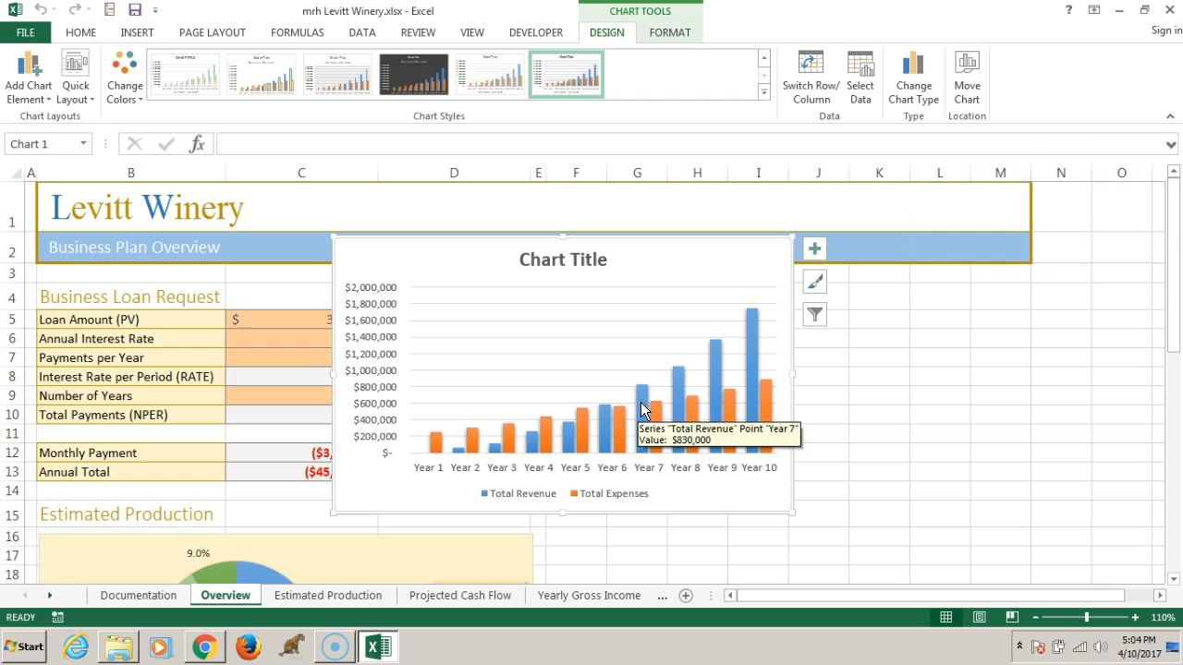
pyautogui.moveTo(421, 248); pyautogui.dragTo(631, 352)
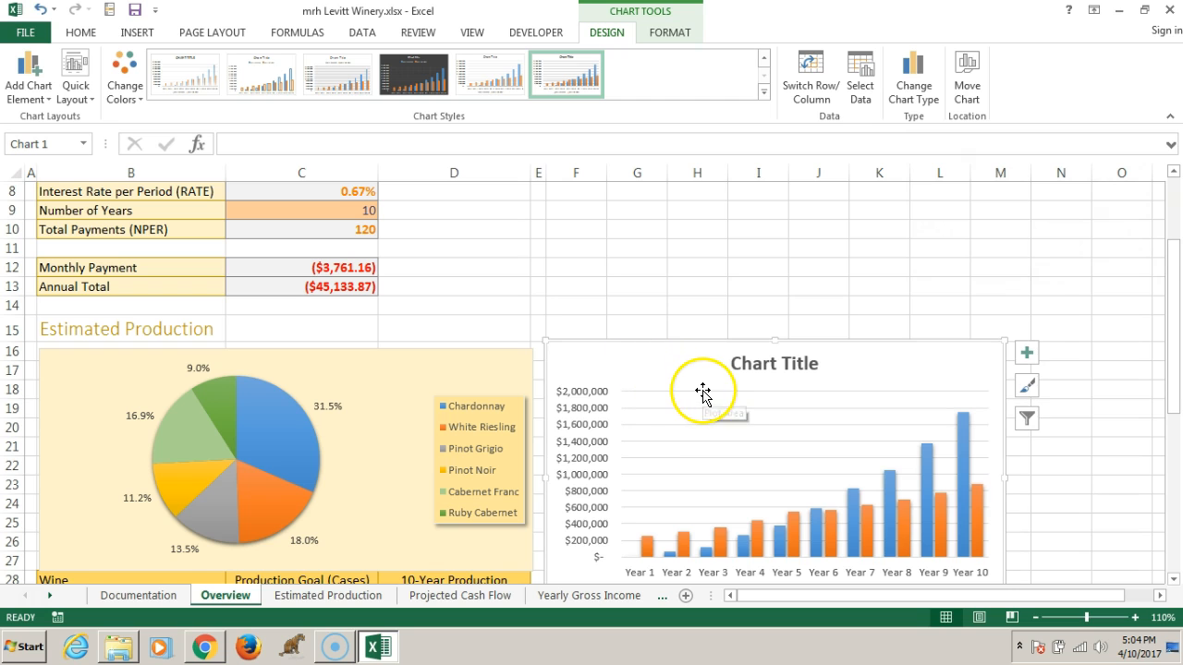
# Resize the column chart so that it covers the range F16:M29
pyautogui.scroll(-2, 703, 392)
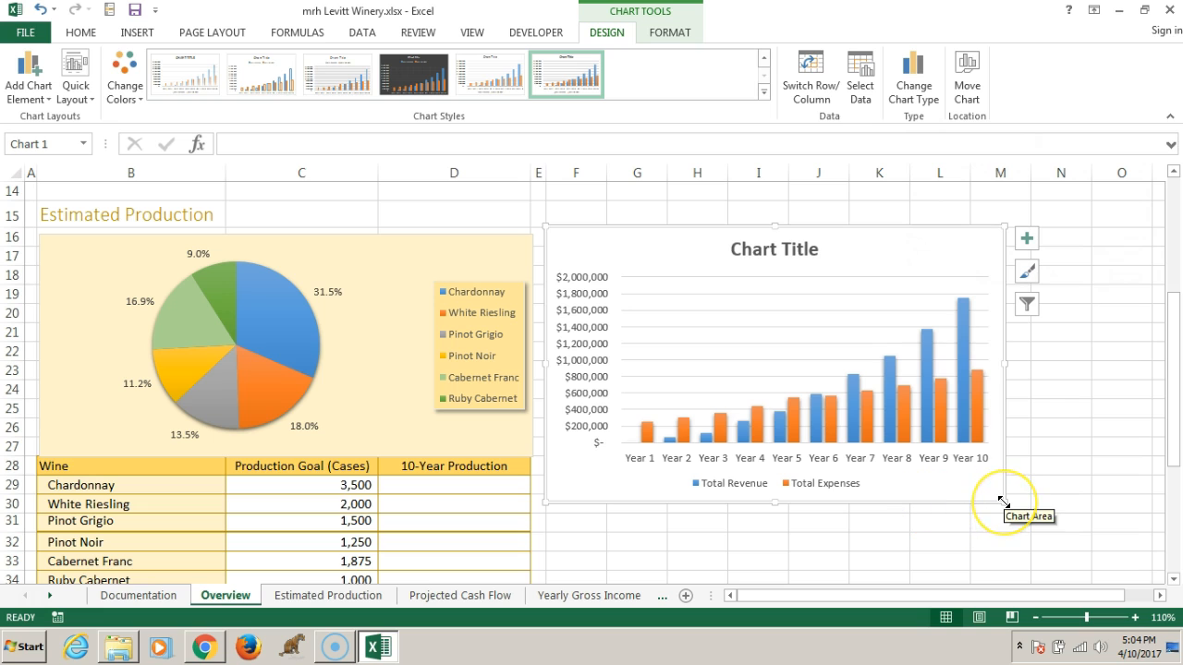
pyautogui.moveTo(1004, 502); pyautogui.dragTo(1026, 489)
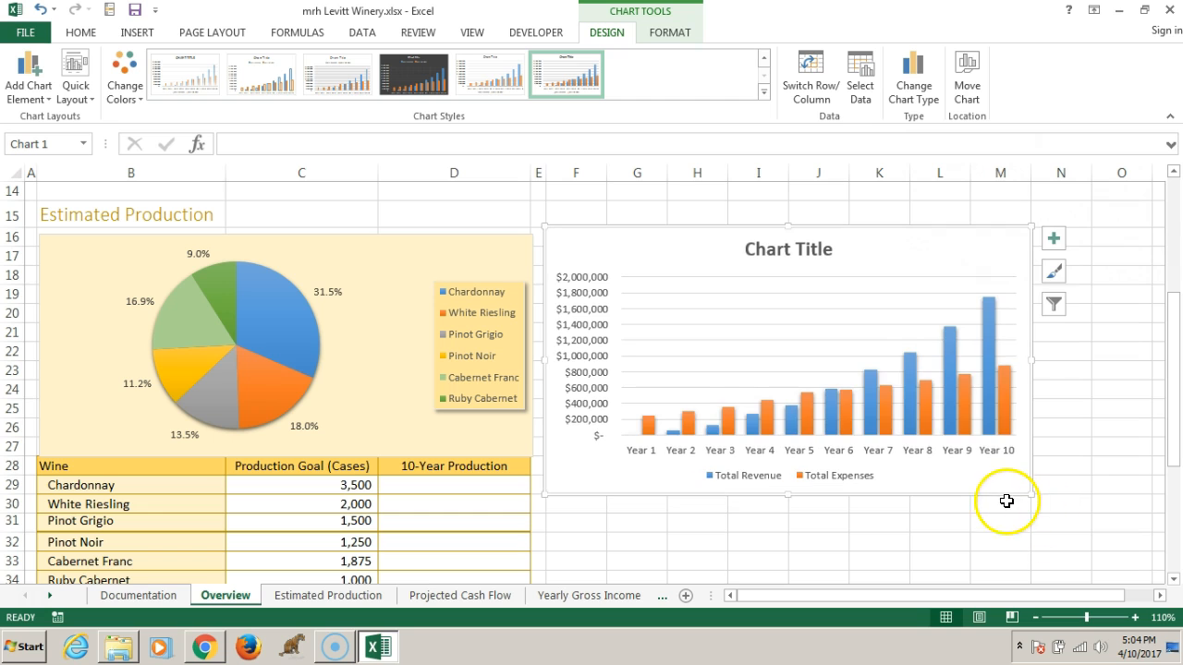
pyautogui.scroll(5, 792, 443)
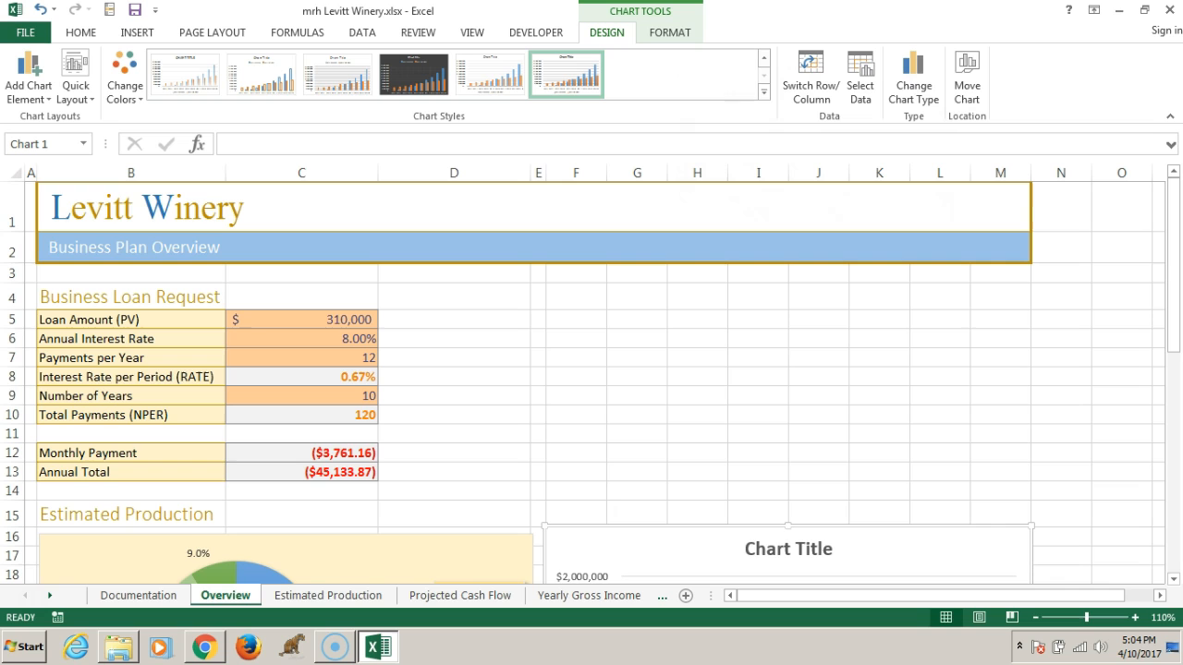
pyautogui.scroll(-3, 897, 391)
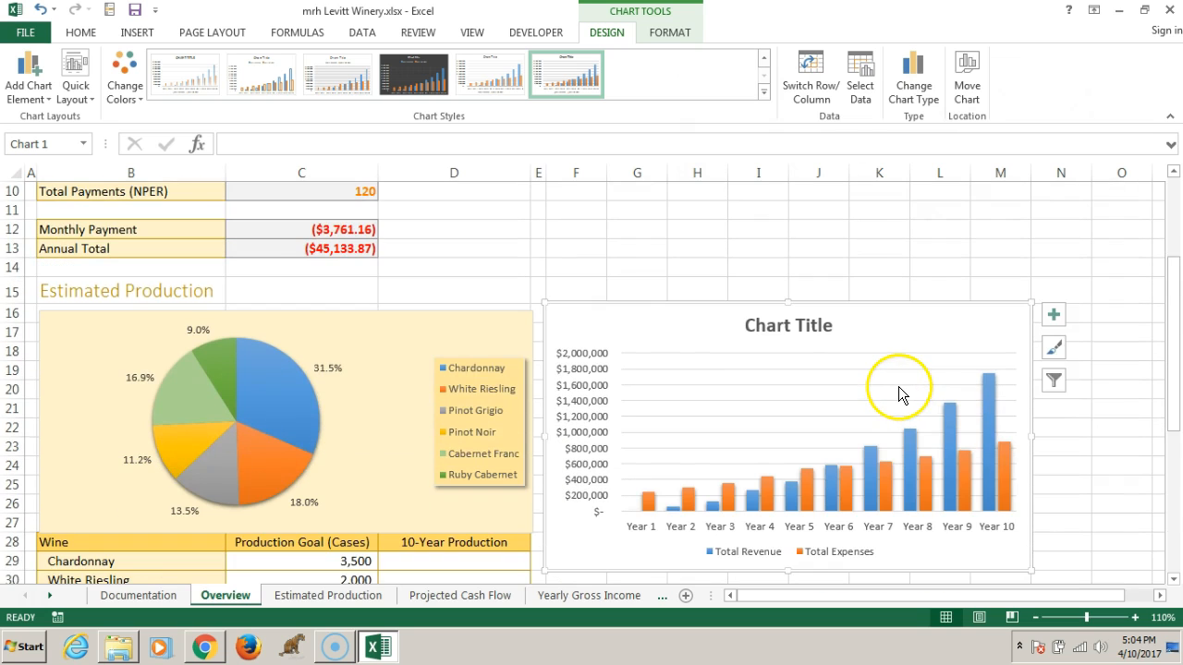
pyautogui.scroll(-1, 900, 393)
pyautogui.moveTo(973, 432)
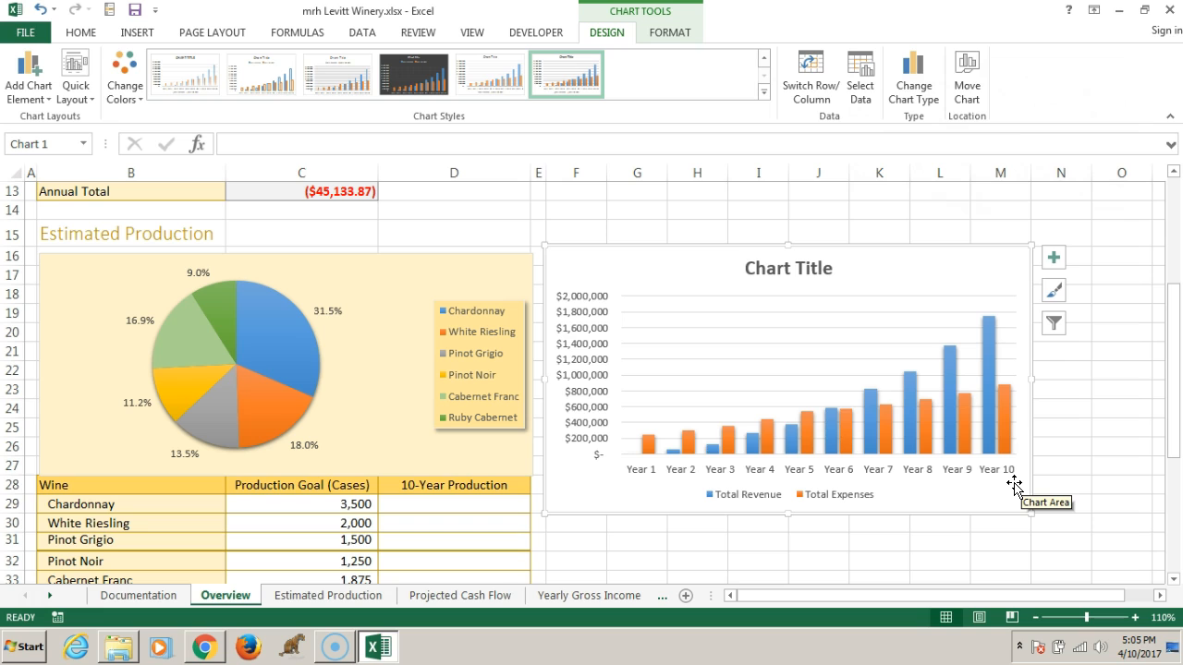
pyautogui.click(781, 268)
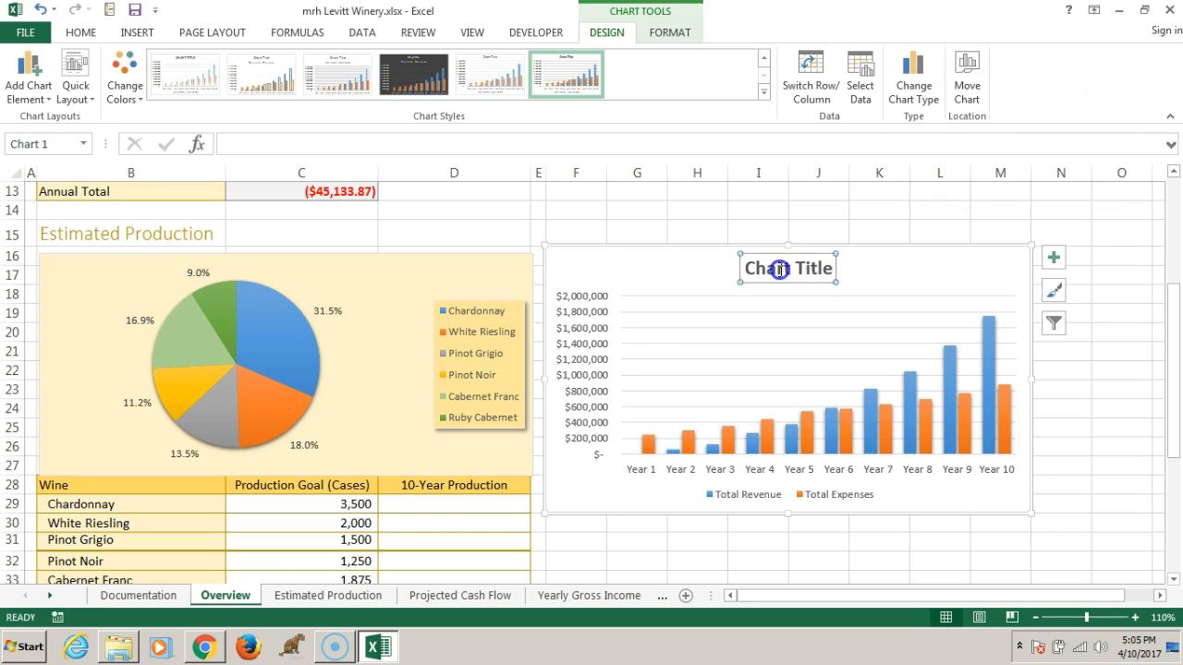
pyautogui.click(825, 288)
pyautogui.write('Pinot Noir')
pyautogui.click(821, 283)
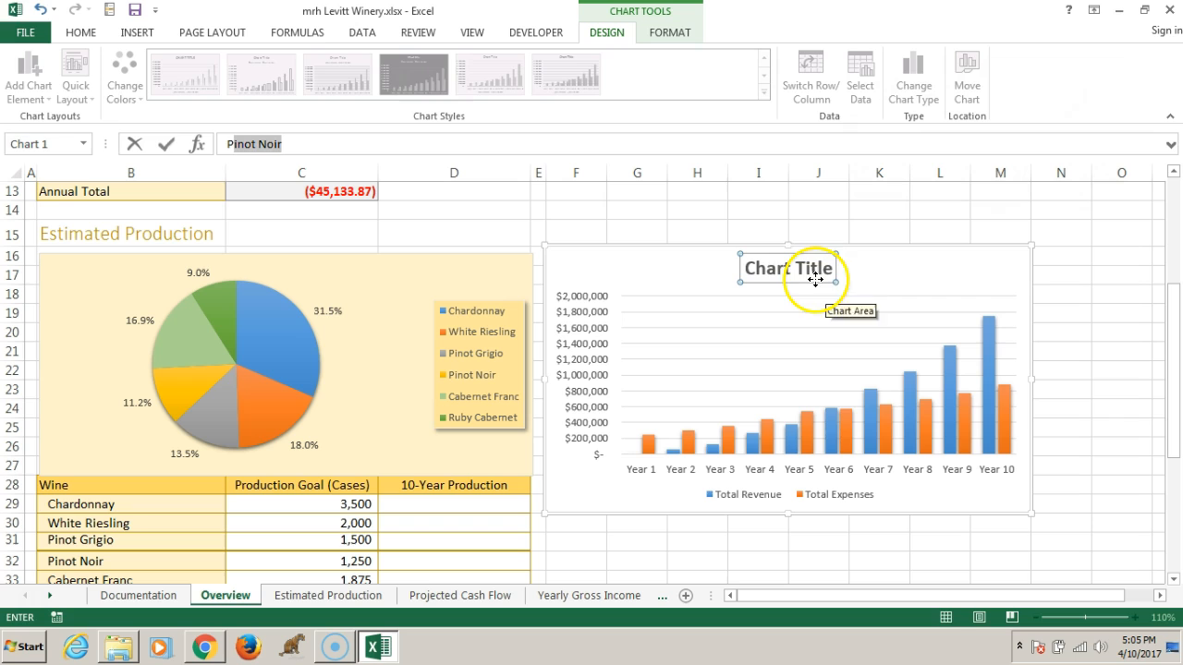
# Replace the column chart's placeholder title with "Projected Revenue and Expenses"
pyautogui.moveTo(781, 269); pyautogui.dragTo(832, 288)
pyautogui.write('Projeted')
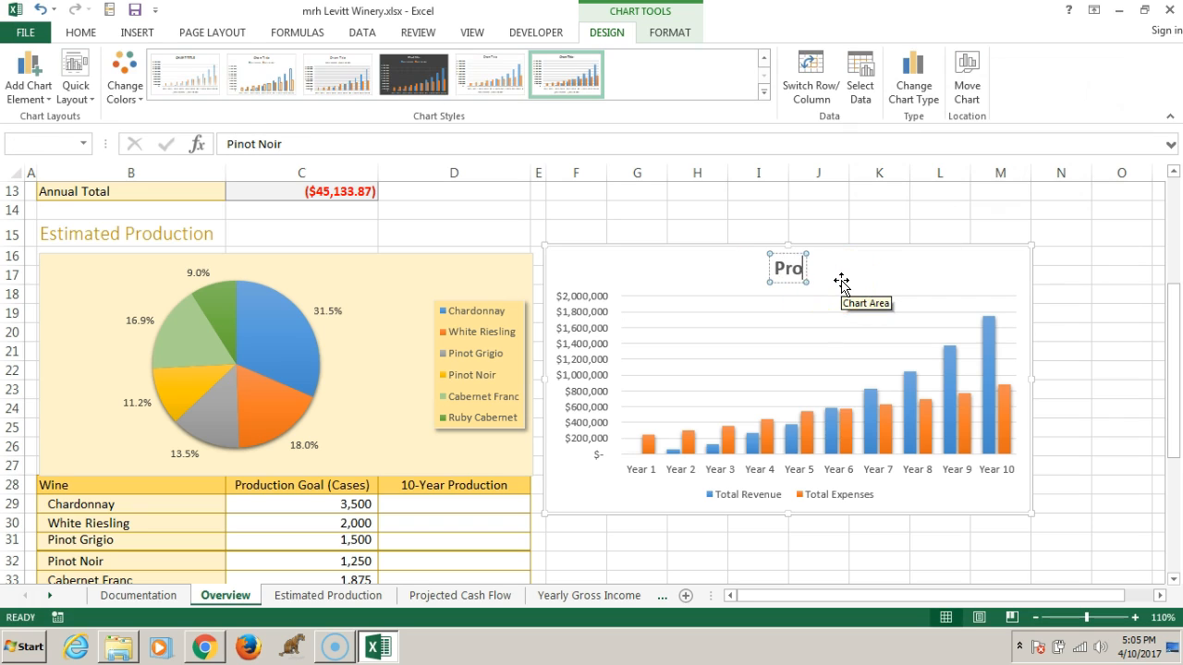
pyautogui.press('BackSpace')
pyautogui.press('BackSpace')
pyautogui.press('BackSpace')
pyautogui.write('cted REv')
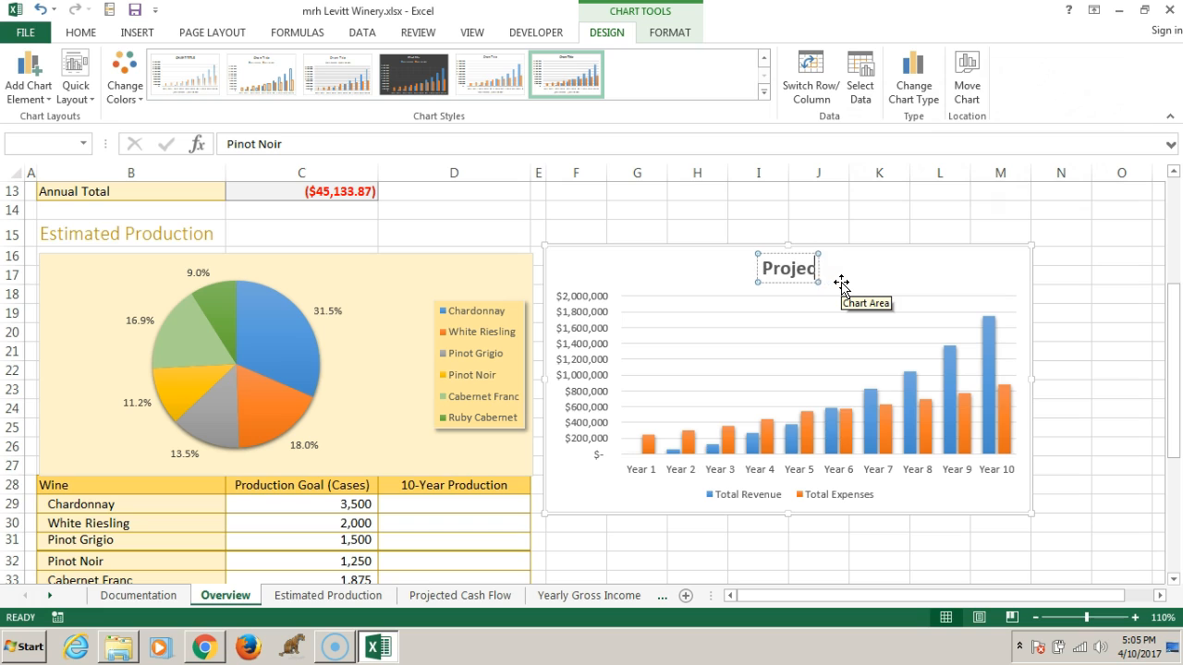
pyautogui.press('BackSpace')
pyautogui.press('BackSpace')
pyautogui.write('evenue and Expenses')
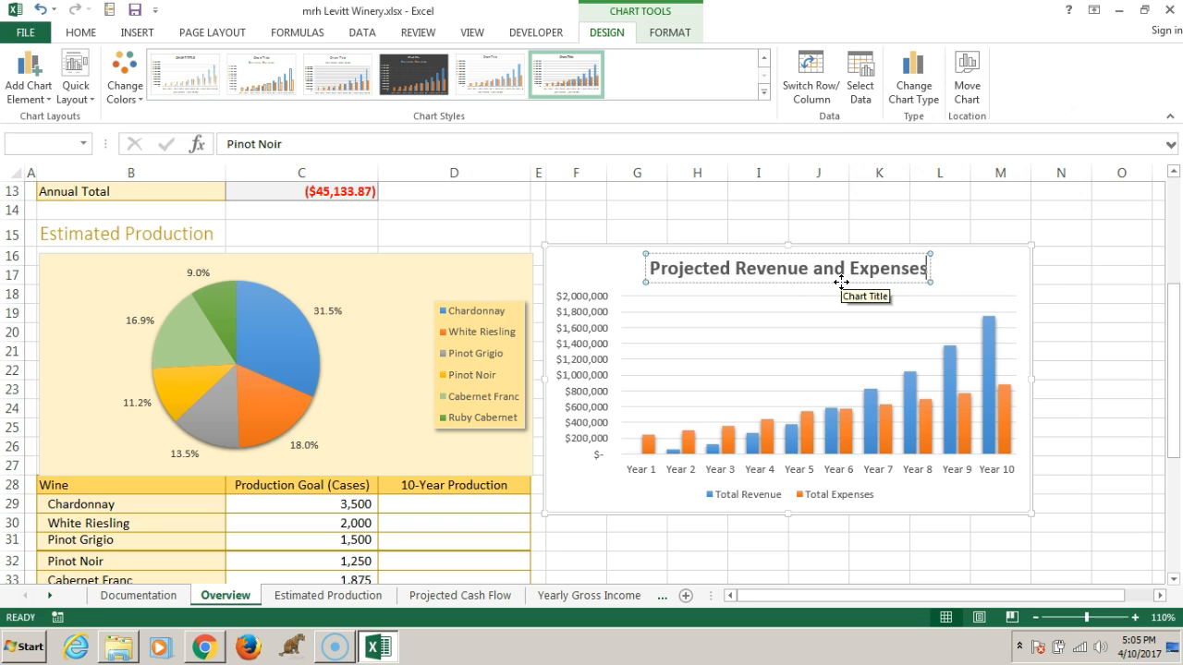
pyautogui.press('Return')
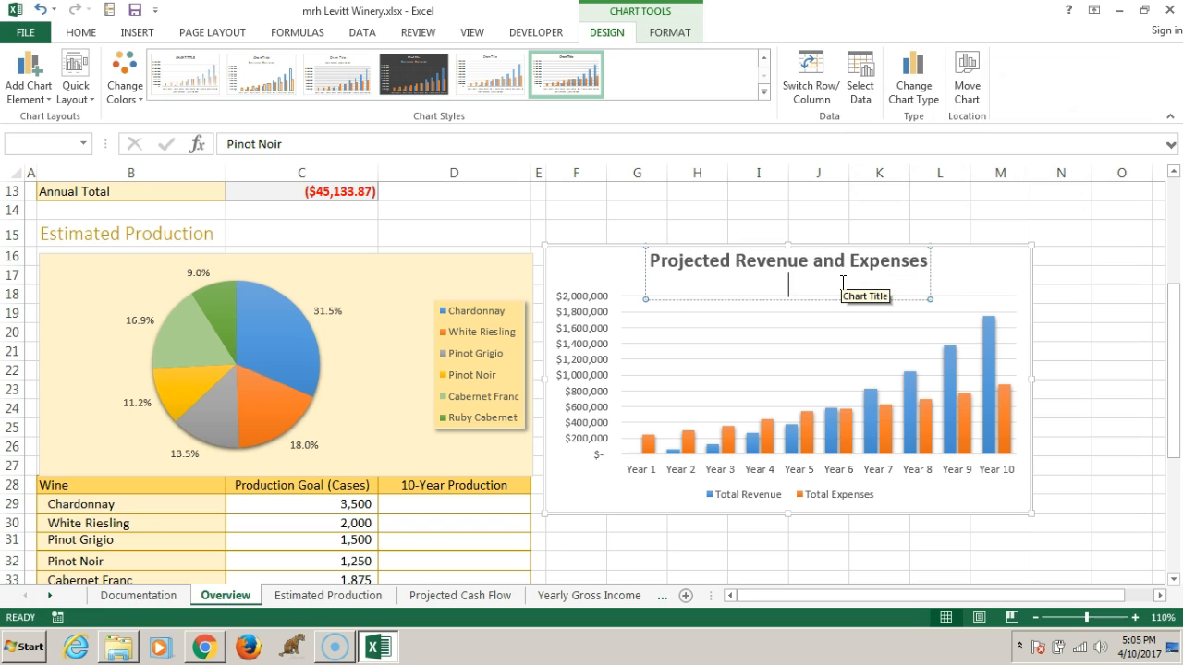
pyautogui.press('BackSpace')
pyautogui.click(982, 269)
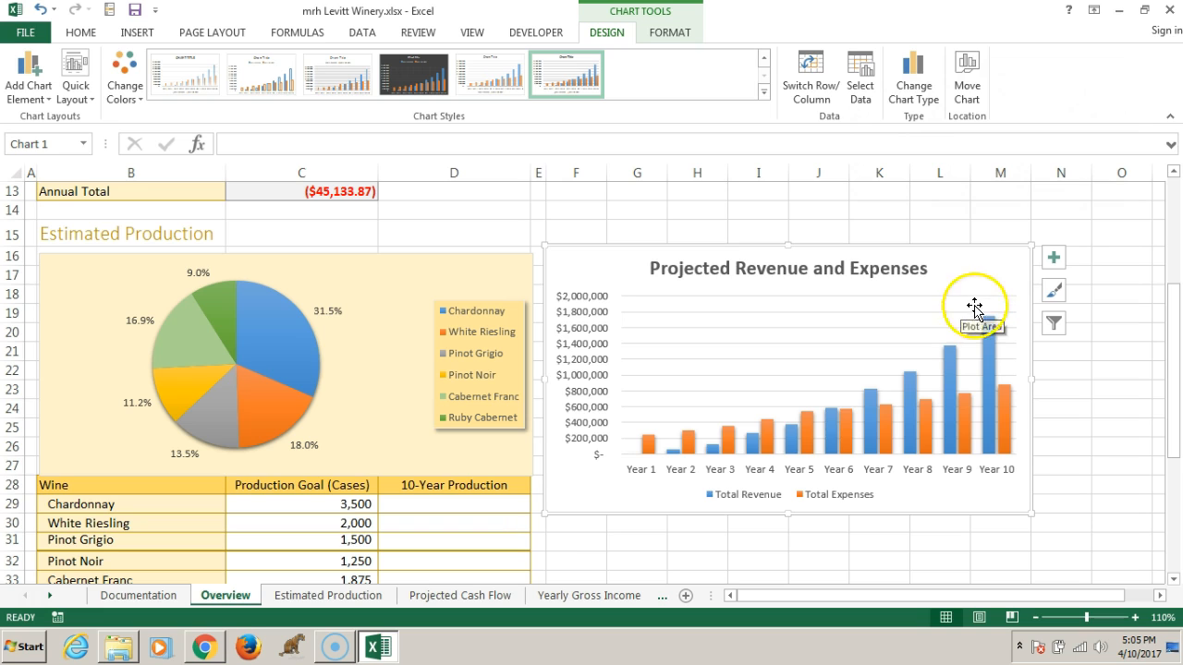
# Change the column chart title's font color to the blue accent theme color
pyautogui.click(767, 268)
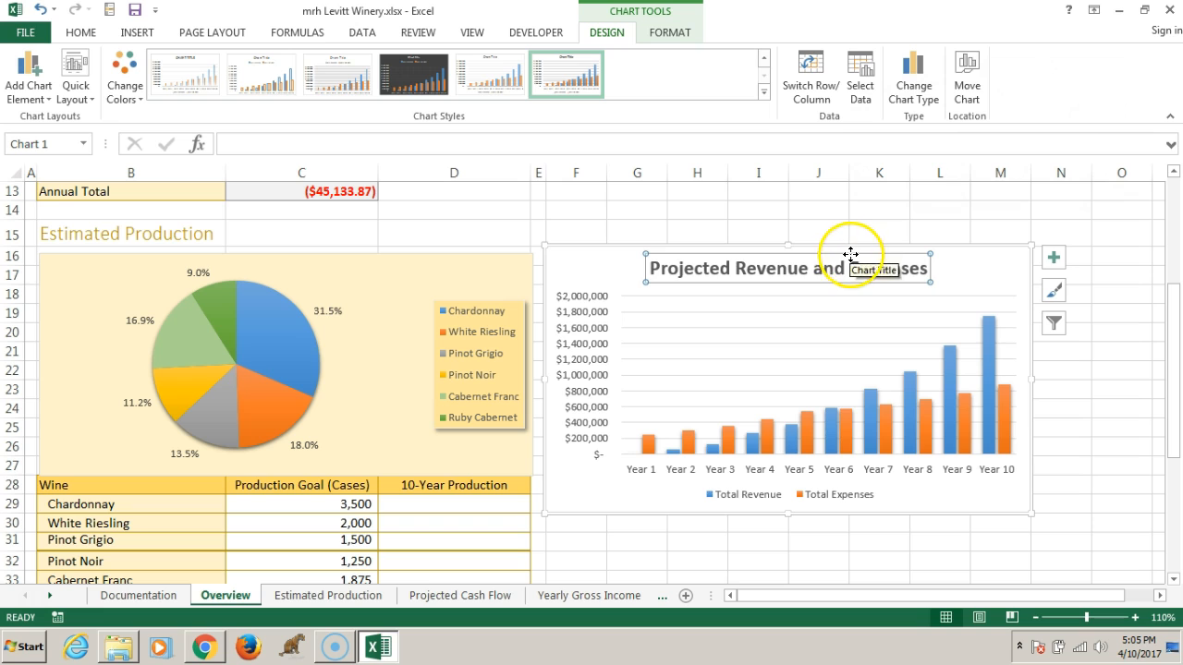
pyautogui.click(79, 34)
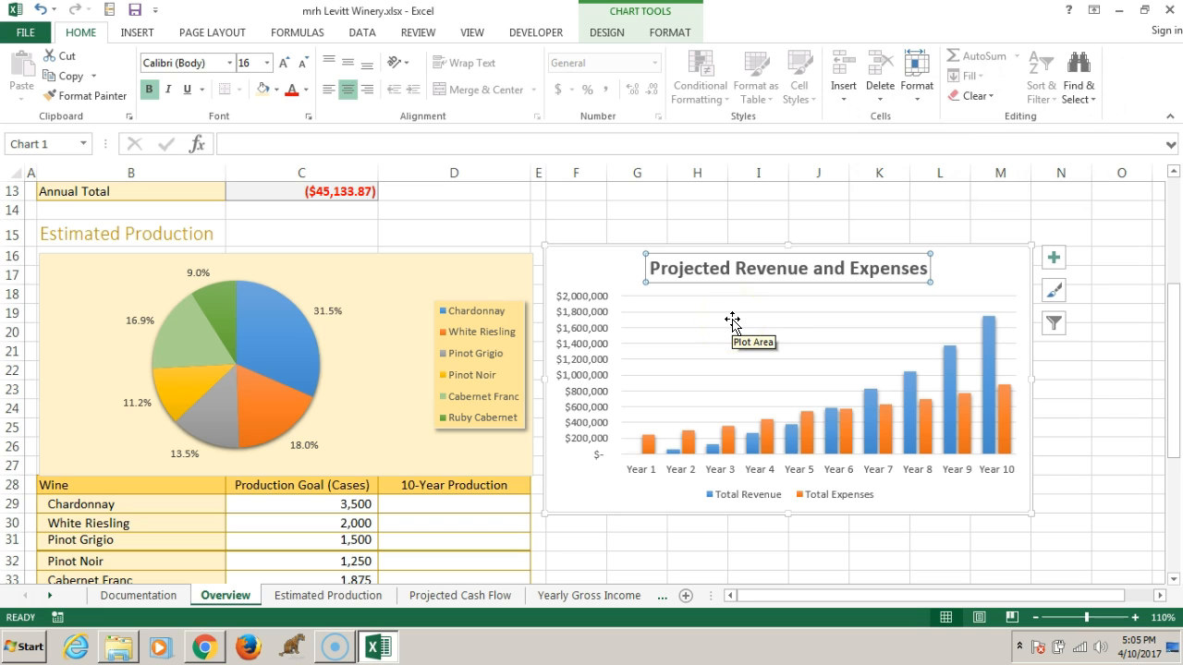
pyautogui.click(306, 90)
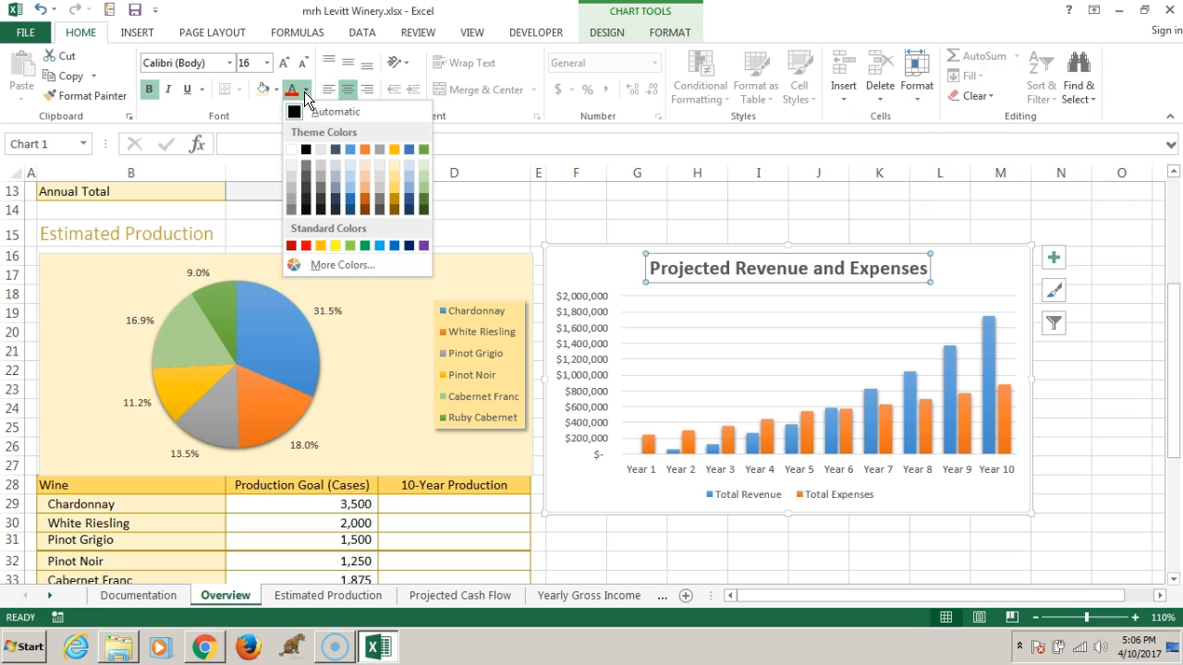
pyautogui.click(348, 147)
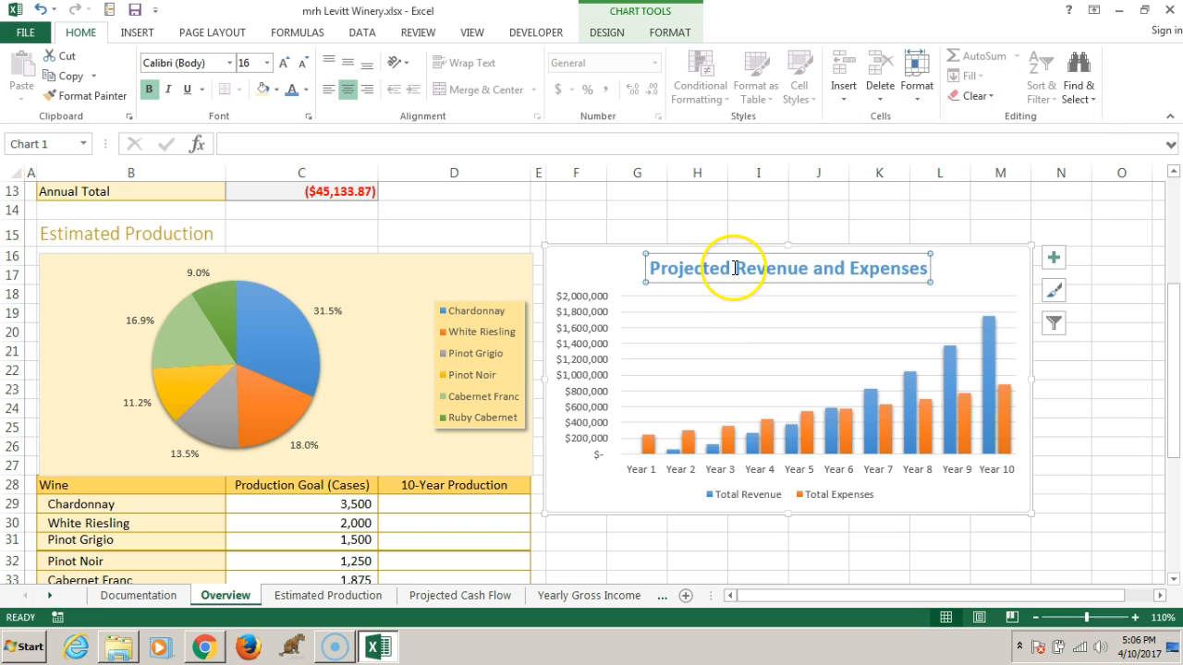
# Remove bold from the column chart title and set its font to Calibri Light (Headings)
pyautogui.hotkey('ctrl', 'b')
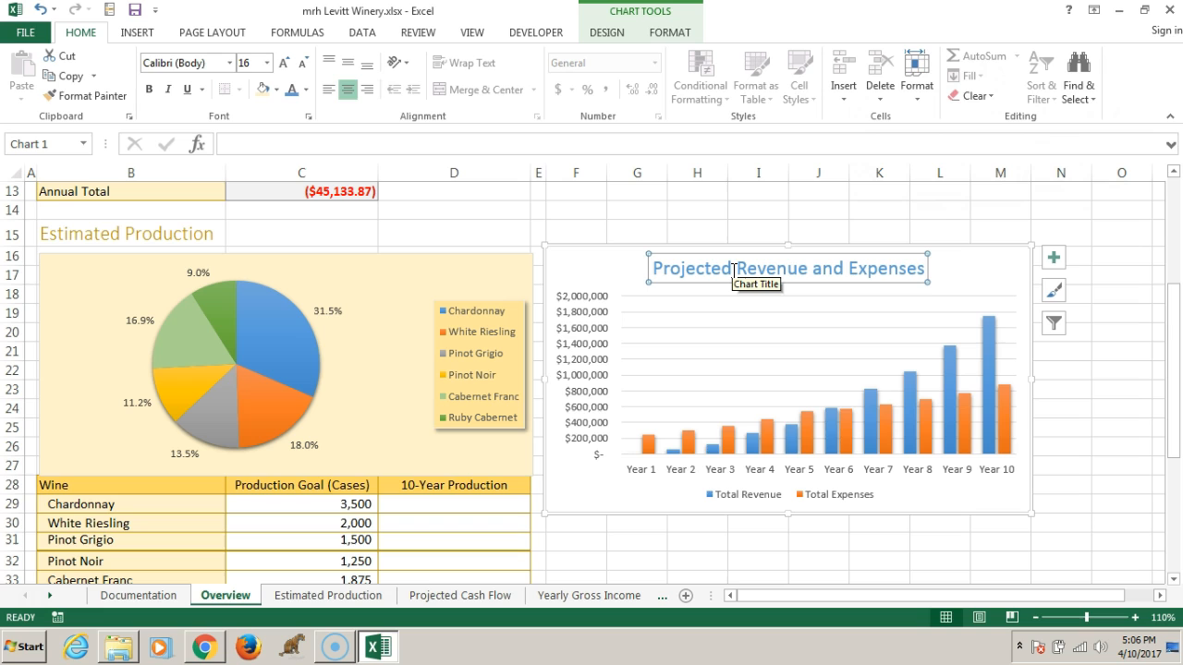
pyautogui.hotkey('ctrl', 'b')
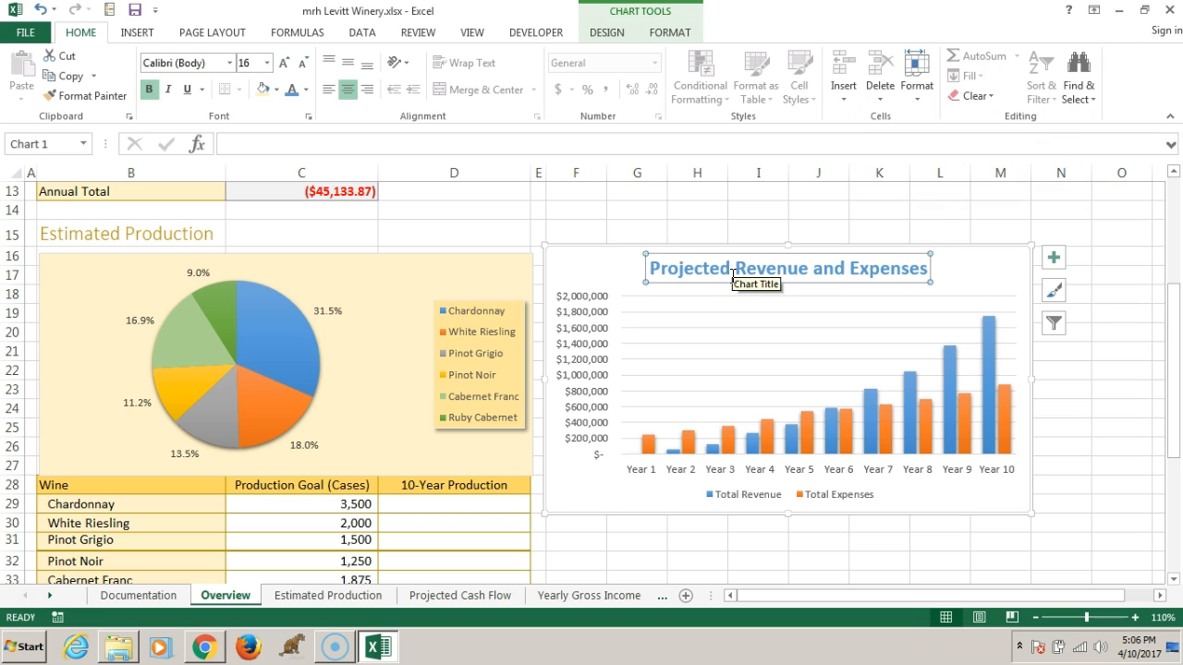
pyautogui.click(148, 89)
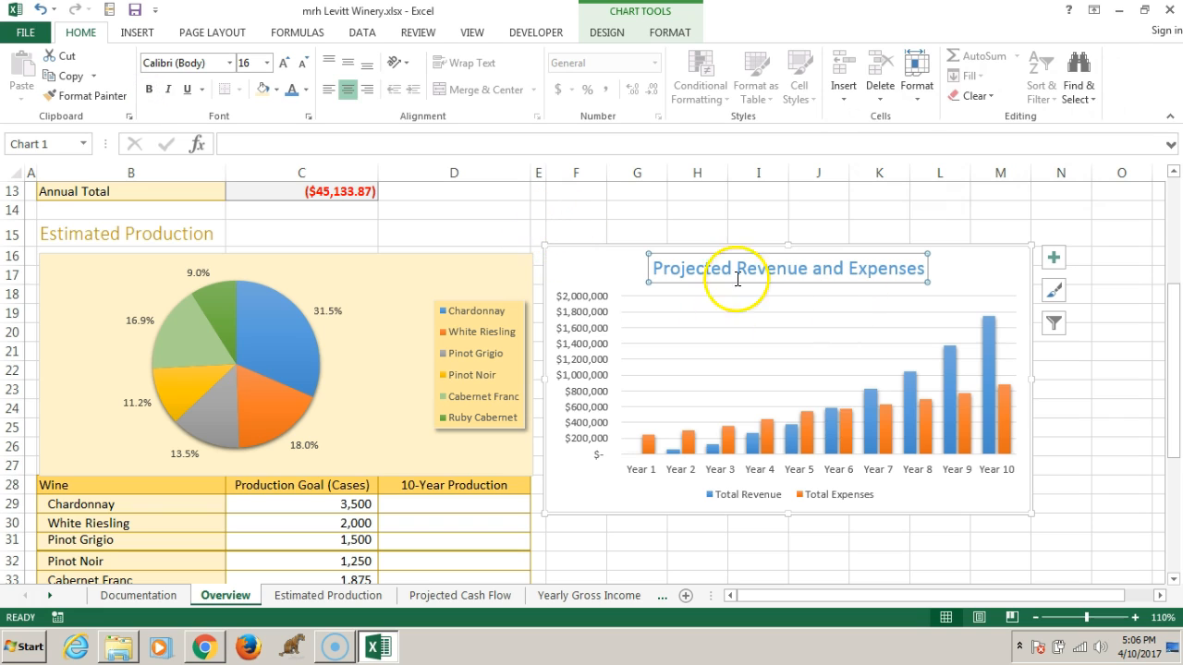
pyautogui.click(230, 62)
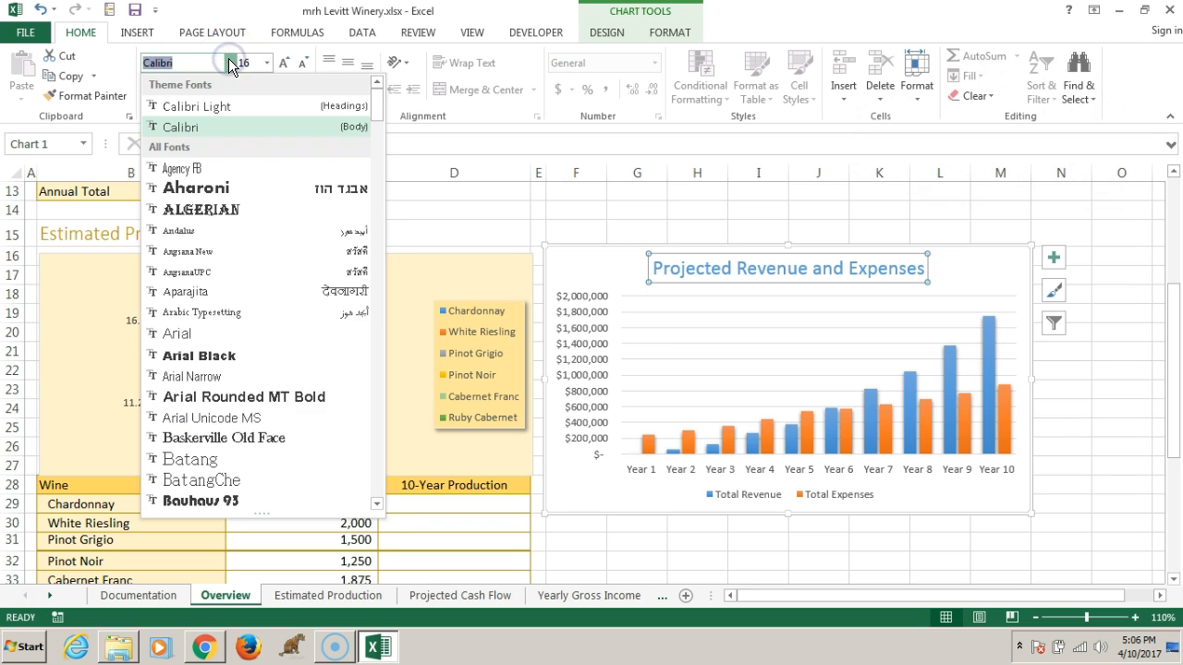
pyautogui.click(231, 107)
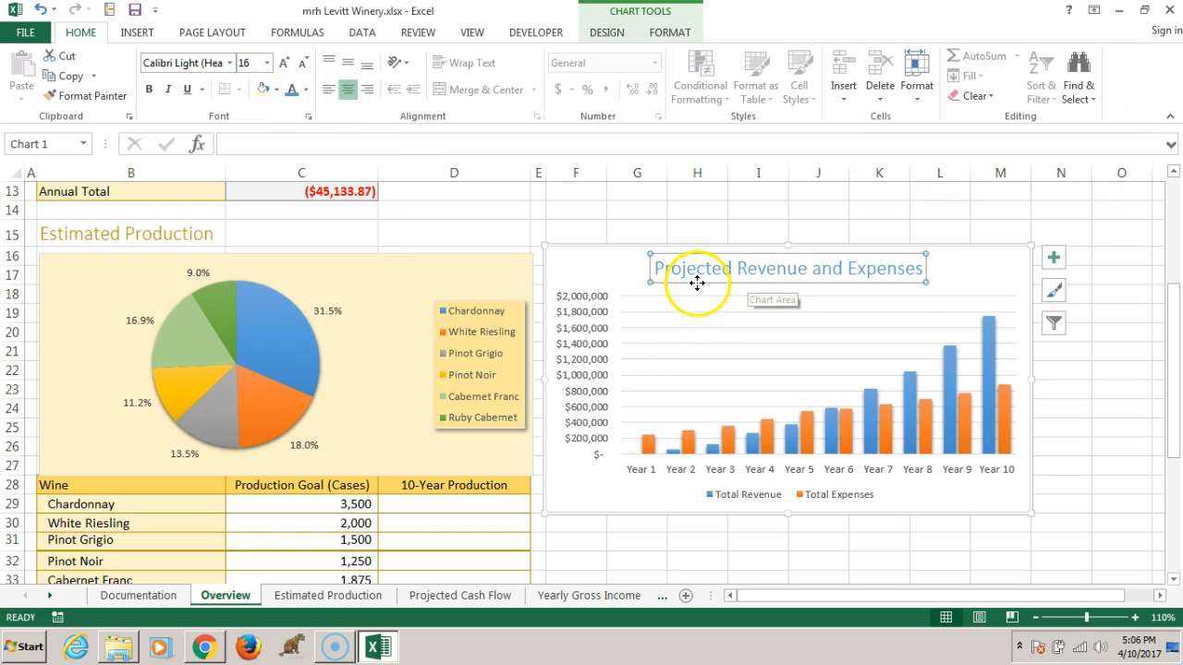
pyautogui.click(961, 271)
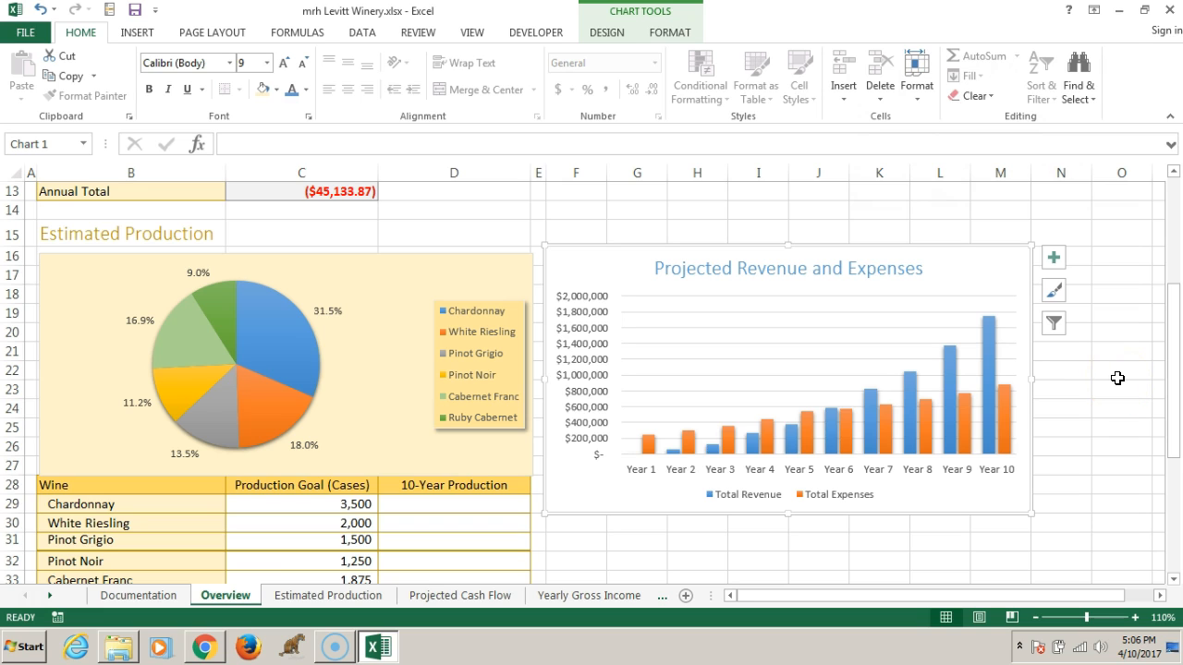
# On the Projected Cash Flow sheet, select the nonadjacent ranges B4:L4 and B13:L17
pyautogui.click(467, 595)
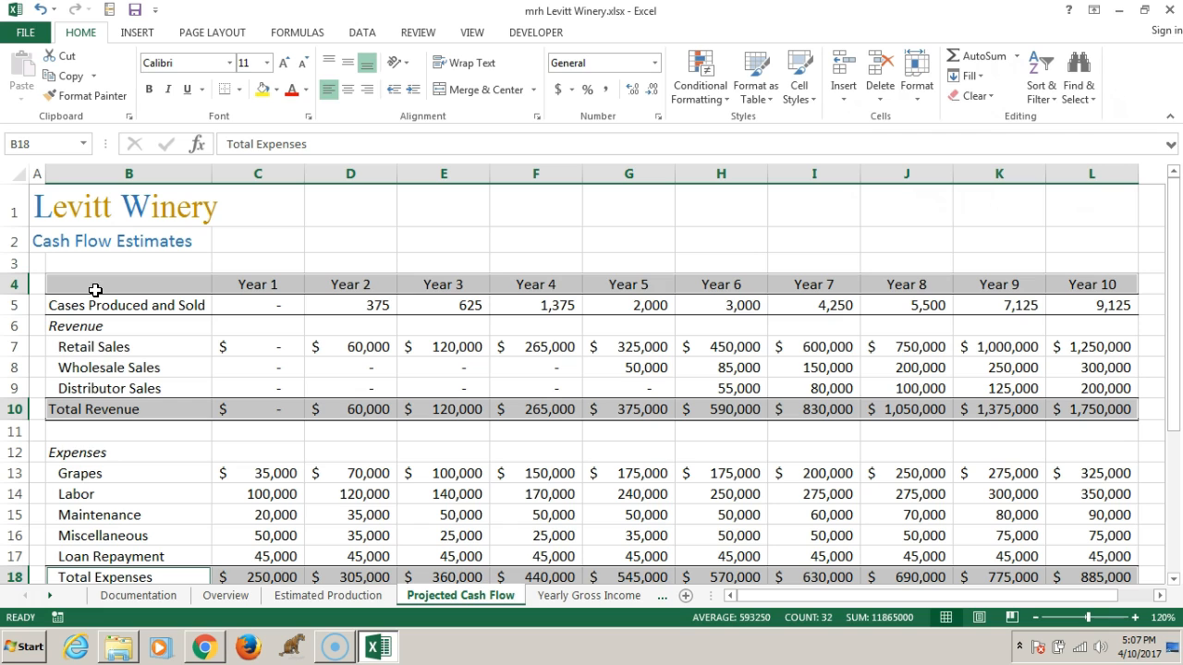
pyautogui.moveTo(106, 280); pyautogui.dragTo(1096, 283)
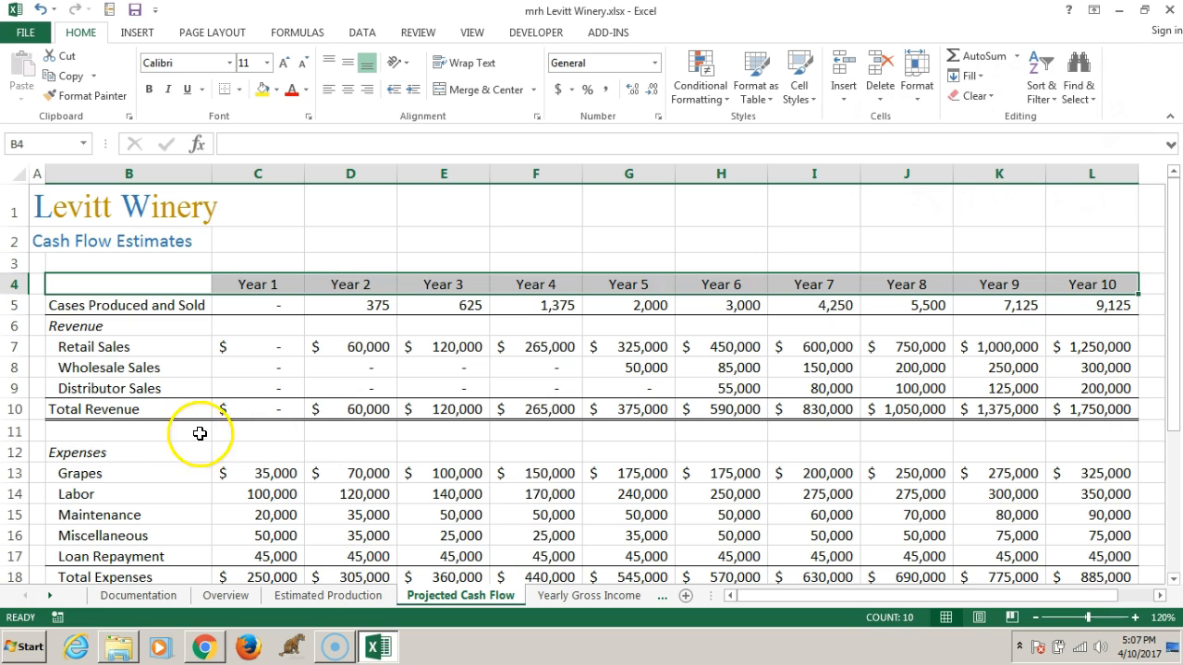
pyautogui.moveTo(84, 475); pyautogui.dragTo(1098, 474)
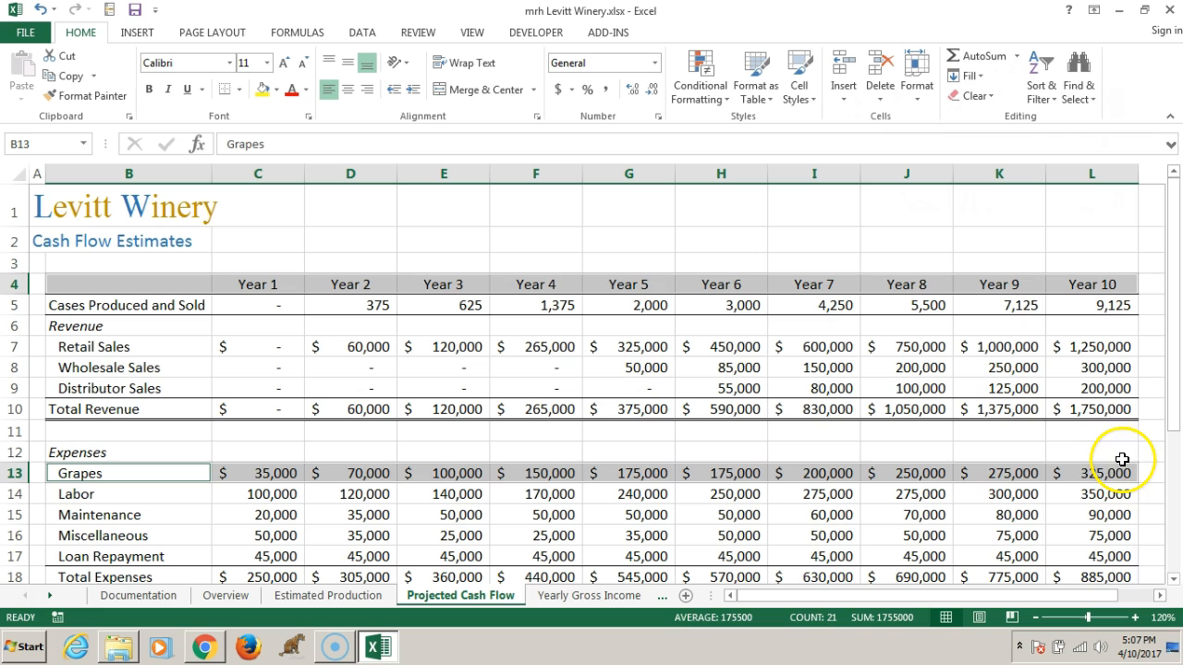
pyautogui.keyDown('shift'); pyautogui.click(1109, 556); pyautogui.keyUp('shift')
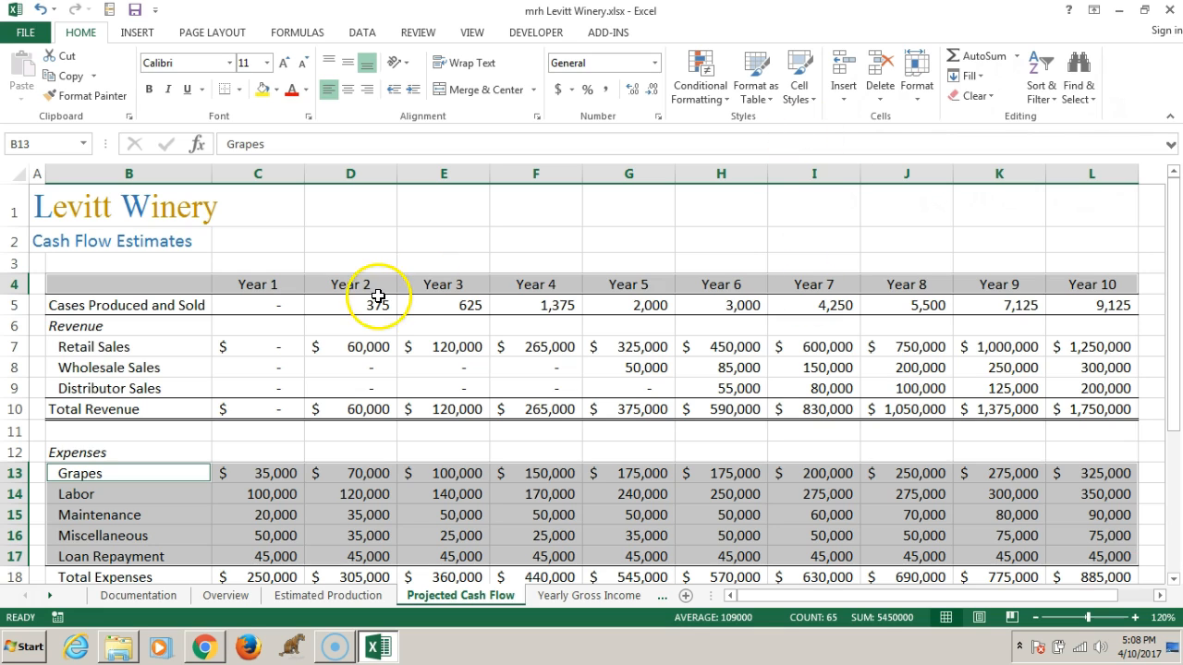
pyautogui.click(235, 264)
pyautogui.moveTo(116, 286); pyautogui.dragTo(1058, 280)
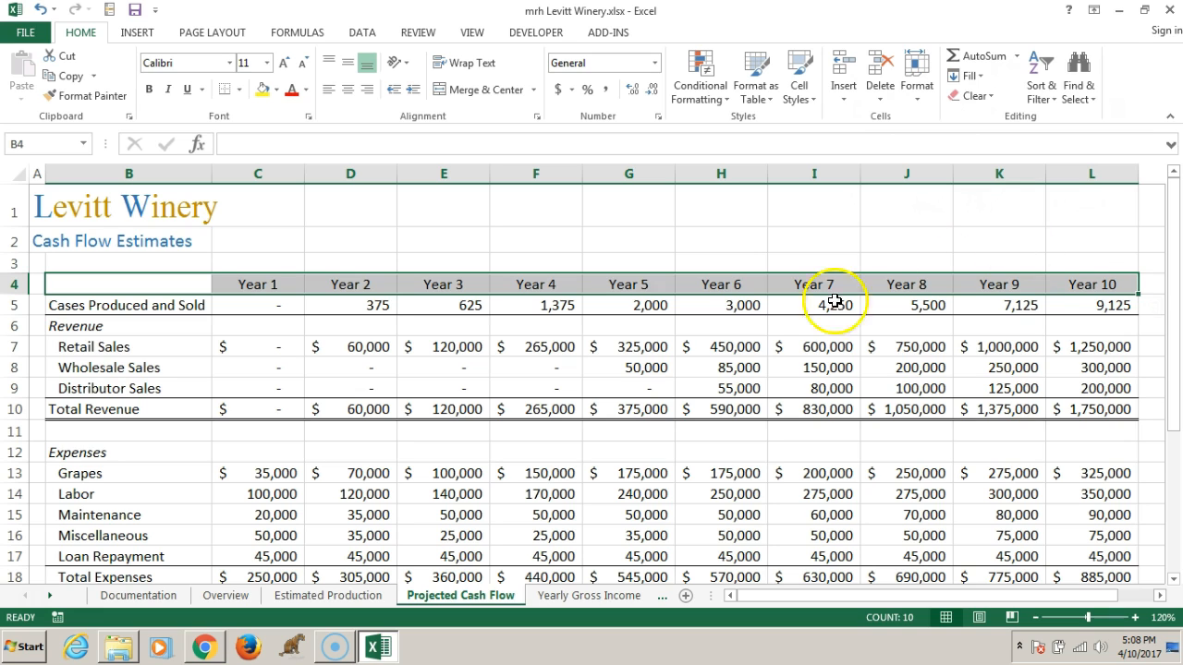
pyautogui.moveTo(95, 473)
pyautogui.mouseDown()
pyautogui.moveTo(741, 542)
pyautogui.moveTo(996, 561)
pyautogui.moveTo(1114, 554)
pyautogui.mouseUp()
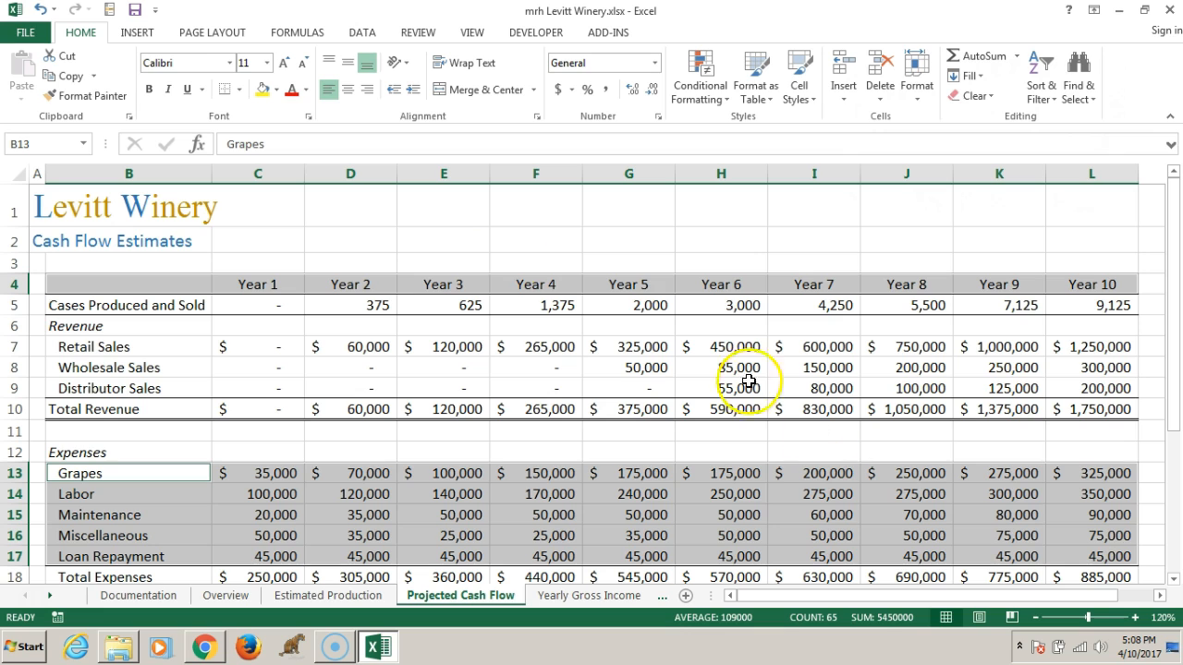
# Insert a 2-D stacked column chart from the selected year headings and expense rows
pyautogui.click(136, 33)
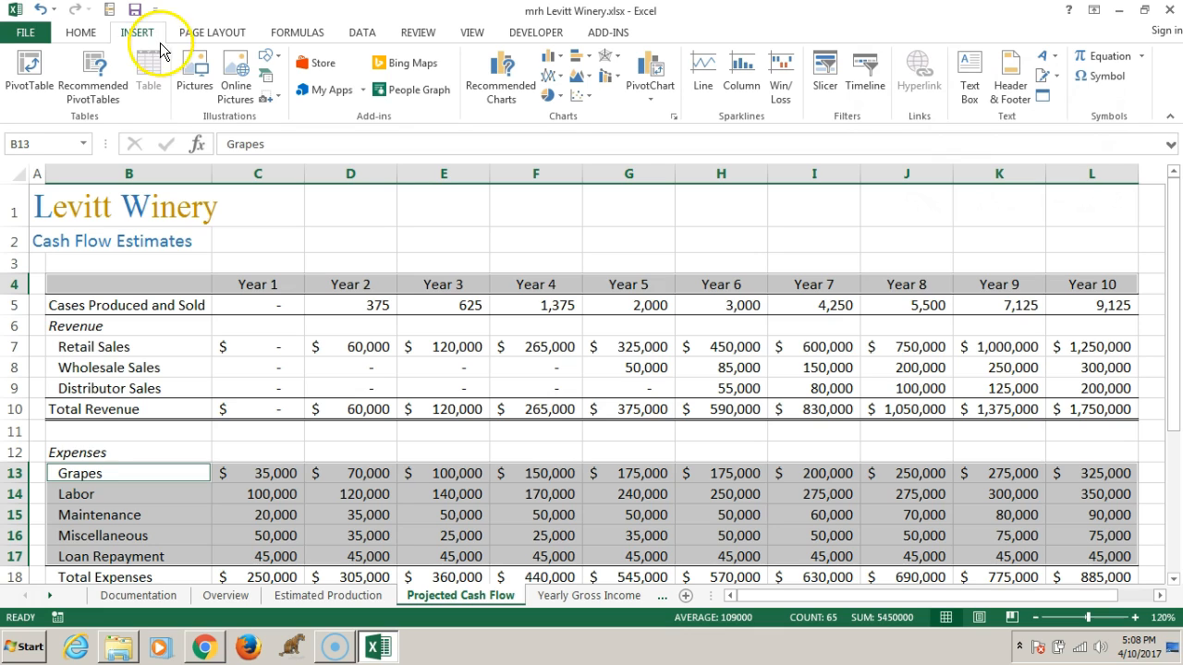
pyautogui.click(550, 61)
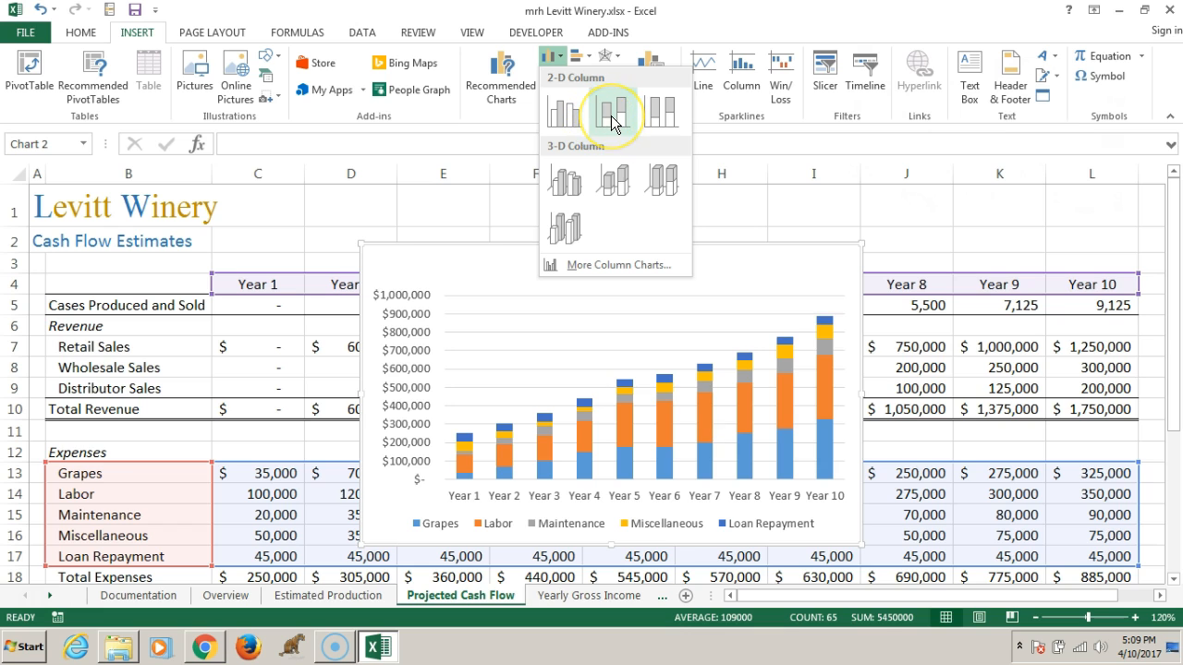
pyautogui.click(611, 120)
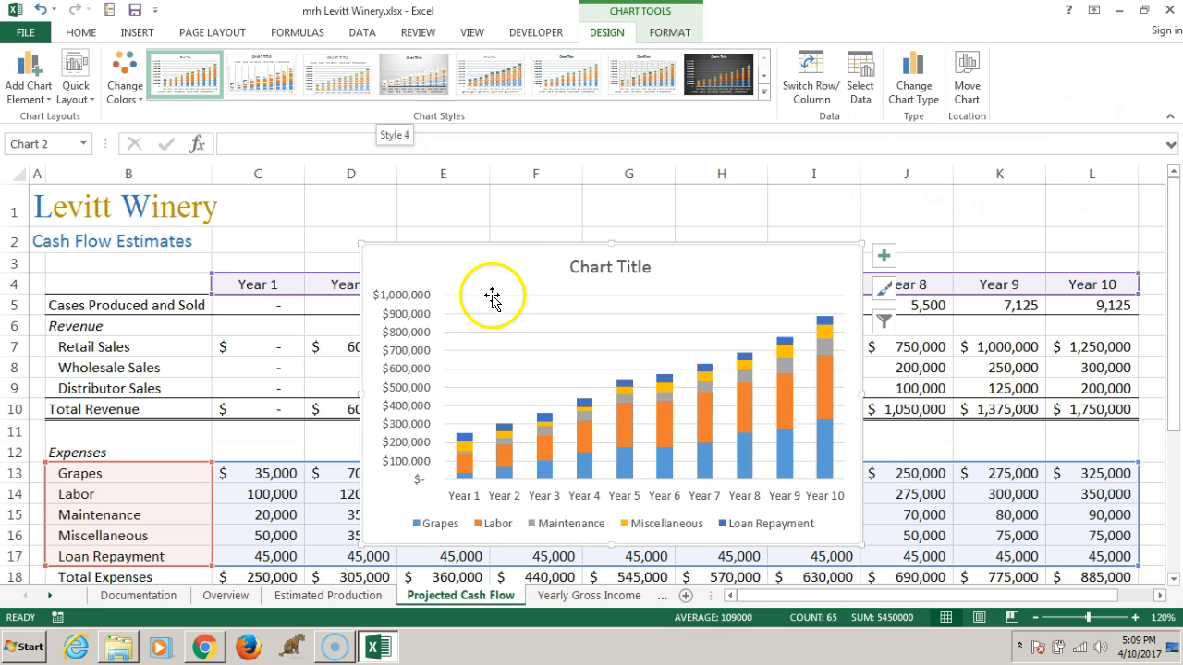
# Apply the last available chart style to the stacked column chart
pyautogui.click(462, 269)
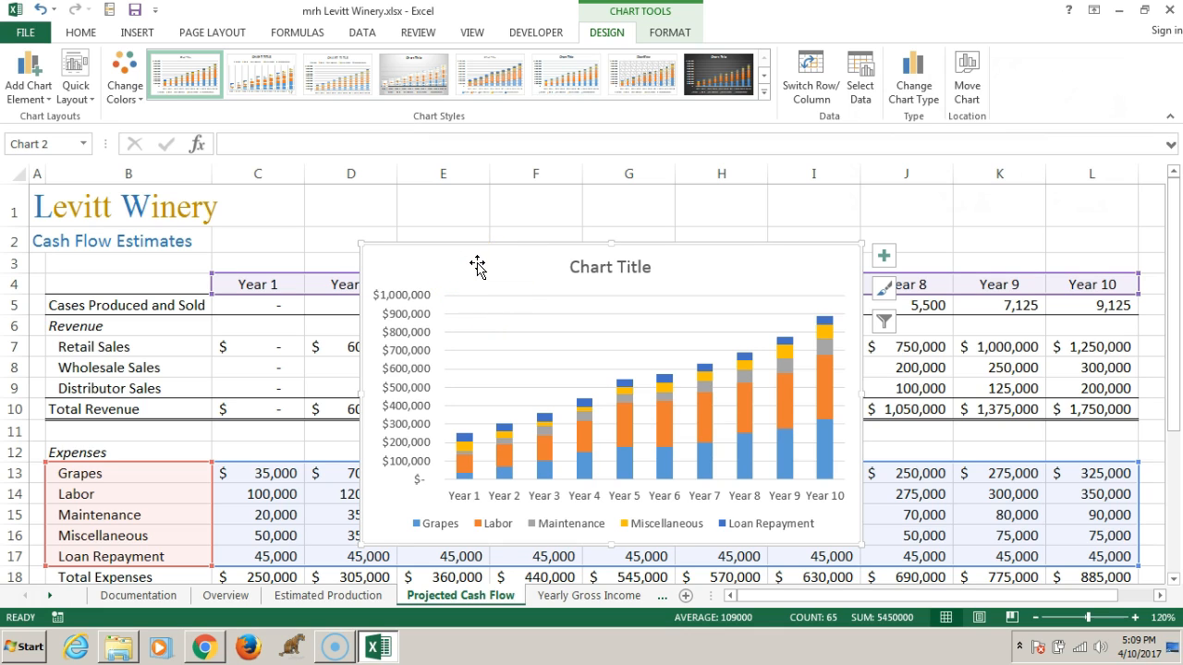
pyautogui.click(885, 288)
pyautogui.moveTo(1091, 336); pyautogui.dragTo(1089, 610)
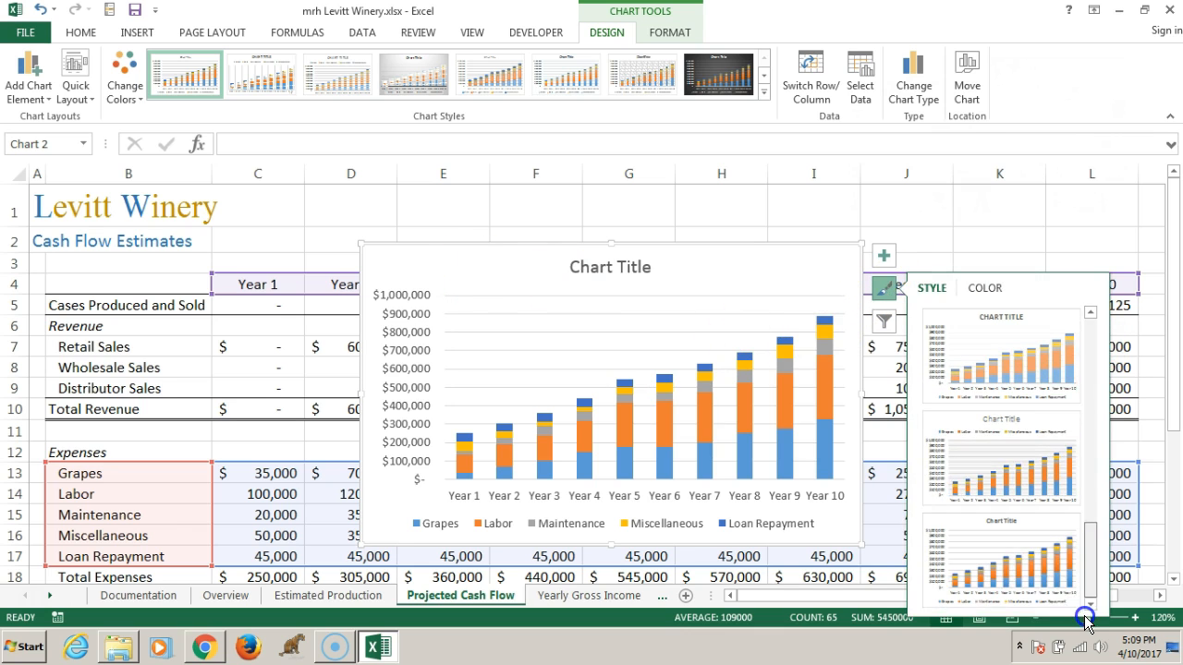
pyautogui.click(1032, 577)
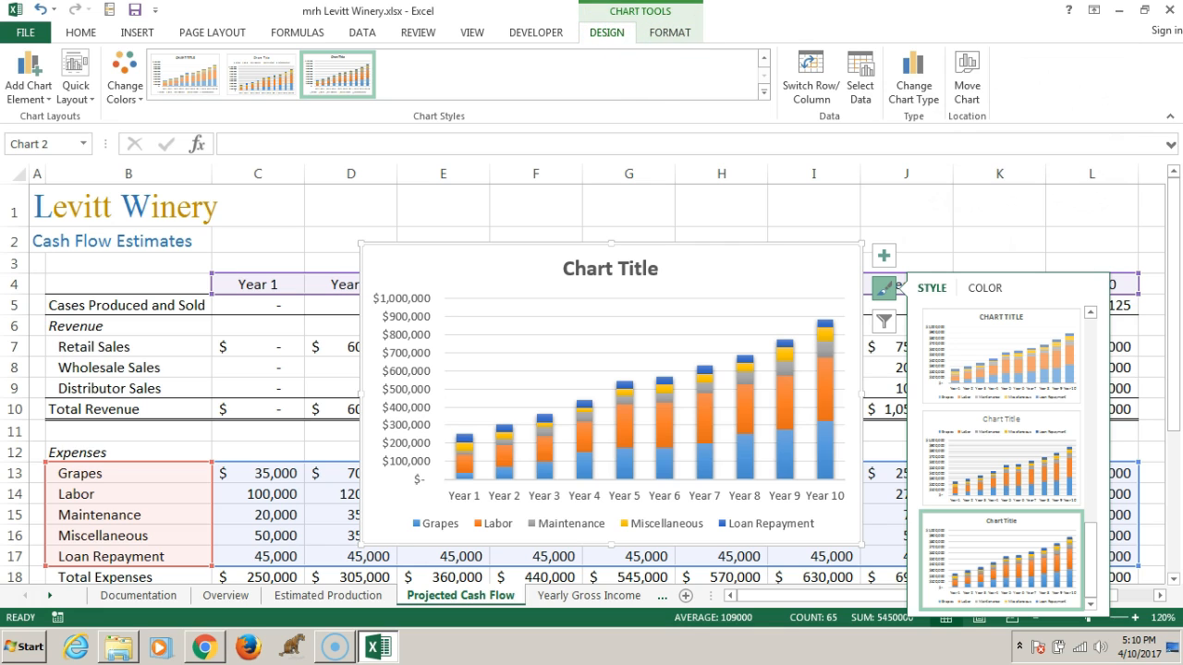
# Move the stacked column chart to the Overview sheet as an embedded object
pyautogui.click(967, 77)
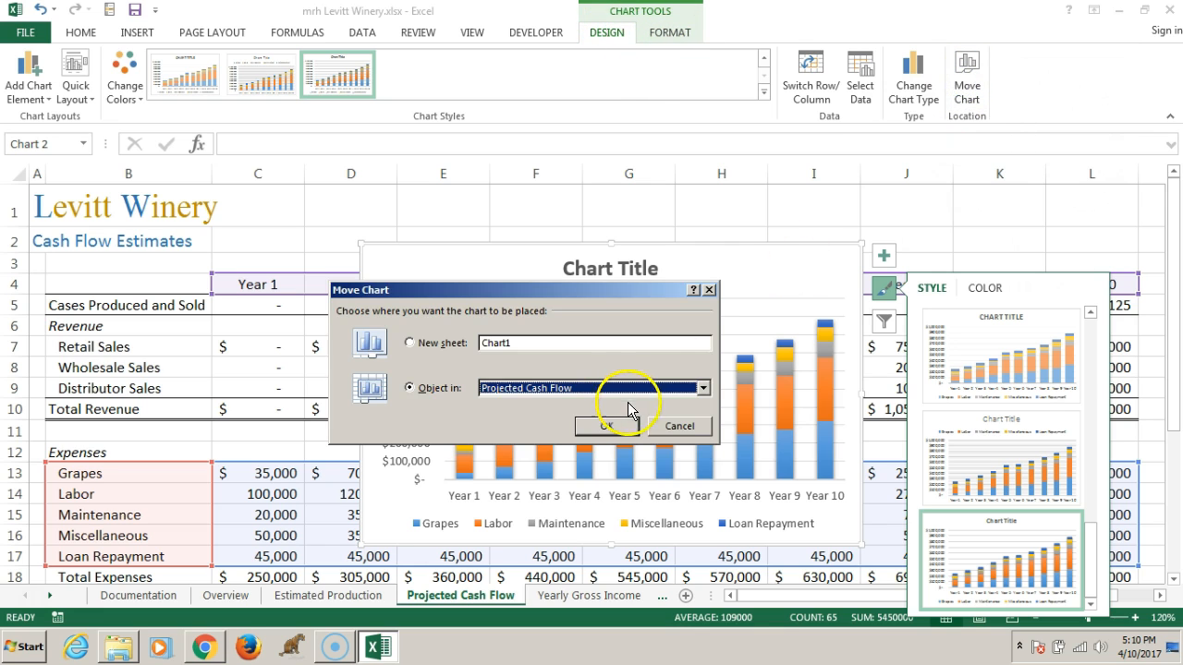
pyautogui.click(695, 388)
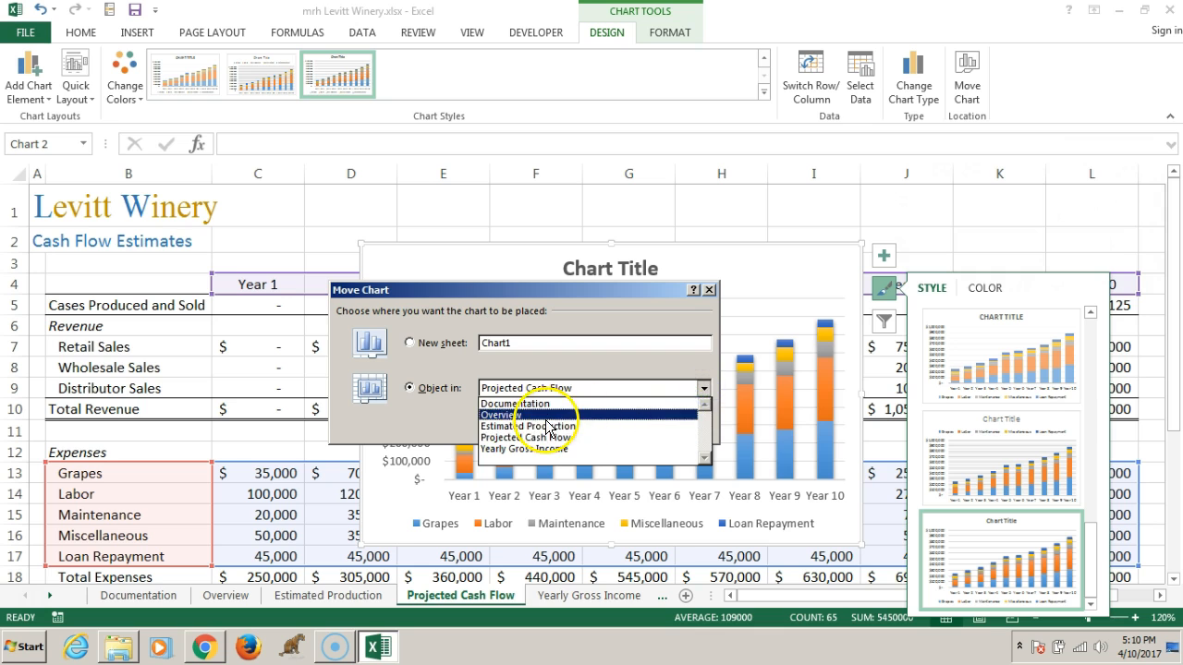
pyautogui.click(541, 415)
pyautogui.click(606, 426)
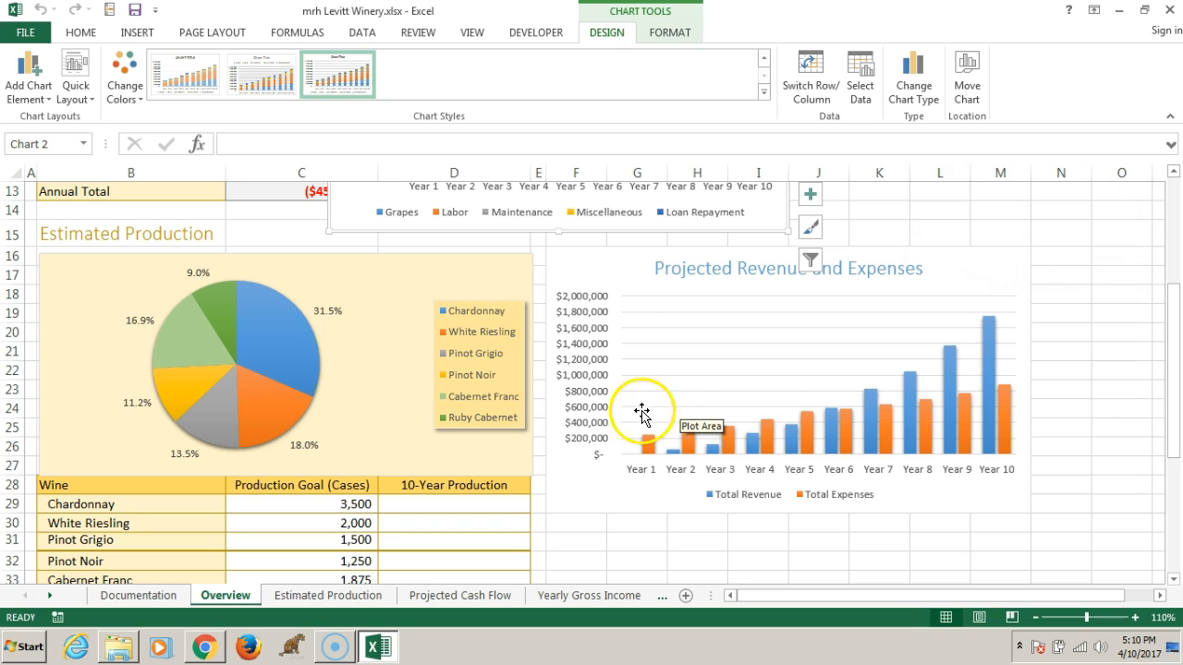
# Place the stacked column chart below the Projected Revenue and Expenses chart, with its upper-left corner in cell F31
pyautogui.scroll(4, 536, 299)
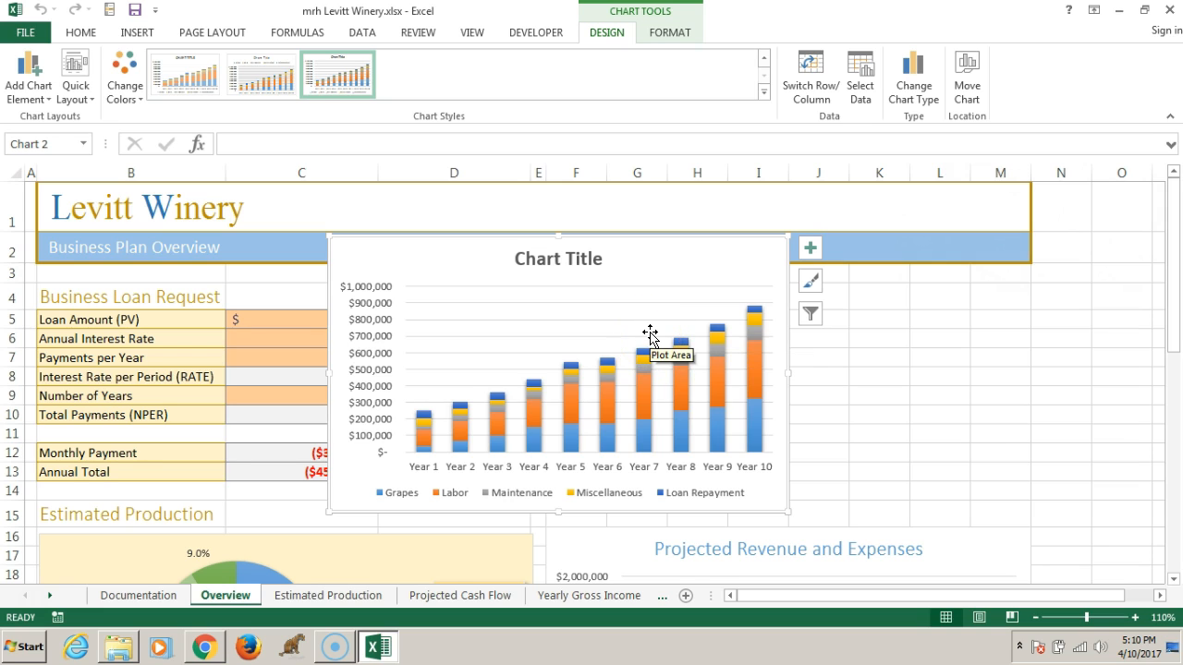
pyautogui.moveTo(582, 351); pyautogui.dragTo(674, 536)
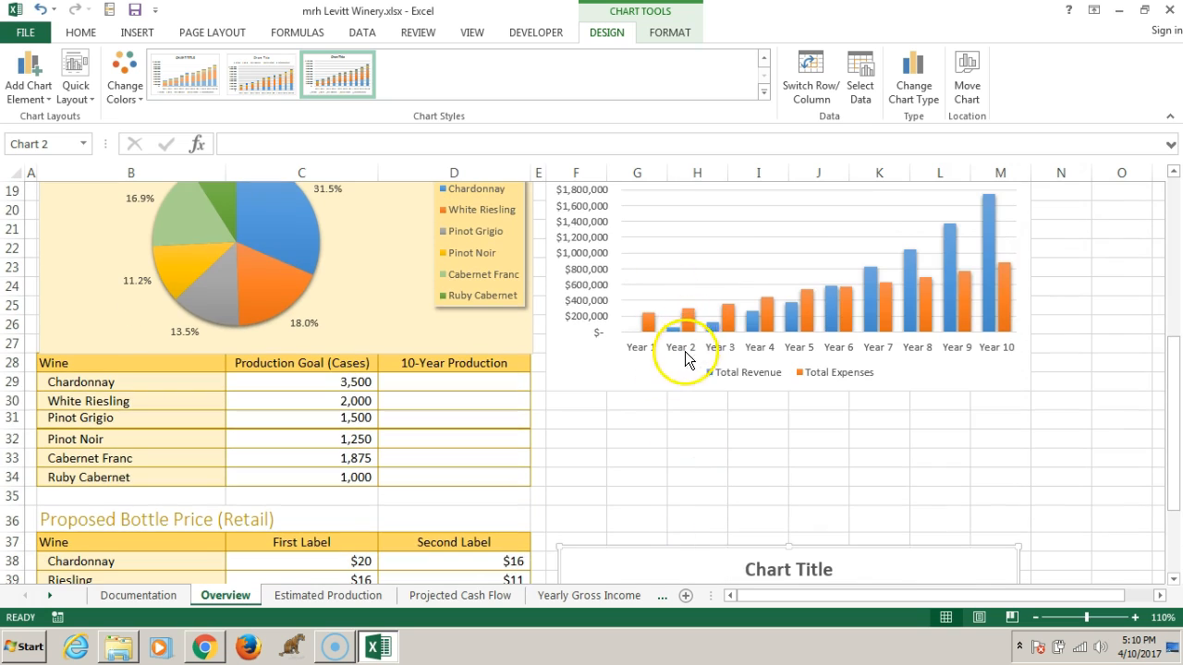
pyautogui.moveTo(599, 559); pyautogui.dragTo(592, 419)
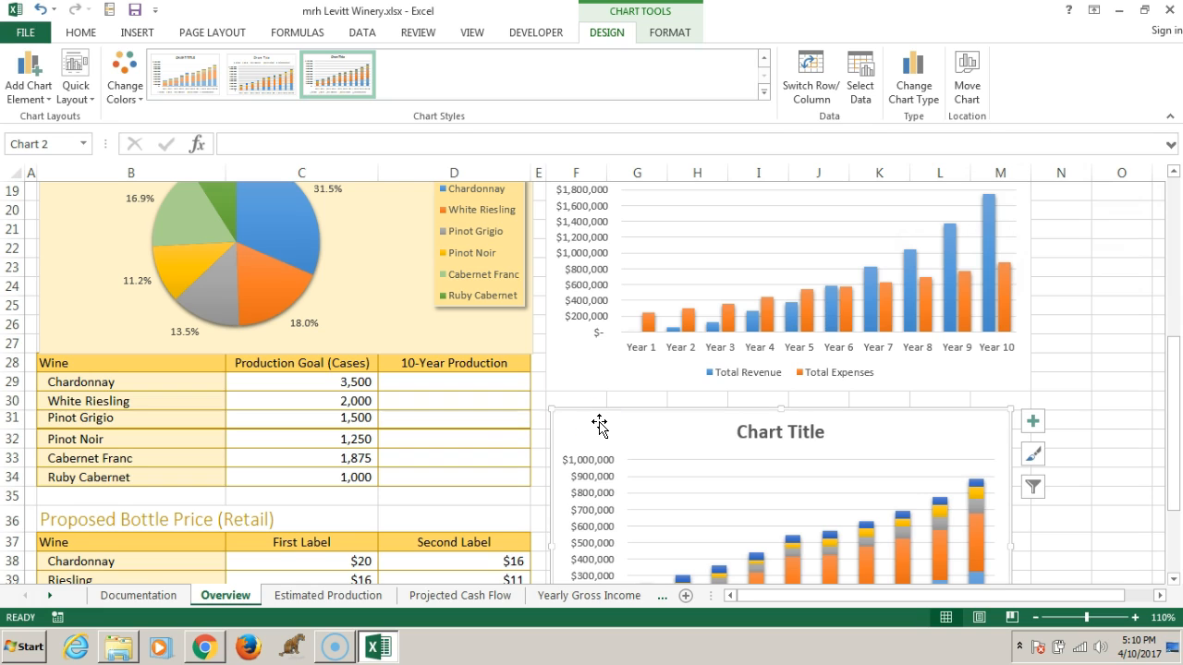
pyautogui.moveTo(585, 426); pyautogui.dragTo(580, 425)
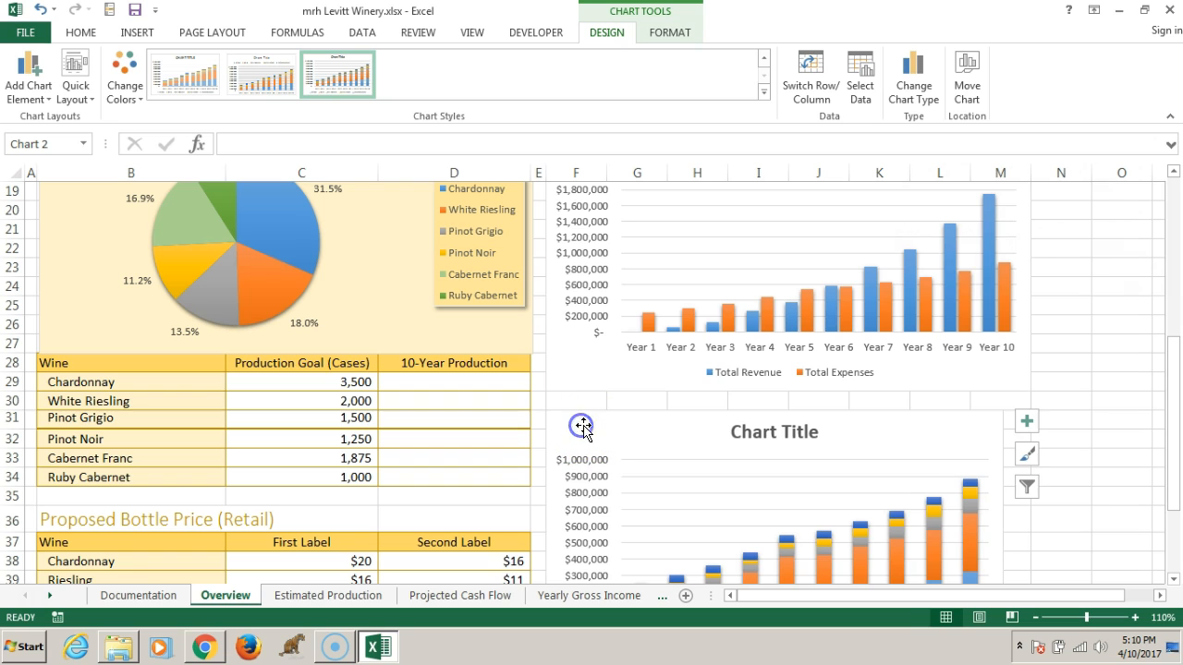
pyautogui.scroll(-3, 929, 453)
pyautogui.click(940, 462)
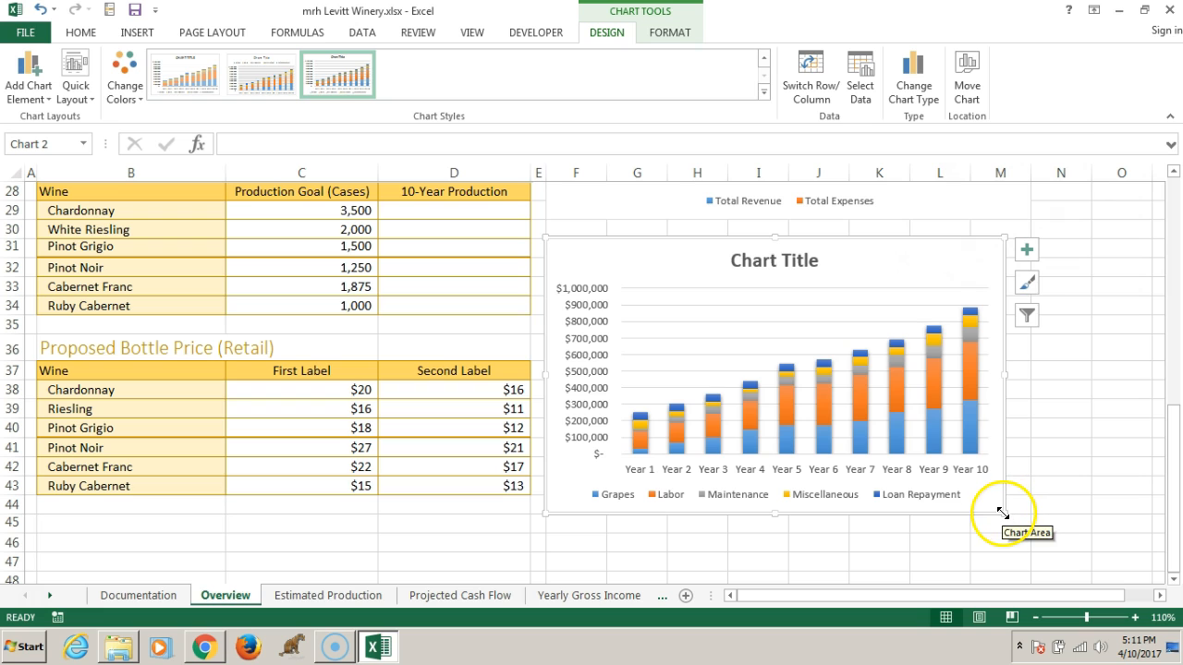
# Resize the stacked column chart to cover the range F31:M44 and check its alignment with the chart above
pyautogui.moveTo(1002, 512); pyautogui.dragTo(1032, 513)
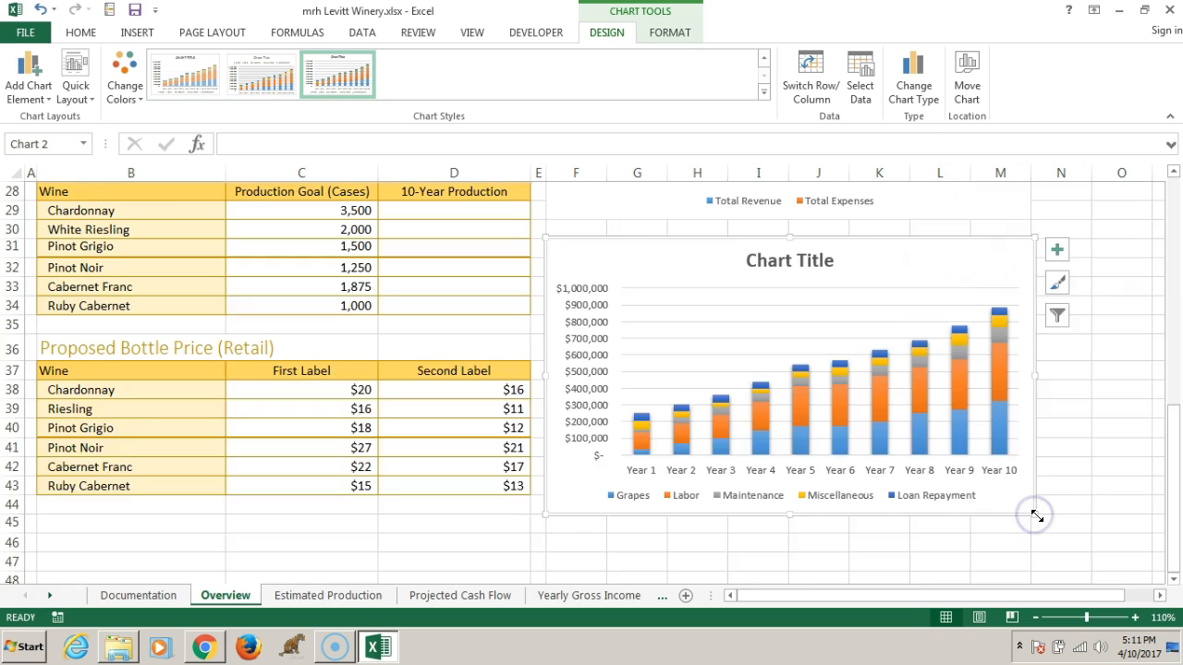
pyautogui.scroll(4, 1034, 514)
pyautogui.scroll(-5, 1035, 517)
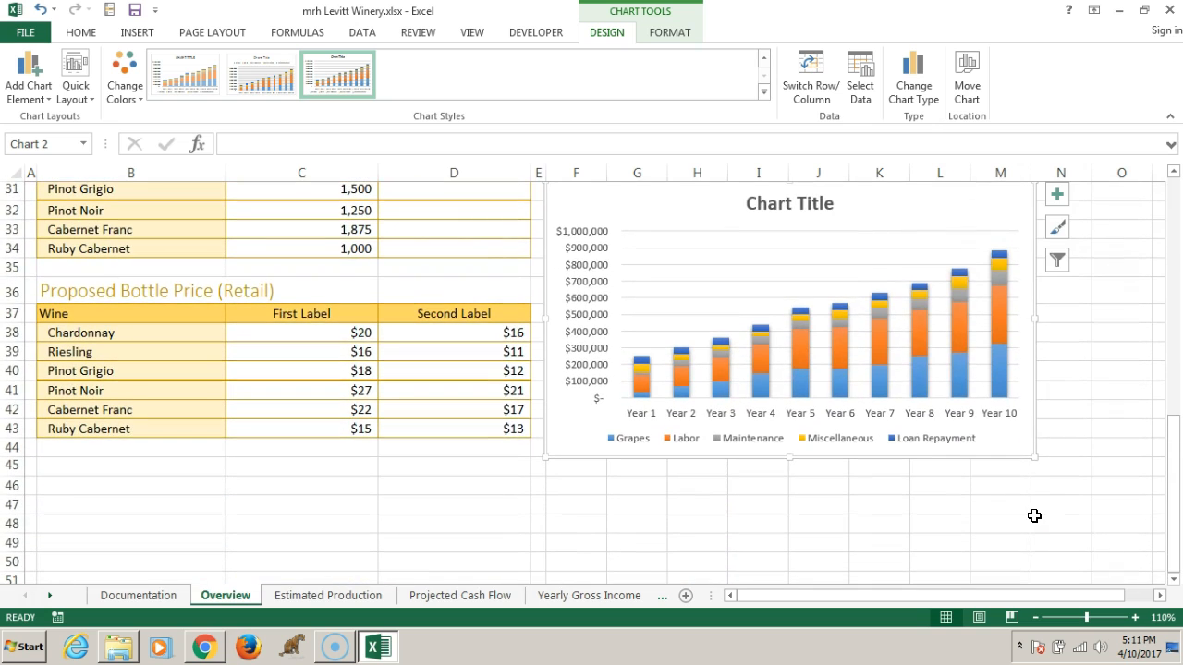
pyautogui.moveTo(1035, 457); pyautogui.dragTo(1032, 457)
pyautogui.click(1029, 494)
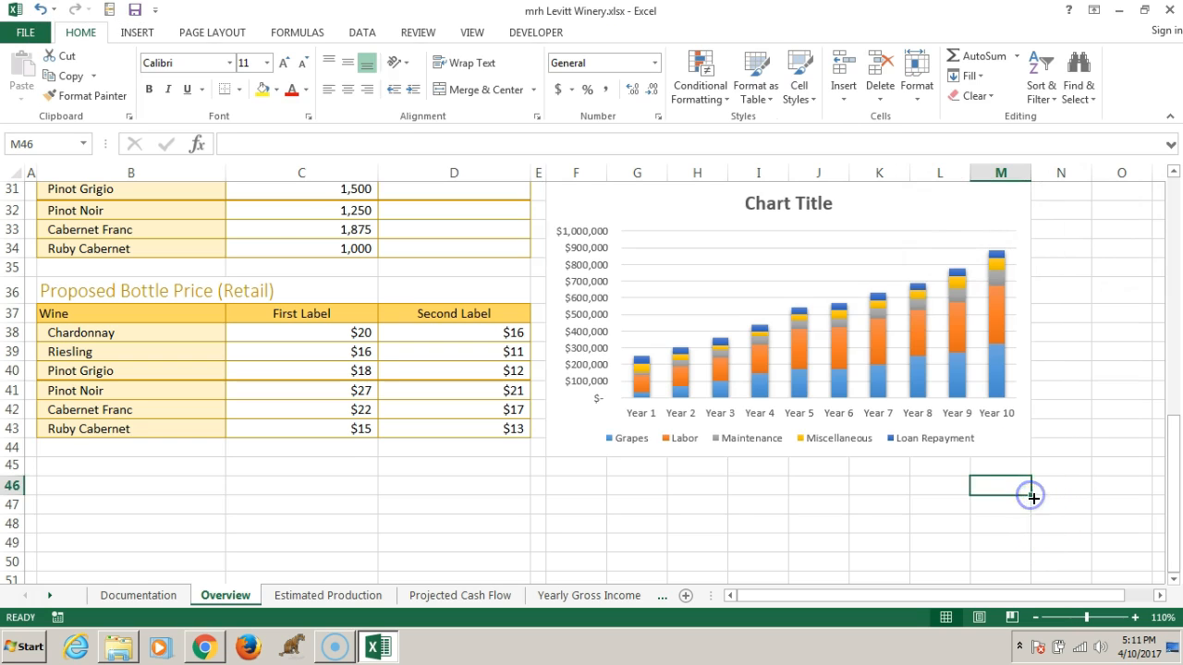
pyautogui.scroll(4, 1030, 494)
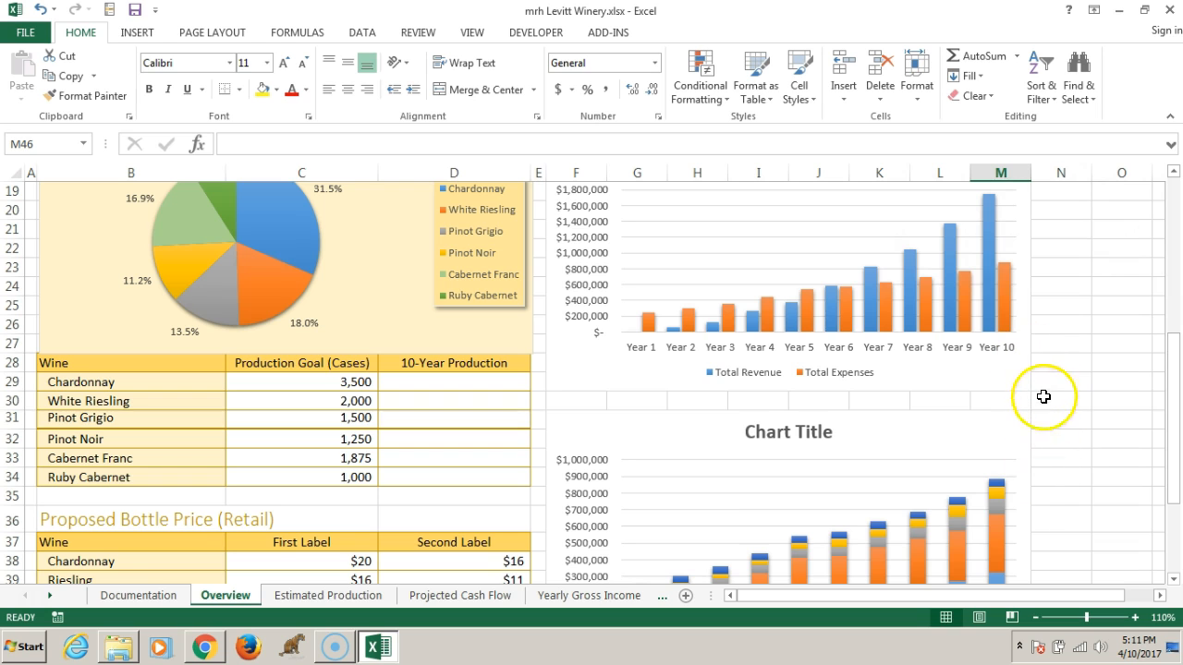
pyautogui.click(1044, 399)
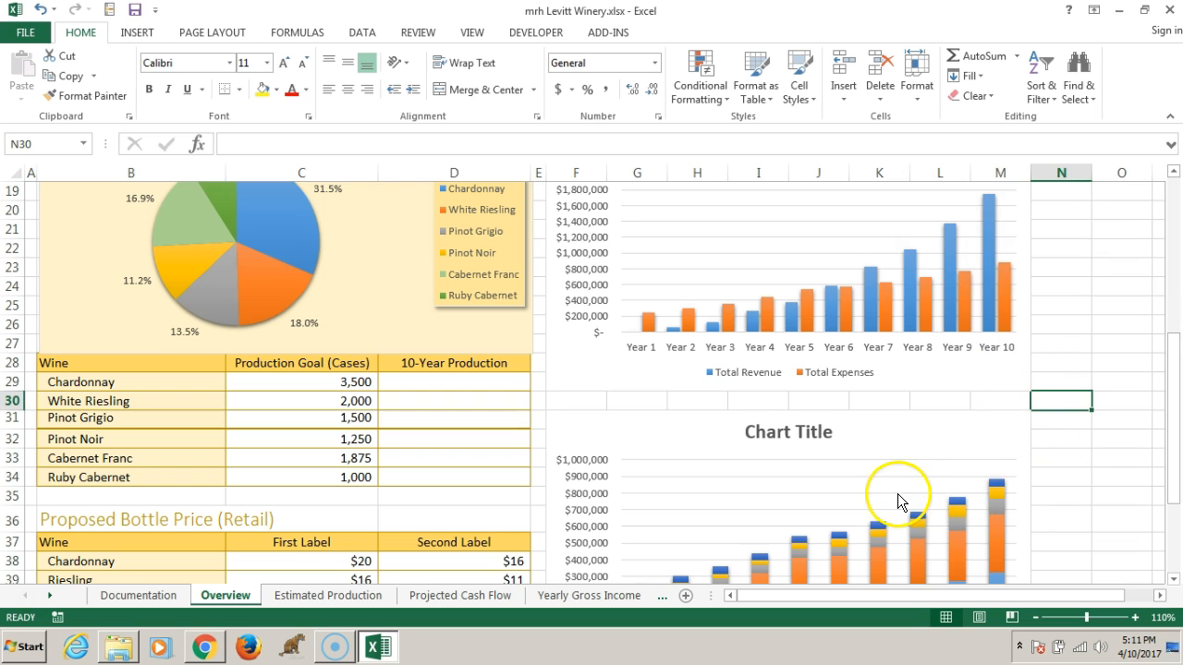
pyautogui.scroll(-3, 901, 499)
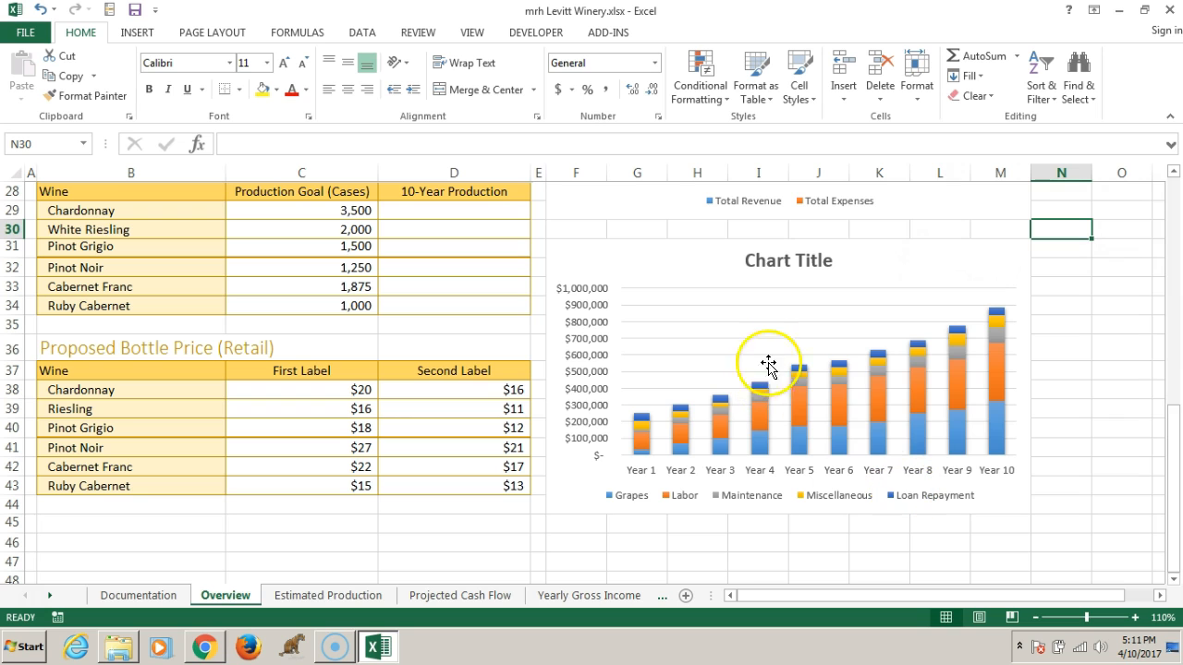
pyautogui.scroll(-1, 885, 333)
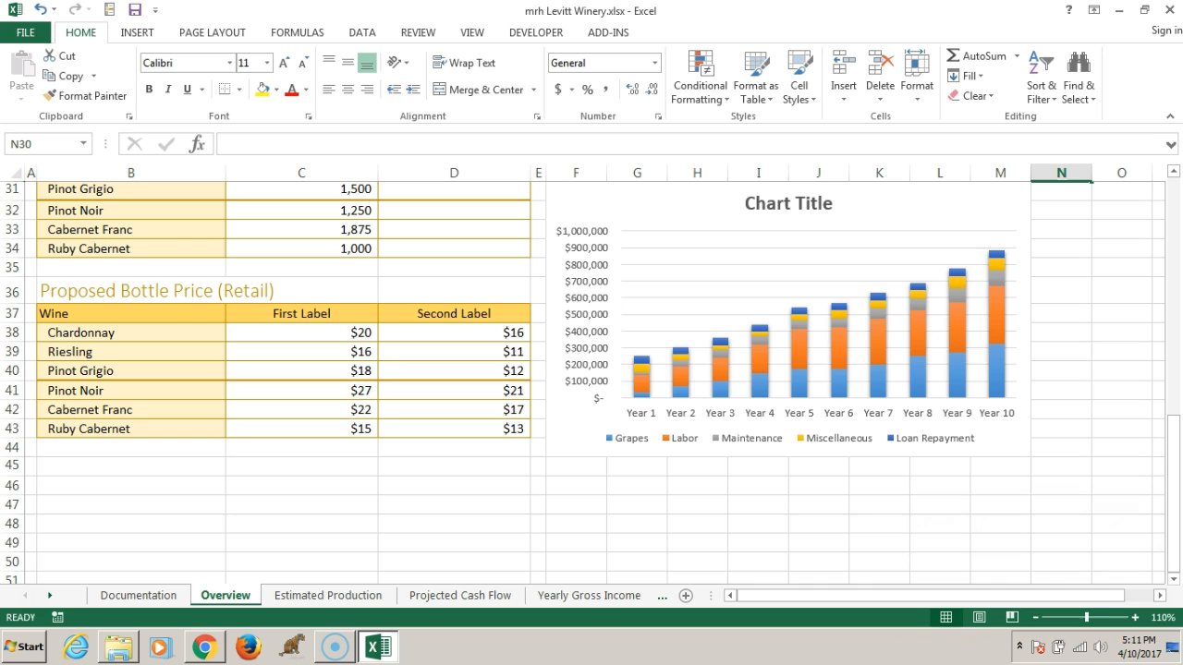
pyautogui.scroll(1, 806, 381)
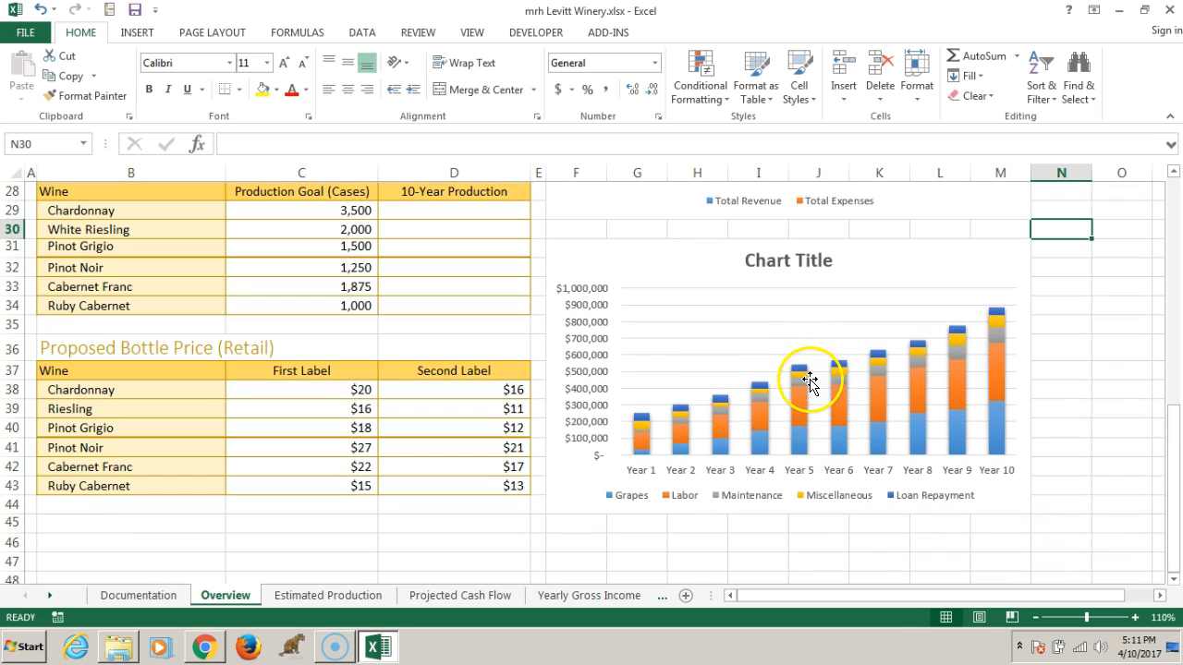
# Replace the stacked column chart's placeholder title with "Breakdown of Business Expenses"
pyautogui.click(940, 266)
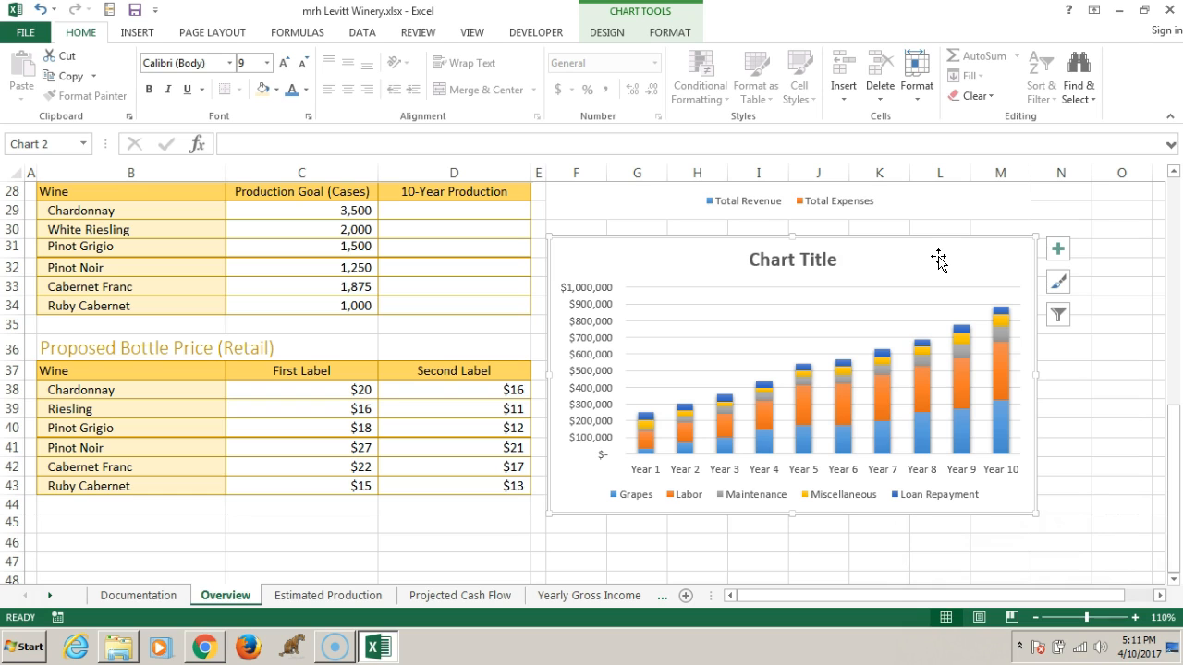
pyautogui.click(787, 262)
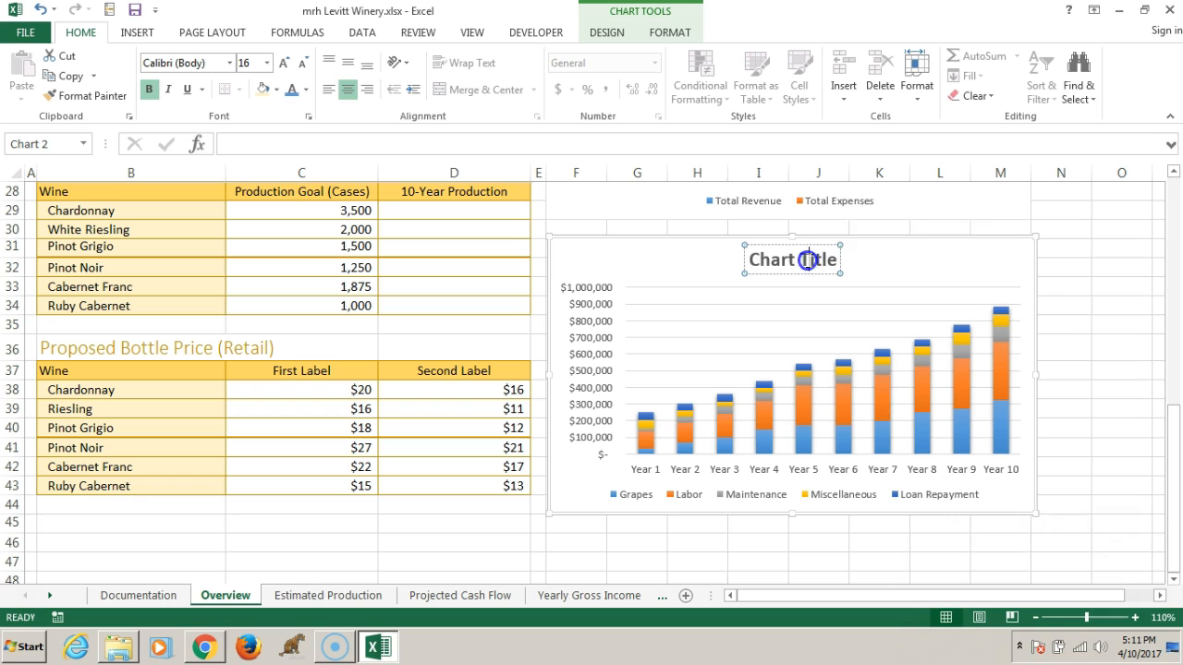
pyautogui.tripleClick(825, 261)
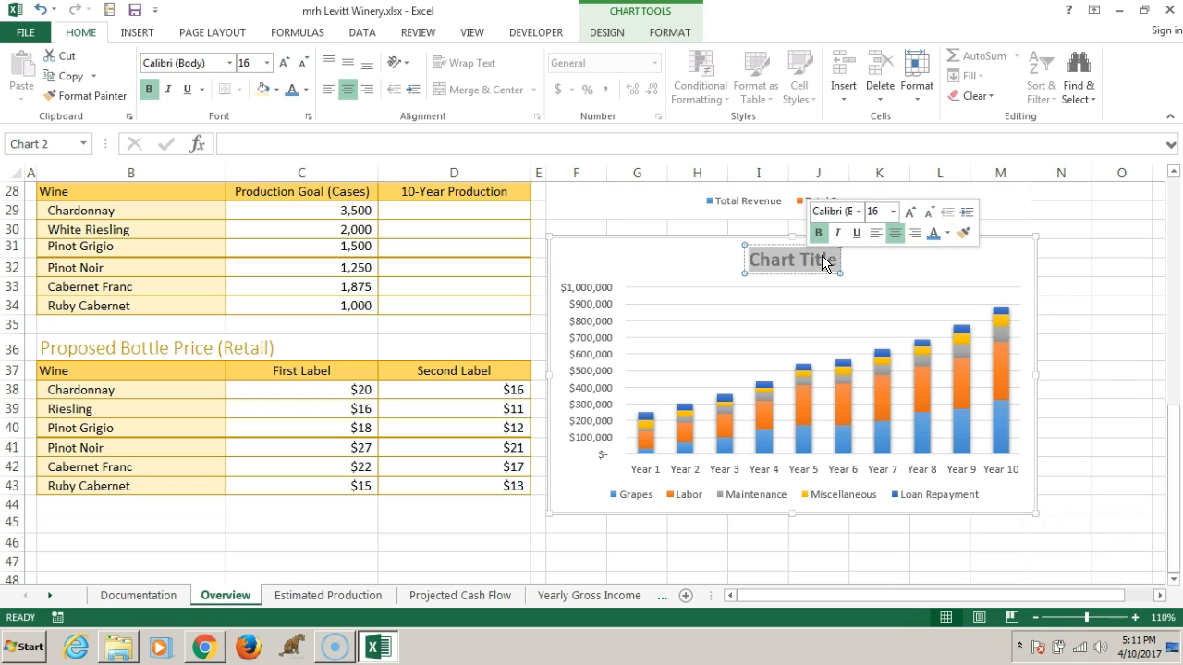
pyautogui.write('Breakddown')
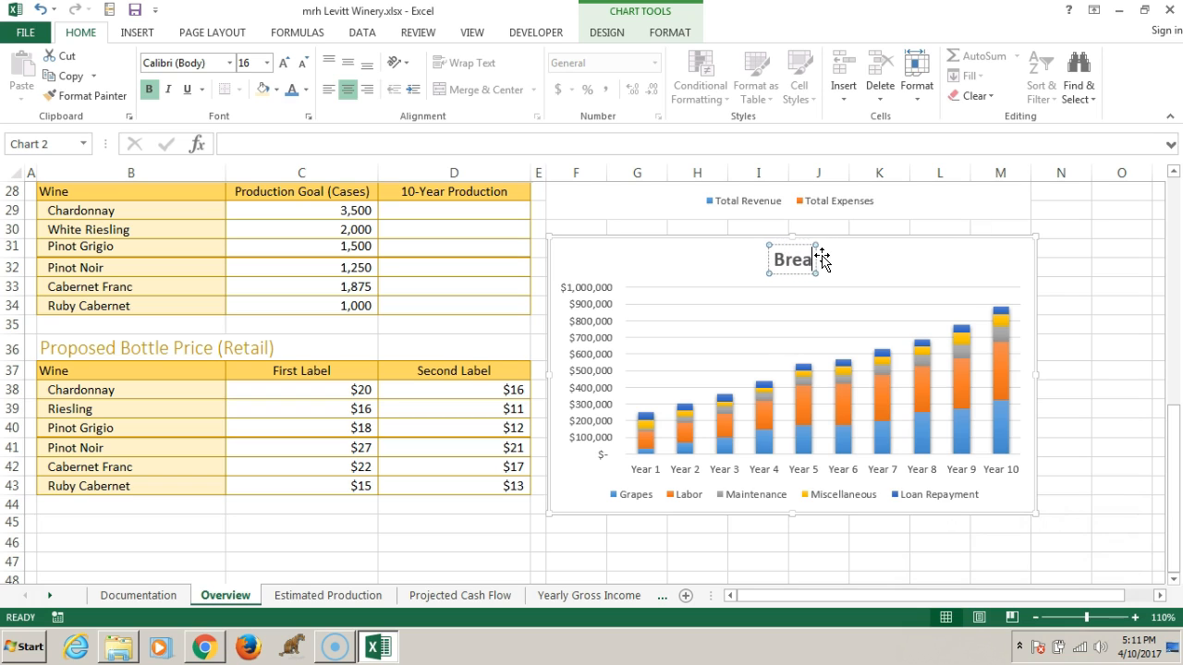
pyautogui.press('BackSpace')
pyautogui.press('BackSpace')
pyautogui.press('BackSpace')
pyautogui.press('BackSpace')
pyautogui.write('owna')
pyautogui.press('BackSpace')
pyautogui.write('of Bu')
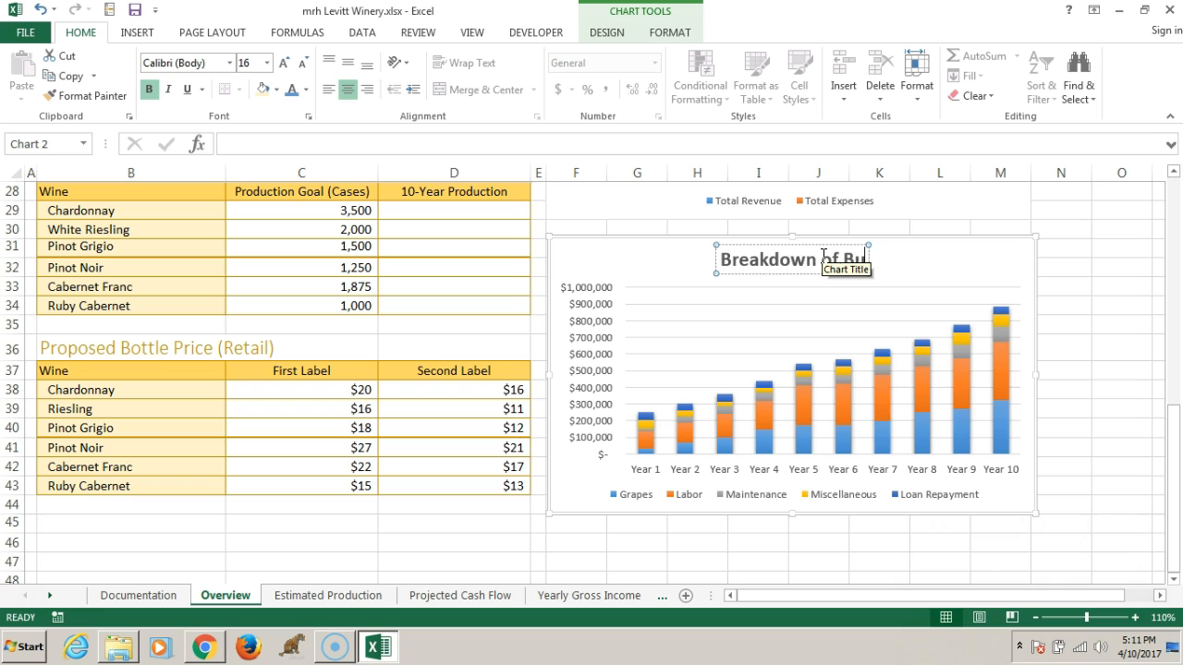
pyautogui.write('siness Expensee')
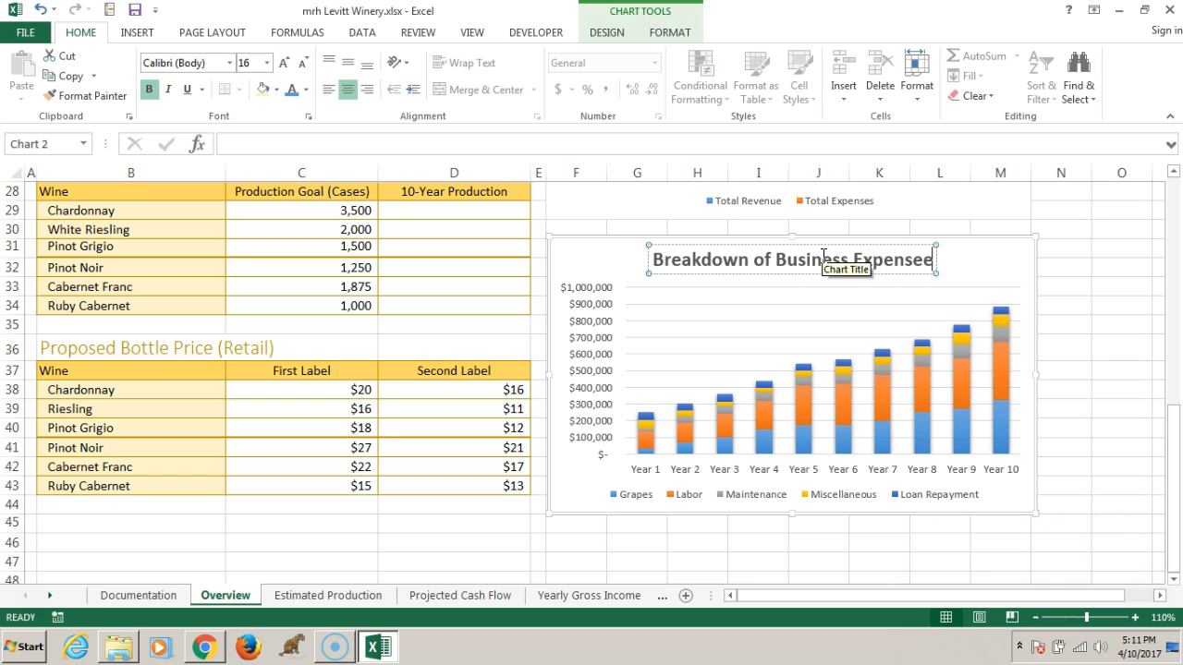
pyautogui.press('BackSpace')
pyautogui.write('ses')
pyautogui.press('Return')
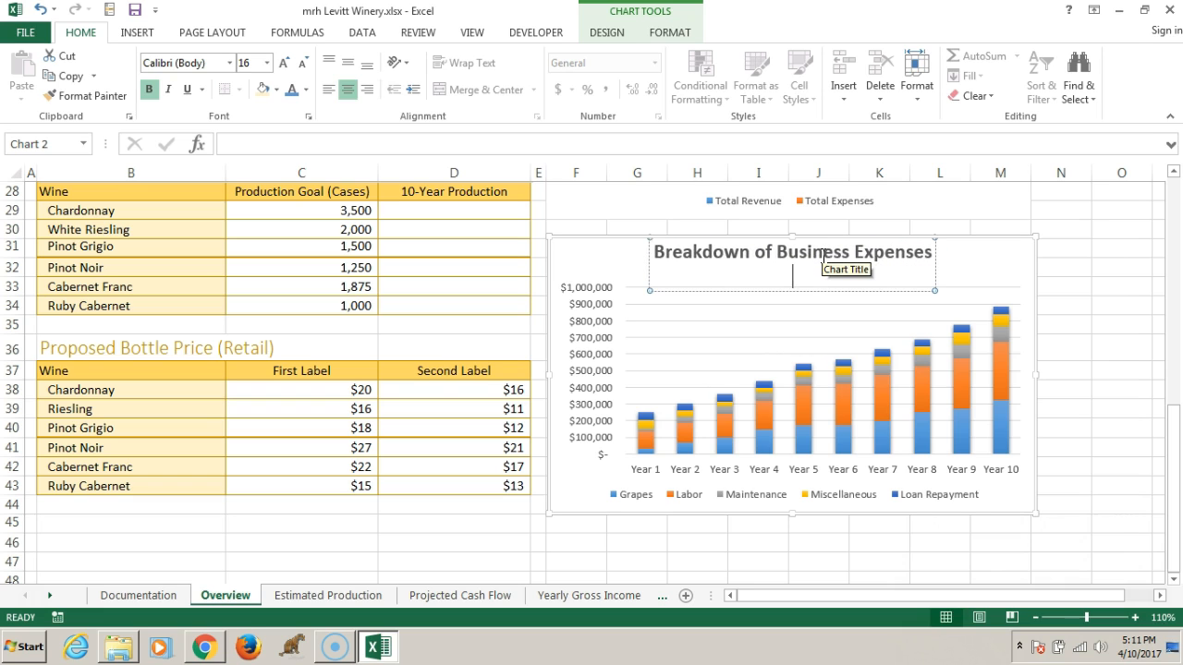
# Remove the extra blank line from the stacked column chart's title and finish editing it
pyautogui.press('BackSpace')
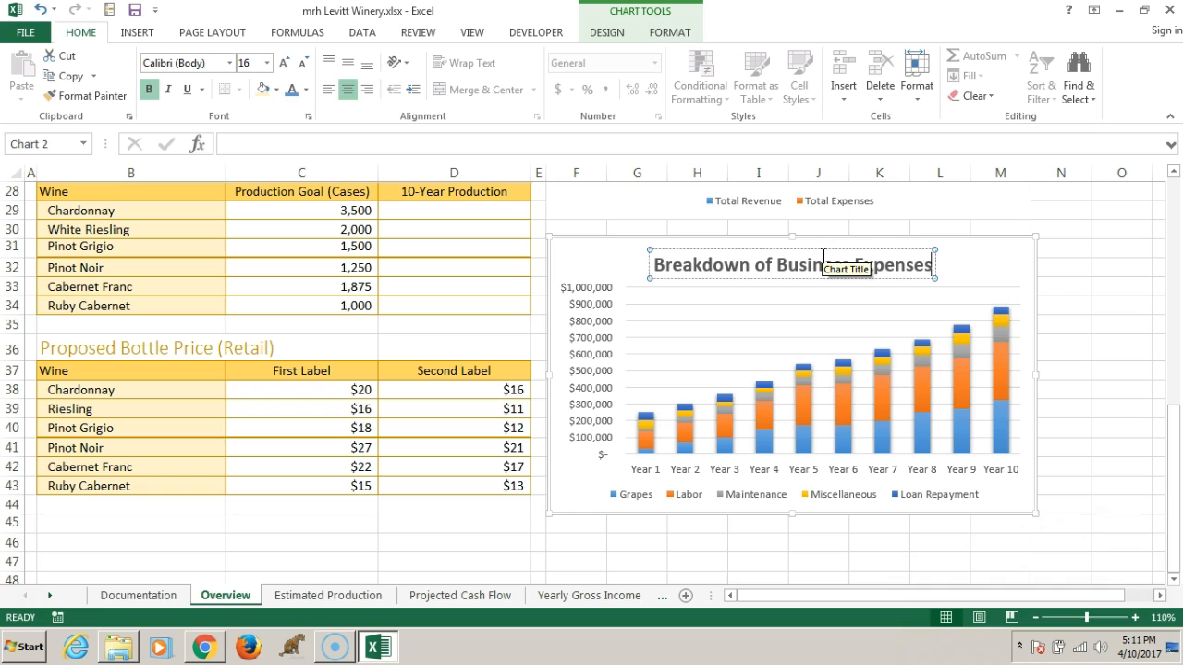
pyautogui.click(1005, 265)
pyautogui.click(1002, 266)
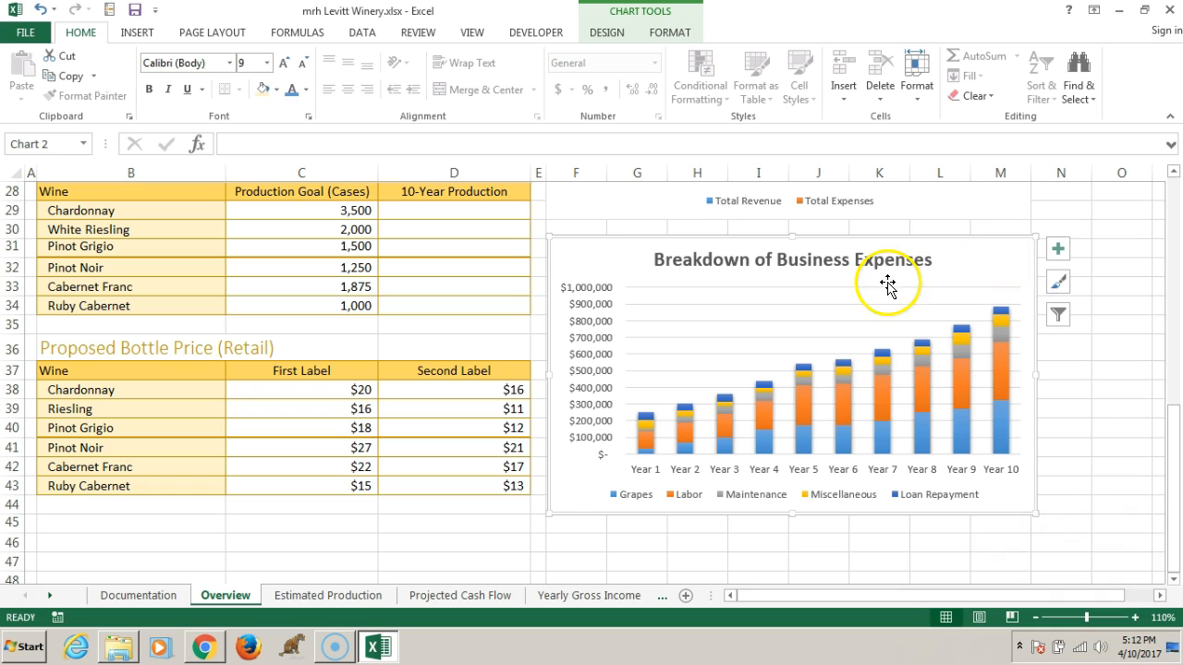
# Try out Format Painter by applying the Projected Revenue and Expenses title's formatting to the Breakdown of Business Expenses title
pyautogui.click(736, 259)
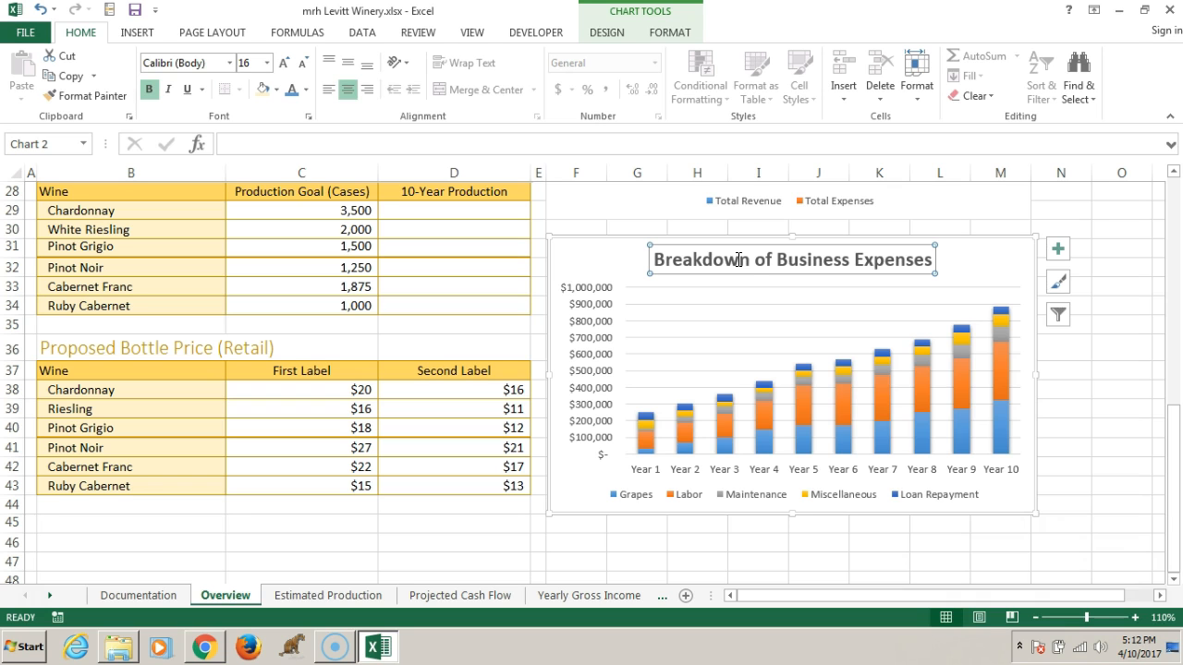
pyautogui.scroll(4, 736, 263)
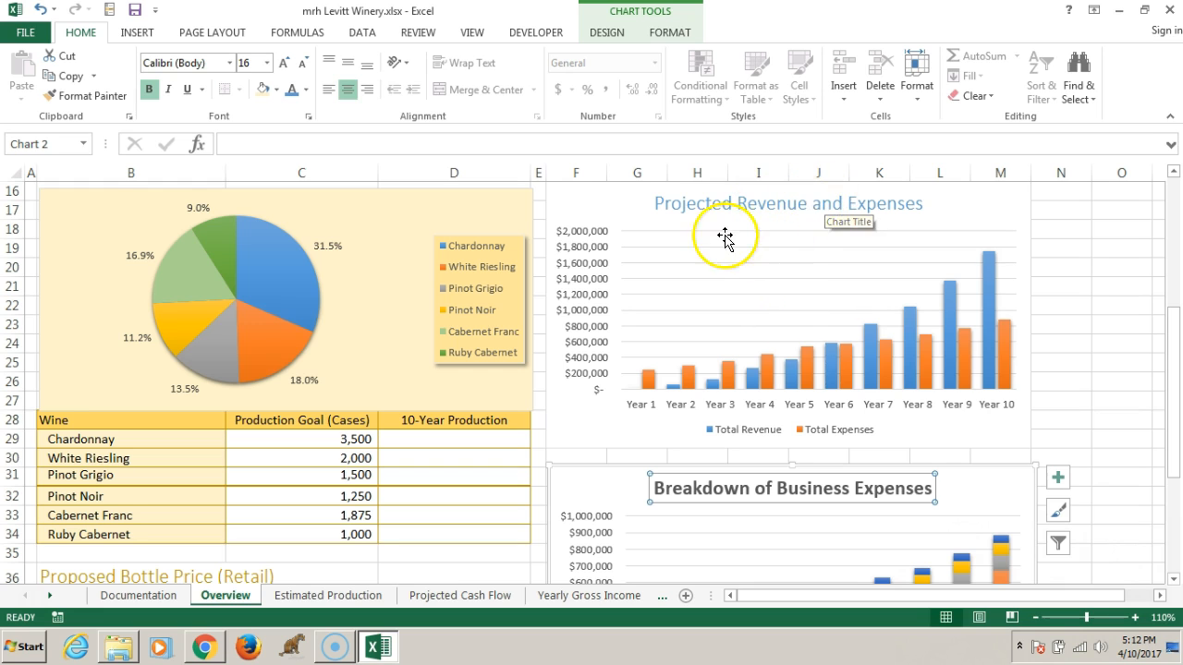
pyautogui.click(713, 203)
pyautogui.click(84, 95)
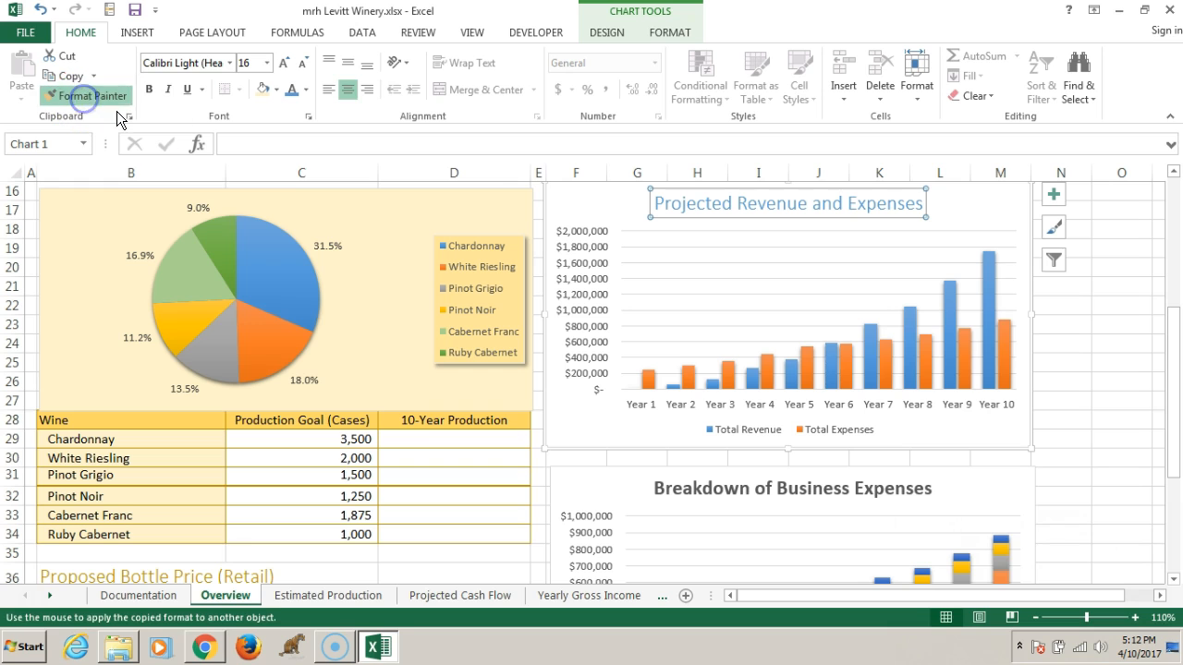
pyautogui.click(752, 490)
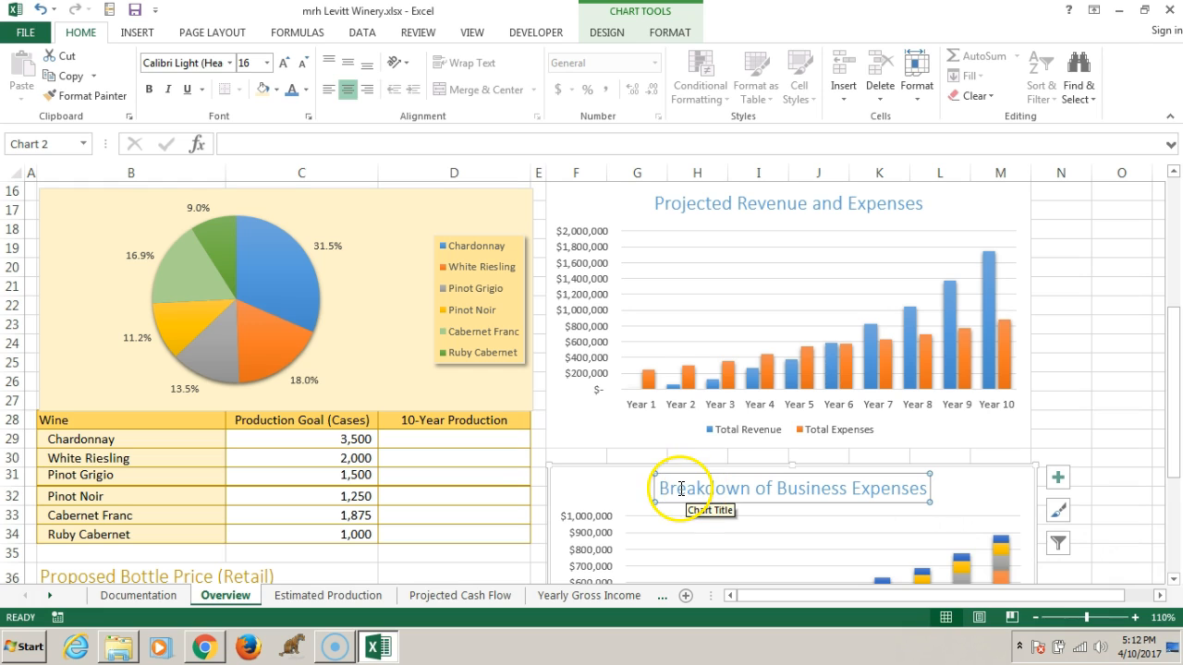
pyautogui.click(83, 96)
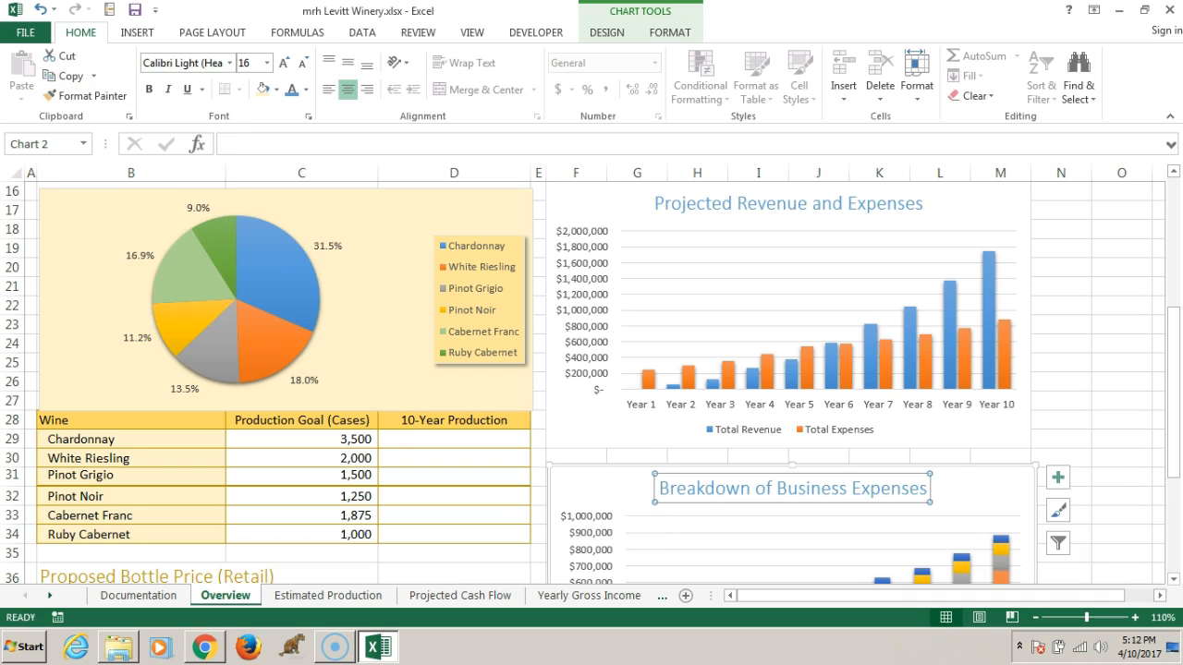
pyautogui.click(693, 495)
# Copy the title formatting of the Projected Revenue and Expenses chart onto the Breakdown of Business Expenses title with Format Painter
pyautogui.click(735, 205)
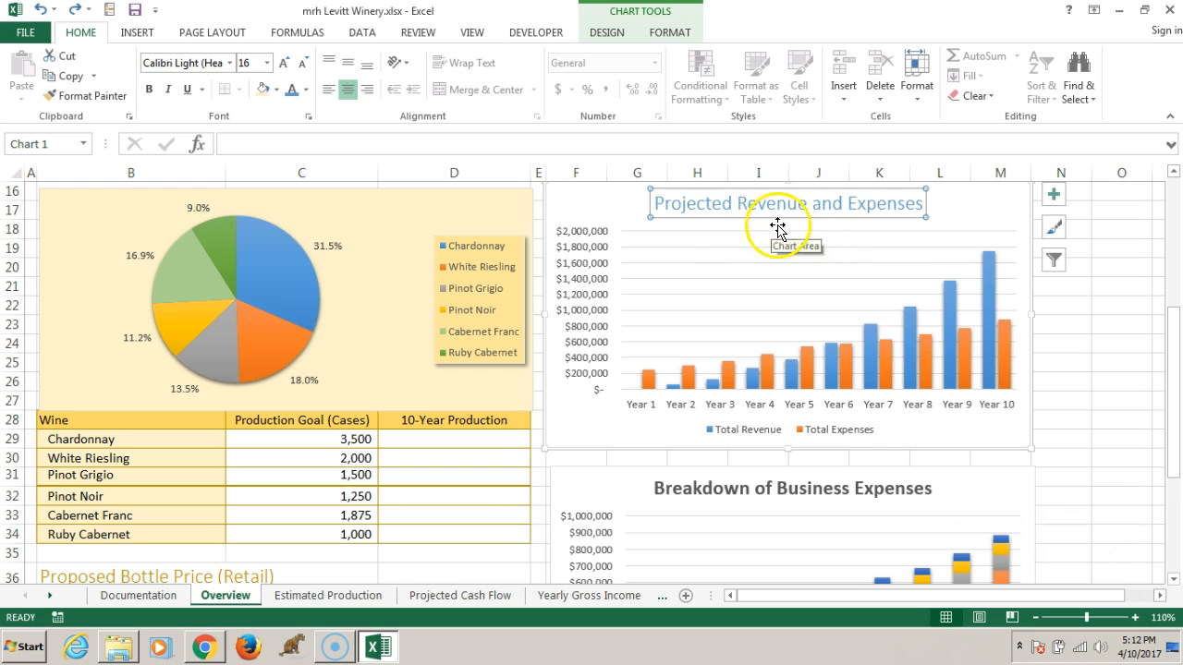
pyautogui.click(83, 96)
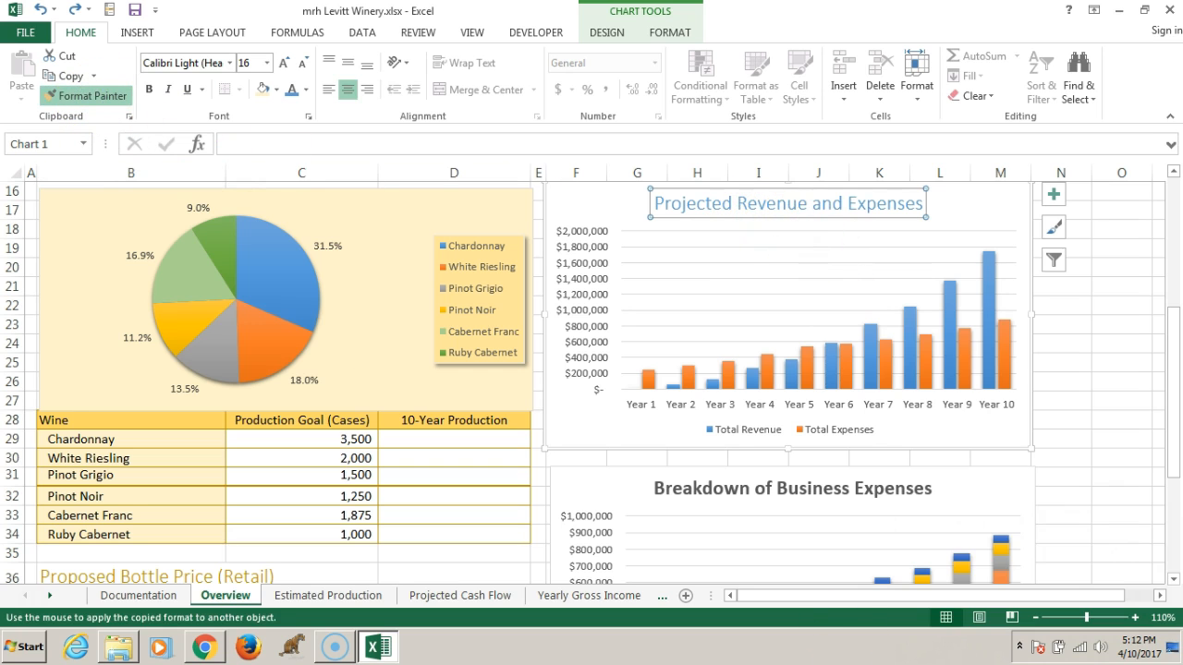
pyautogui.click(717, 497)
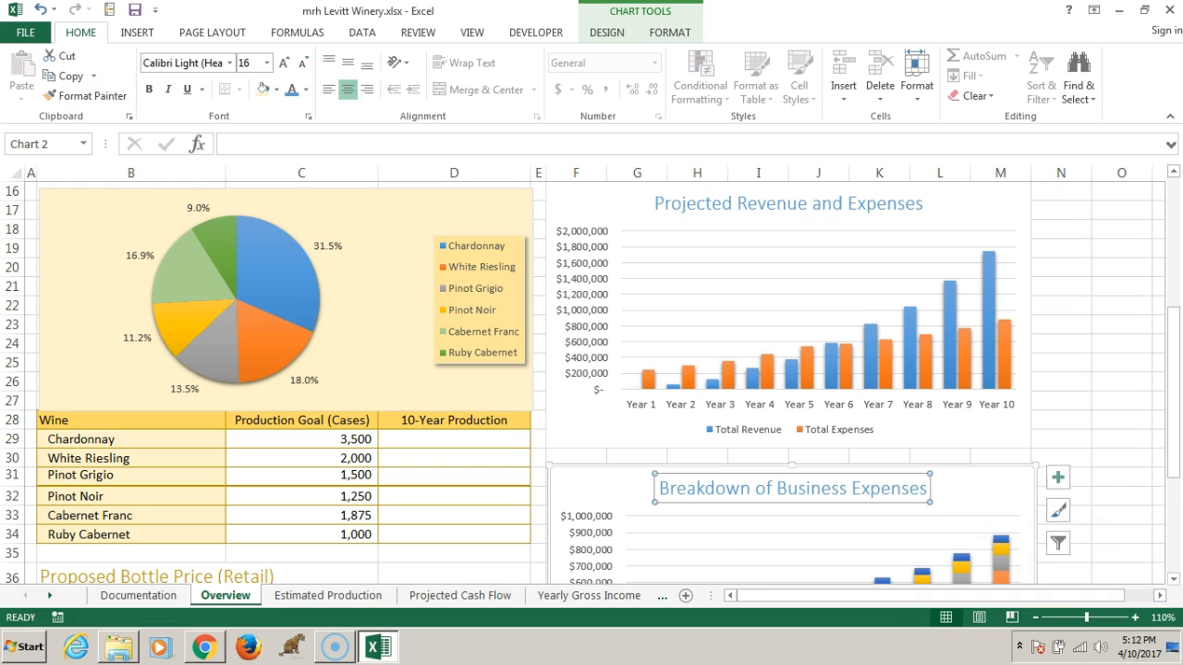
pyautogui.click(617, 489)
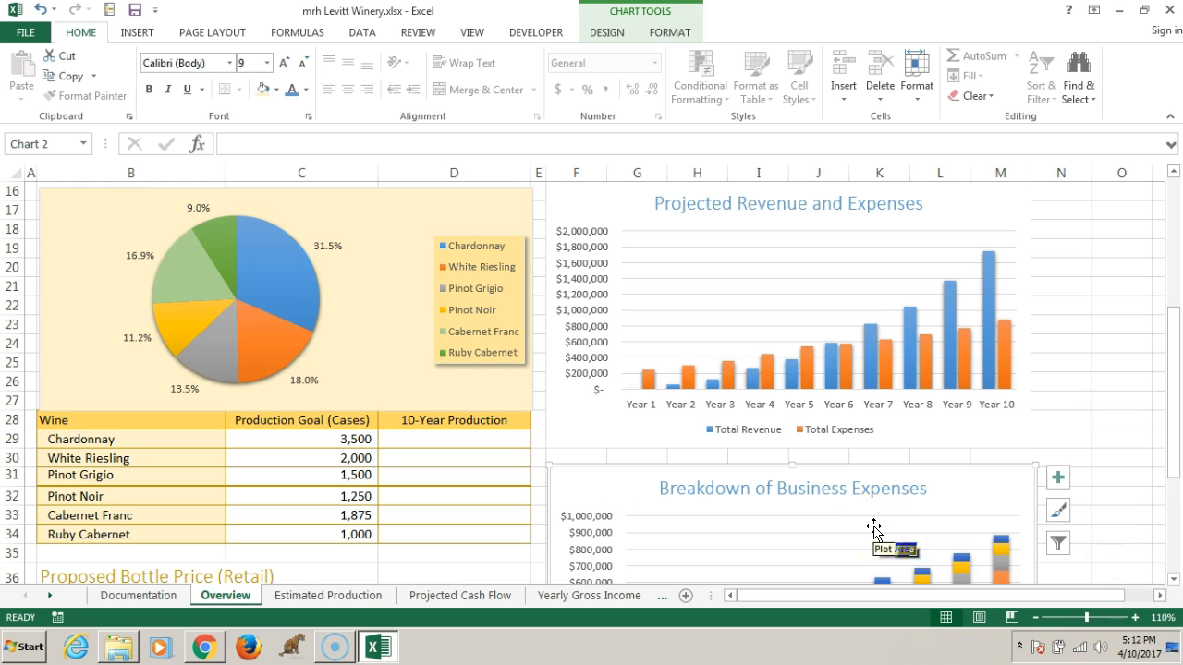